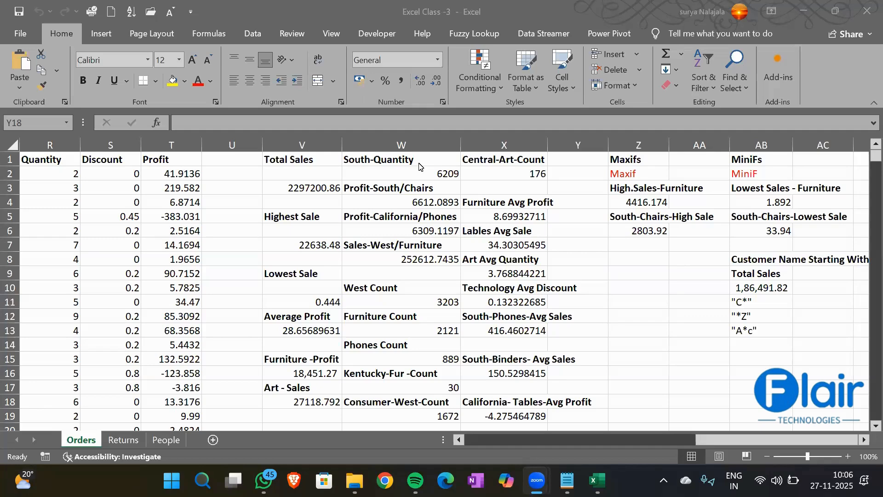
# - Bring the 'Excel Class -2 Notes.txt' Notepad notes to the front over the workbook
pyautogui.click(366, 246)
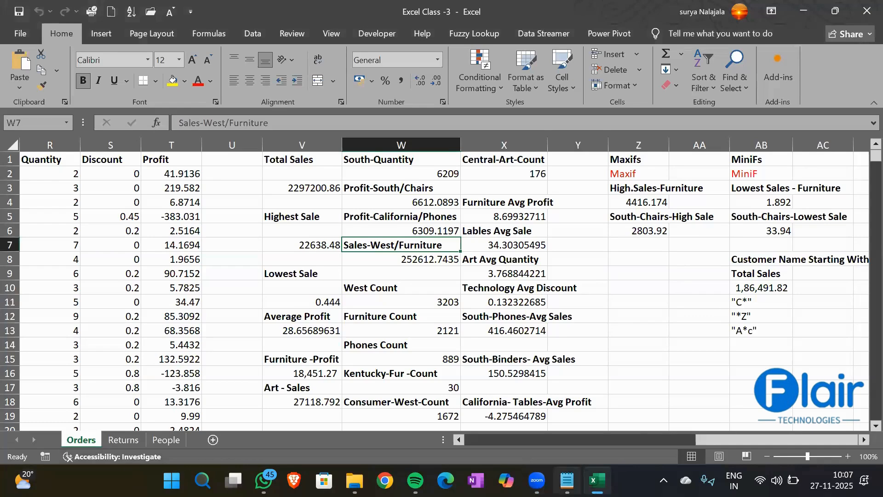
pyautogui.click(567, 480)
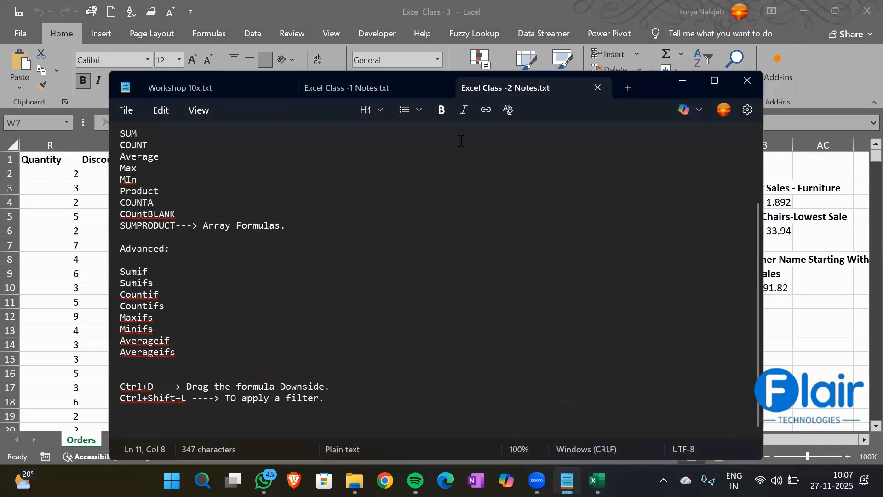
# - Start a new Notepad tab titled 'Excel Class-3', underlined with = signs, headed 'Text Functions:'
pyautogui.click(627, 88)
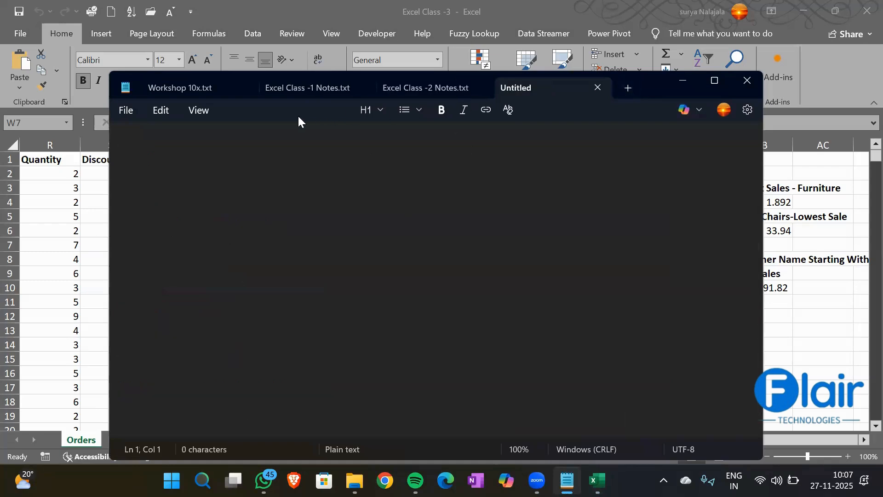
pyautogui.write('Excel Class')
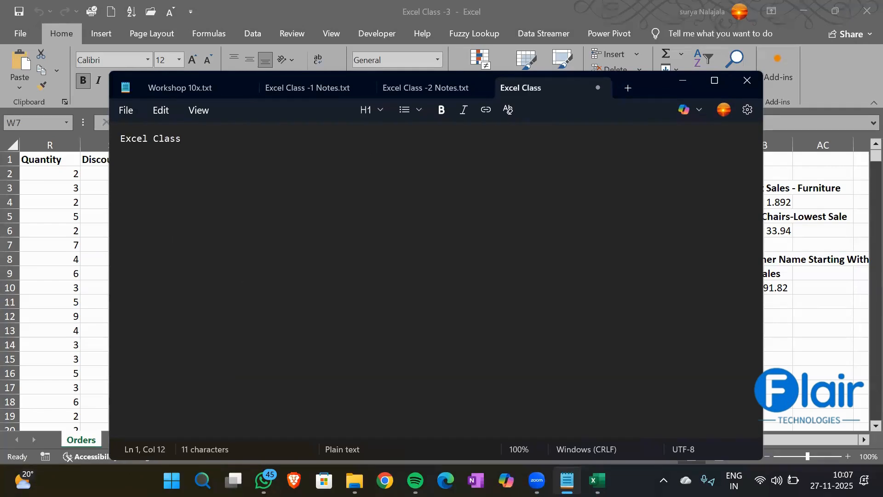
pyautogui.write('-3')
pyautogui.press('Return')
pyautogui.write('=====')
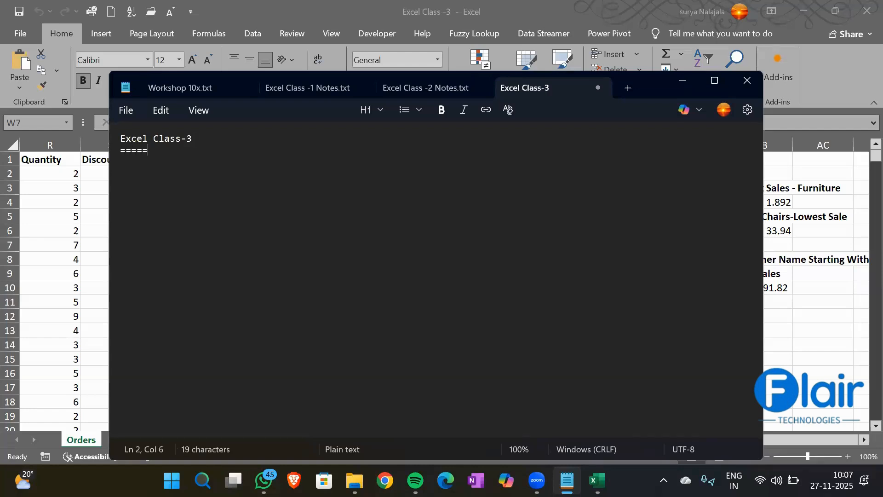
pyautogui.write('=========')
pyautogui.press('Return')
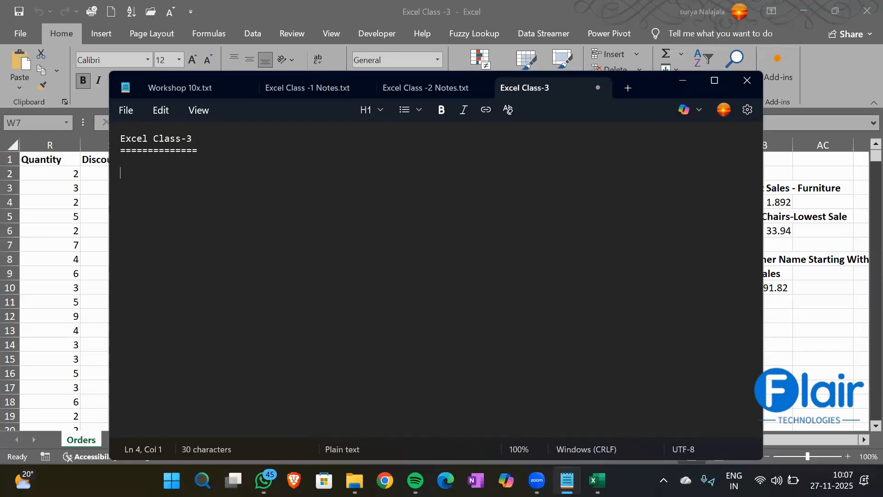
pyautogui.write('Text Functions:')
pyautogui.press('Return')
# - List Len, Left, Right and Mid on separate lines under the heading
pyautogui.press('Return')
pyautogui.write('Len')
pyautogui.press('Return')
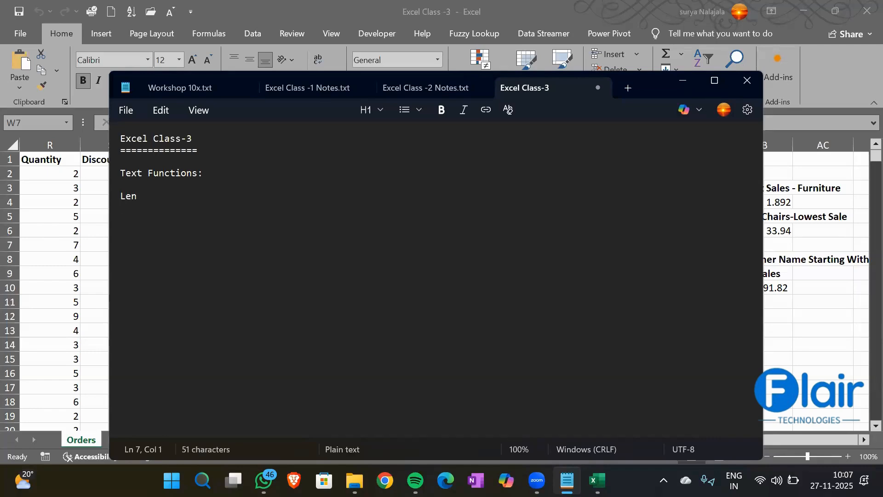
pyautogui.write('Left')
pyautogui.press('Return')
pyautogui.write('Right')
pyautogui.press('Return')
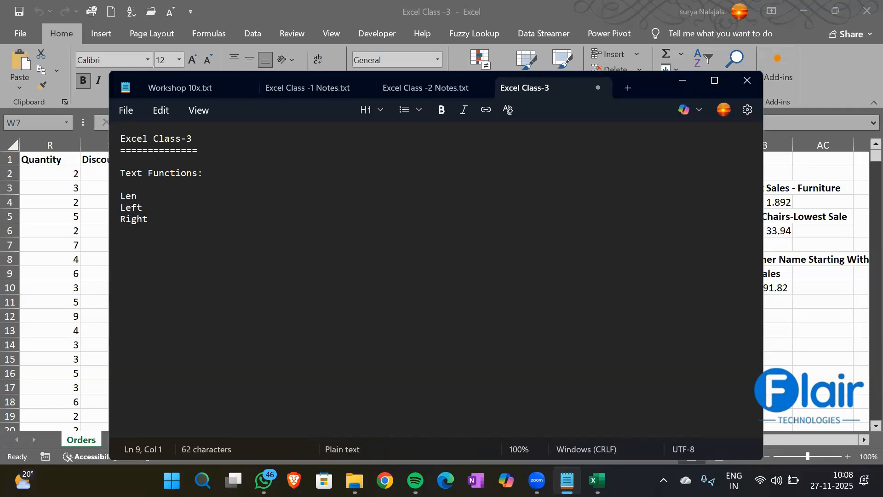
pyautogui.write('Mid')
pyautogui.press('Return')
# - Add Concat, Concatenate and Text join as the next group of functions
pyautogui.press('Return')
pyautogui.write('Concat')
pyautogui.press('Return')
pyautogui.write('Conca')
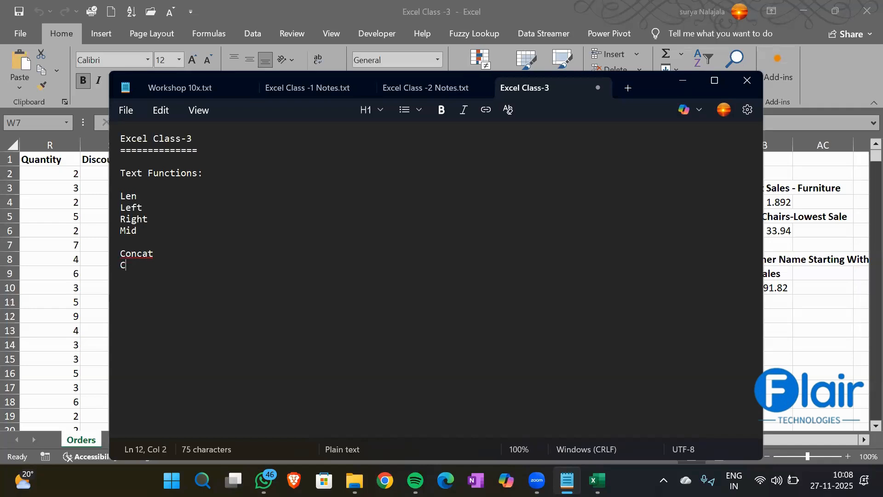
pyautogui.write('tenate')
pyautogui.press('Return')
pyautogui.write('Text join')
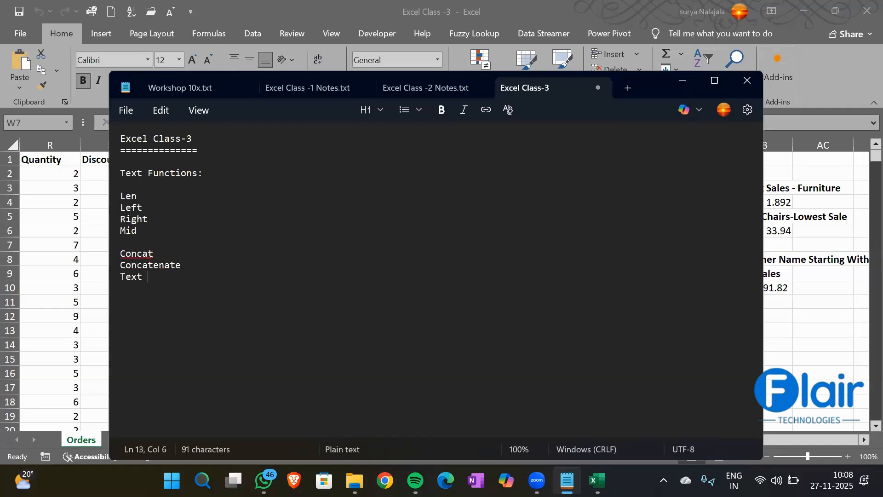
pyautogui.press('Return')
pyautogui.press('Return')
pyautogui.press('BackSpace')
# - Add &, Substitute, Replace, Find and Search in blank-line-separated groups
pyautogui.write('&')
pyautogui.press('Return')
pyautogui.press('Return')
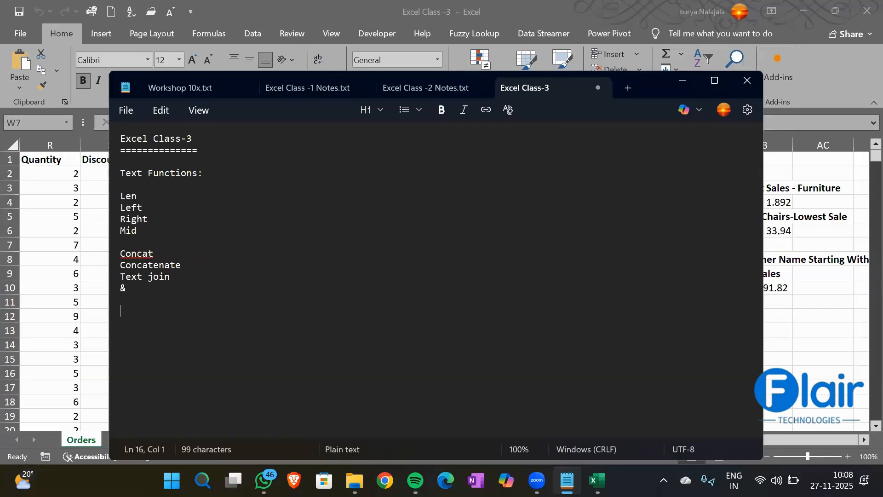
pyautogui.write('Substitute')
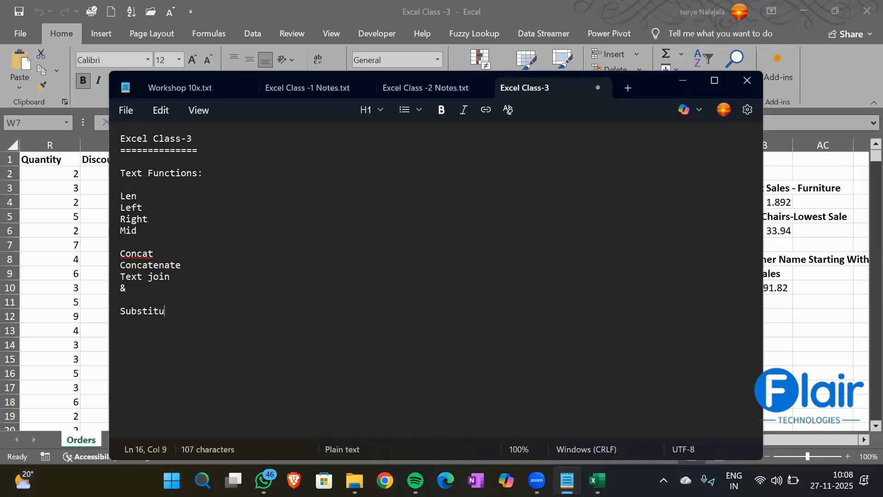
pyautogui.press('Return')
pyautogui.write('Replace')
pyautogui.press('Return')
pyautogui.press('Return')
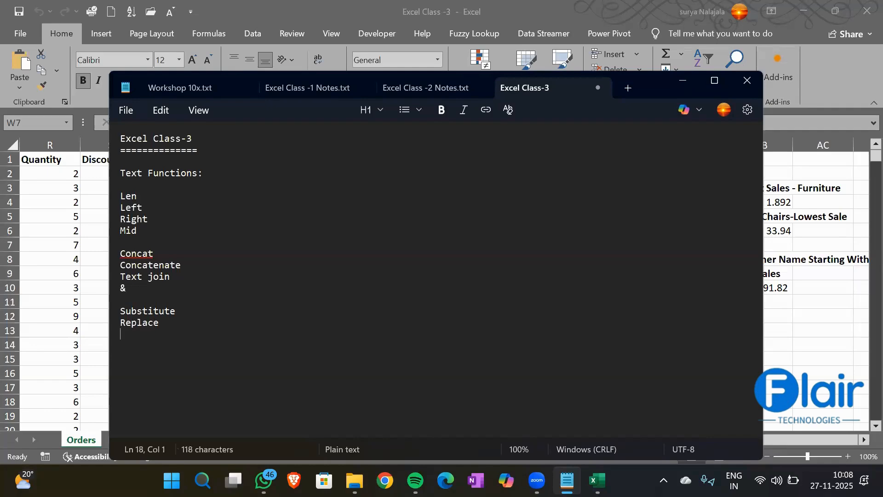
pyautogui.write('Find')
pyautogui.press('Return')
pyautogui.write('Search')
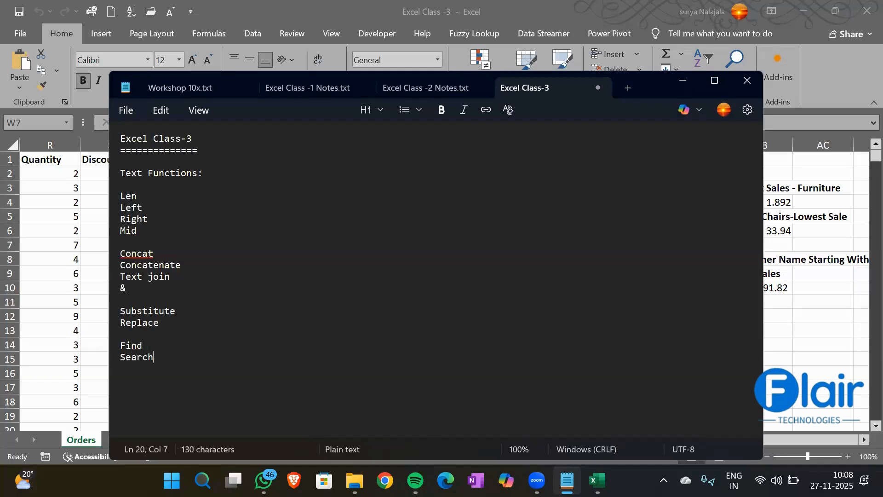
pyautogui.press('Return')
# - Add Char and code, then begin a further entry 'Text'
pyautogui.write('Char')
pyautogui.press('Return')
pyautogui.write('code')
pyautogui.press('Return')
pyautogui.press('Return')
pyautogui.moveTo(142, 390); pyautogui.dragTo(118, 379)
pyautogui.click(160, 396)
pyautogui.press('Return')
pyautogui.press('Return')
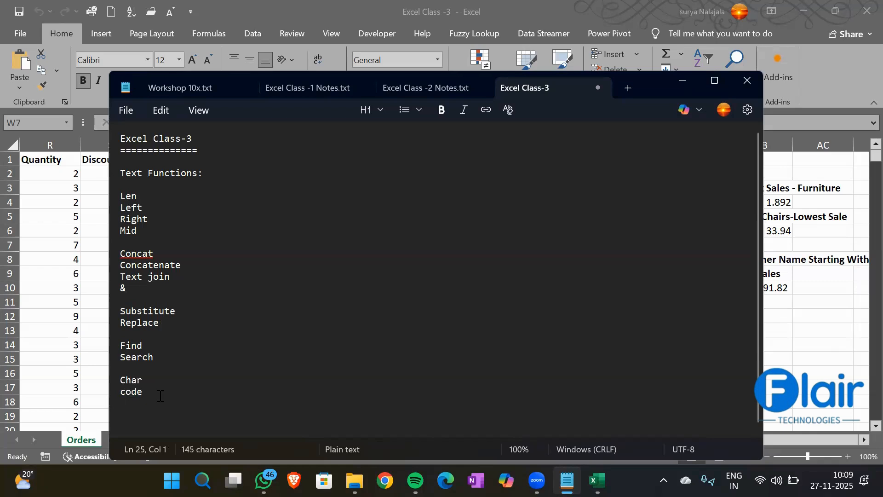
pyautogui.write('Text')
pyautogui.scroll(-1, 182, 287)
pyautogui.scroll(1, 181, 287)
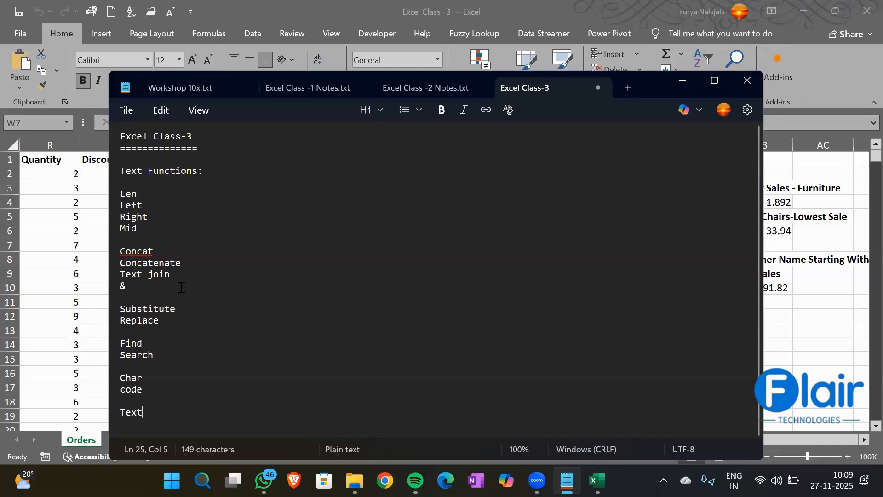
# - Copy the Customer Name values in column G of the Orders sheet and start a blank workbook
pyautogui.click(681, 81)
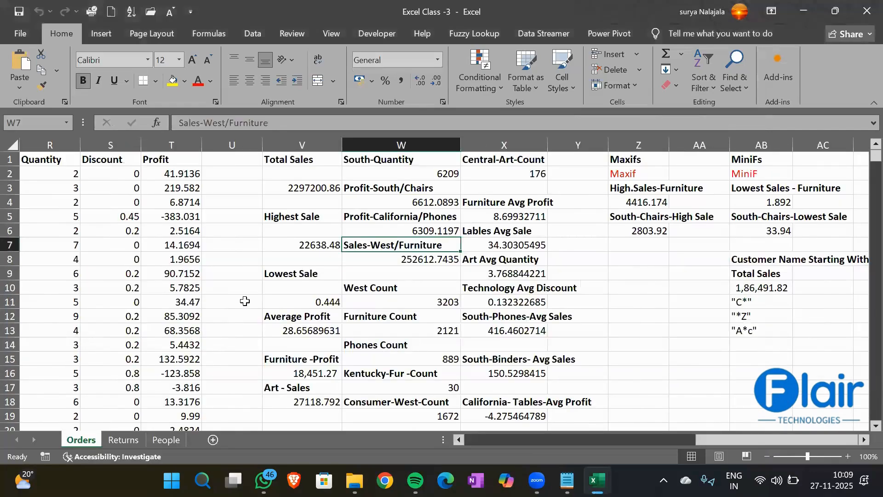
pyautogui.hscroll(-5, 245, 301)
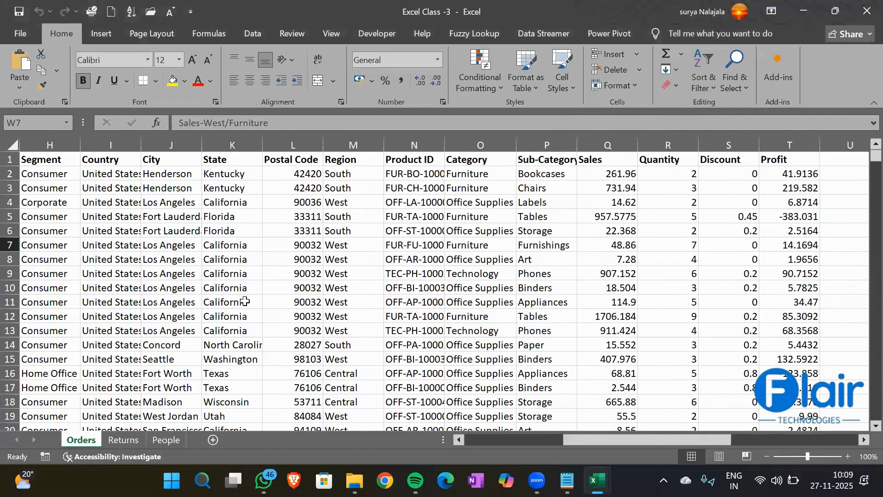
pyautogui.hscroll(-4, 244, 302)
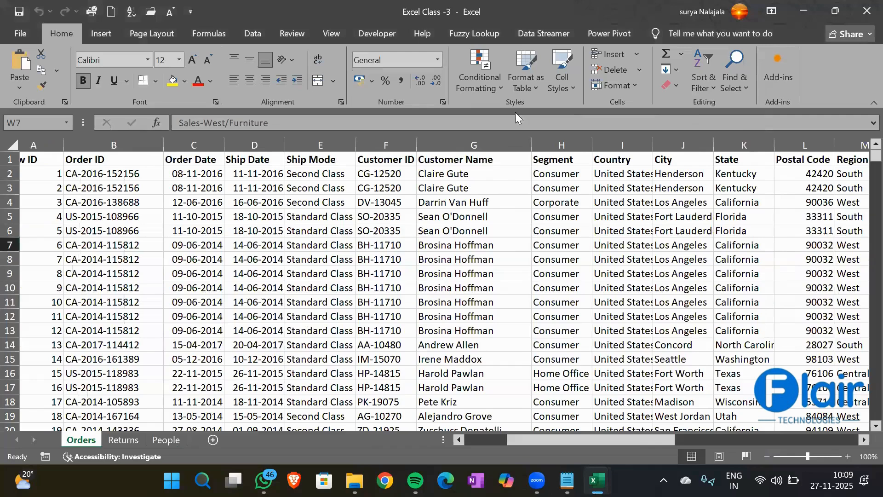
pyautogui.hscroll(-1, 245, 301)
pyautogui.moveTo(460, 174); pyautogui.dragTo(455, 445)
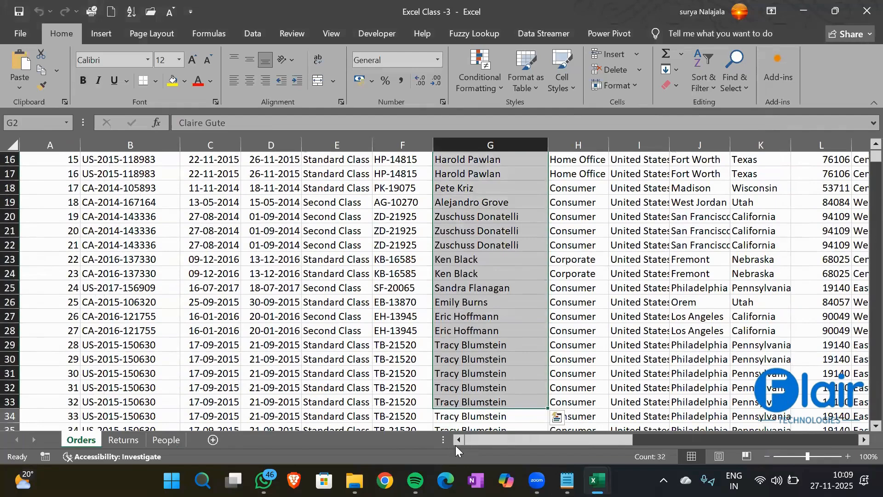
pyautogui.hotkey('ctrl', 'c')
pyautogui.hotkey('ctrl', 'n')
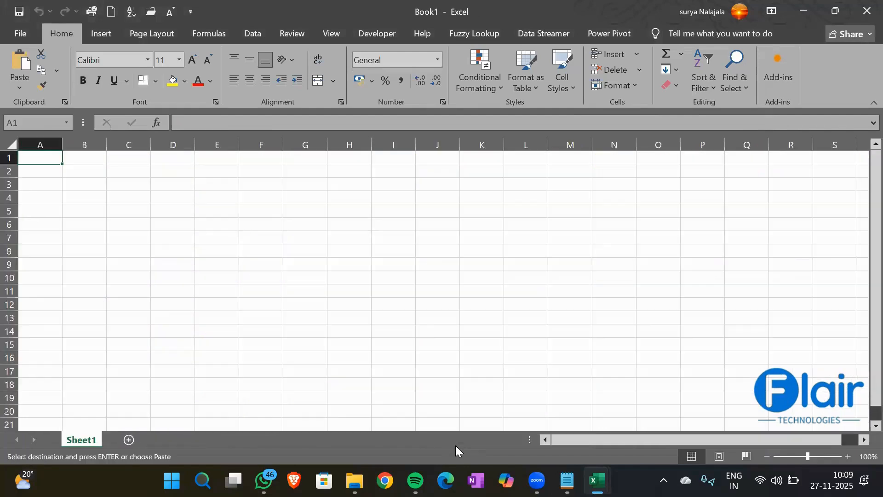
# - Paste the names at B2, remove duplicates down to 15 unique names, and autofit column B
pyautogui.click(76, 171)
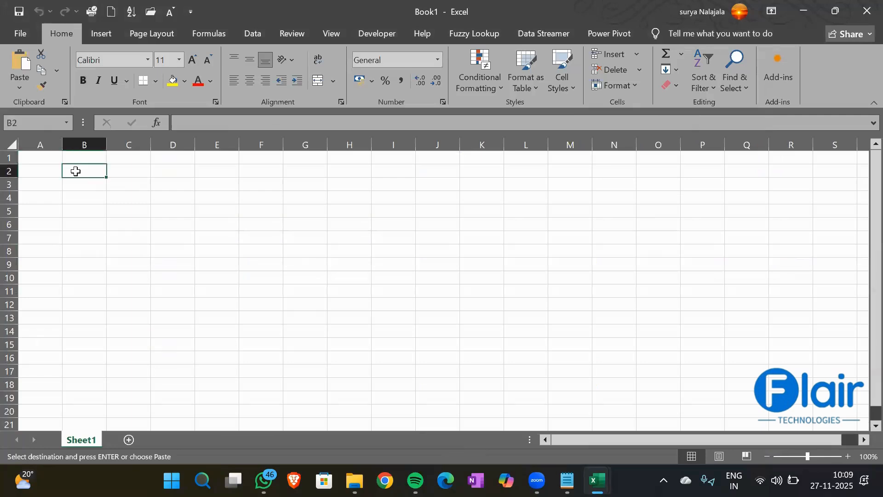
pyautogui.hotkey('ctrl', 'v')
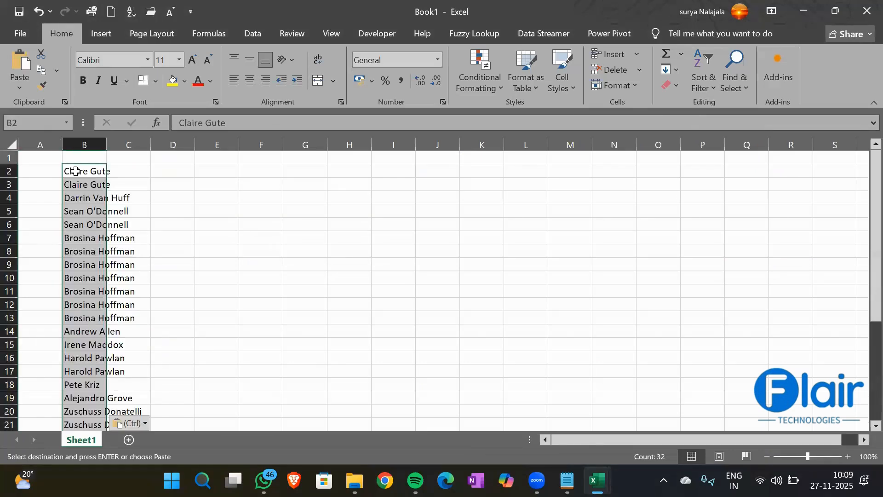
pyautogui.press('alt')
pyautogui.press('a')
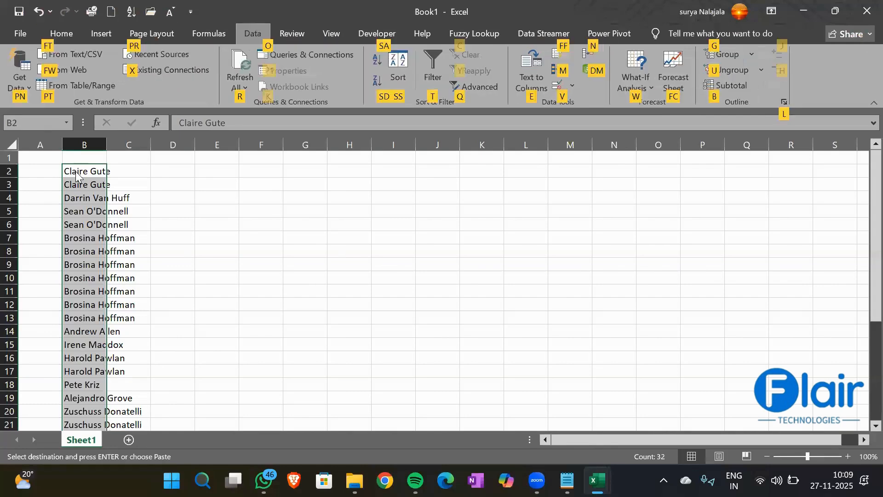
pyautogui.press('m')
pyautogui.click(390, 303)
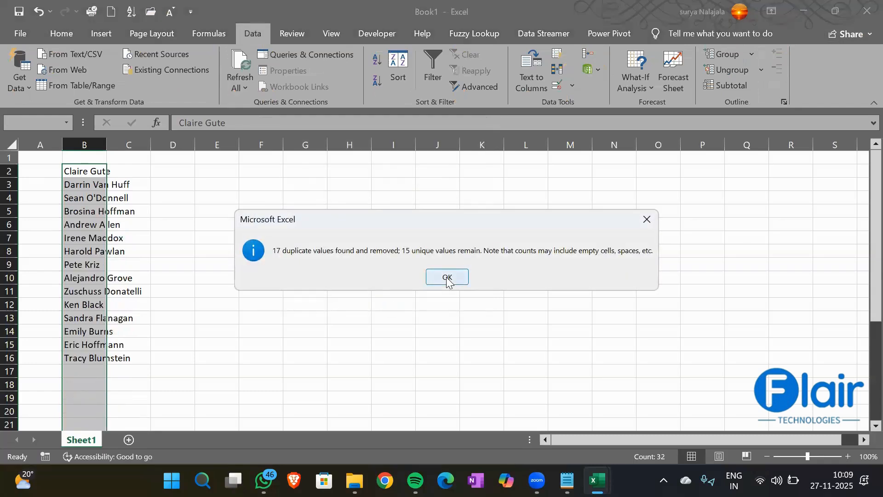
pyautogui.click(446, 277)
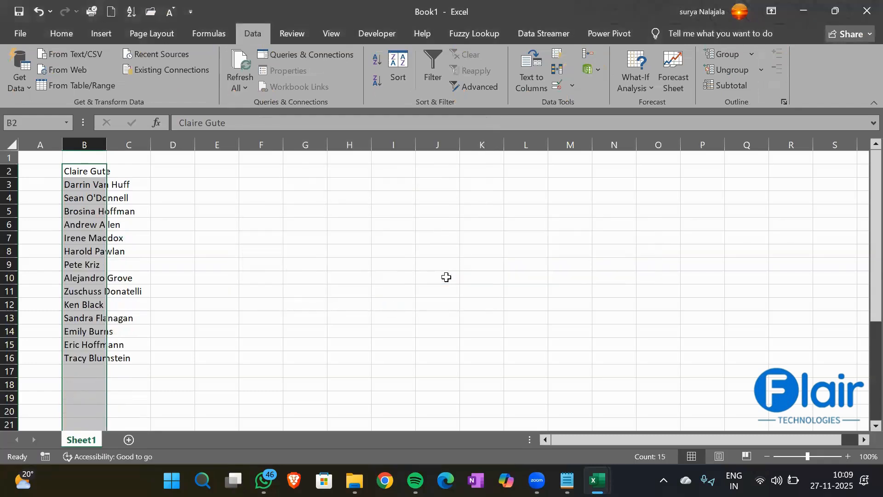
pyautogui.doubleClick(106, 137)
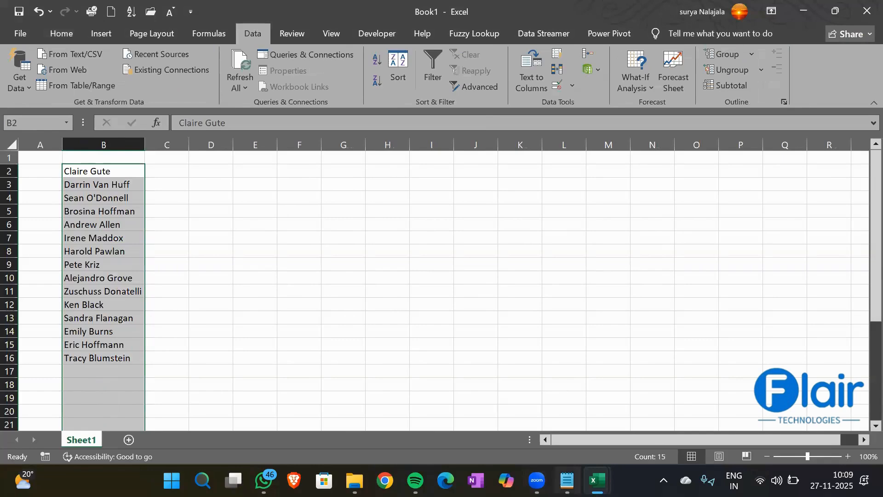
pyautogui.click(567, 480)
# - Note 'Alt,A,M---> Remove Duplicates.' below the function list and return to Excel
pyautogui.press('Return')
pyautogui.press('Return')
pyautogui.press('Return')
pyautogui.press('Return')
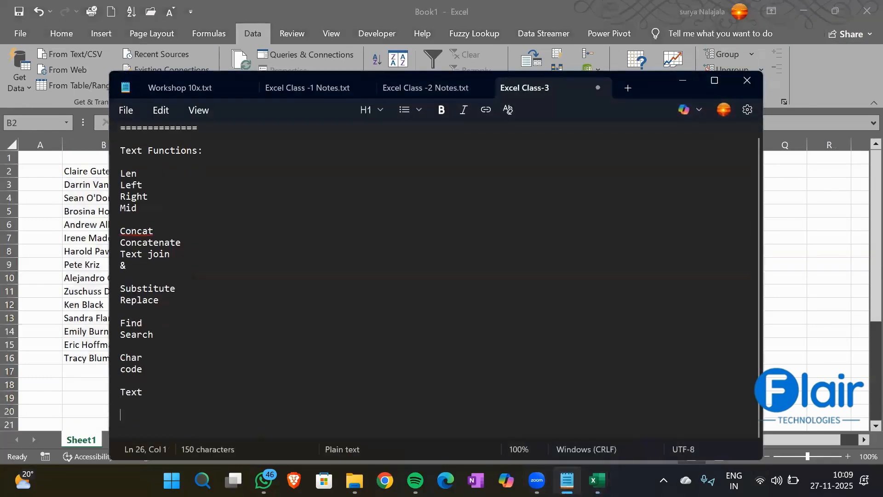
pyautogui.write('Alt,A,M')
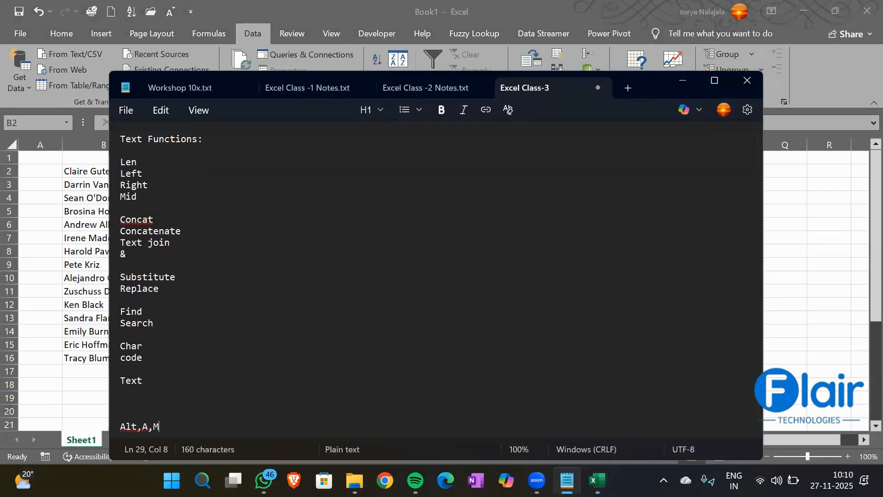
pyautogui.write('---> Re')
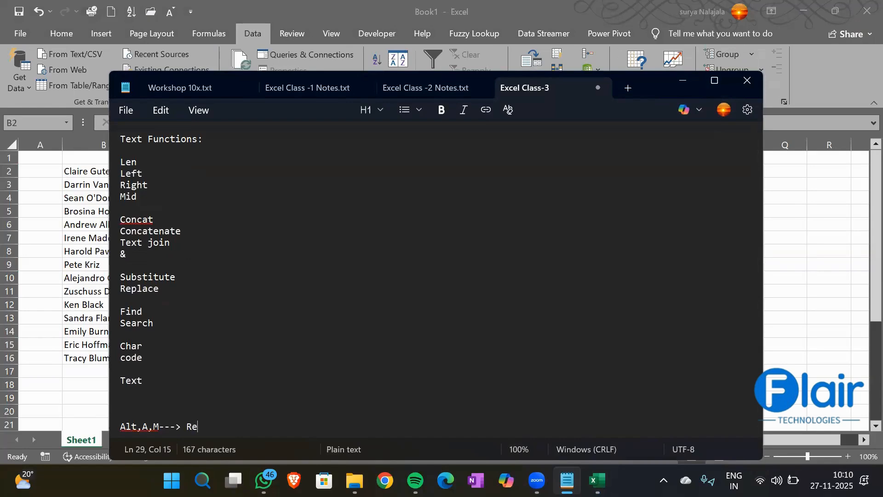
pyautogui.write('move Du')
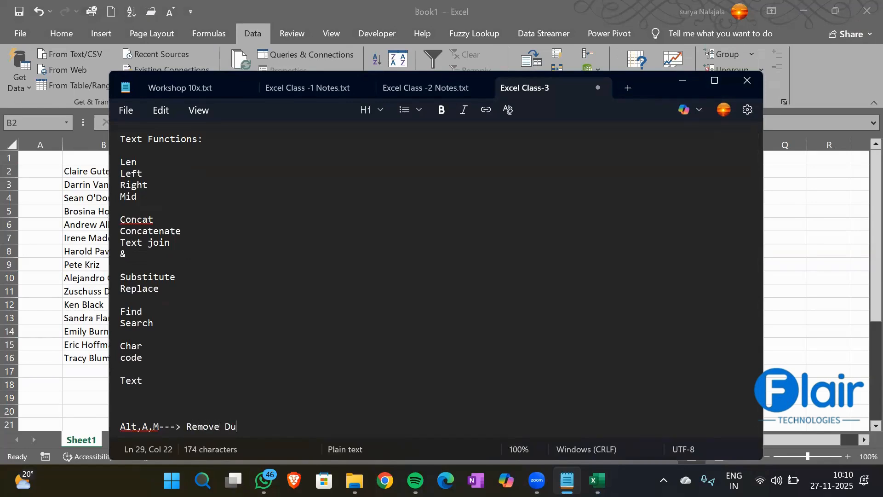
pyautogui.write('plicates.')
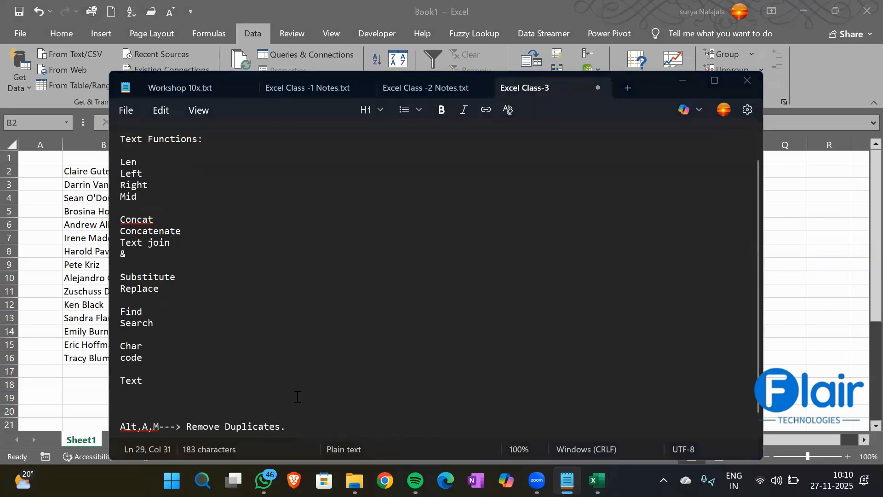
pyautogui.hotkey('alt', 'Tab')
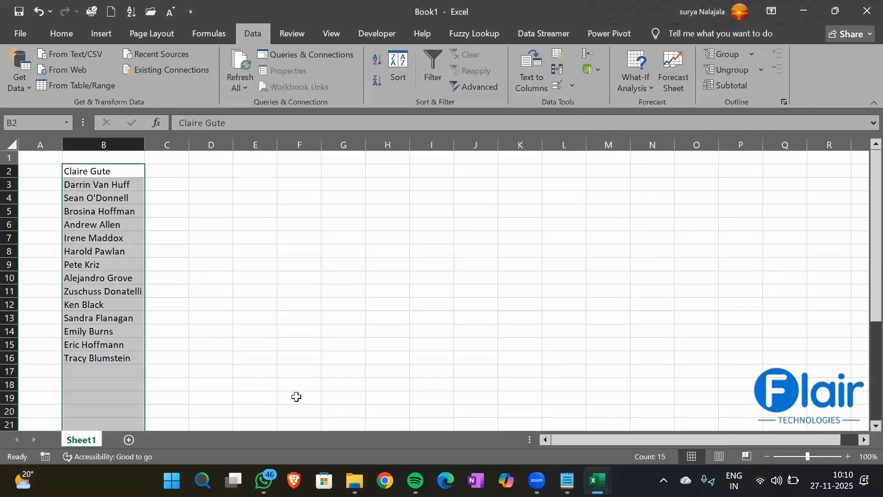
# - Head column C as 'Len' in C1
pyautogui.click(151, 160)
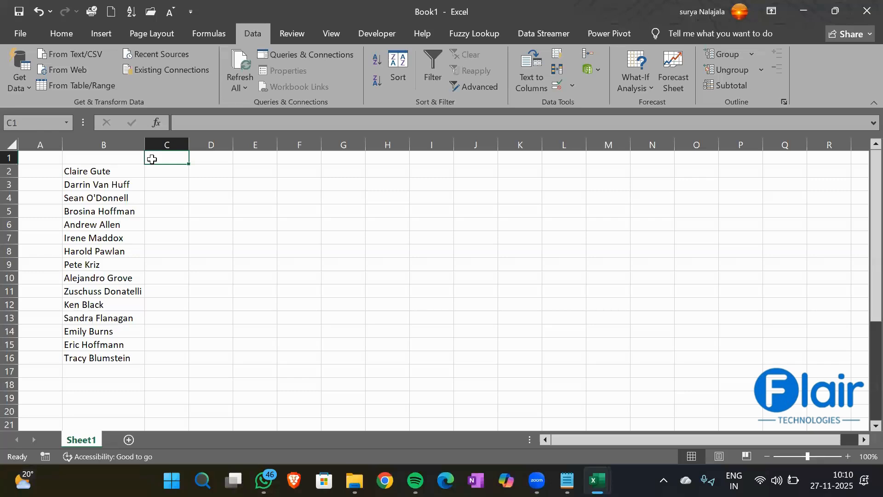
pyautogui.write('Len')
pyautogui.press('Return')
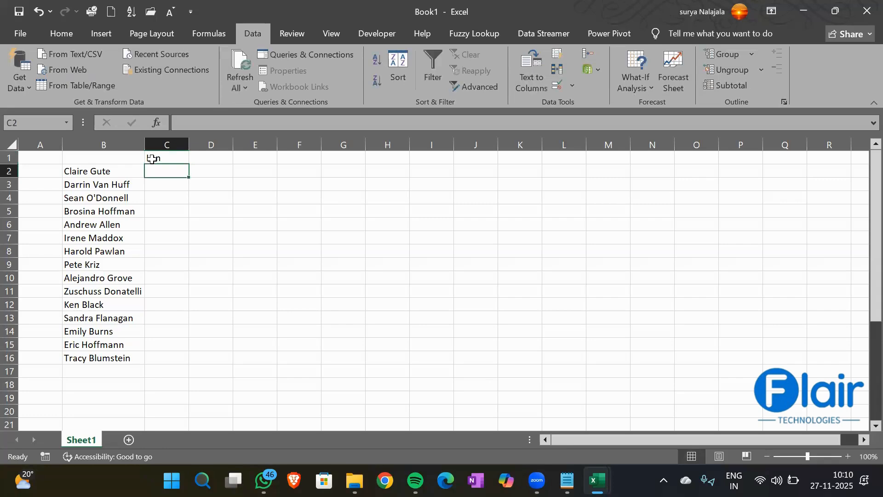
# - Enter =LEN(B2) in C2, returning 11 for the first customer name
pyautogui.write('+le')
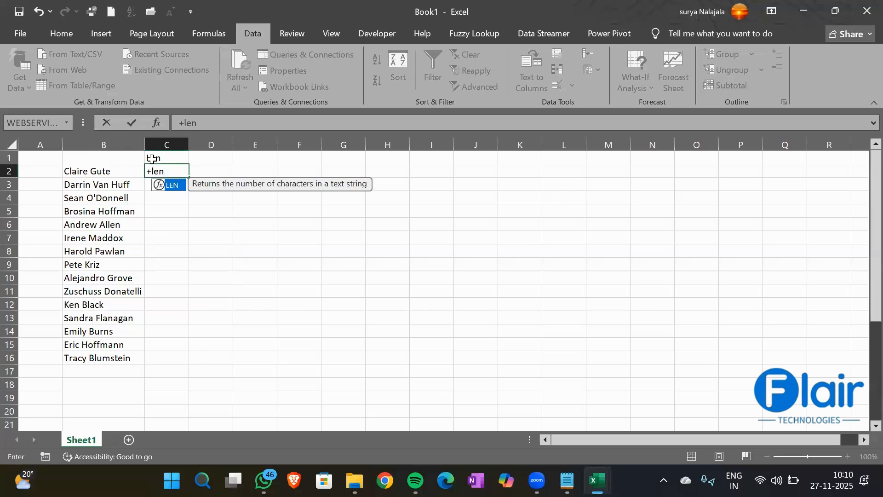
pyautogui.write('n')
pyautogui.press('Tab')
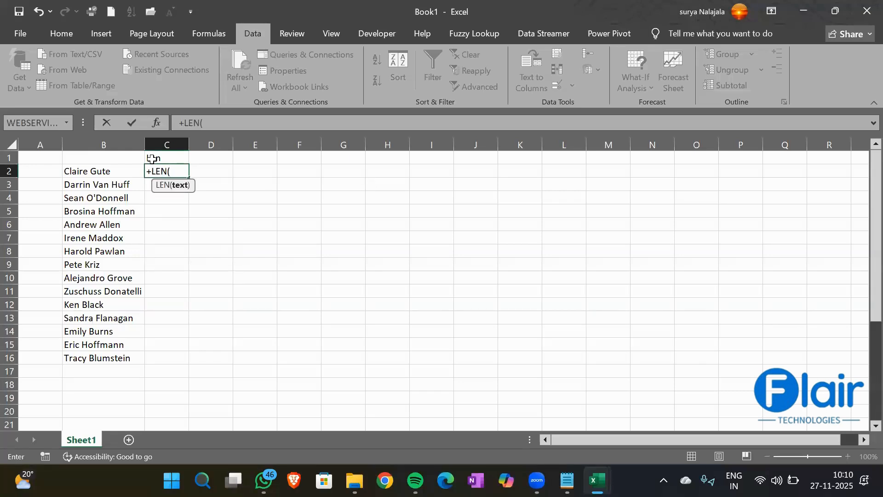
pyautogui.press('BackSpace')
pyautogui.press('BackSpace')
pyautogui.press('BackSpace')
pyautogui.press('BackSpace')
pyautogui.press('BackSpace')
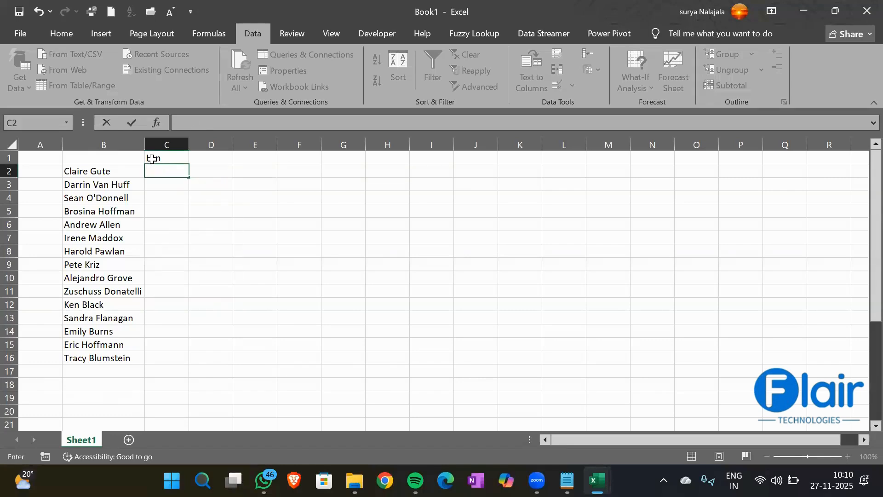
pyautogui.write('=len')
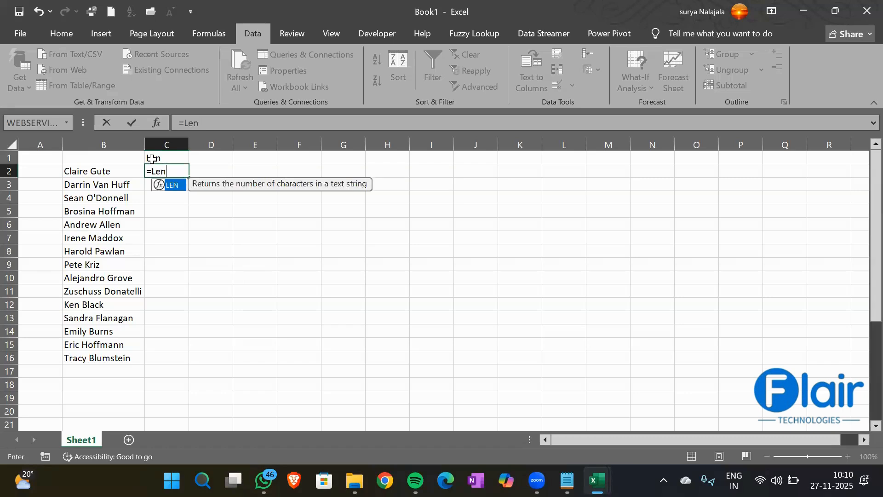
pyautogui.press('Tab')
pyautogui.press('BackSpace')
pyautogui.press('BackSpace')
pyautogui.press('BackSpace')
pyautogui.press('BackSpace')
pyautogui.press('BackSpace')
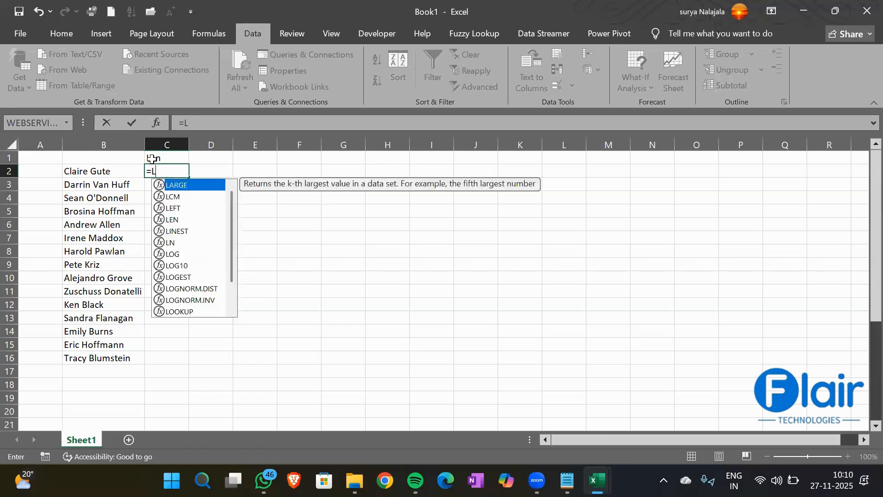
pyautogui.write('+Len')
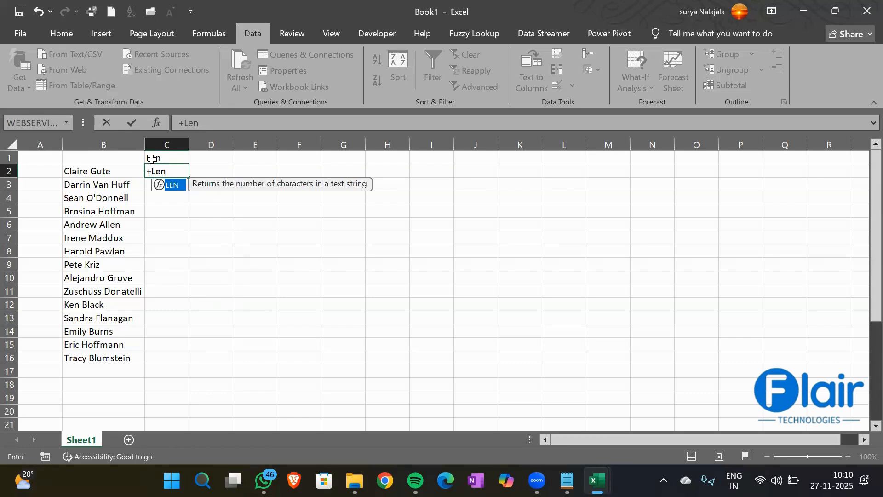
pyautogui.press('Tab')
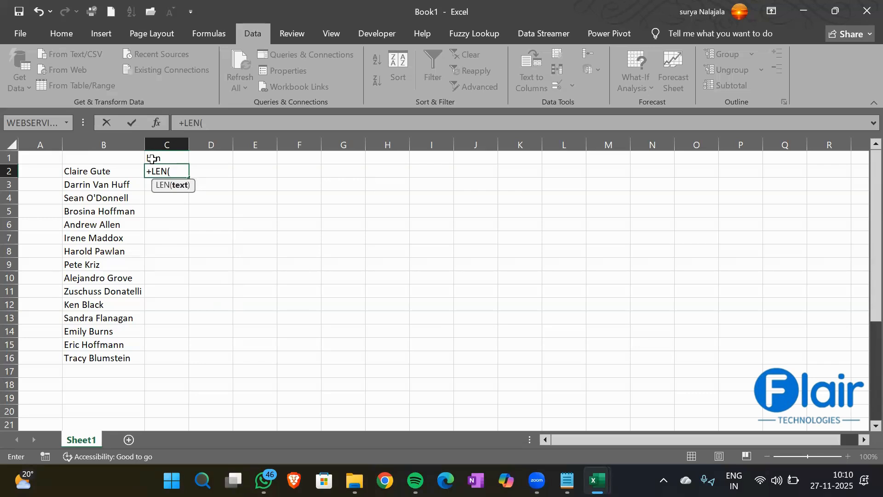
pyautogui.press('BackSpace')
pyautogui.press('BackSpace')
pyautogui.press('BackSpace')
pyautogui.press('BackSpace')
pyautogui.press('BackSpace')
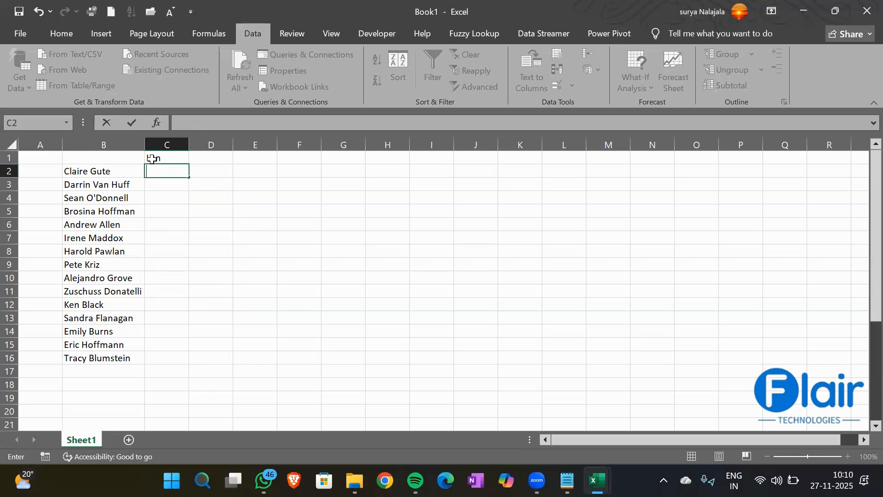
pyautogui.write('=Len')
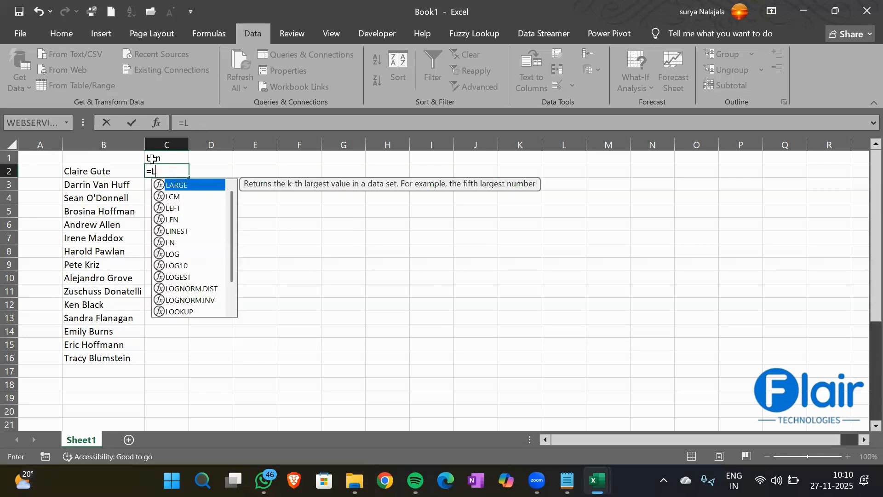
pyautogui.press('Tab')
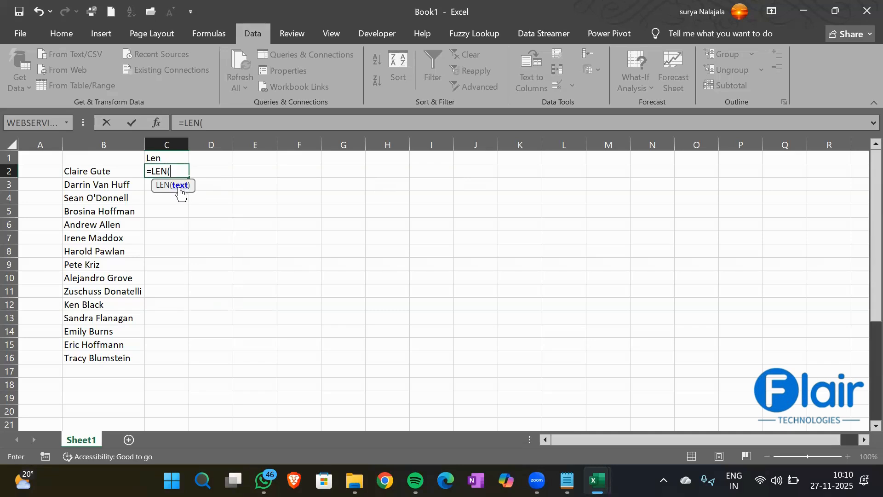
pyautogui.click(107, 169)
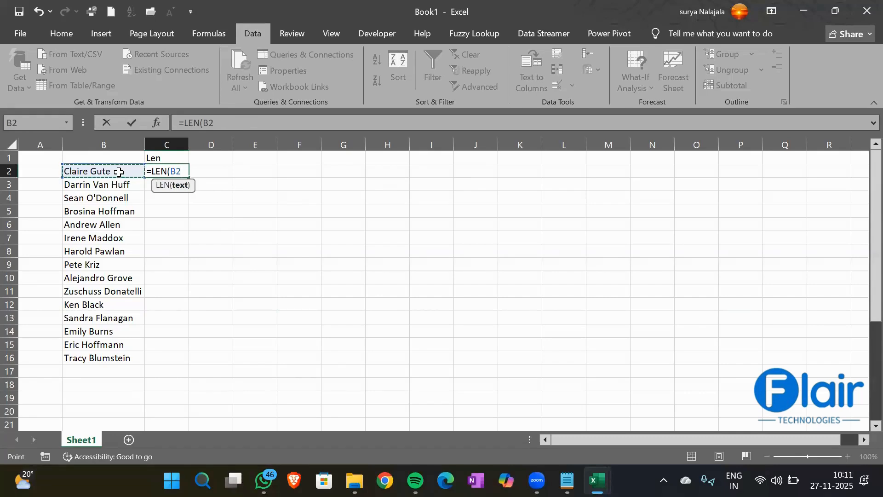
pyautogui.write(')')
pyautogui.press('Return')
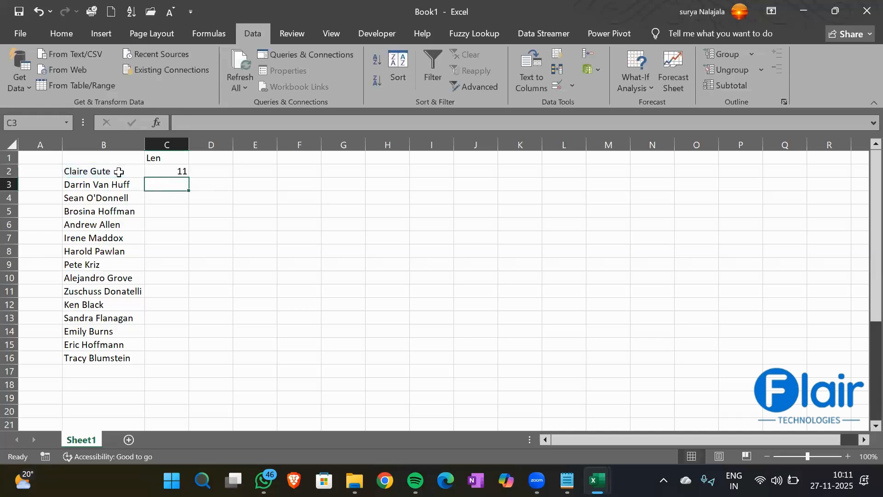
# - Fill =LEN(B2) down C2:C16 with Ctrl+D, clear C3:C16, then refill from C2's fill handle
pyautogui.click(173, 172)
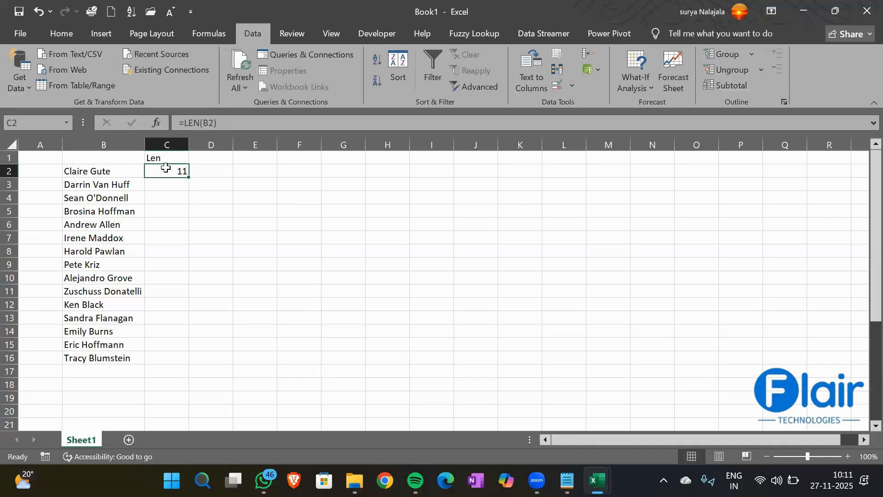
pyautogui.moveTo(166, 170); pyautogui.dragTo(164, 354)
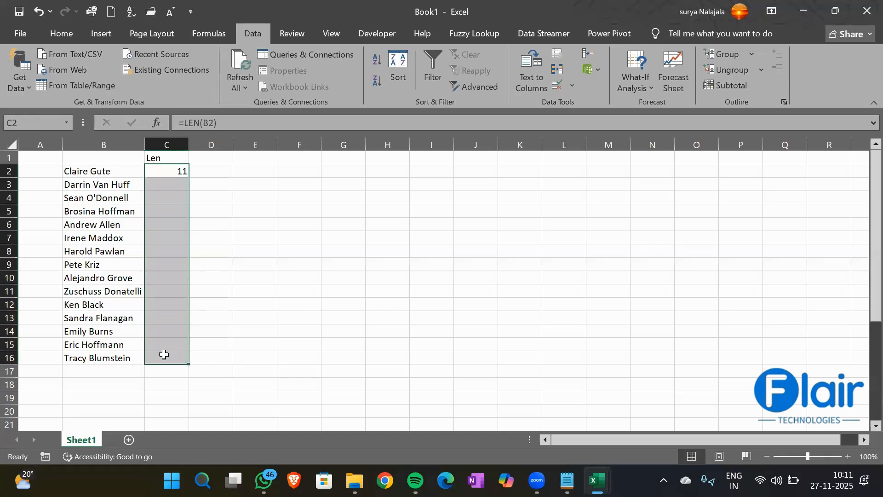
pyautogui.hotkey('ctrl', 'd')
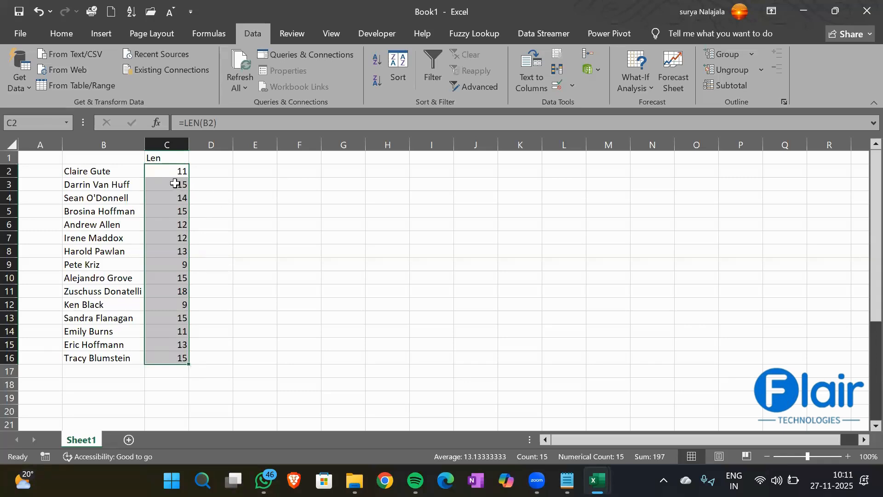
pyautogui.moveTo(178, 184); pyautogui.dragTo(165, 358)
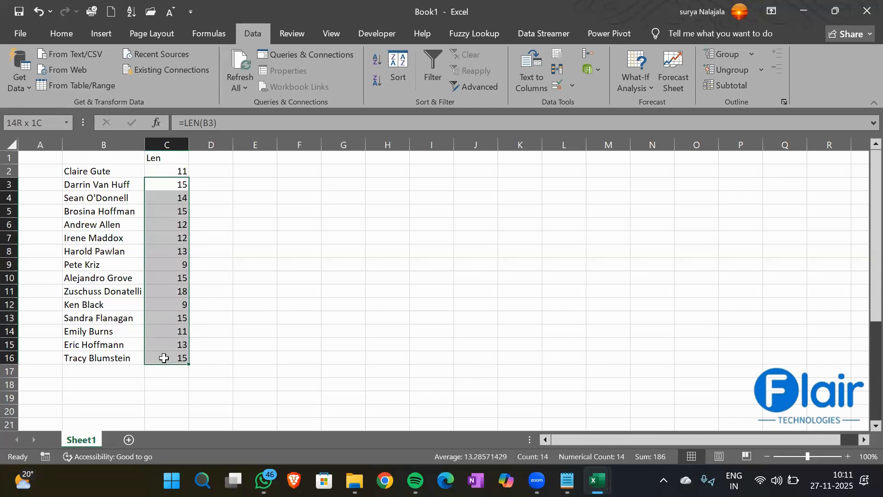
pyautogui.press('Delete')
pyautogui.click(167, 172)
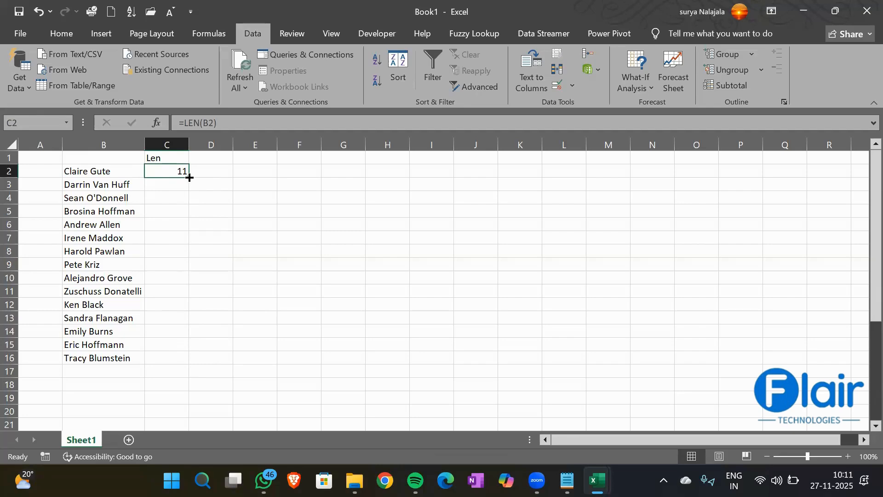
pyautogui.doubleClick(189, 178)
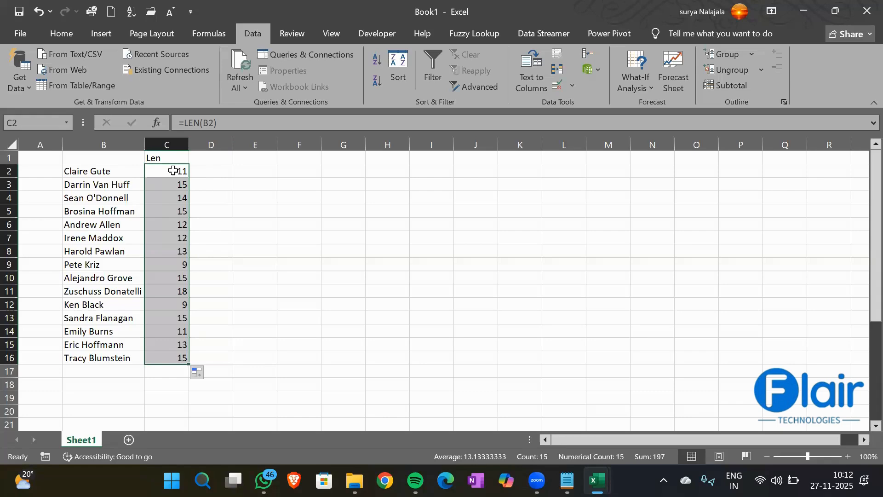
# - Add a 'Left' header in D1 and enter =LEFT(B2,2) in D2
pyautogui.click(219, 158)
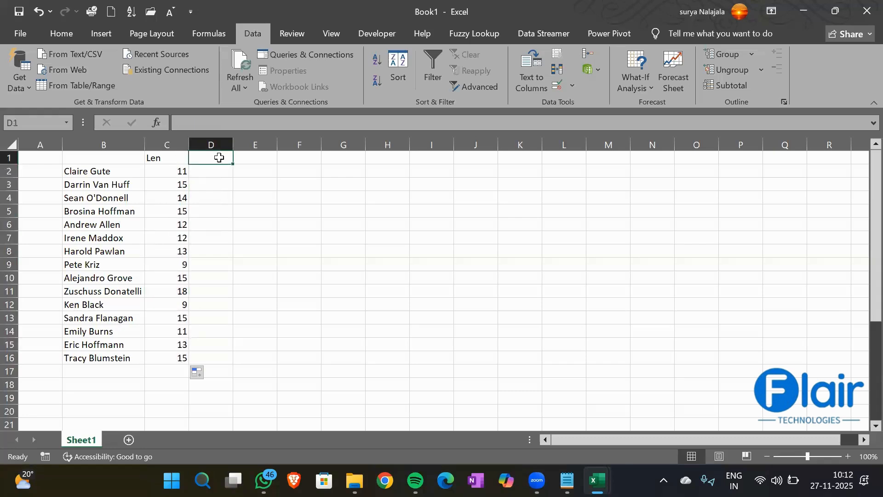
pyautogui.write('Left')
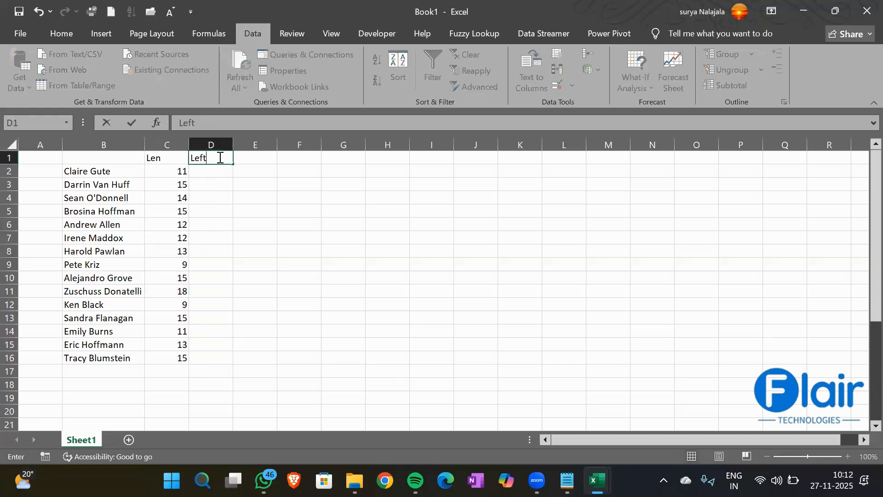
pyautogui.press('Return')
pyautogui.write('=left')
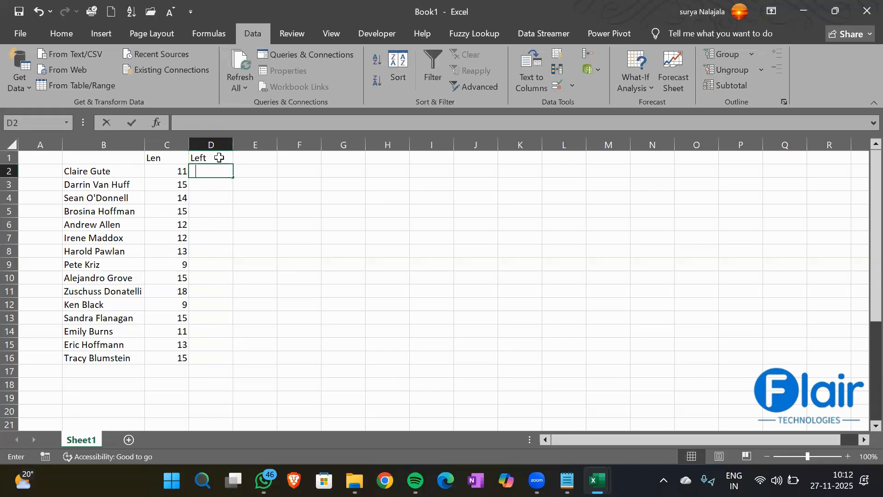
pyautogui.press('Tab')
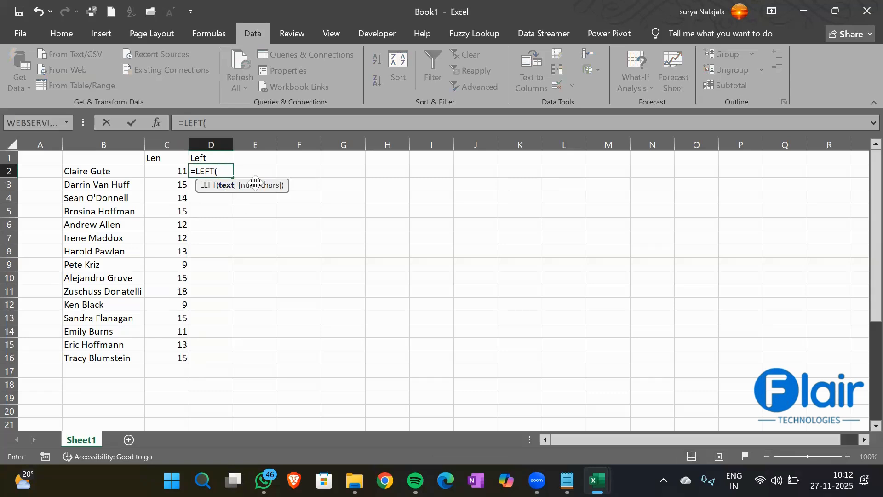
pyautogui.press('Left')
pyautogui.press('Left')
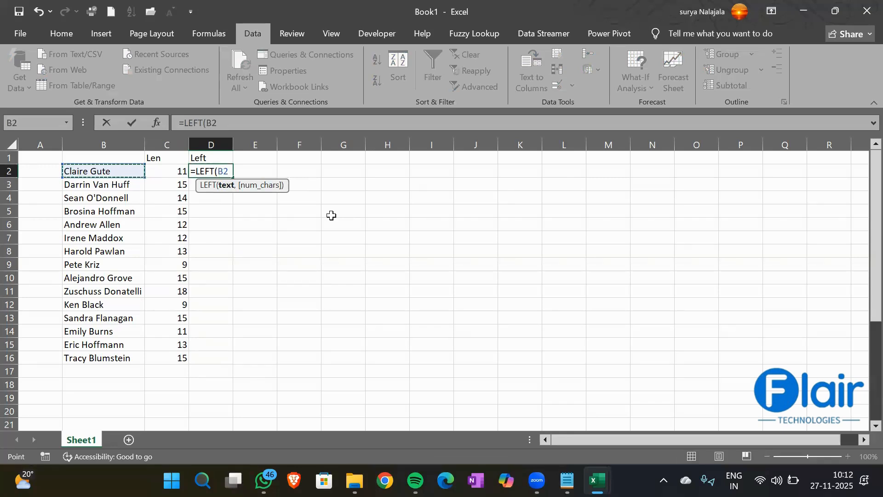
pyautogui.write(',')
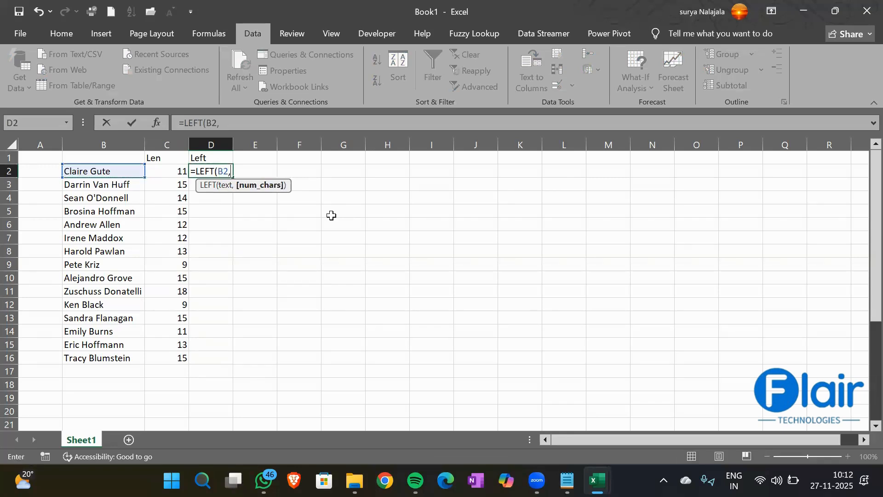
pyautogui.write('2)')
pyautogui.press('Return')
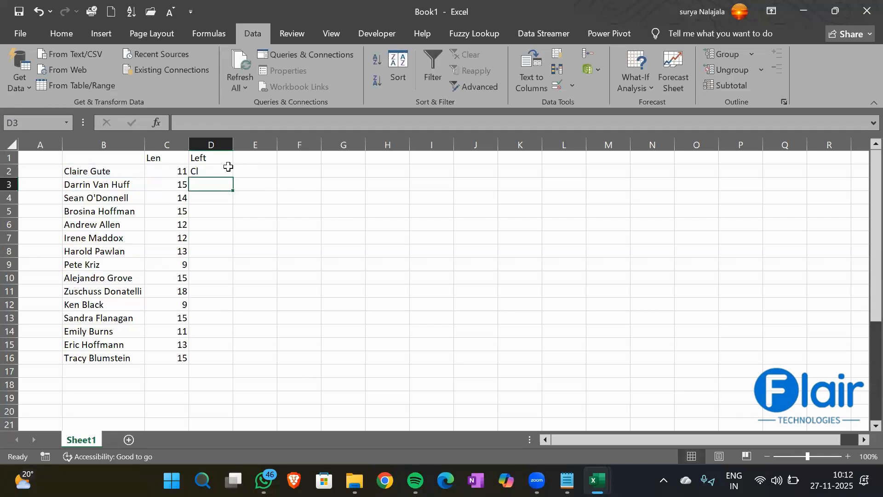
# - Change the LEFT character count in D2 to 3
pyautogui.click(214, 169)
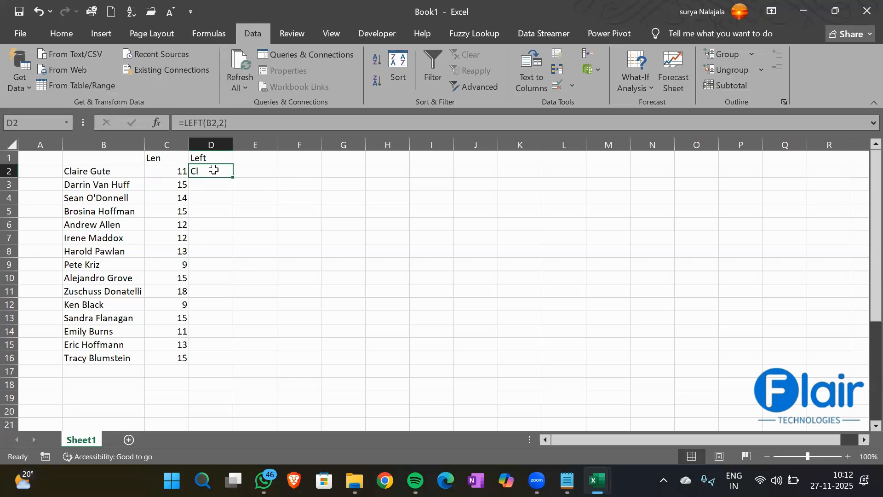
pyautogui.click(225, 121)
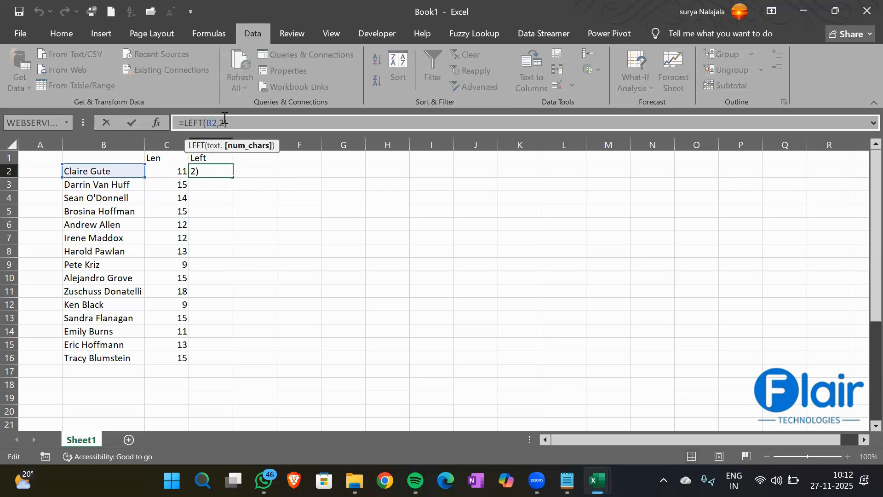
pyautogui.press('BackSpace')
pyautogui.write('3')
pyautogui.press('Return')
# - Change the count to 4 and fill =LEFT(B2,4) down to row 16
pyautogui.click(199, 173)
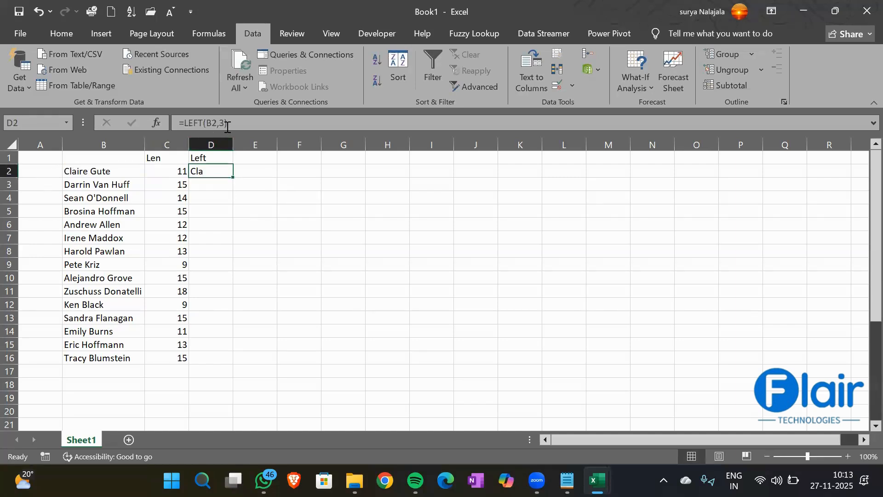
pyautogui.click(224, 123)
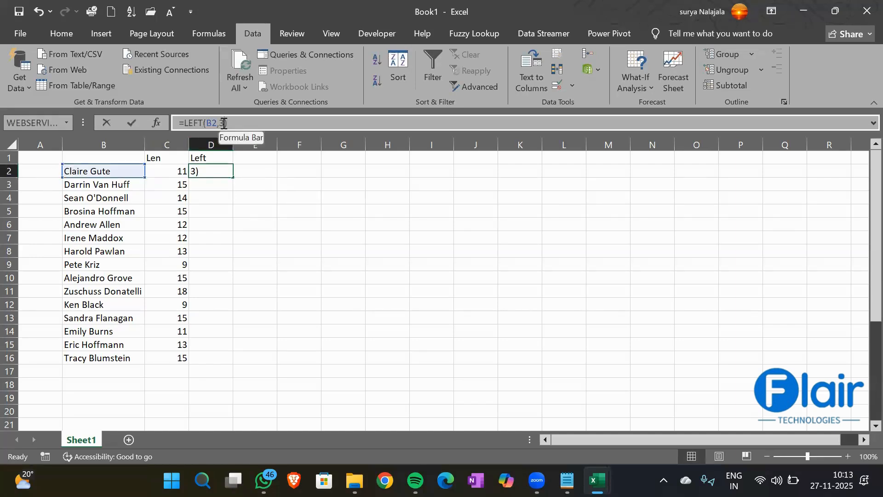
pyautogui.press('BackSpace')
pyautogui.write('4')
pyautogui.press('Return')
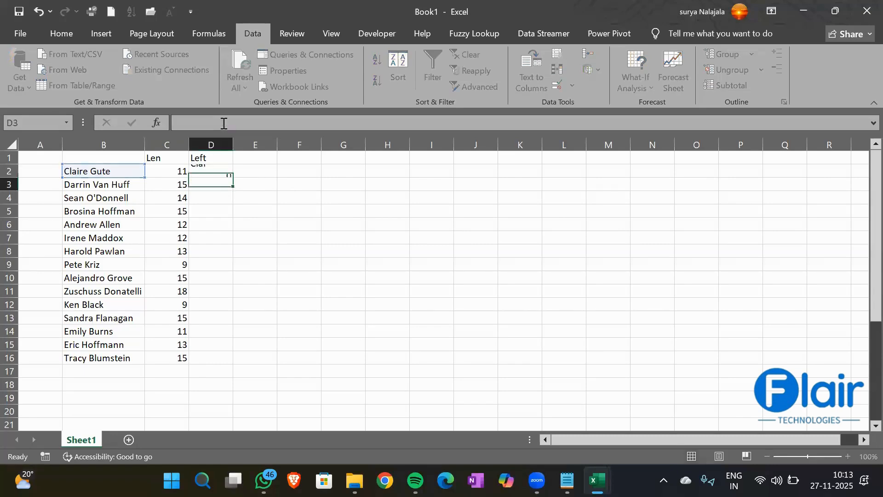
pyautogui.click(209, 172)
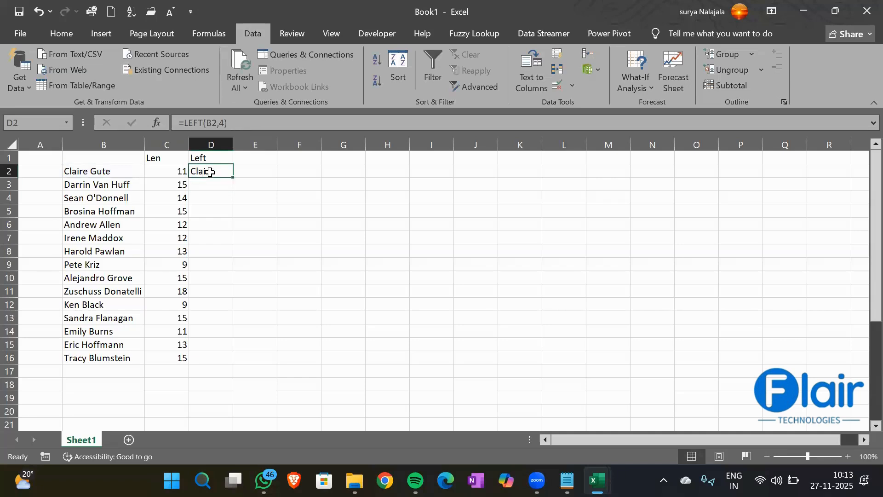
pyautogui.doubleClick(234, 178)
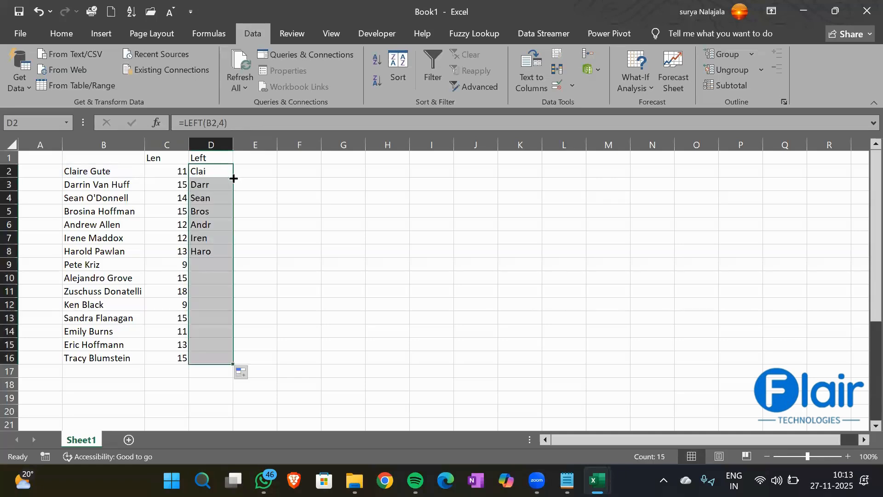
pyautogui.click(98, 183)
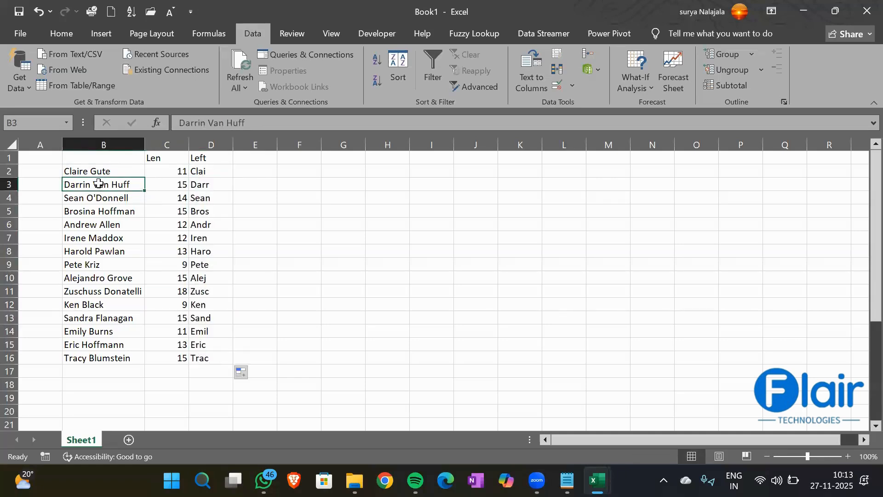
pyautogui.click(194, 185)
pyautogui.click(91, 199)
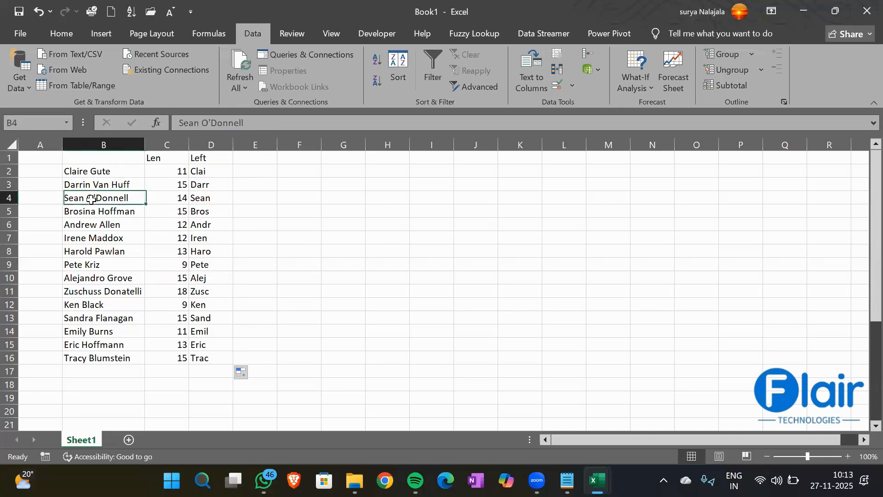
pyautogui.click(205, 199)
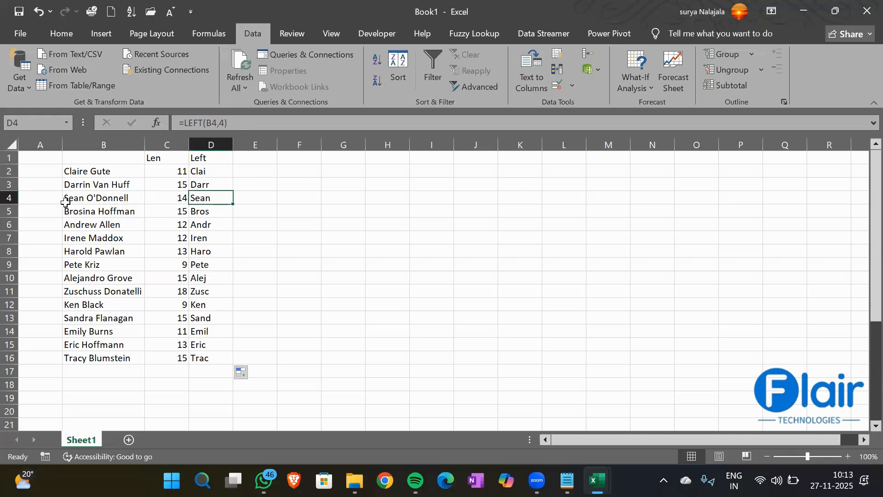
pyautogui.click(92, 214)
pyautogui.click(205, 213)
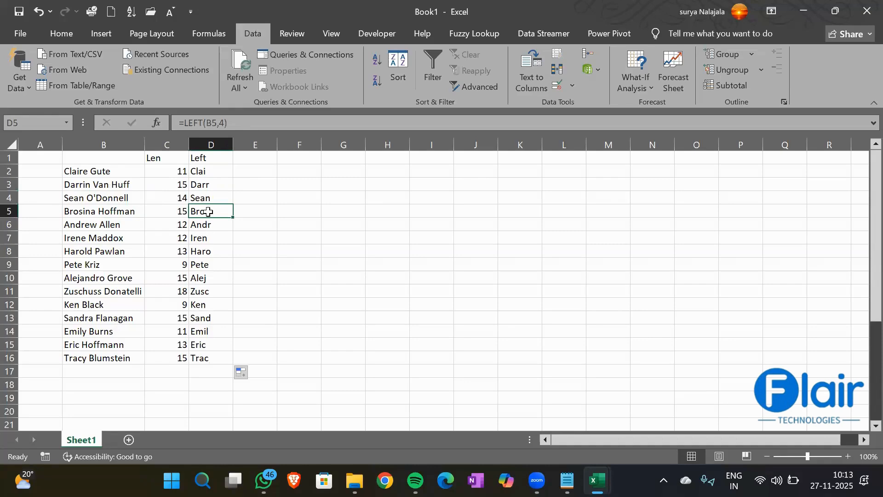
pyautogui.click(252, 159)
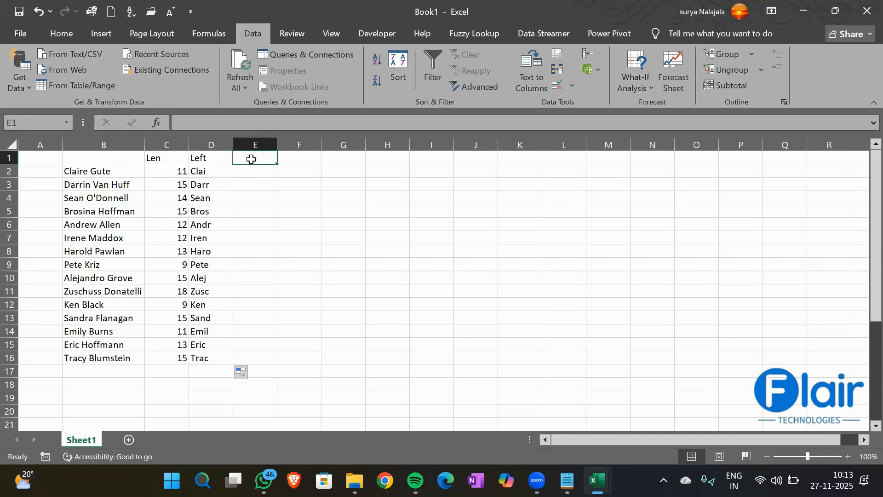
# - Add a 'Right' header in E1 and enter =RIGHT(B2,2) in E2
pyautogui.write('Right')
pyautogui.press('Return')
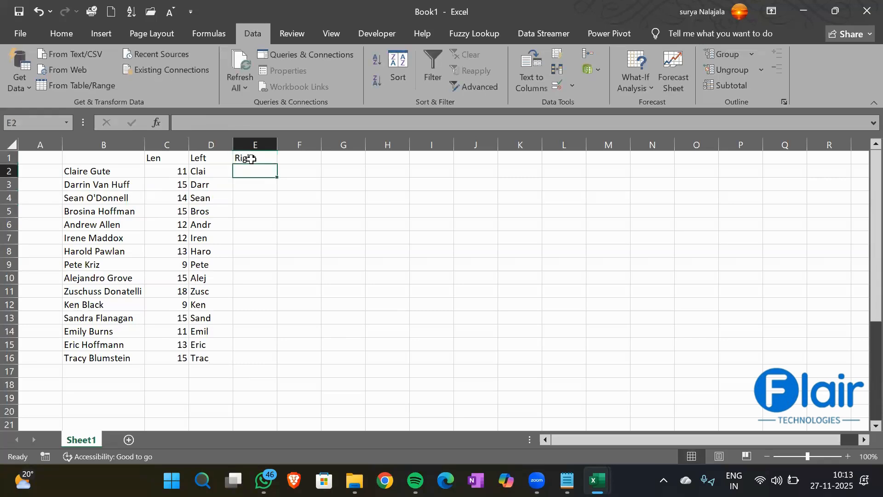
pyautogui.write('=Right')
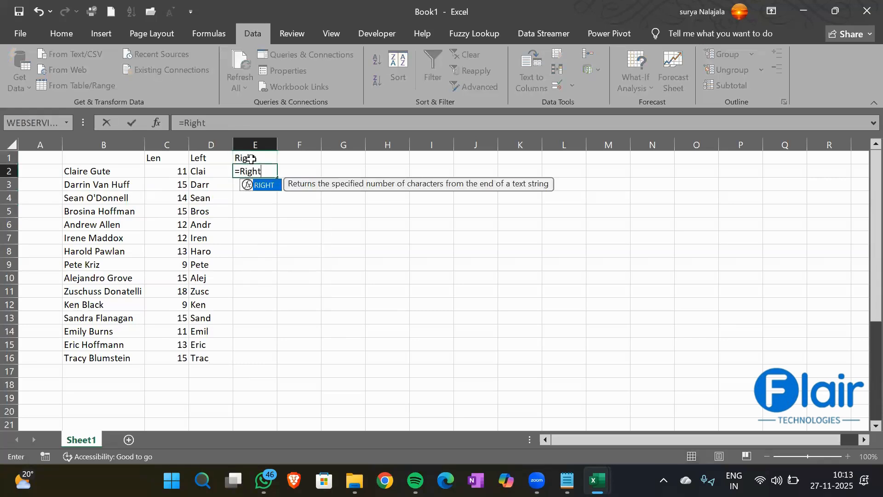
pyautogui.press('Tab')
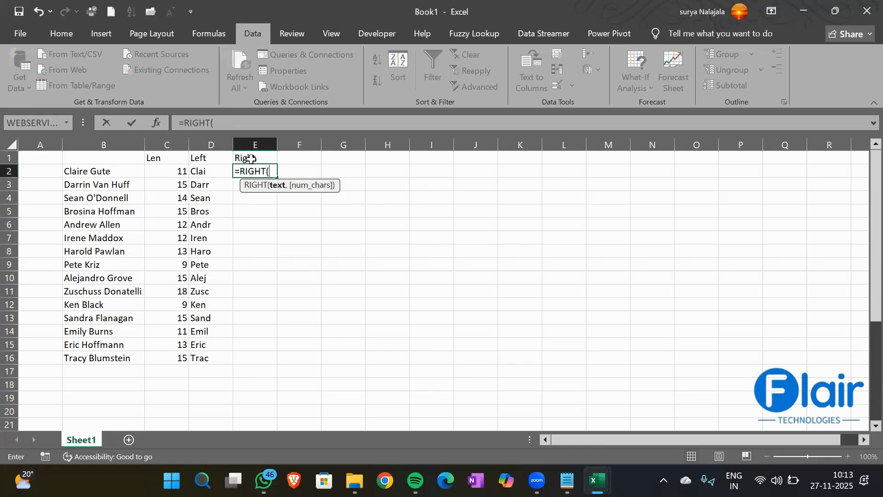
pyautogui.press('Left')
pyautogui.press('Left')
pyautogui.press('Left')
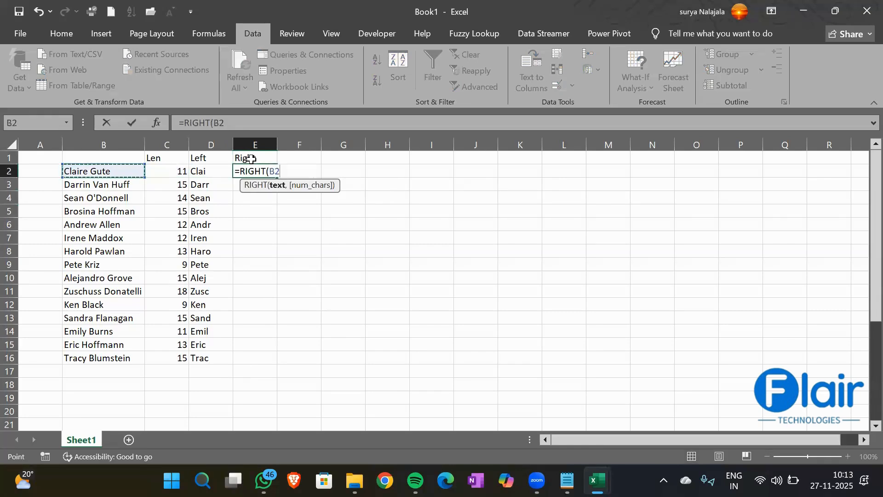
pyautogui.write(',2')
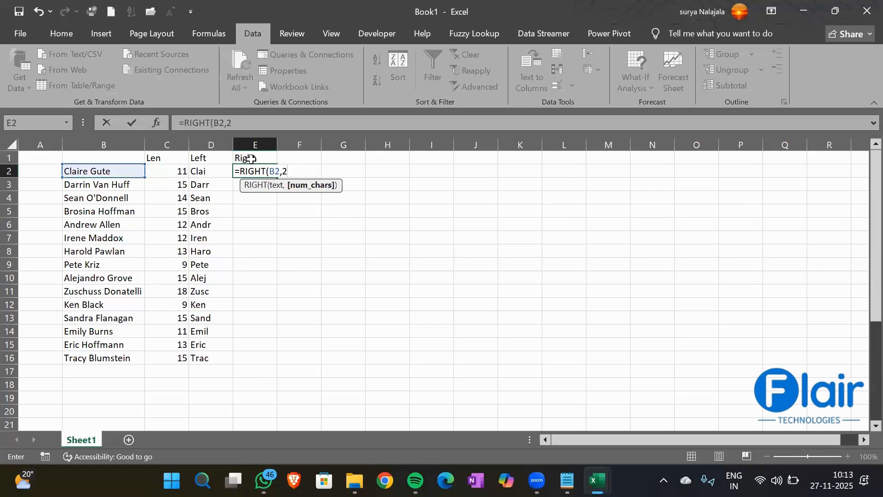
pyautogui.write(')')
pyautogui.write(')')
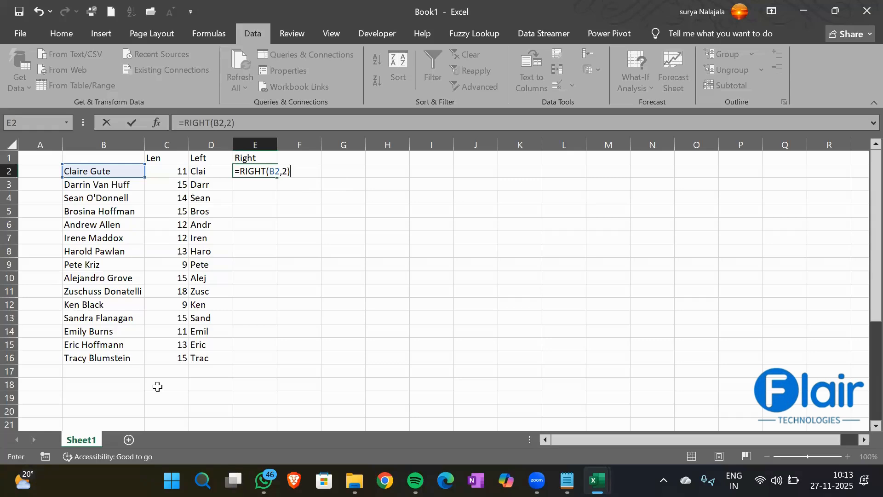
pyautogui.press('Return')
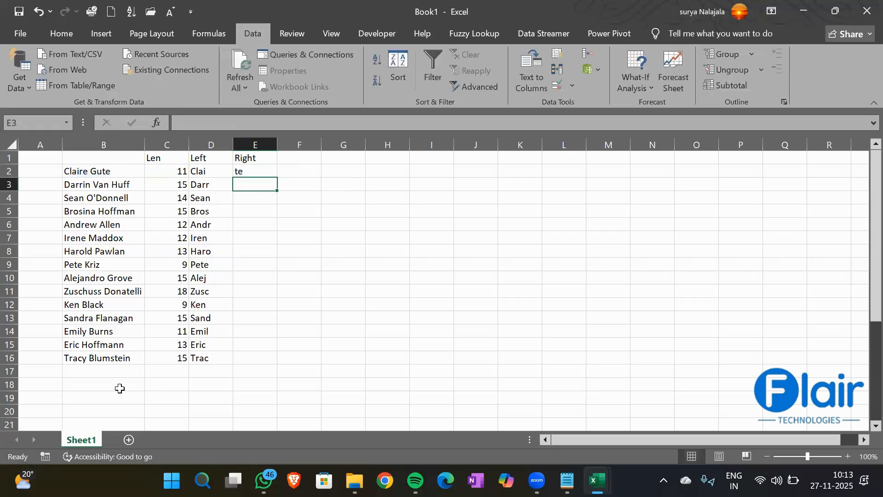
# - Change the RIGHT character count in E2 to 3
pyautogui.click(252, 172)
pyautogui.click(231, 123)
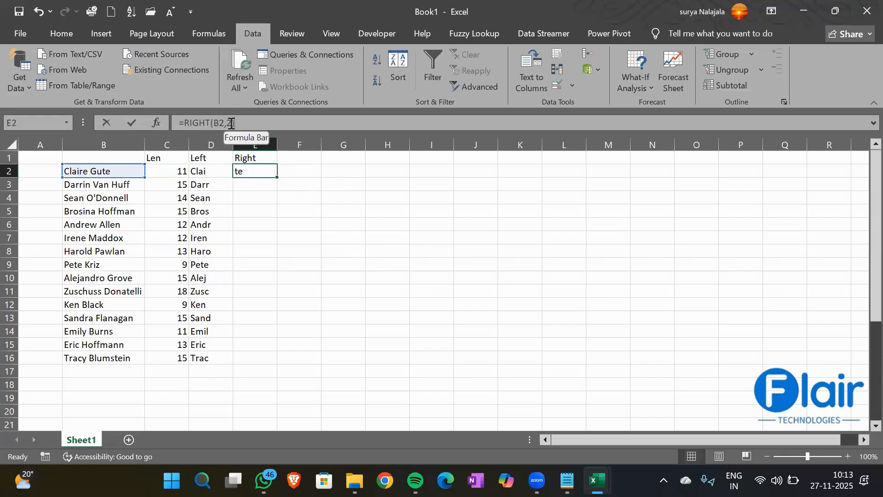
pyautogui.press('BackSpace')
pyautogui.write('3')
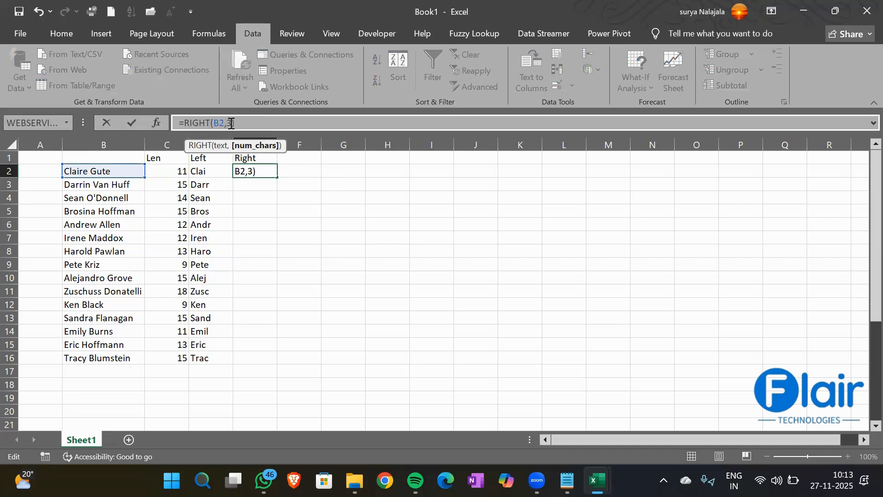
pyautogui.press('Return')
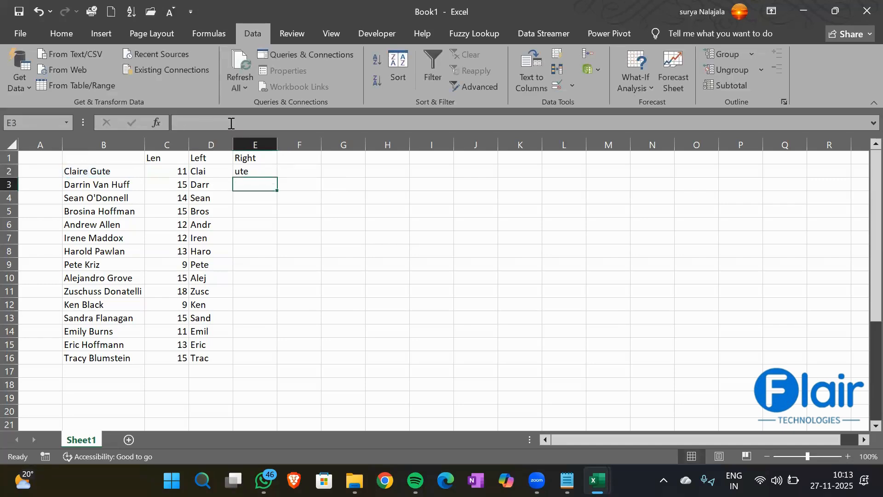
# - Change the count to 4 and fill =RIGHT(B2,4) down to E16
pyautogui.click(257, 172)
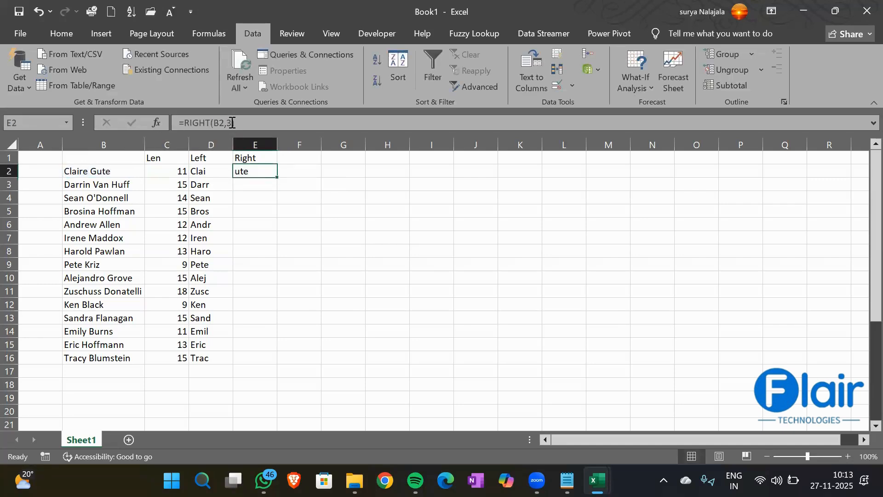
pyautogui.click(232, 123)
pyautogui.press('BackSpace')
pyautogui.write('4')
pyautogui.press('Return')
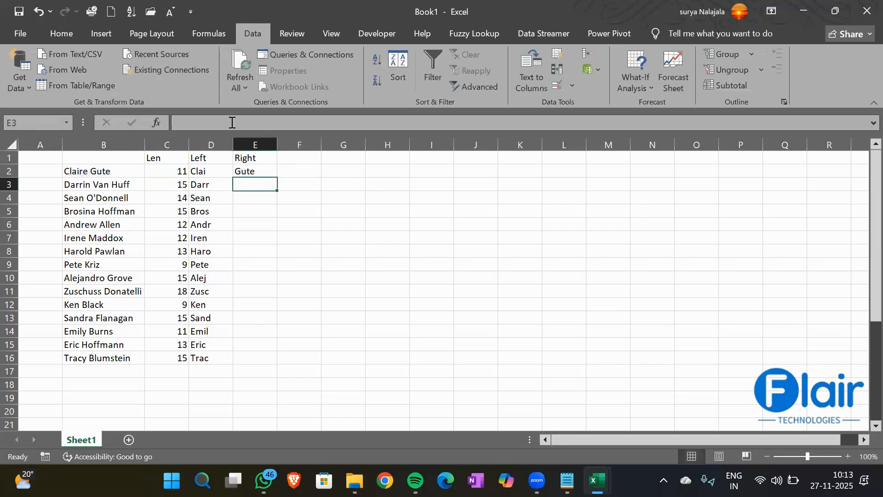
pyautogui.click(257, 169)
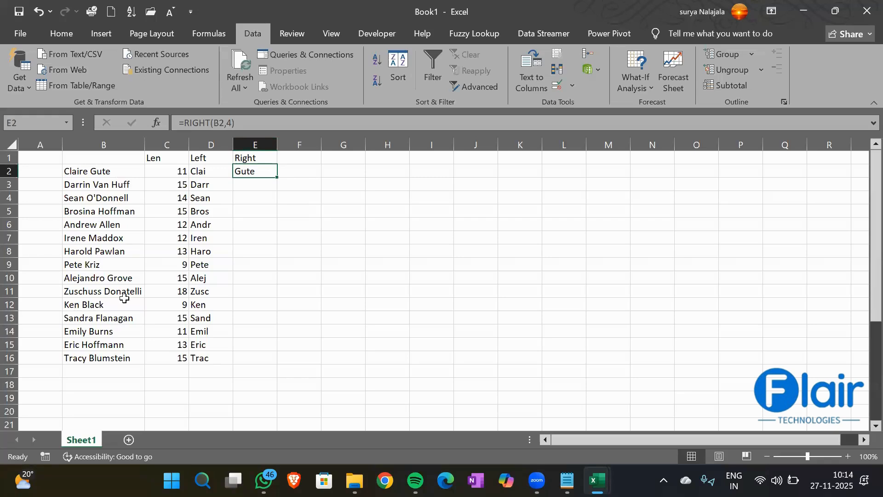
pyautogui.doubleClick(277, 177)
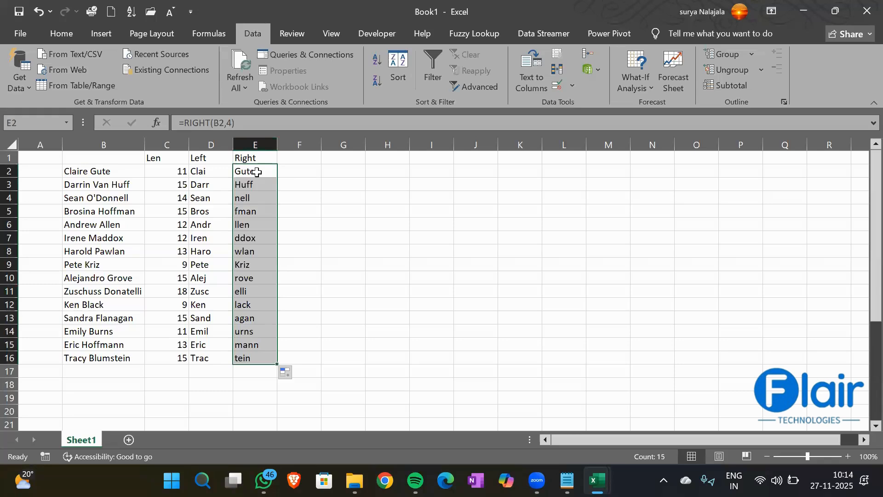
# - Head column F with 'Left' in F1, replacing a mistaken Len entry
pyautogui.click(307, 158)
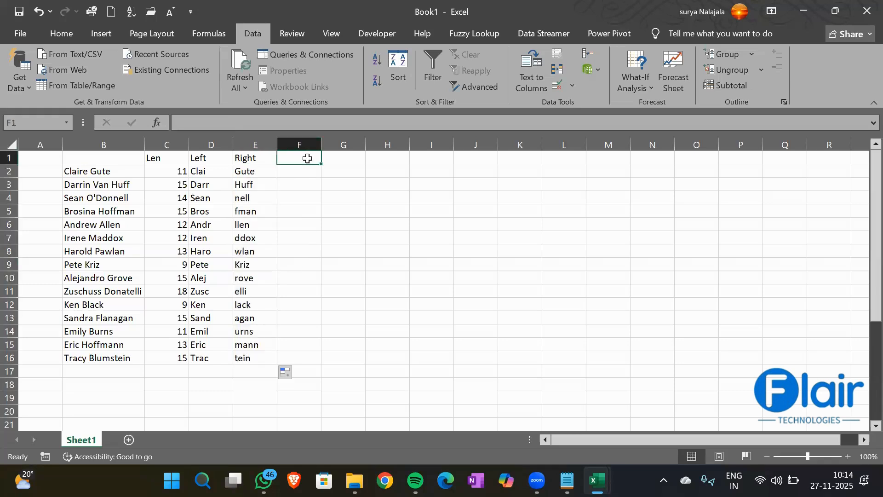
pyautogui.click(165, 159)
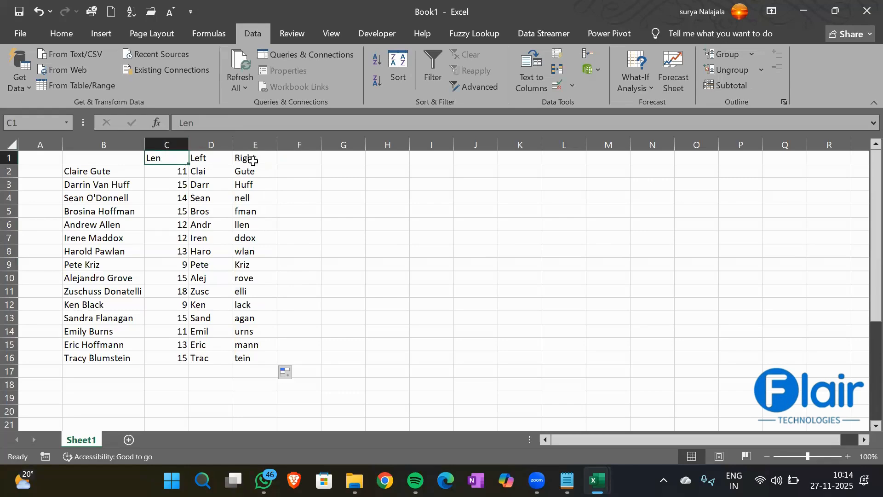
pyautogui.click(284, 157)
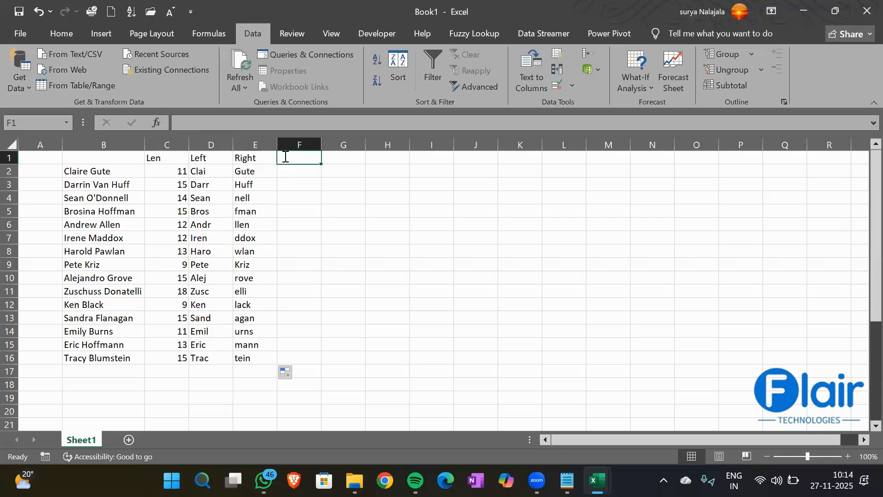
pyautogui.write('Len')
pyautogui.press('Return')
pyautogui.write('+len')
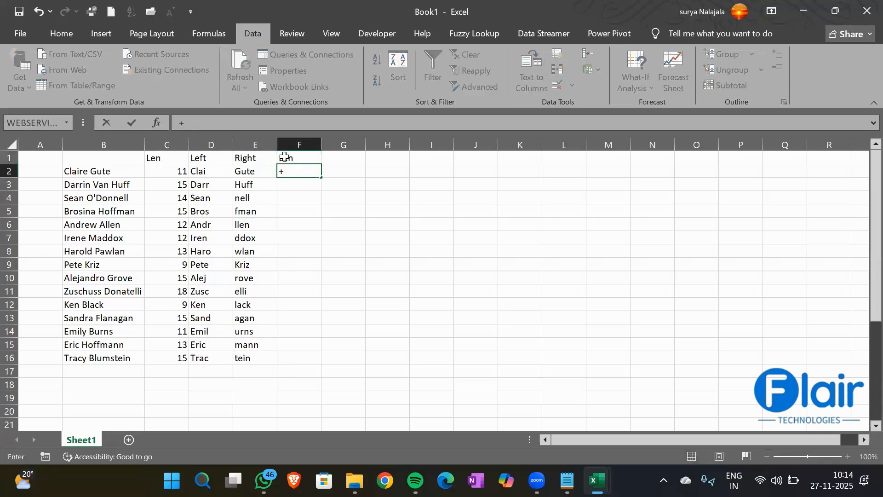
pyautogui.press('Tab')
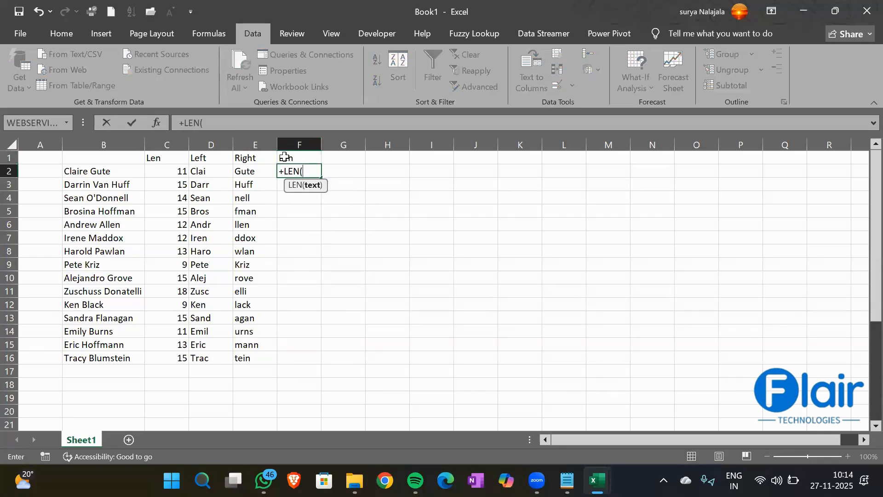
pyautogui.press('BackSpace')
pyautogui.press('BackSpace')
pyautogui.press('BackSpace')
pyautogui.press('BackSpace')
pyautogui.press('BackSpace')
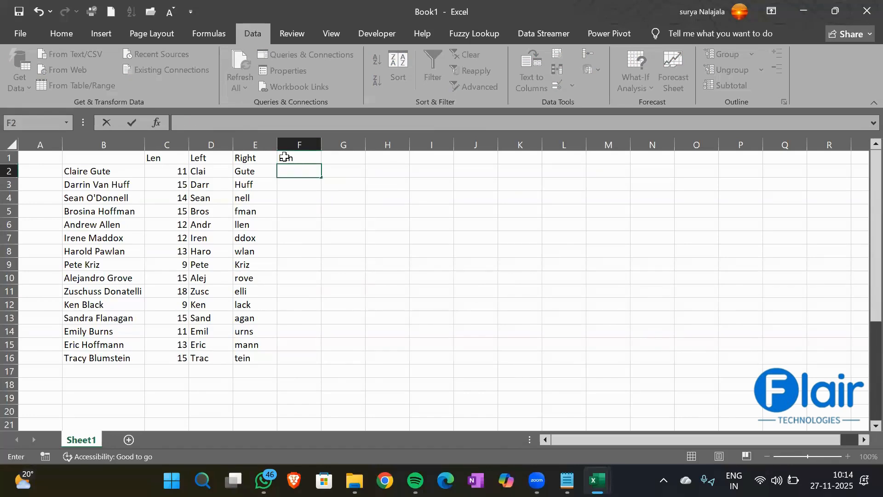
pyautogui.press('Up')
pyautogui.write('Left')
pyautogui.press('Return')
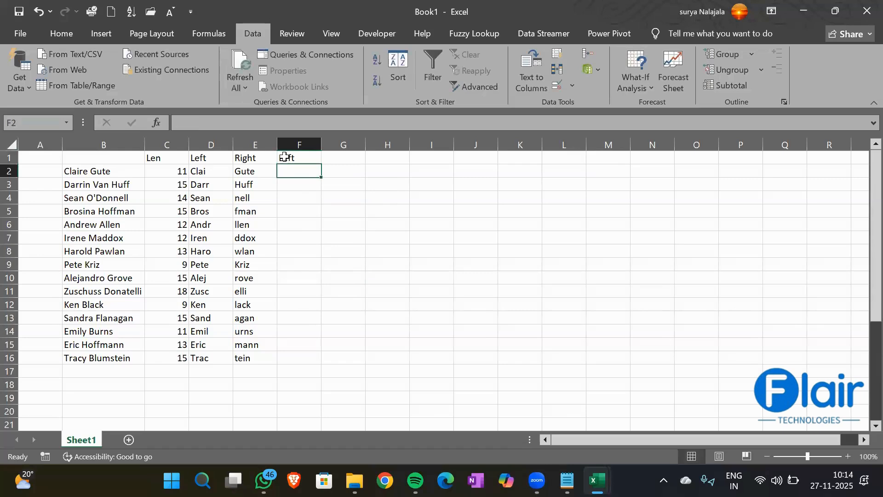
# - Enter =+LEFT(B2) in F2 and fill it down to F16 to show first letters
pyautogui.write('+left')
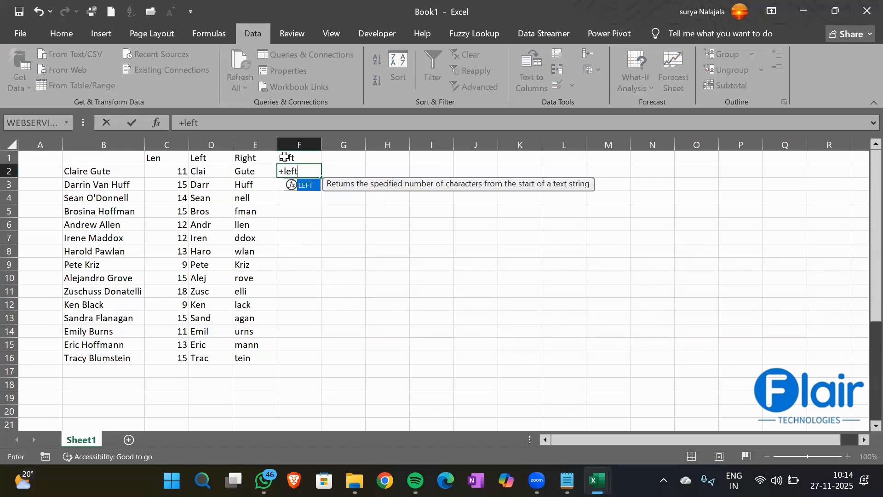
pyautogui.press('Tab')
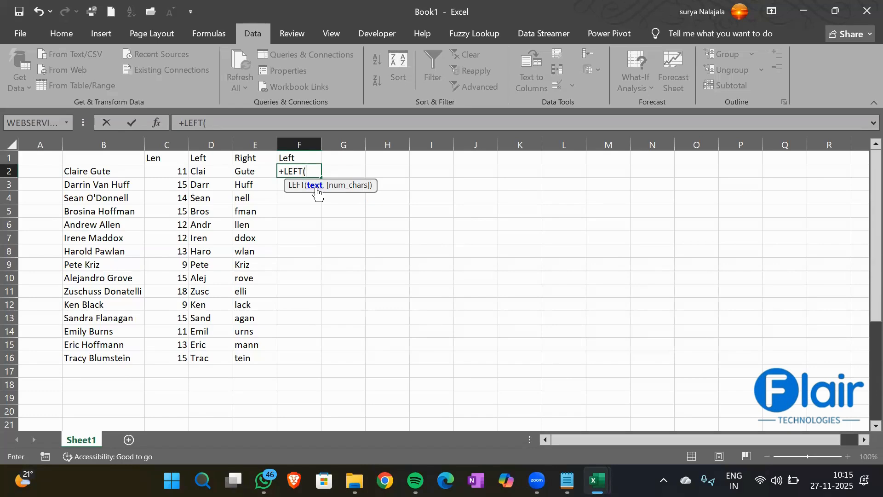
pyautogui.press('Left')
pyautogui.press('Left')
pyautogui.press('Left')
pyautogui.press('Left')
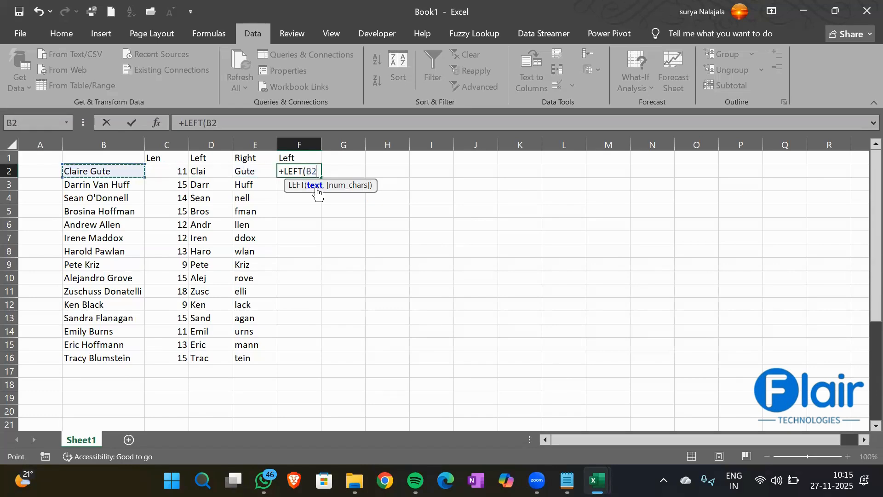
pyautogui.write(')')
pyautogui.press('Return')
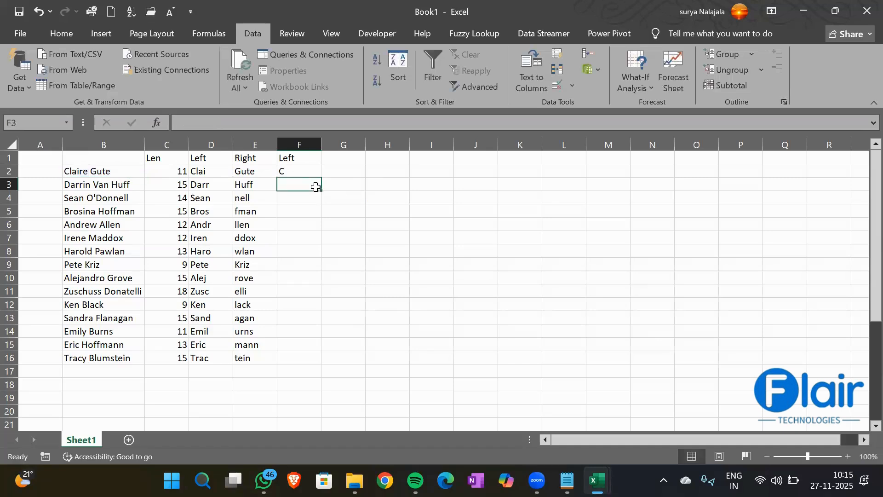
pyautogui.click(302, 169)
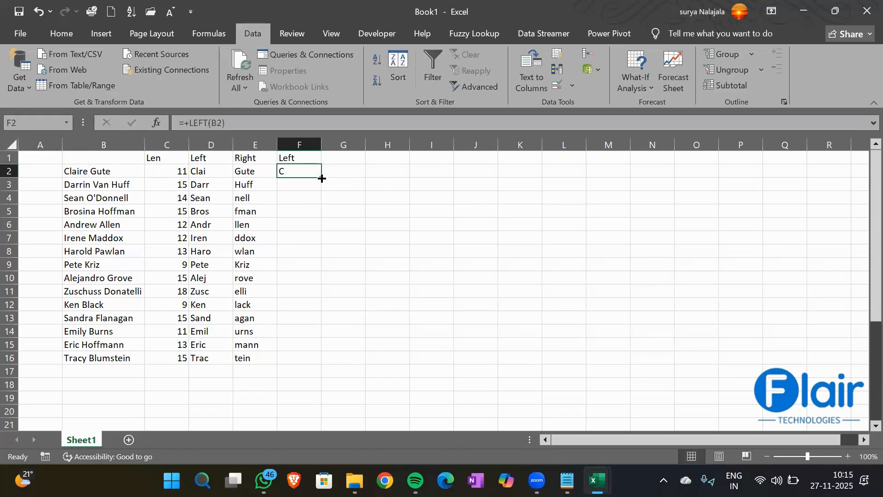
pyautogui.doubleClick(322, 177)
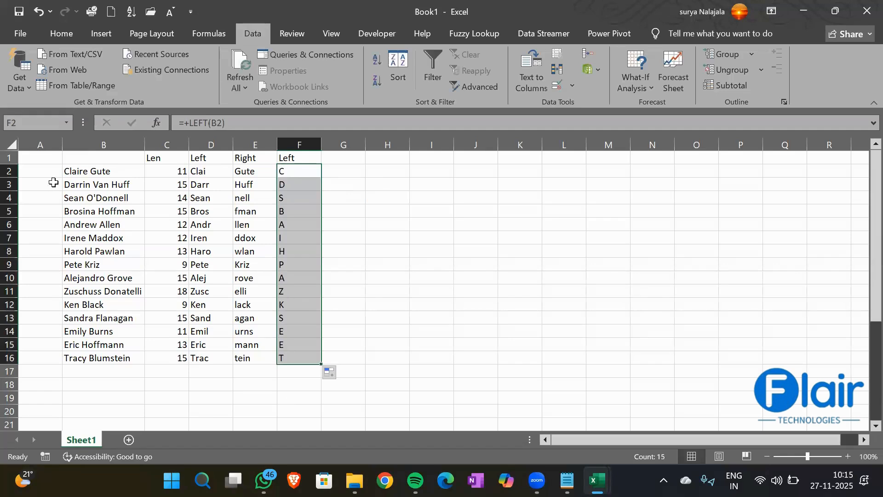
pyautogui.moveTo(76, 172); pyautogui.dragTo(95, 351)
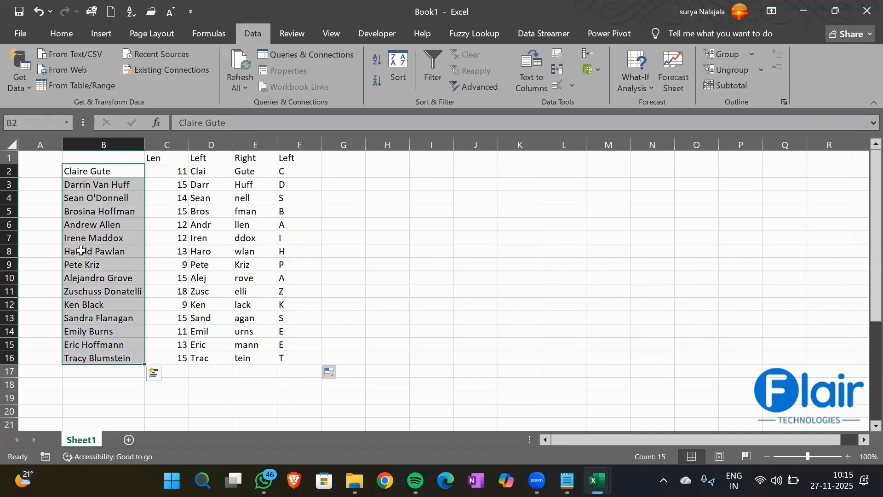
pyautogui.click(331, 156)
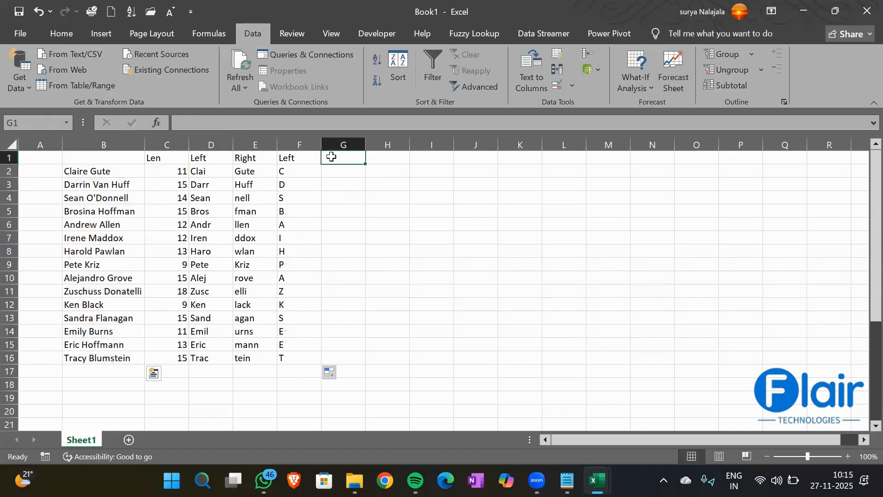
# - Head G1 'Right' and fill G2:G16 with =RIGHT(B2,1) to show each name's last letter
pyautogui.write('Right')
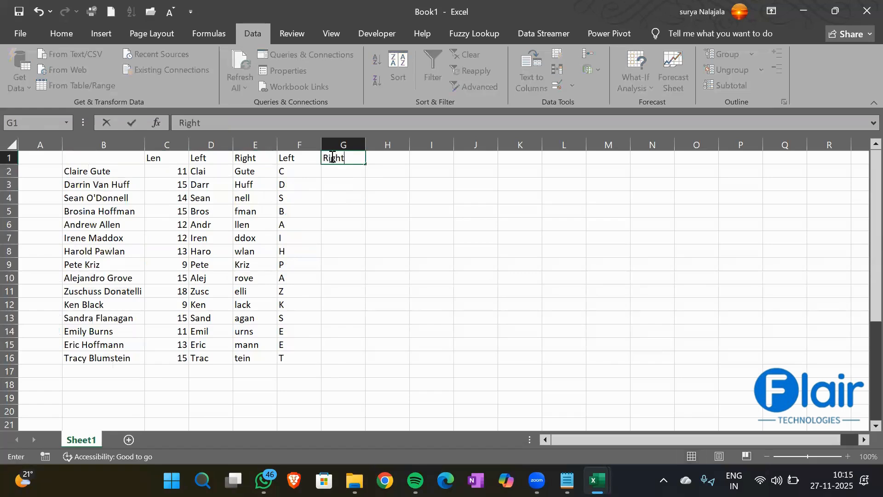
pyautogui.press('Return')
pyautogui.write('=Right')
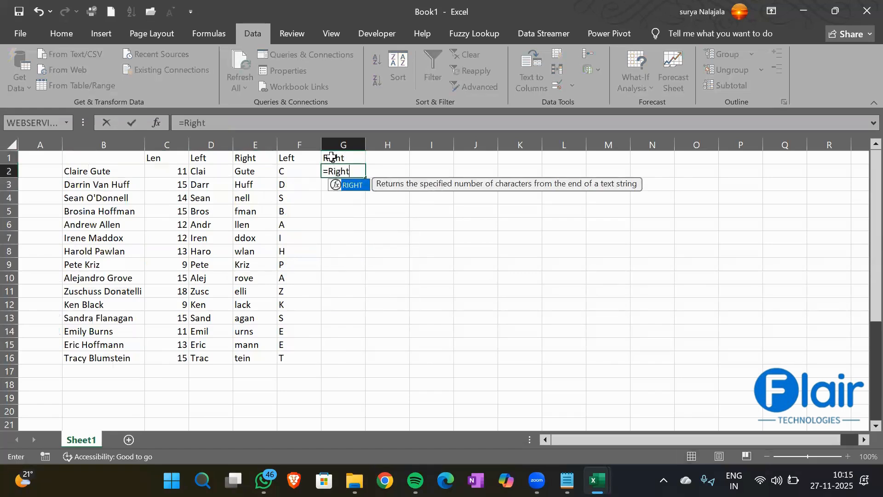
pyautogui.press('Tab')
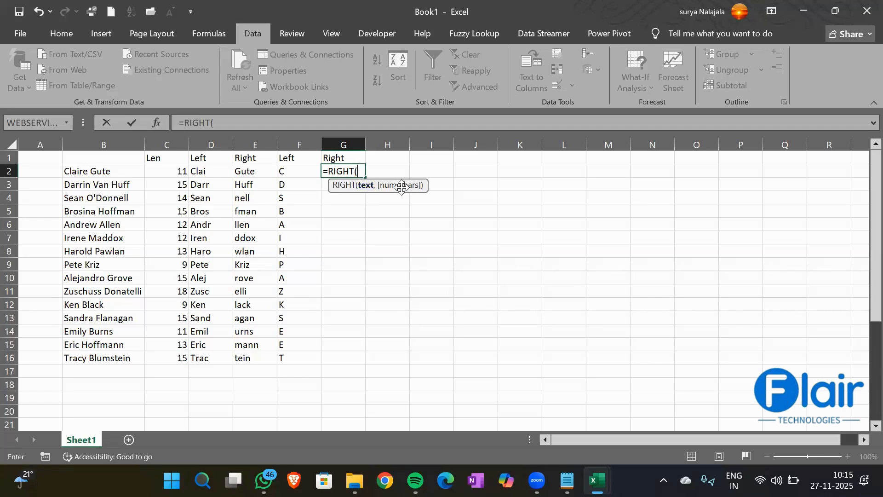
pyautogui.press('Left')
pyautogui.press('Left')
pyautogui.press('Left')
pyautogui.press('Left')
pyautogui.press('Left')
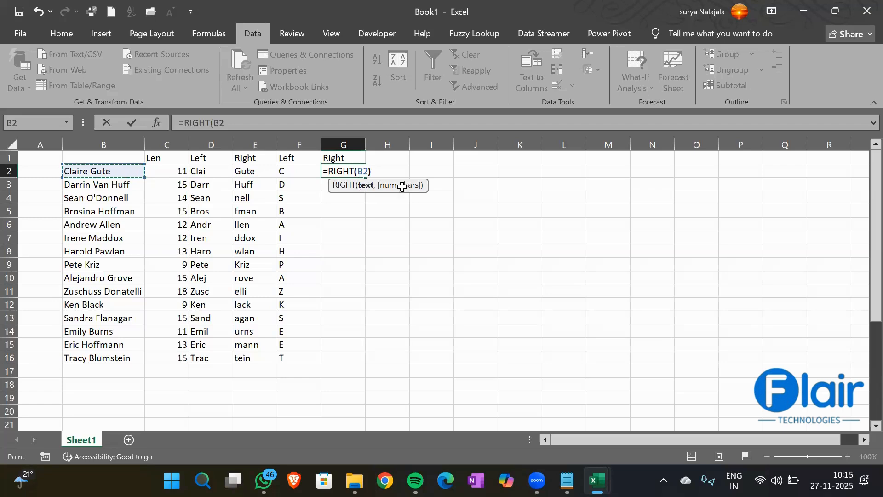
pyautogui.write(',1)')
pyautogui.press('Return')
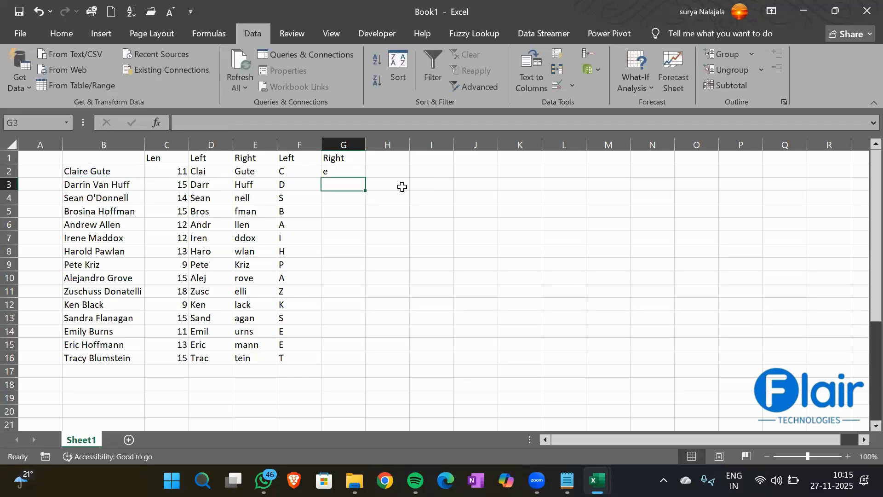
pyautogui.press('Up')
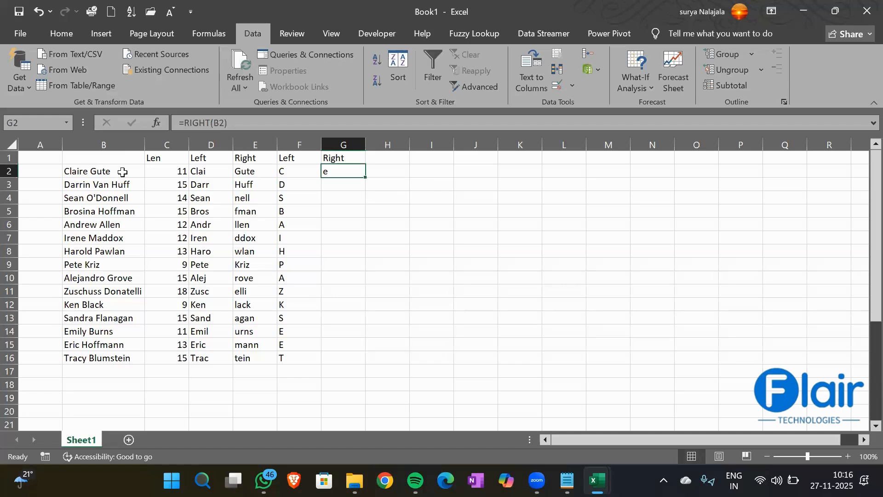
pyautogui.doubleClick(366, 179)
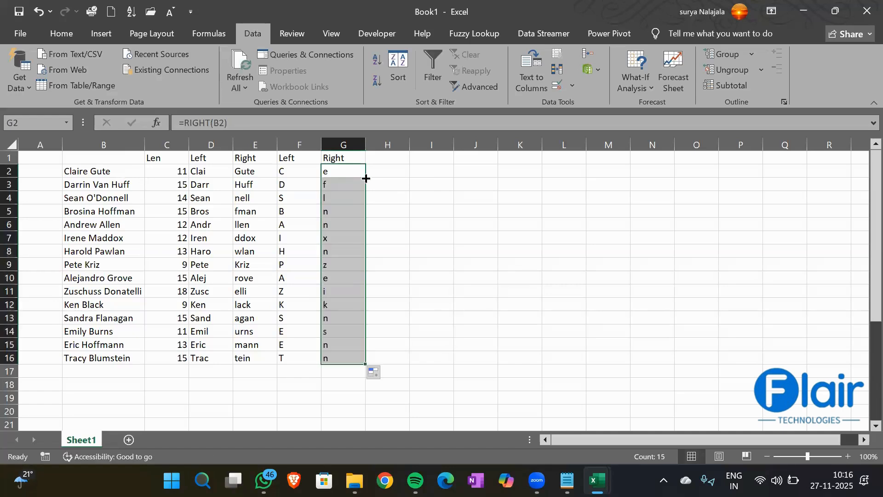
pyautogui.click(379, 158)
# - Head H1 'Mid' and enter =MID(B2,2,4) in H2 to extract 'lair'
pyautogui.write('Mid')
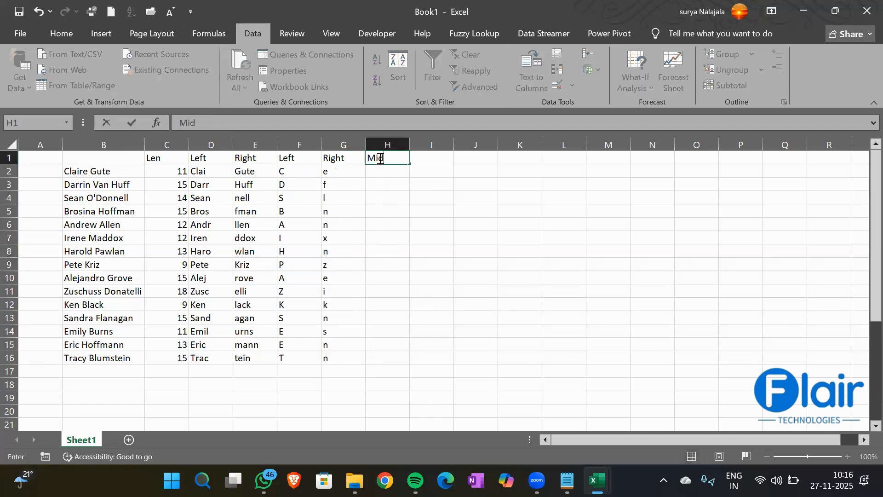
pyautogui.press('Return')
pyautogui.write('=mi')
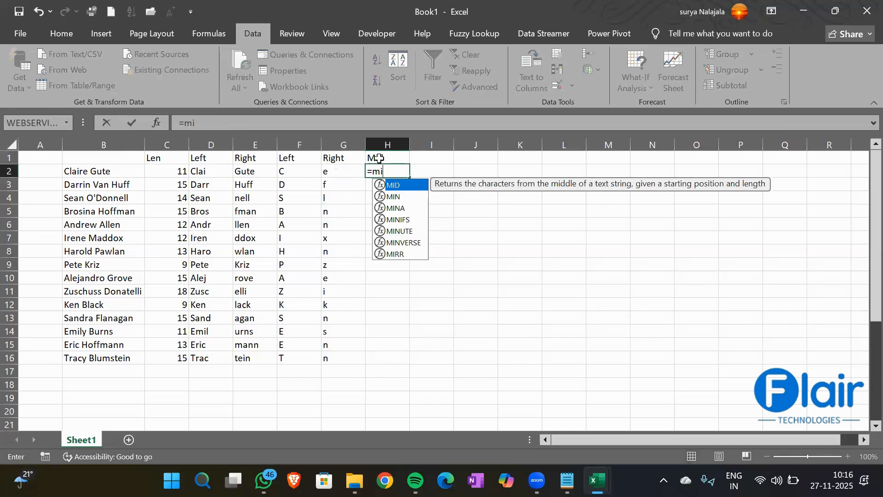
pyautogui.press('Tab')
pyautogui.press('Left')
pyautogui.press('Left')
pyautogui.press('Left')
pyautogui.press('Left')
pyautogui.press('Left')
pyautogui.press('Left')
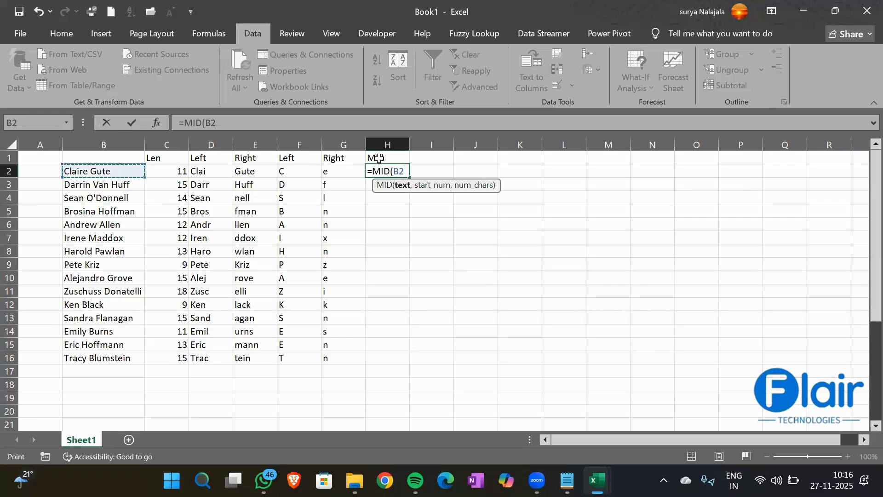
pyautogui.write(',')
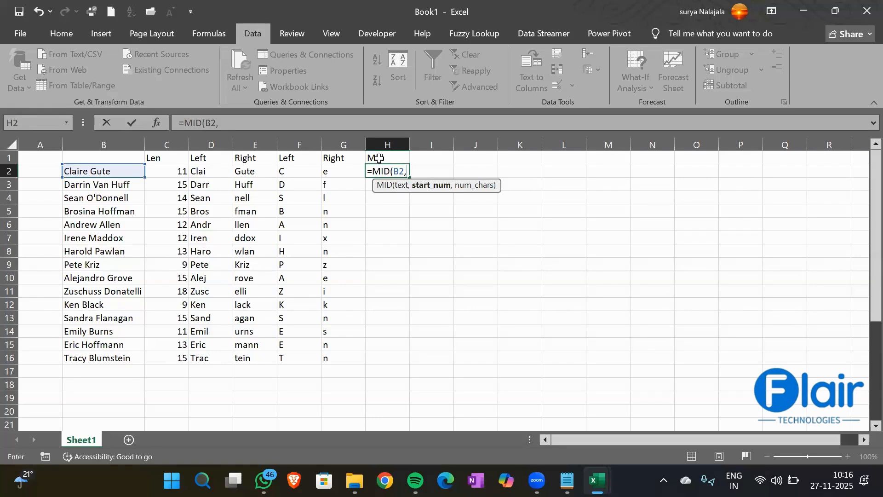
pyautogui.write('2,')
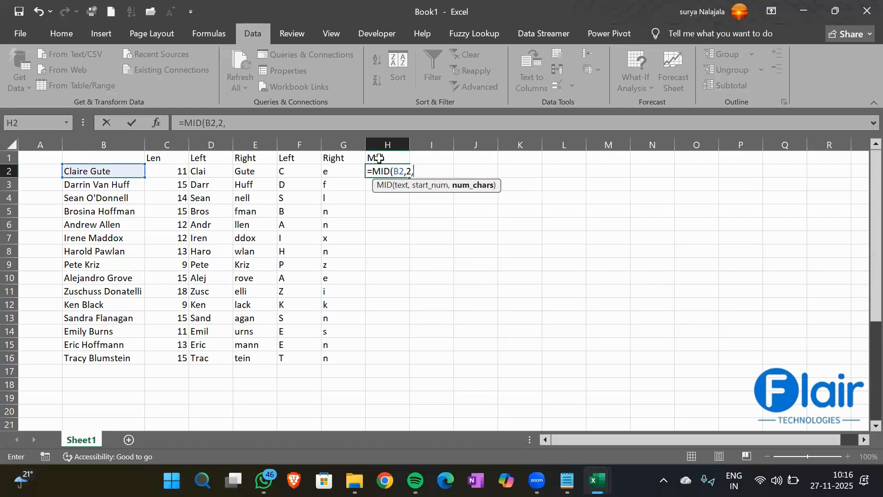
pyautogui.write('4)')
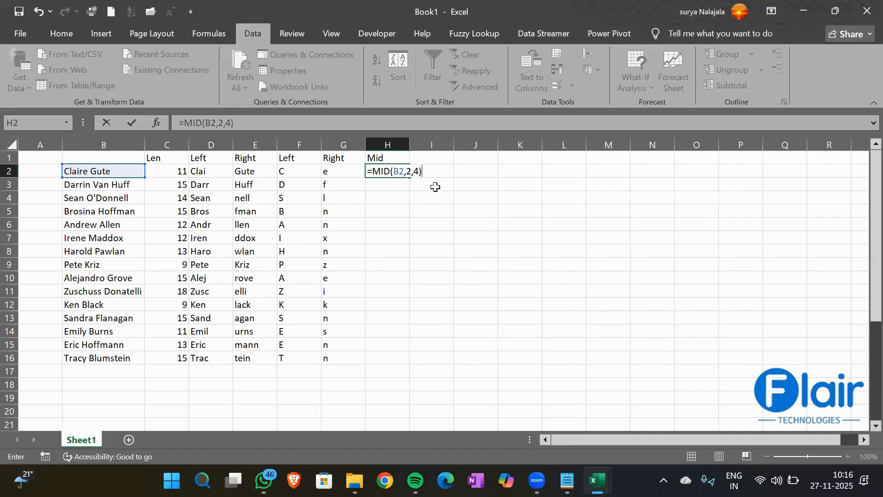
pyautogui.press('BackSpace')
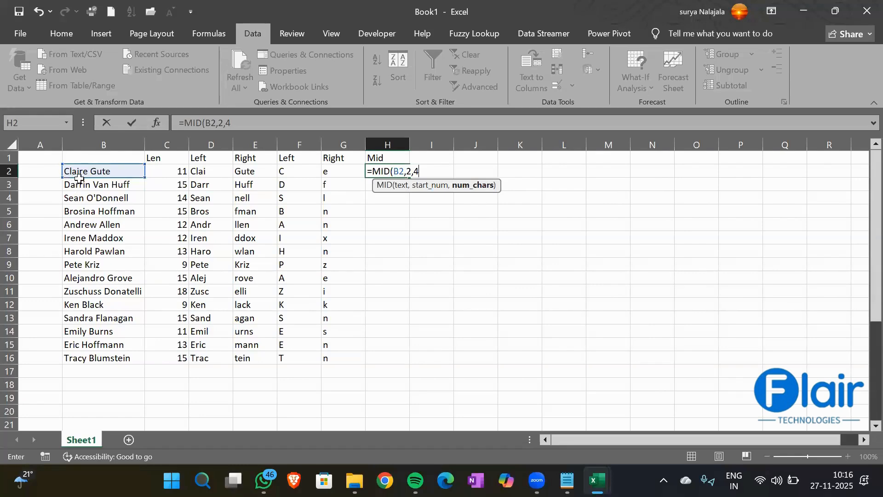
pyautogui.press('Return')
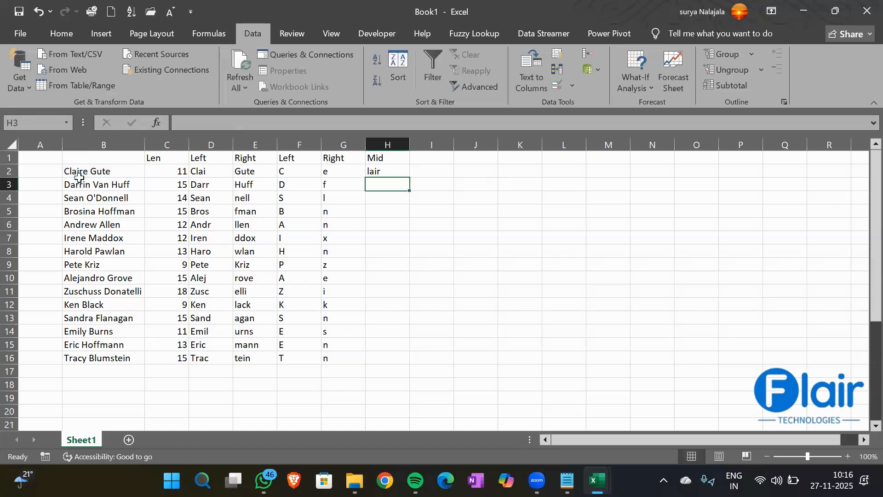
pyautogui.click(398, 172)
# - Enter =MID(B3,2,4) in H3 for 'arri' and =MID(B4,1,3) in H4 for 'Sea'
pyautogui.write('=mid')
pyautogui.press('Tab')
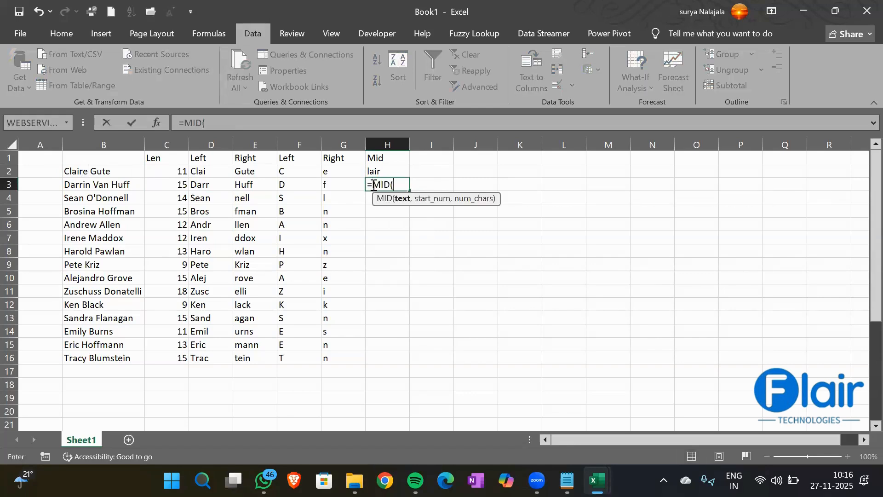
pyautogui.press('Left')
pyautogui.press('Left')
pyautogui.press('Left')
pyautogui.press('Left')
pyautogui.press('Left')
pyautogui.press('Left')
pyautogui.write(',')
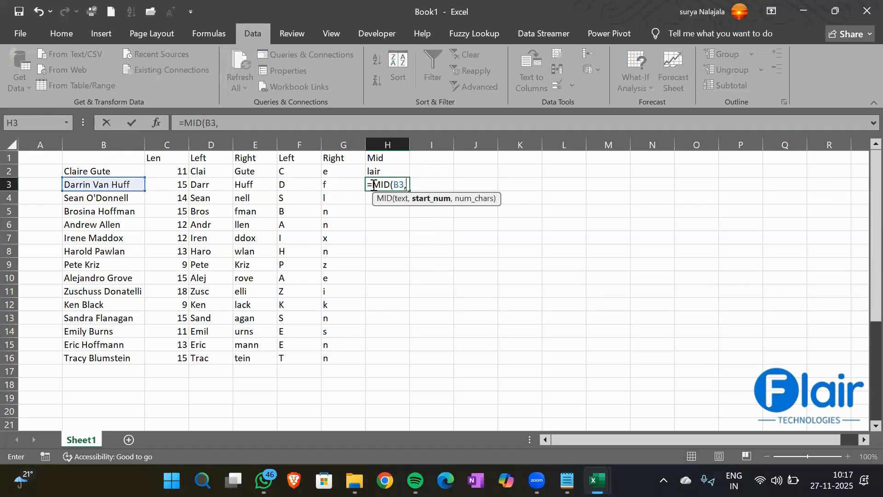
pyautogui.write('2,4')
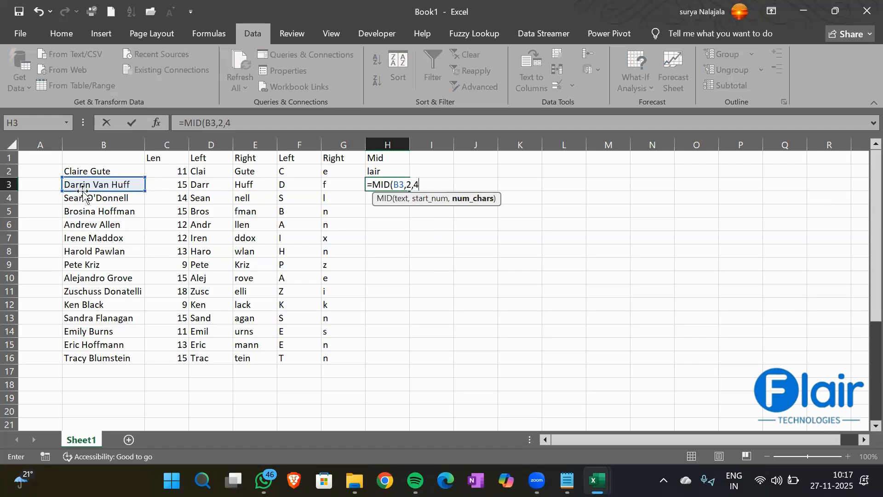
pyautogui.hotkey('ctrl', 'Return')
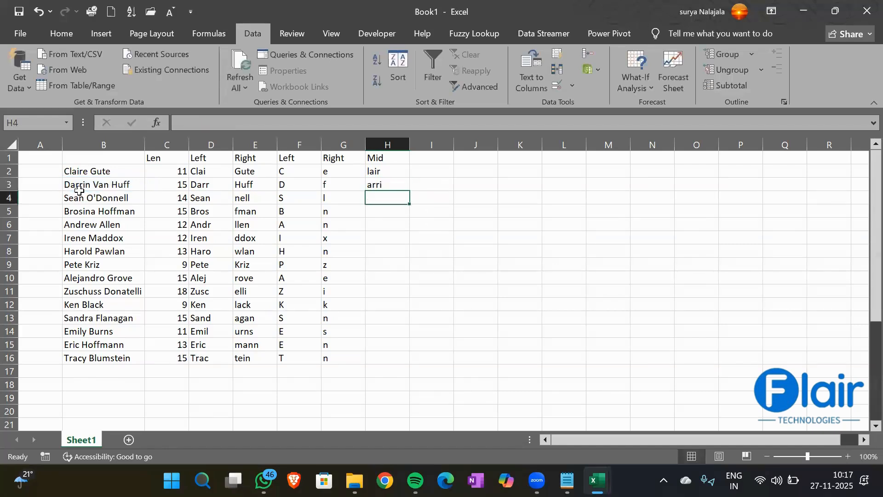
pyautogui.write('=mid')
pyautogui.press('Tab')
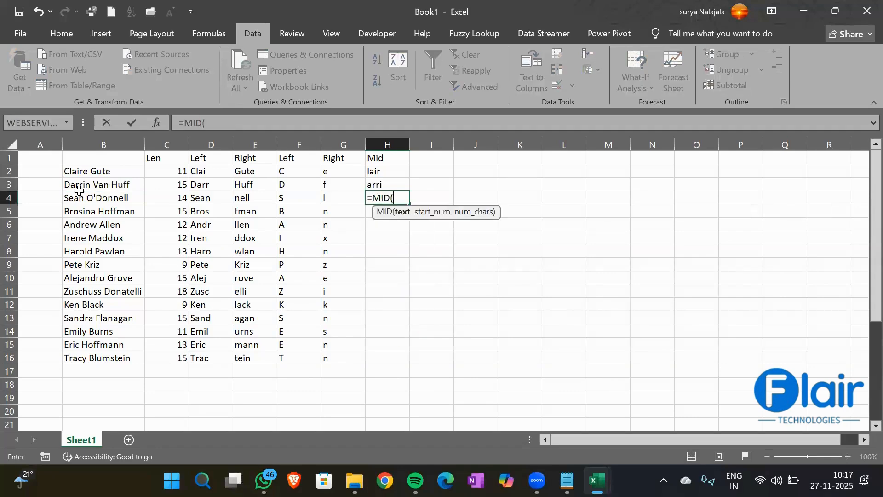
pyautogui.press('Left')
pyautogui.press('Left')
pyautogui.press('Left')
pyautogui.press('Left')
pyautogui.press('Left')
pyautogui.press('Left')
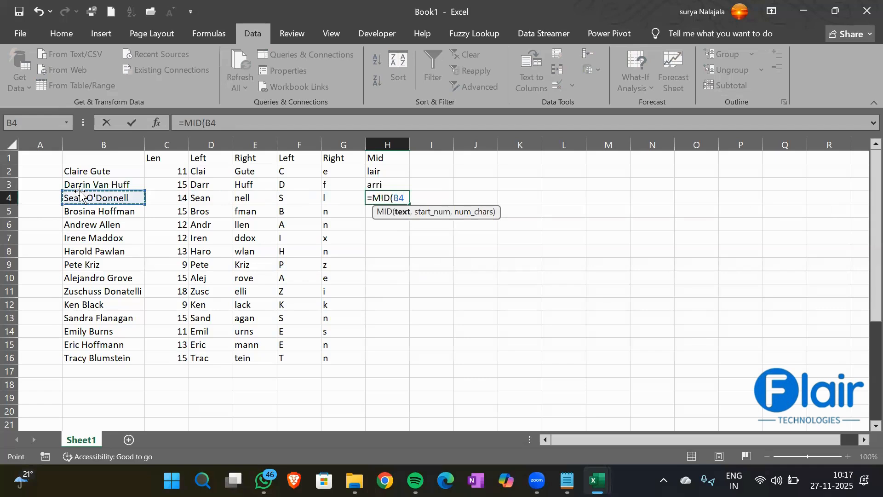
pyautogui.write(',1,3')
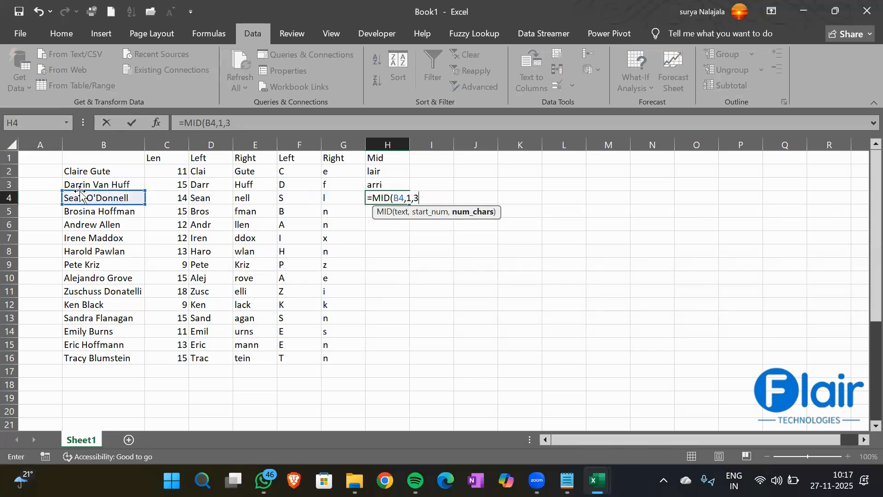
pyautogui.write(')')
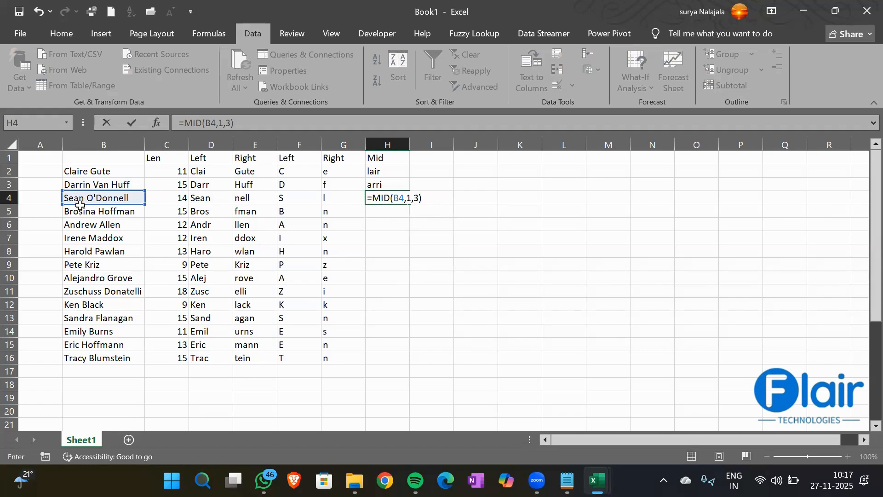
pyautogui.press('Return')
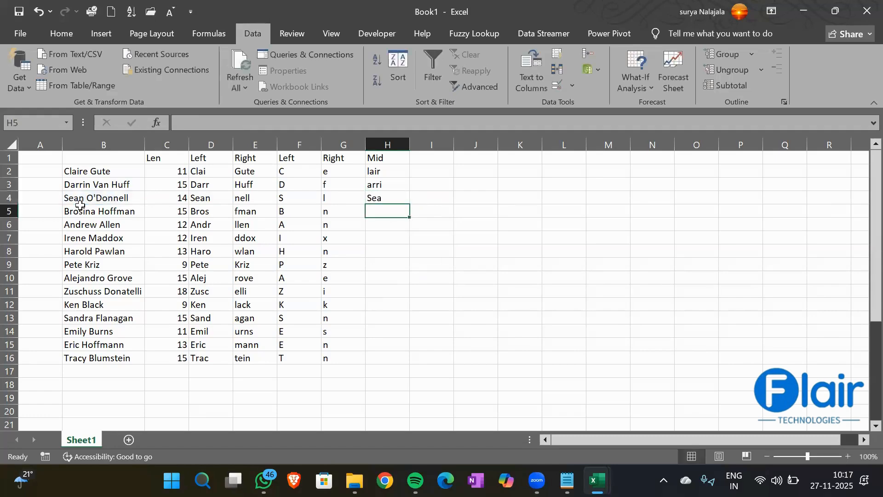
pyautogui.press('Up')
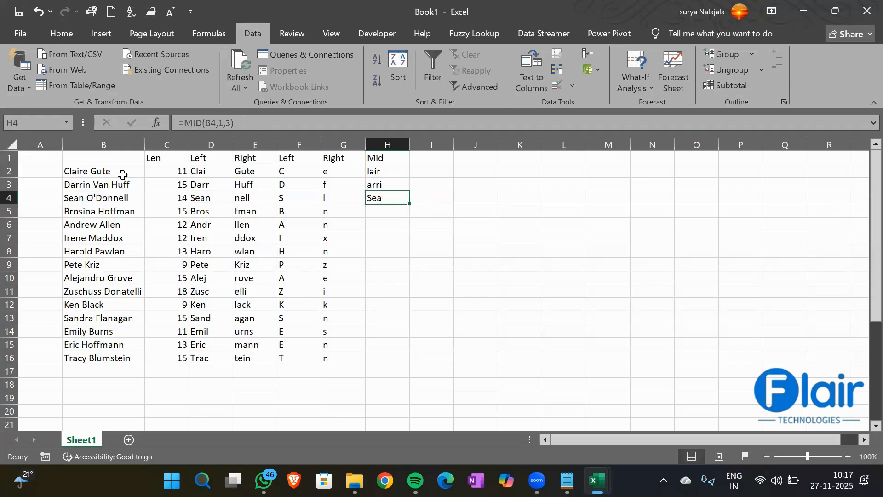
# - Enter =MID(B5,4,2) in H5 to extract 'si' from the fifth name
pyautogui.click(398, 212)
pyautogui.write('=Mid')
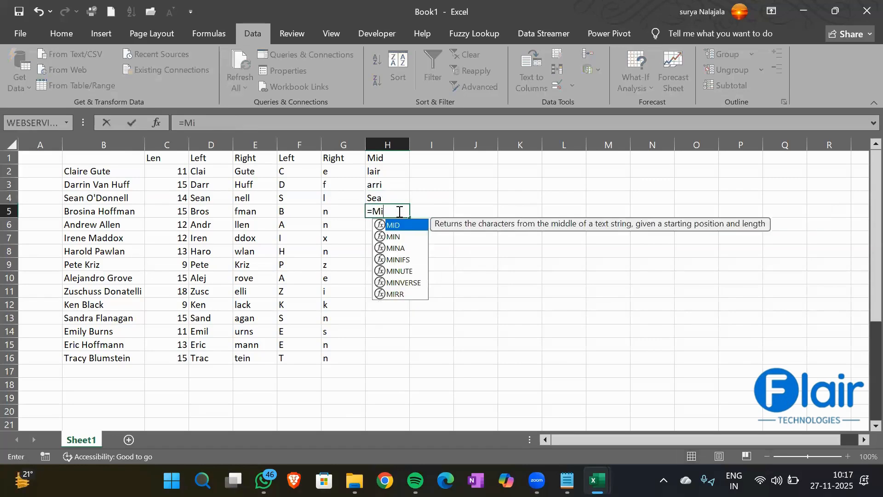
pyautogui.press('Tab')
pyautogui.press('Left')
pyautogui.press('Left')
pyautogui.press('Left')
pyautogui.press('Left')
pyautogui.press('Left')
pyautogui.press('Left')
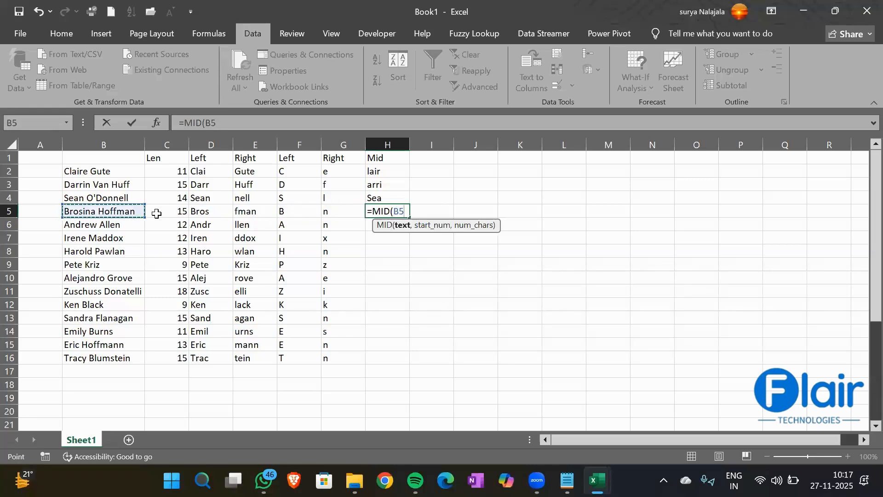
pyautogui.write(',4,')
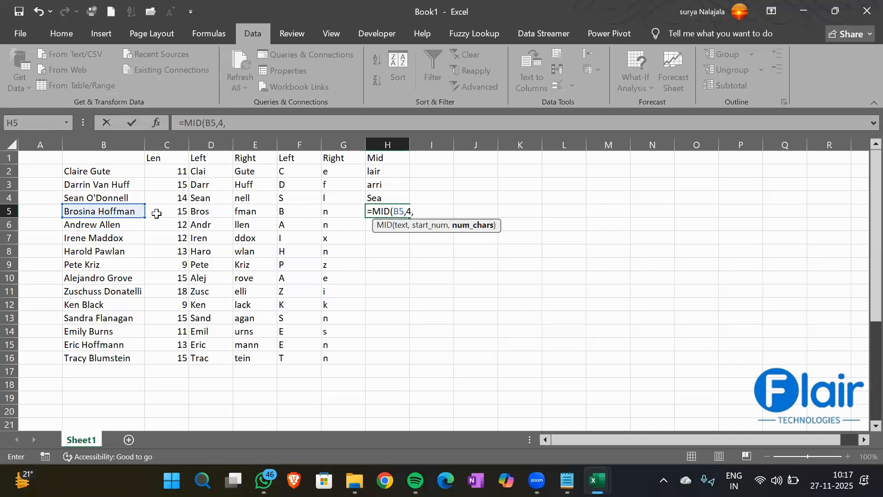
pyautogui.write('2)')
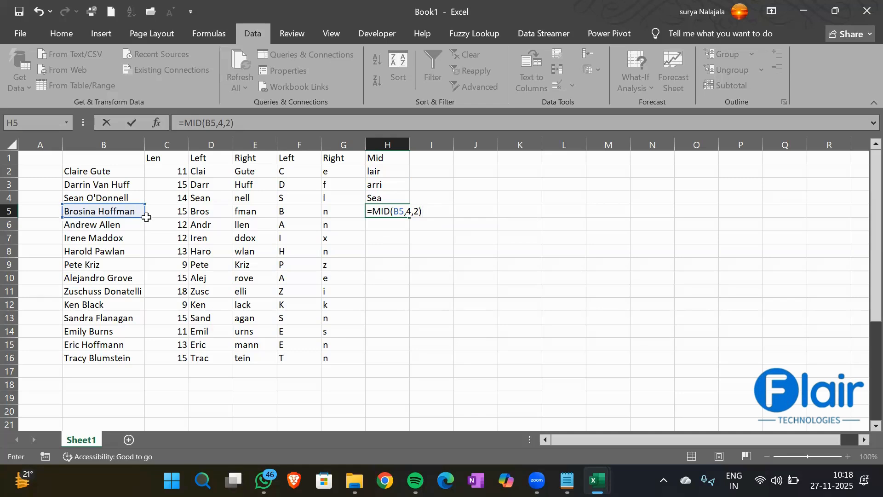
pyautogui.press('Return')
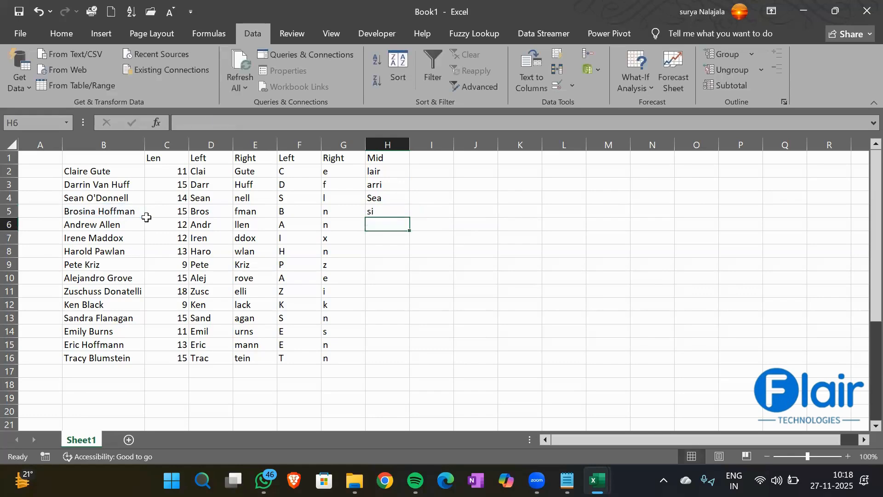
# - AutoFill the H5 MID formula down to H16 and check the results in H12 and H15
pyautogui.click(395, 208)
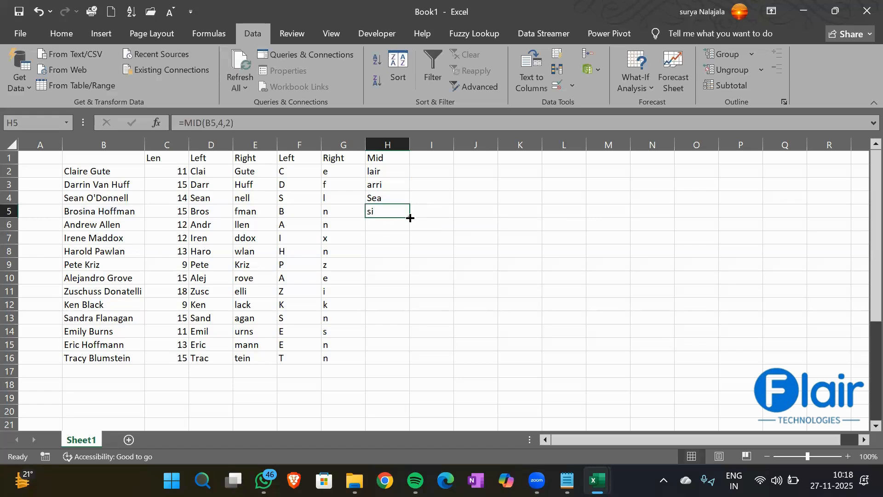
pyautogui.doubleClick(410, 218)
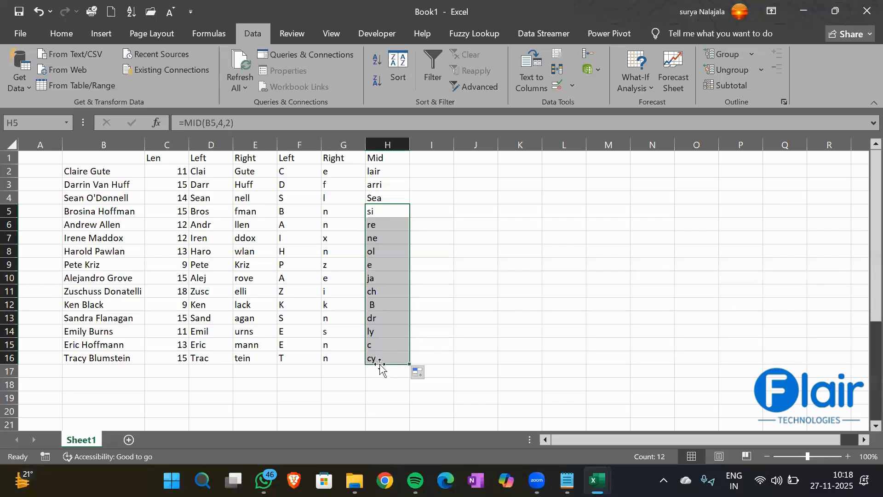
pyautogui.click(374, 305)
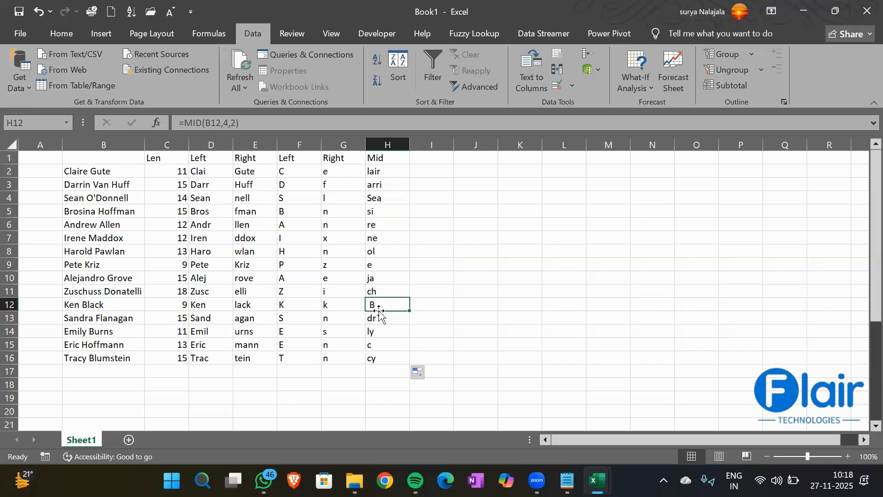
pyautogui.click(380, 346)
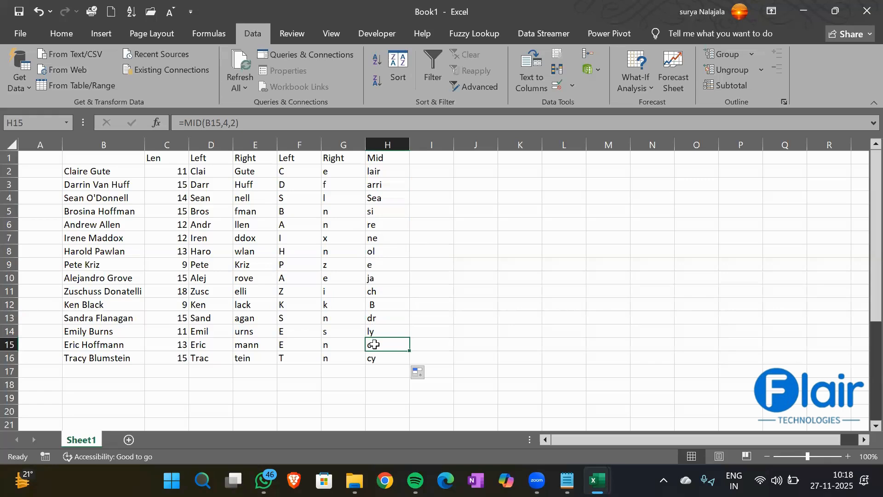
pyautogui.click(369, 301)
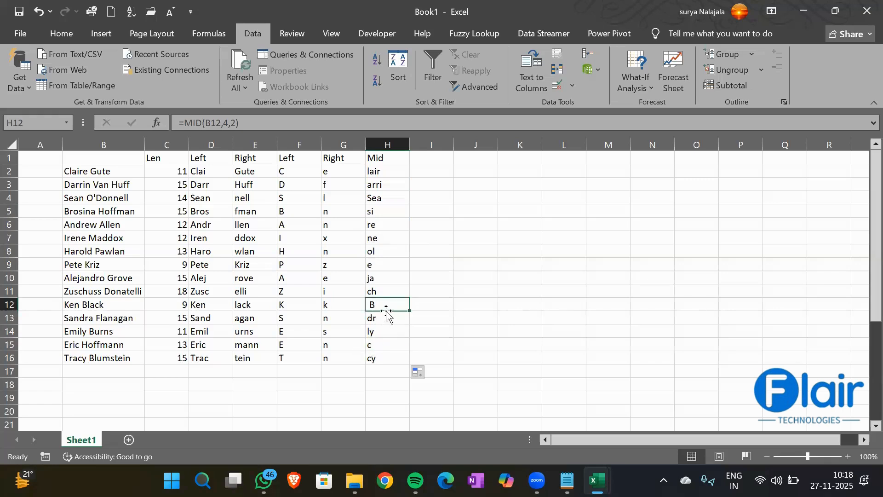
pyautogui.click(423, 156)
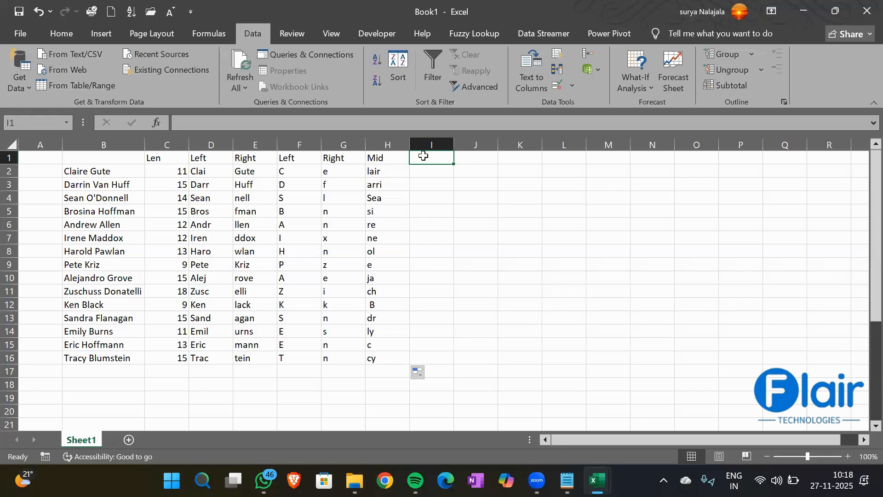
# - Type the letters A, B, C and D into J3 through J6 and select them
pyautogui.click(465, 169)
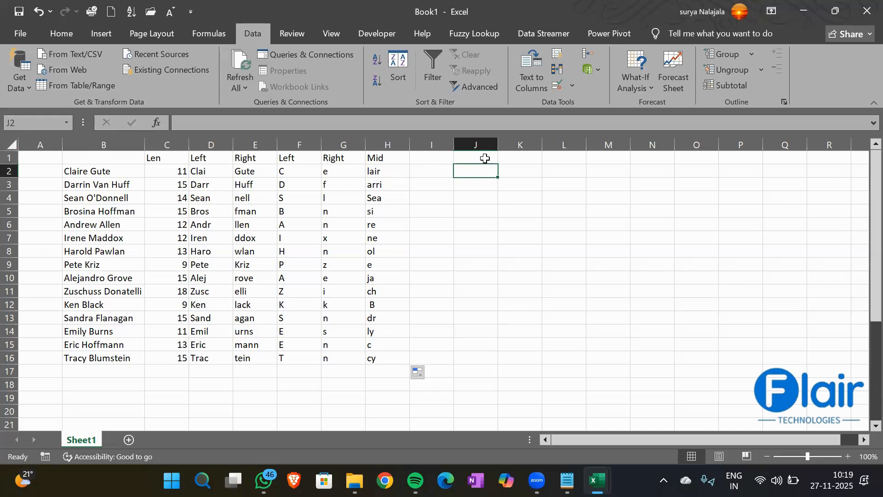
pyautogui.click(468, 183)
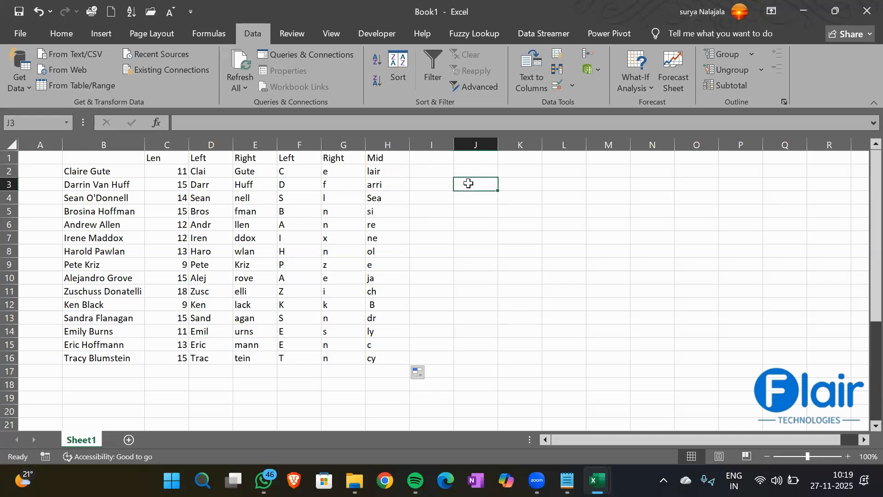
pyautogui.write('A')
pyautogui.press('Return')
pyautogui.write('B')
pyautogui.press('Return')
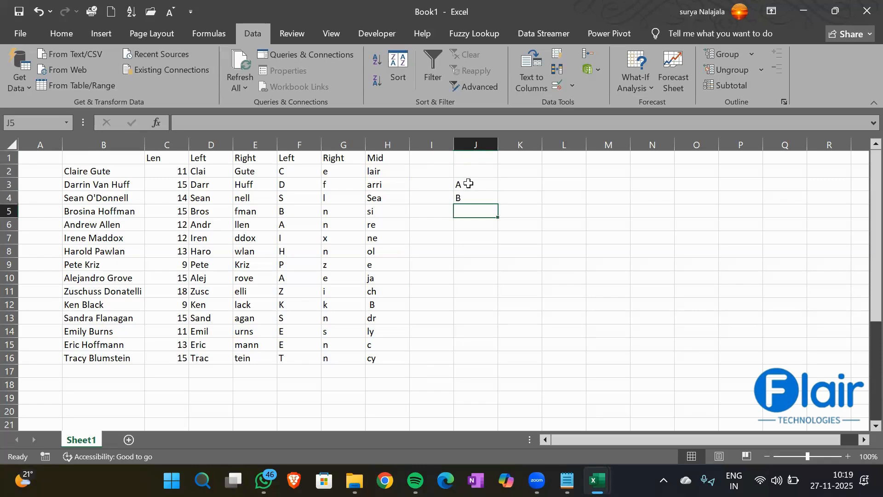
pyautogui.write('C')
pyautogui.press('Return')
pyautogui.write('D')
pyautogui.press('Return')
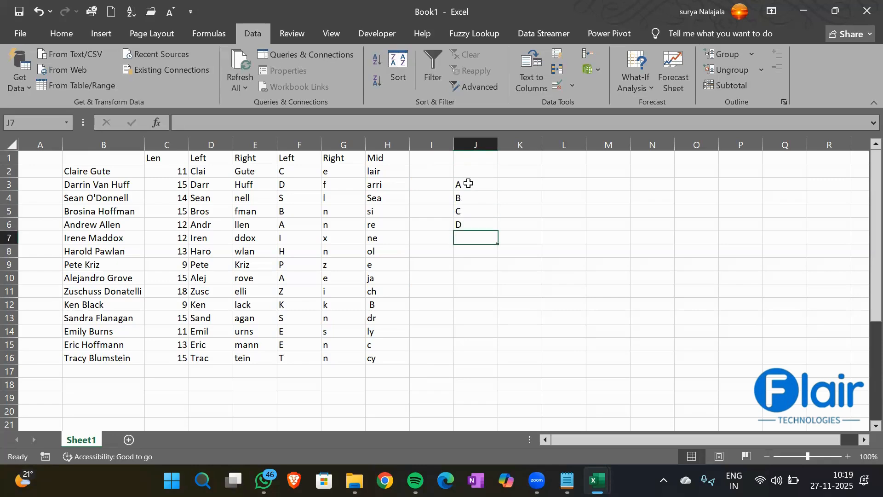
pyautogui.moveTo(462, 184); pyautogui.dragTo(467, 224)
pyautogui.click(532, 170)
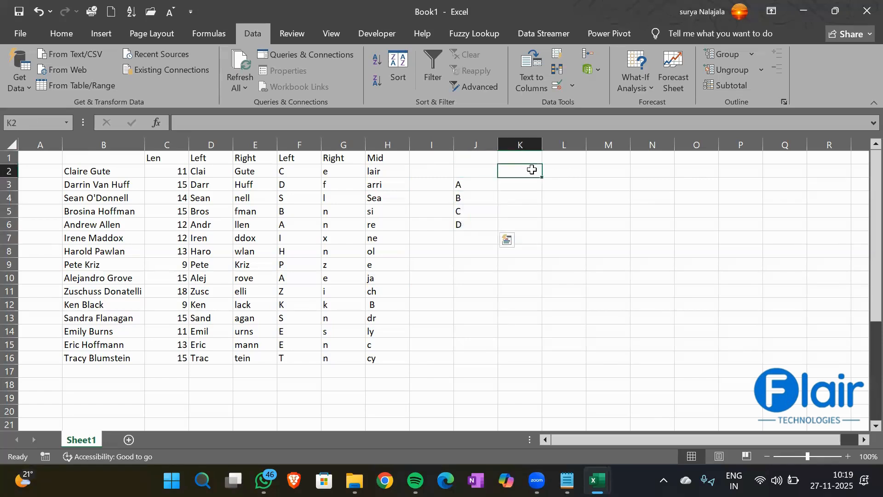
# - Enter =CONCATENATE(J3,J4,J5,J6) in K2 to join the four letters into ABCD
pyautogui.write('=Cona')
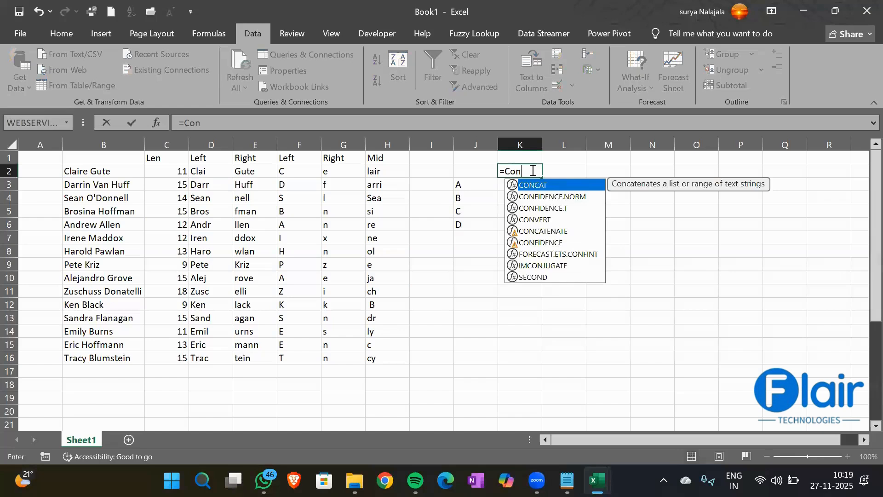
pyautogui.press('BackSpace')
pyautogui.press('BackSpace')
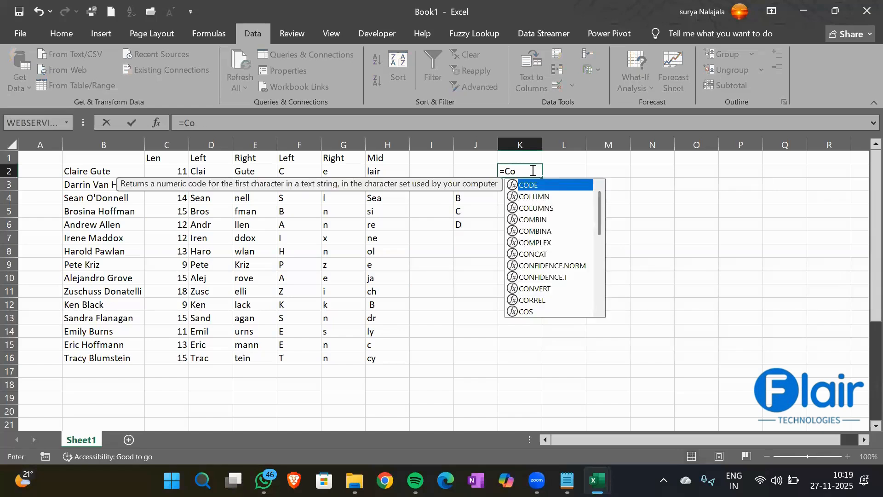
pyautogui.write('nca')
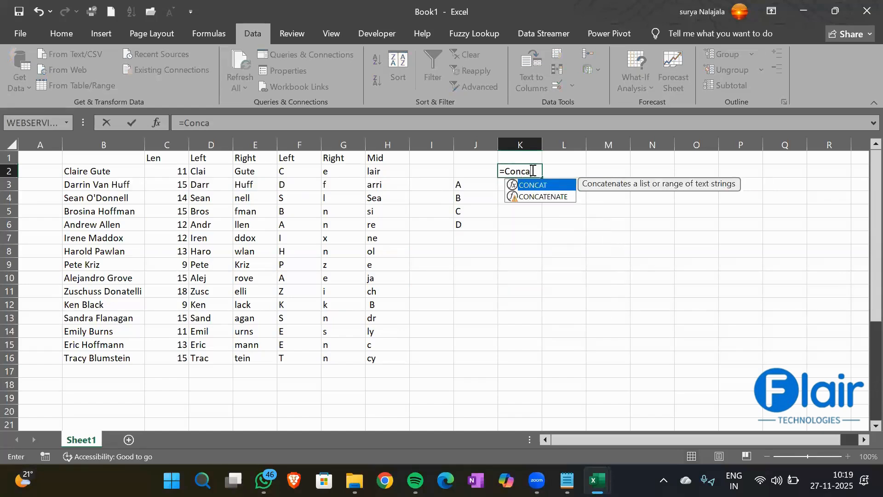
pyautogui.press('Down')
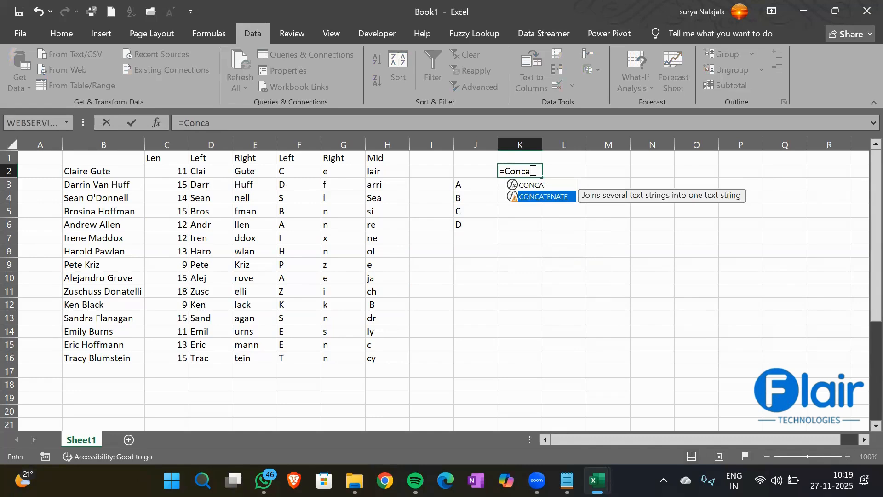
pyautogui.press('Tab')
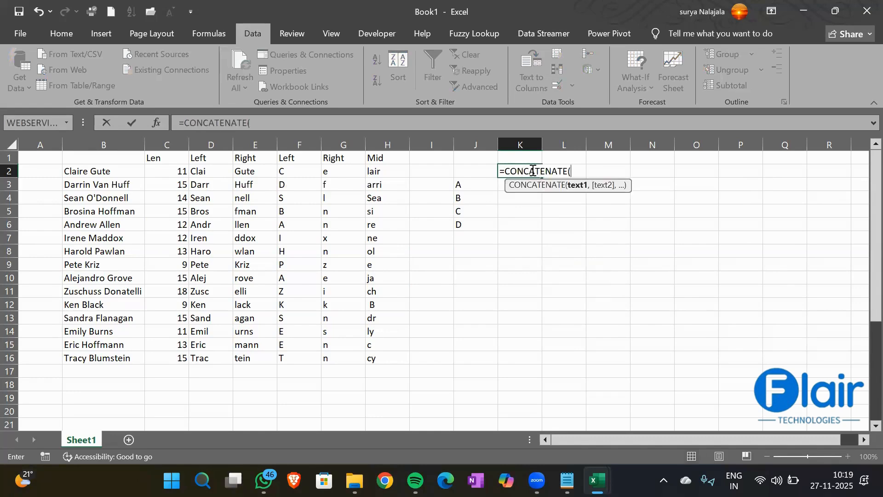
pyautogui.click(467, 184)
pyautogui.write(',')
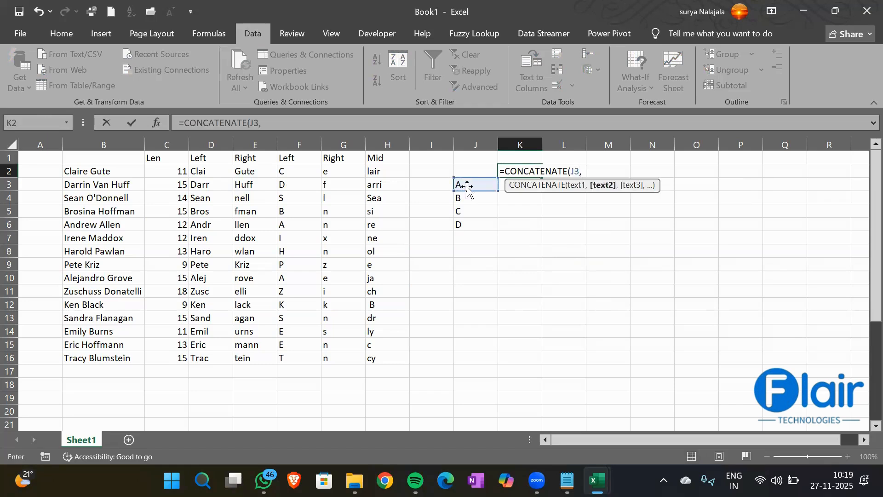
pyautogui.click(463, 197)
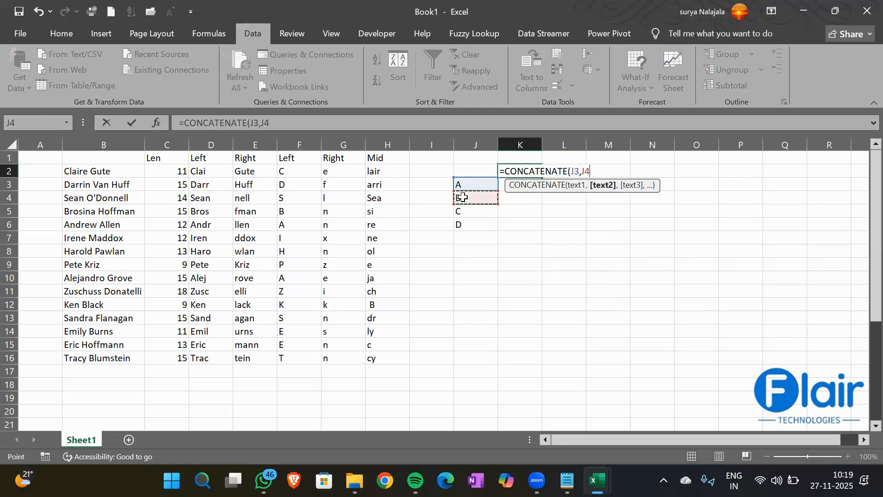
pyautogui.write(',')
pyautogui.click(468, 210)
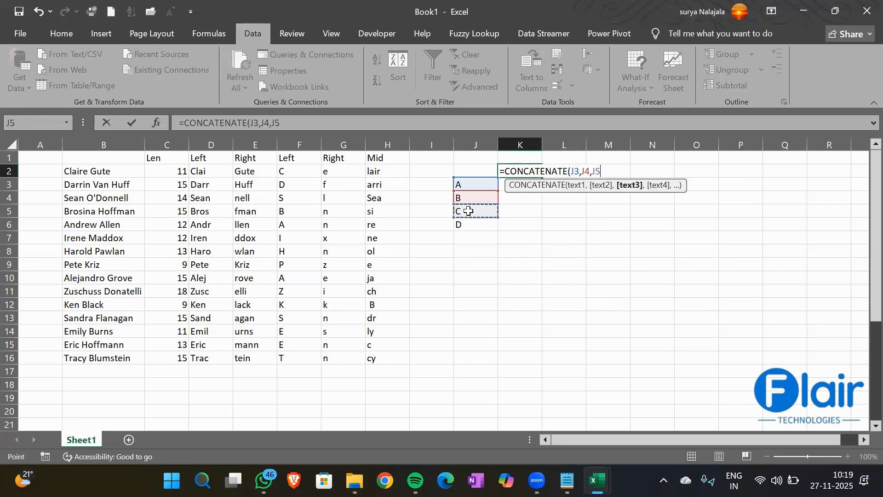
pyautogui.write(',')
pyautogui.click(468, 222)
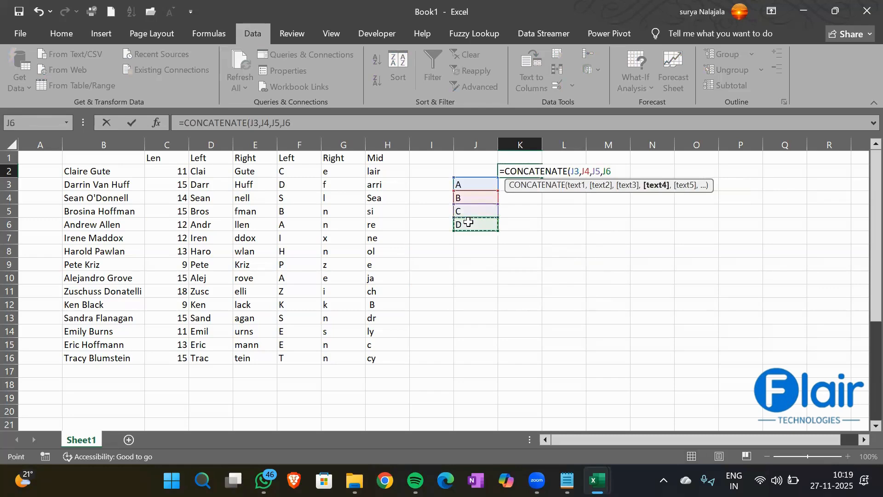
pyautogui.write(')')
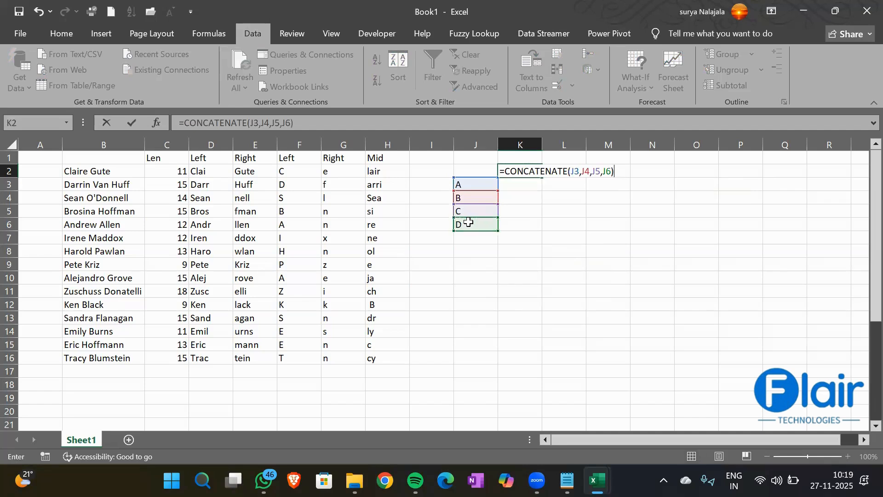
pyautogui.press('Return')
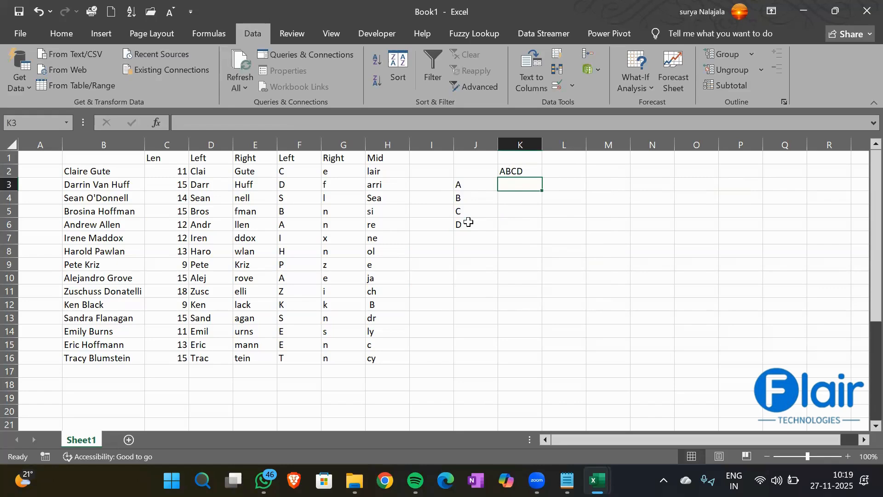
# - Enter =CONCATENATE(J3:J6) in K3 using the whole range, which returns only A
pyautogui.write('=Concate')
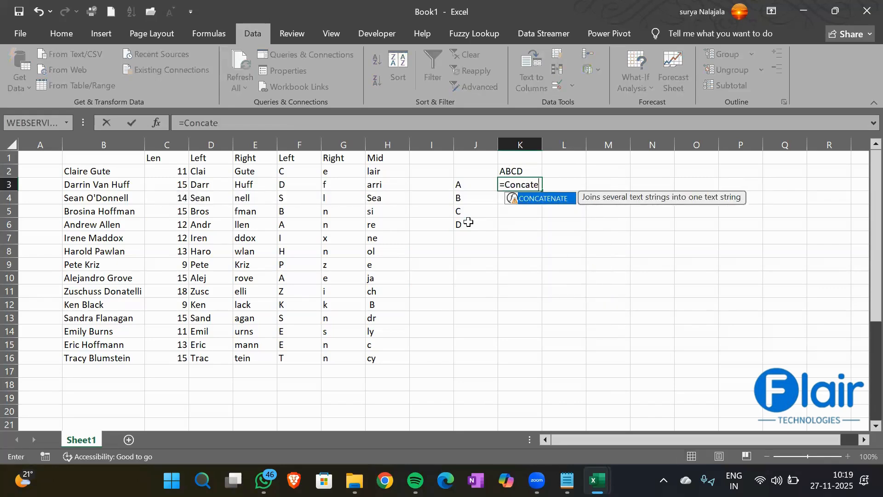
pyautogui.press('Tab')
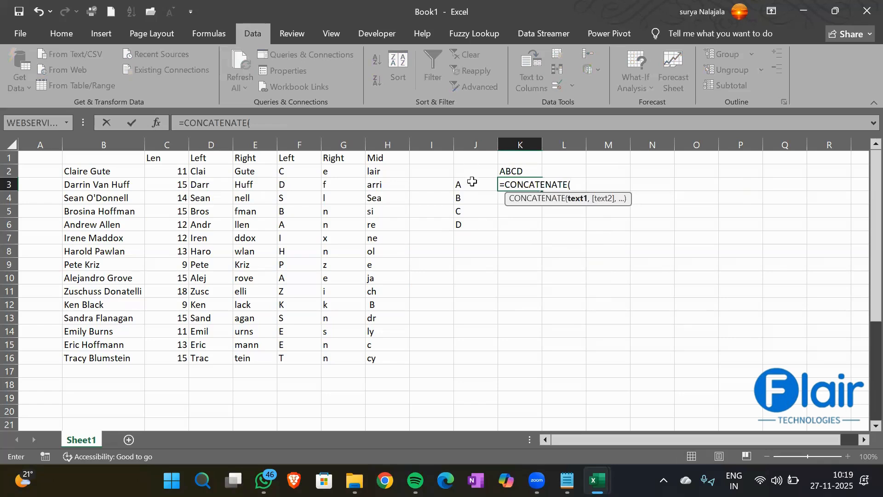
pyautogui.moveTo(472, 181); pyautogui.dragTo(476, 223)
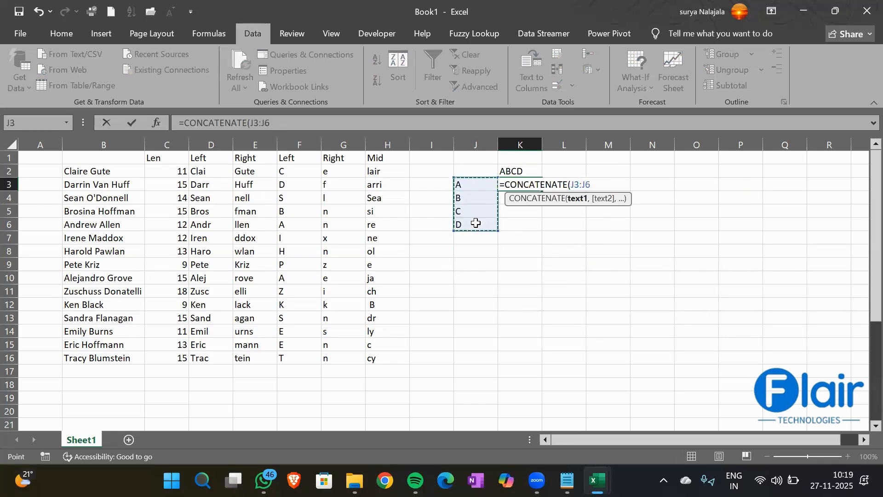
pyautogui.write(')')
pyautogui.press('Return')
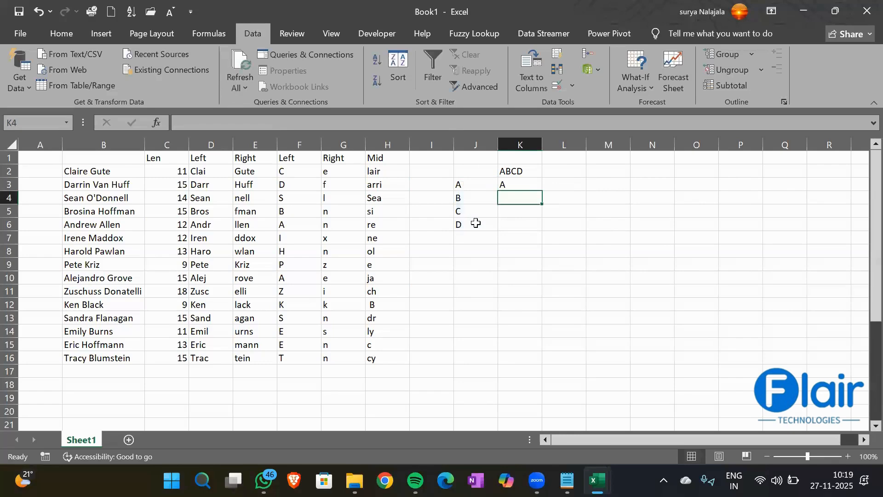
pyautogui.click(516, 183)
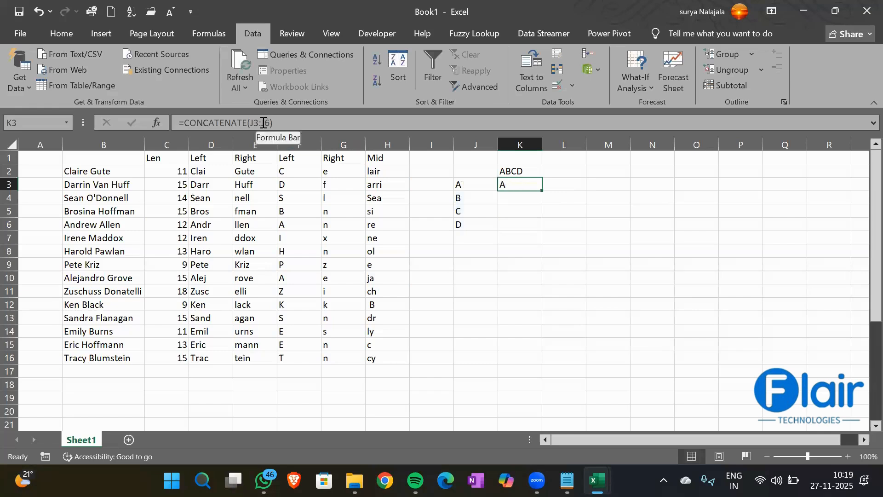
# - Add a bold 'Concatenate' heading in K1
pyautogui.click(523, 159)
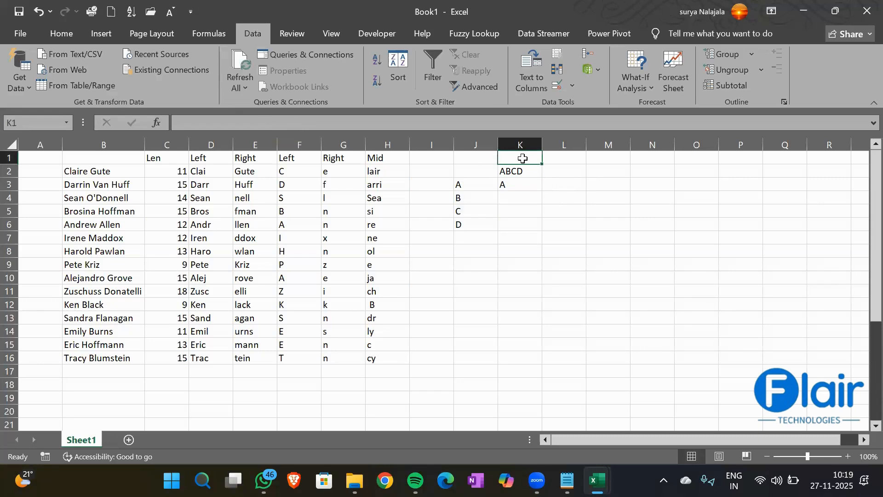
pyautogui.write('Con')
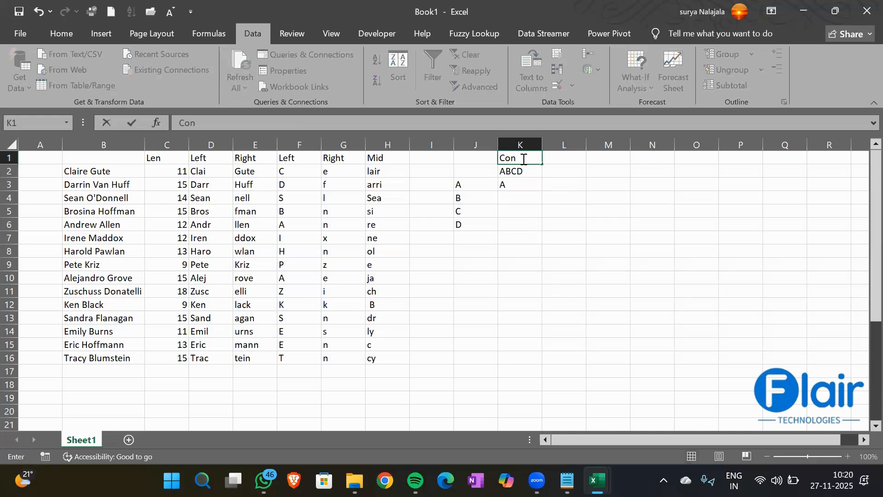
pyautogui.write('catenate')
pyautogui.press('Return')
pyautogui.click(523, 158)
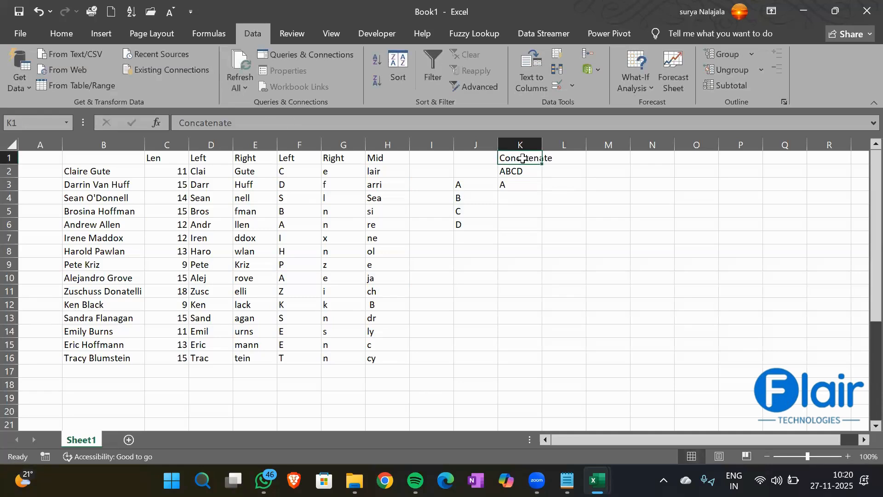
pyautogui.hotkey('ctrl', 'b')
# - Recheck K2's CONCATENATE formula and autofit column K to its heading
pyautogui.click(522, 173)
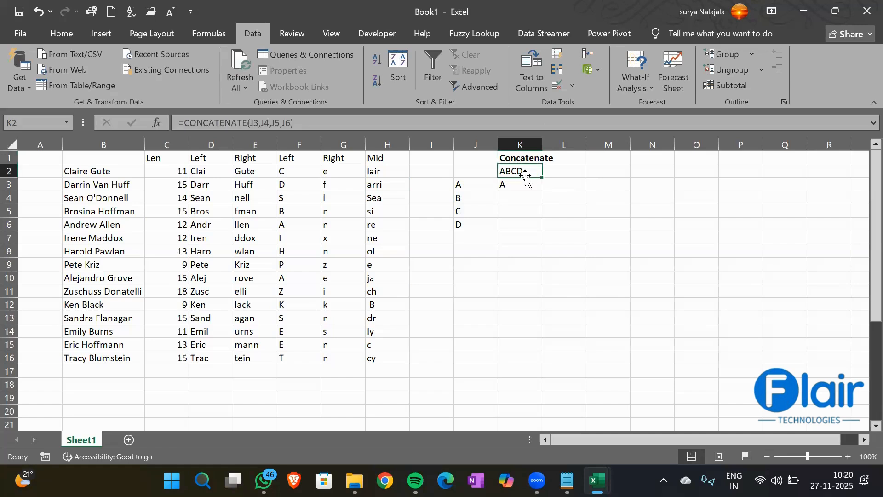
pyautogui.click(275, 124)
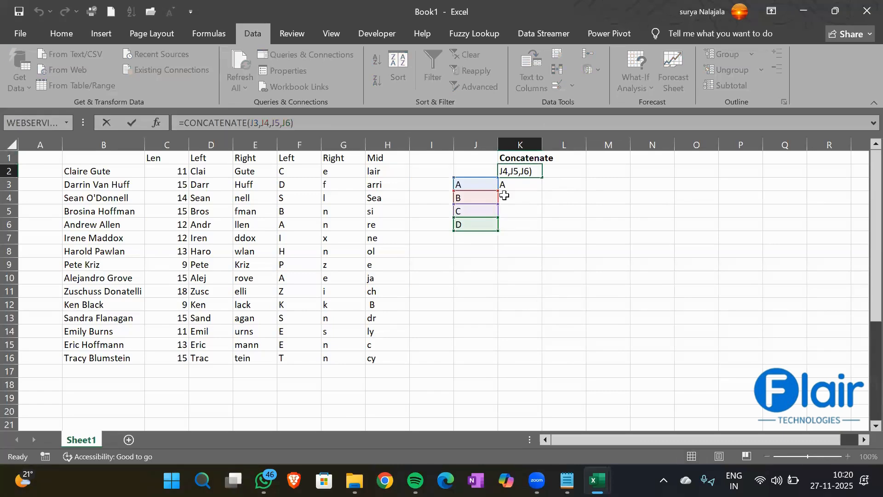
pyautogui.press('Return')
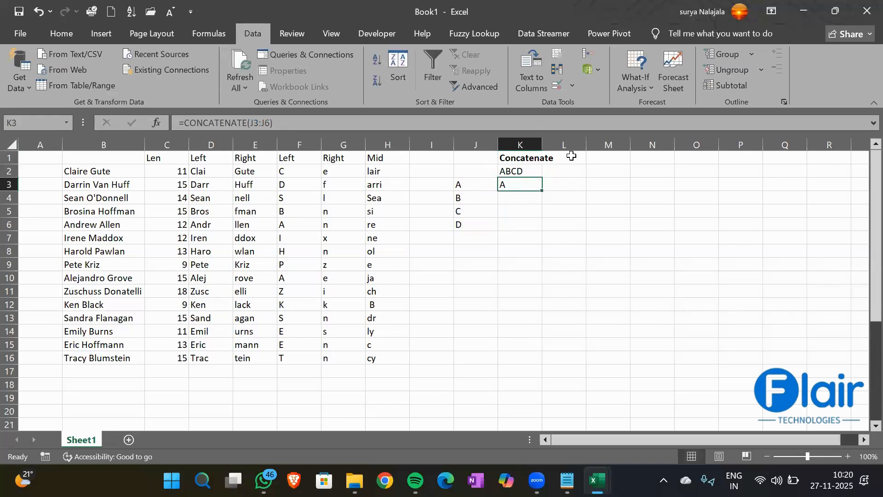
pyautogui.doubleClick(540, 138)
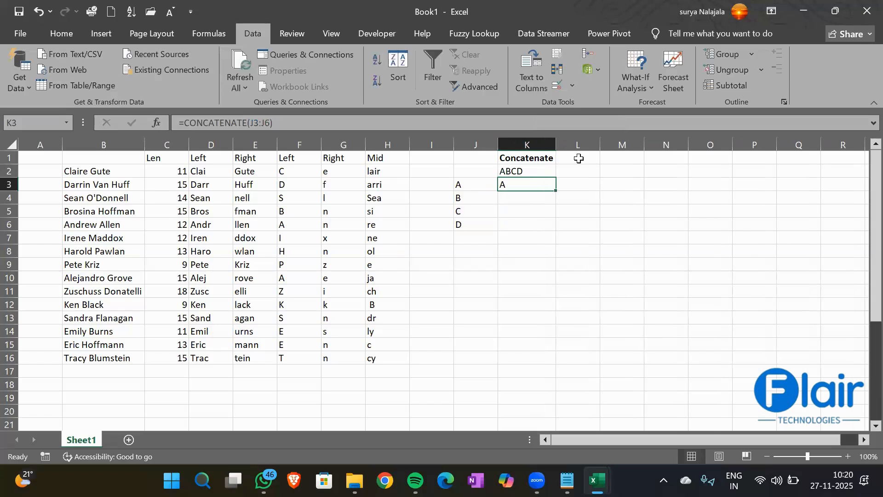
# - Add a bold 'Conact' heading in L1
pyautogui.click(578, 158)
pyautogui.write('Con')
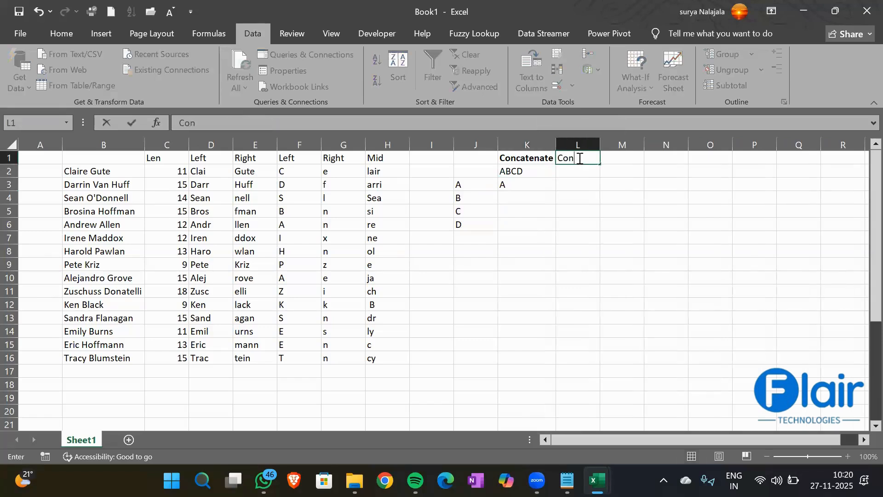
pyautogui.write('act')
pyautogui.press('Return')
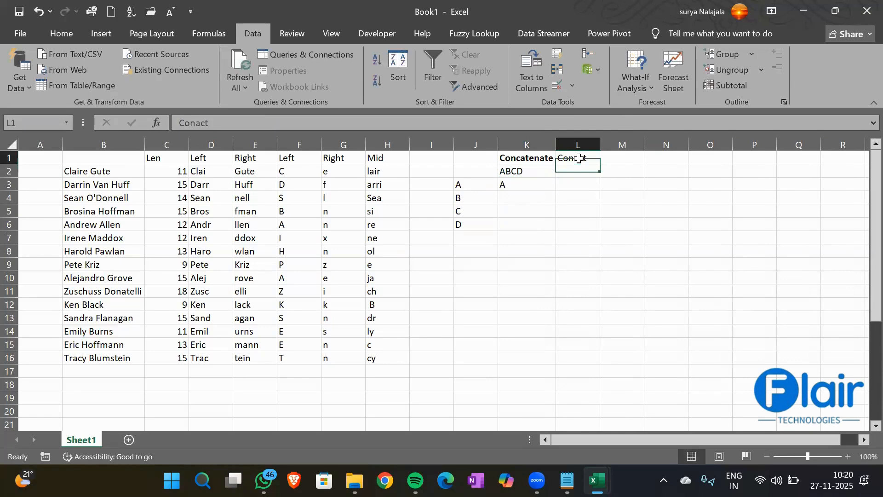
pyautogui.click(578, 159)
pyautogui.hotkey('ctrl', 'b')
pyautogui.press('Return')
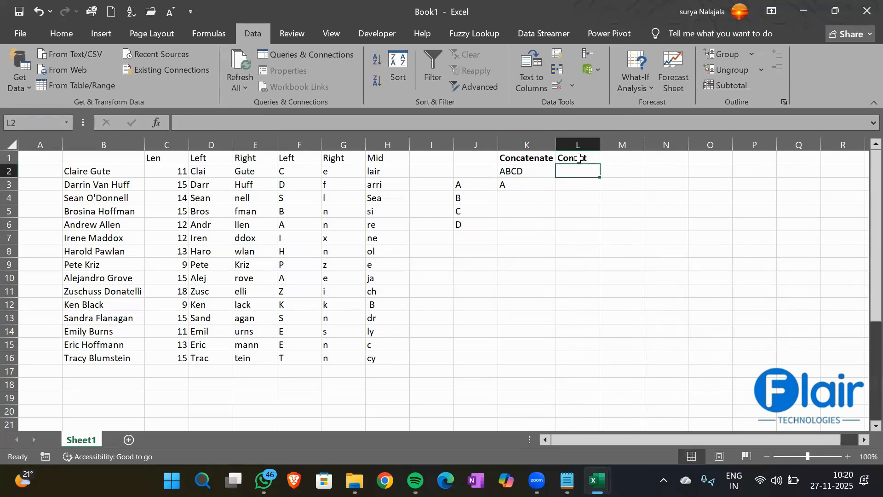
# - Enter =CONCAT(J3:J6) in L2 so it shows ABCD
pyautogui.write('=Concate')
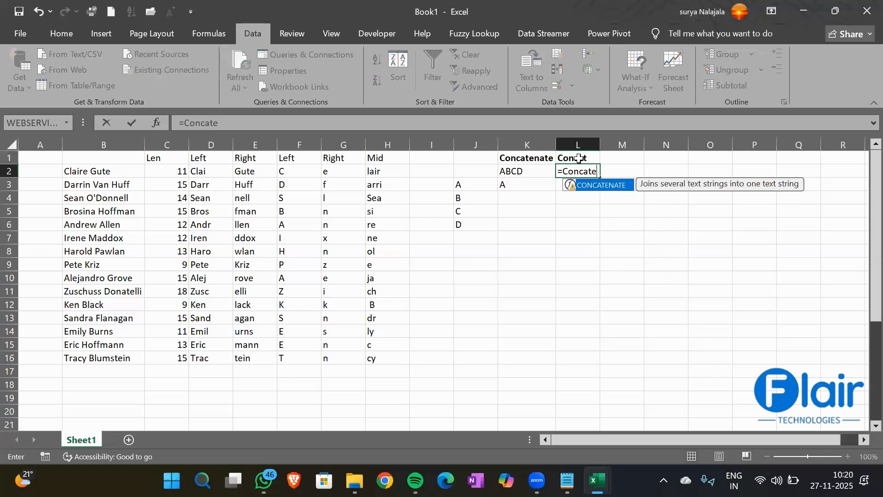
pyautogui.press('BackSpace')
pyautogui.press('Tab')
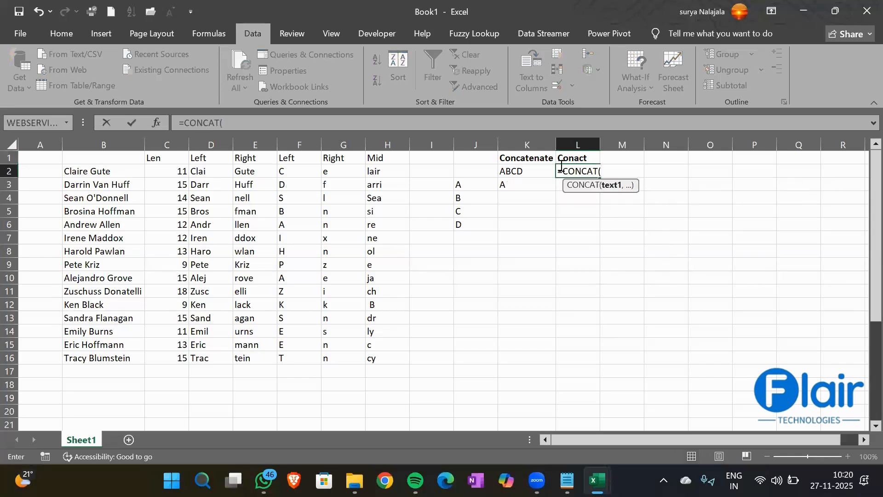
pyautogui.moveTo(470, 188); pyautogui.dragTo(468, 226)
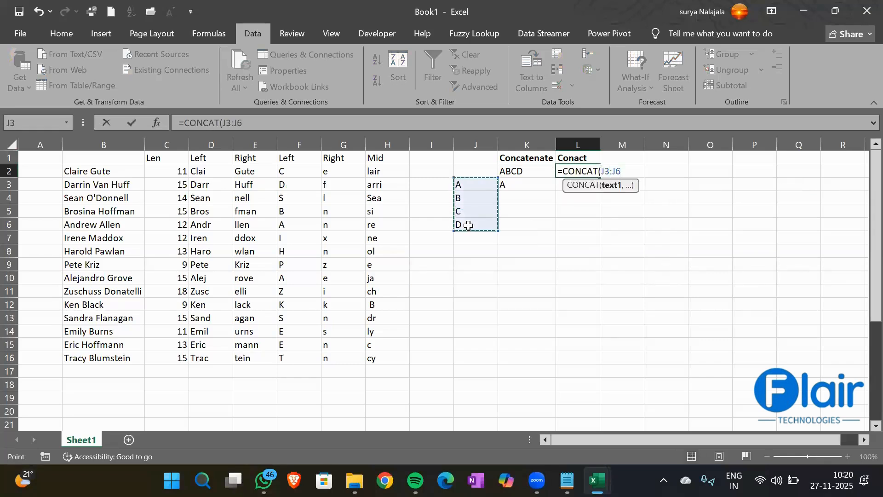
pyautogui.write(')')
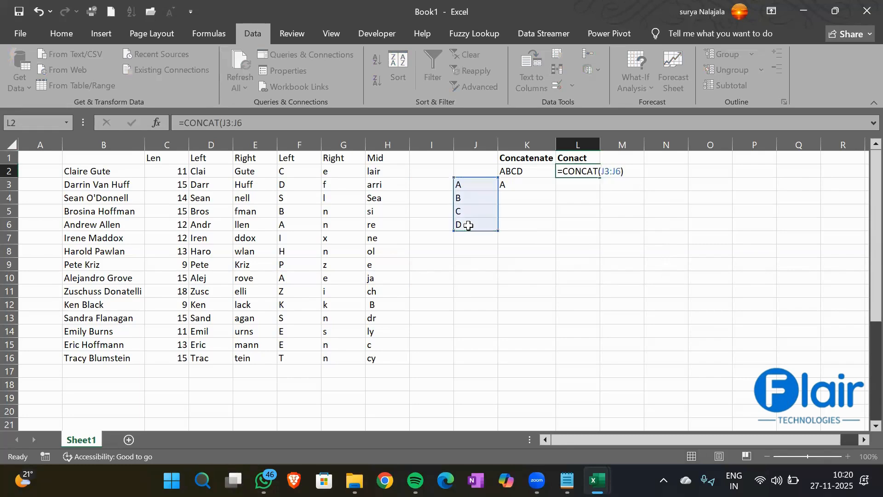
pyautogui.press('Return')
# - Enter =CONCAT(F2:F16) in L3 to join the Left initials into CDSBAIHPAZKSEET
pyautogui.write('=Conca')
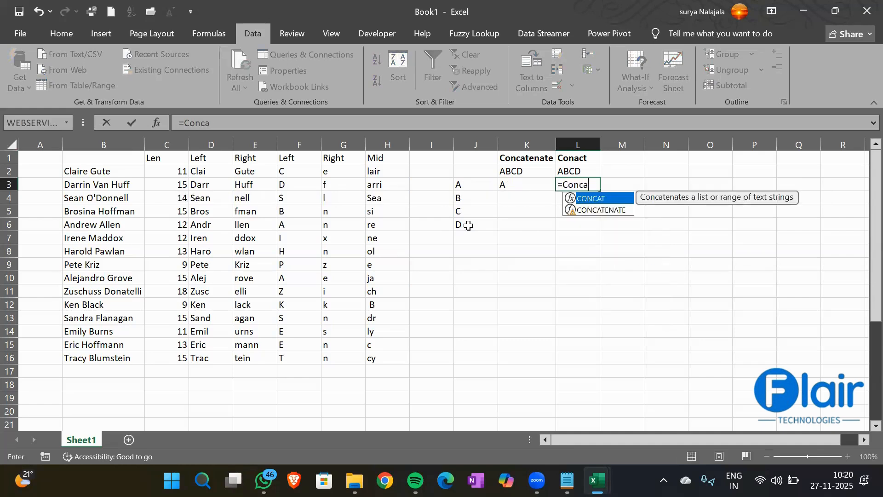
pyautogui.press('Tab')
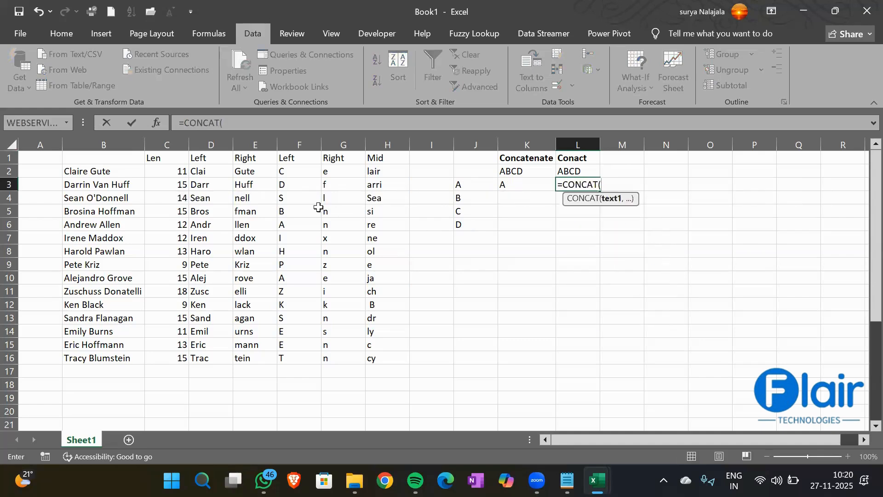
pyautogui.moveTo(285, 171); pyautogui.dragTo(287, 354)
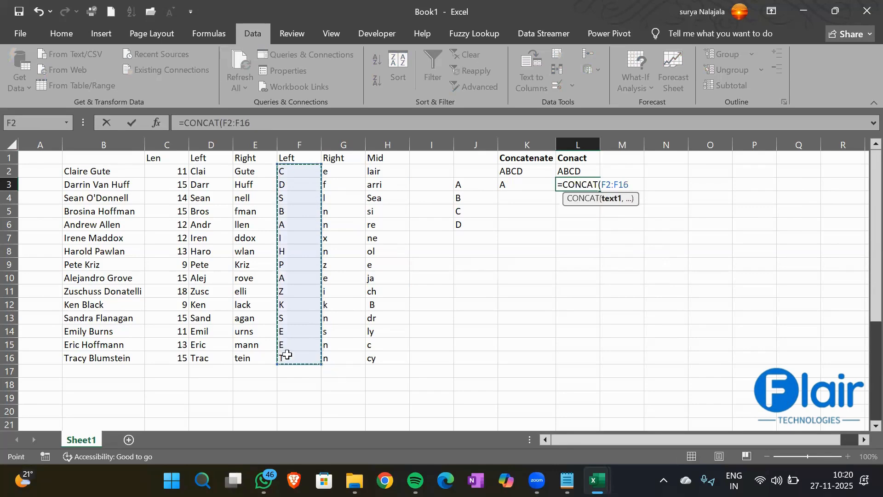
pyautogui.press('Return')
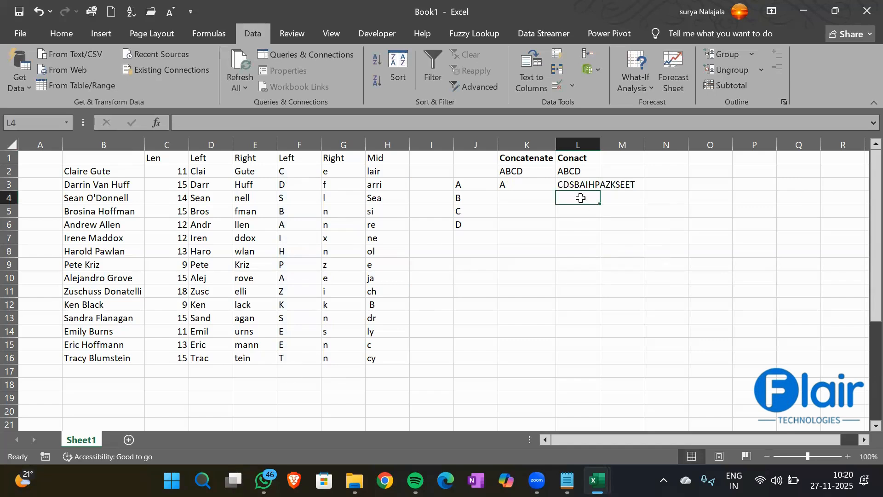
pyautogui.write('=Co')
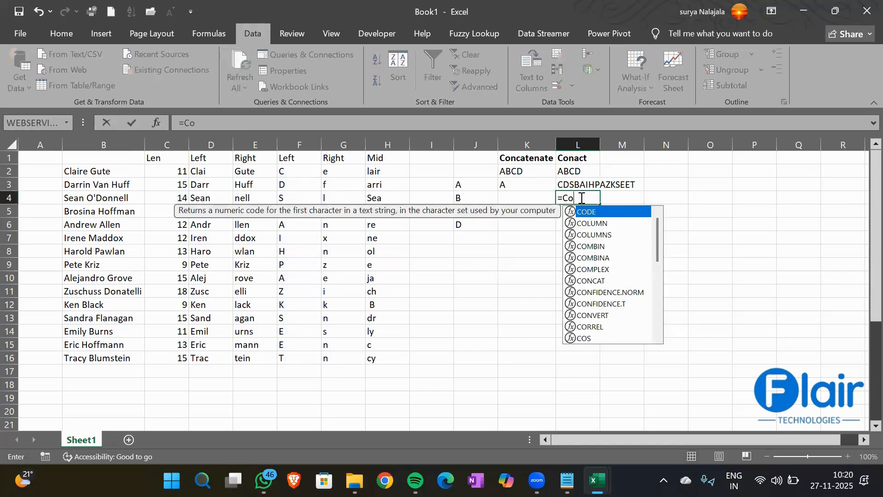
pyautogui.write('ncat')
# - Complete L4 as =CONCAT(B2:B3) to join the first two customer names, then check it
pyautogui.press('Tab')
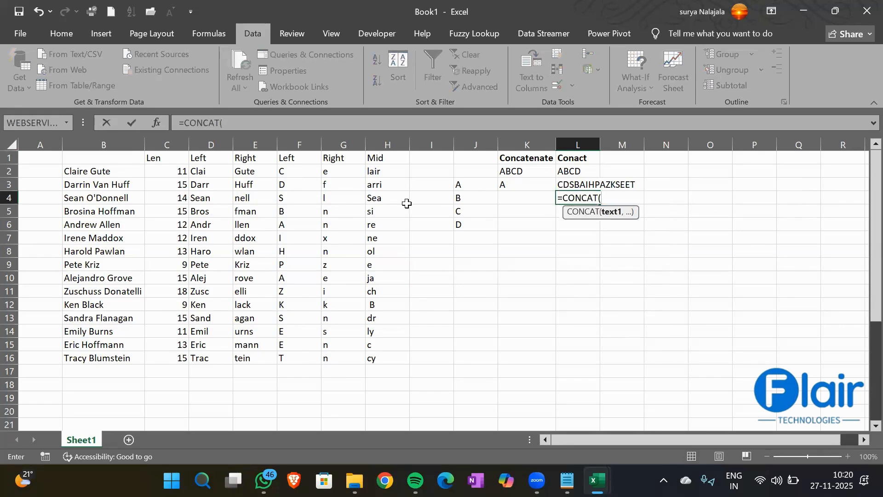
pyautogui.moveTo(129, 172); pyautogui.dragTo(129, 182)
pyautogui.press('Return')
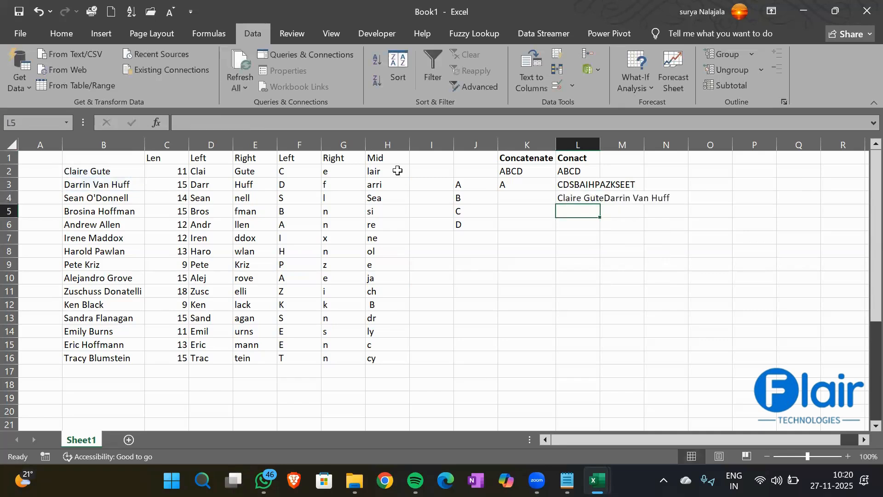
pyautogui.click(577, 200)
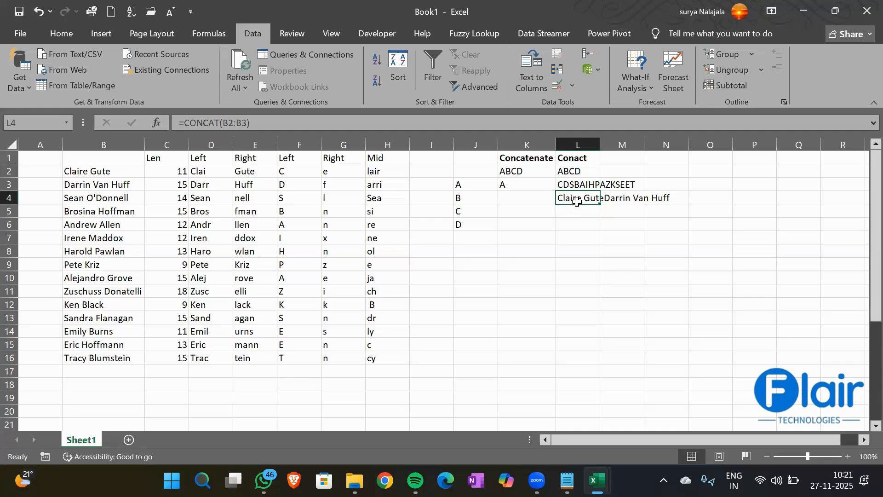
# - Enter an '&' heading in K6
pyautogui.click(518, 224)
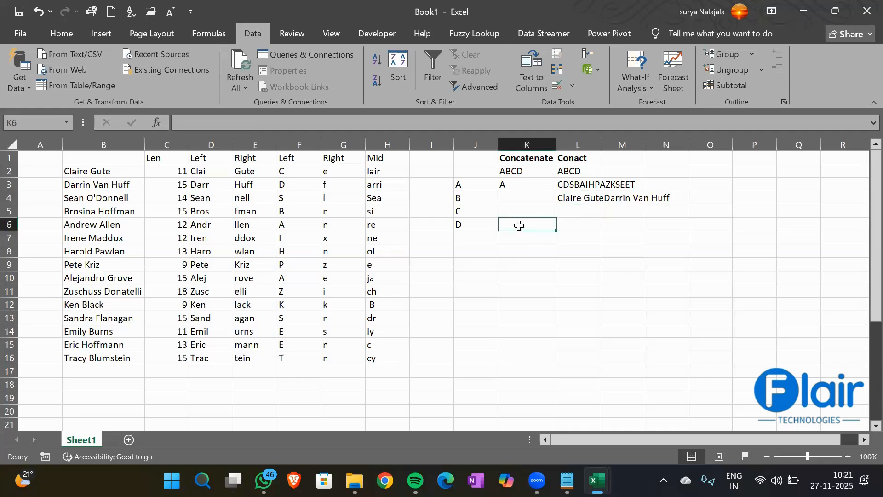
pyautogui.write('&')
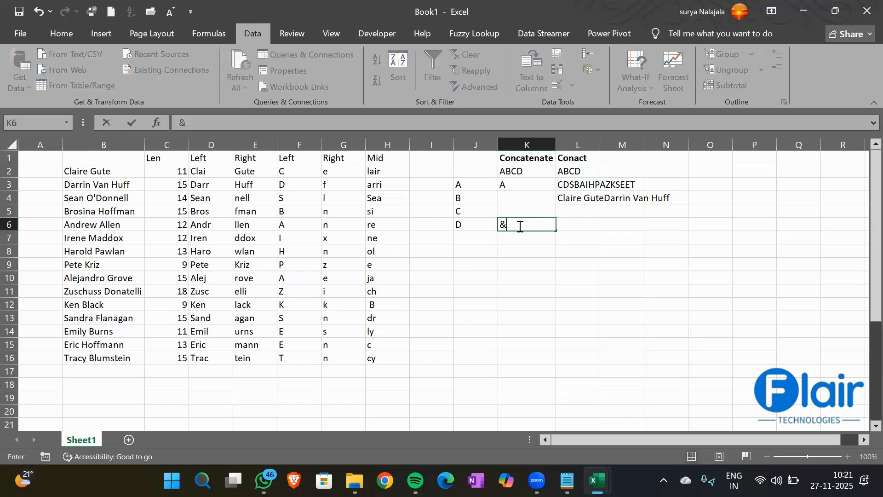
pyautogui.press('Return')
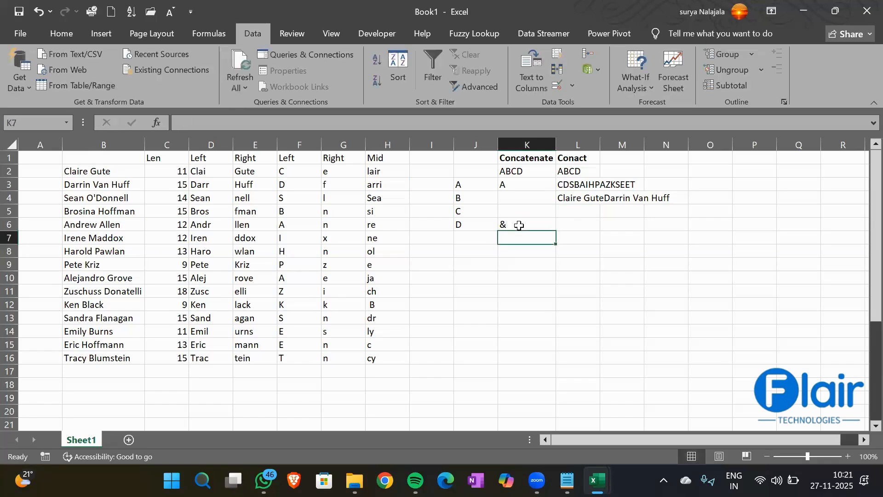
# - Build =J3&J4&J5&J6 in K7 so it shows ABCD
pyautogui.write('=')
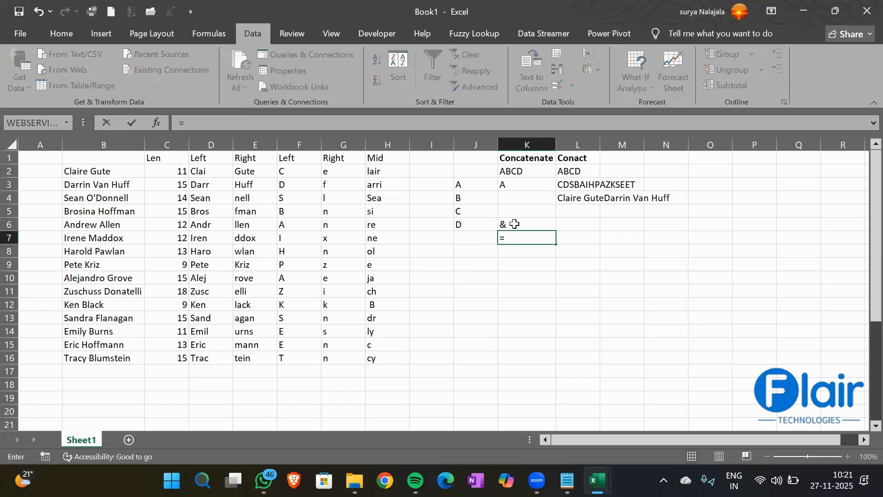
pyautogui.click(466, 184)
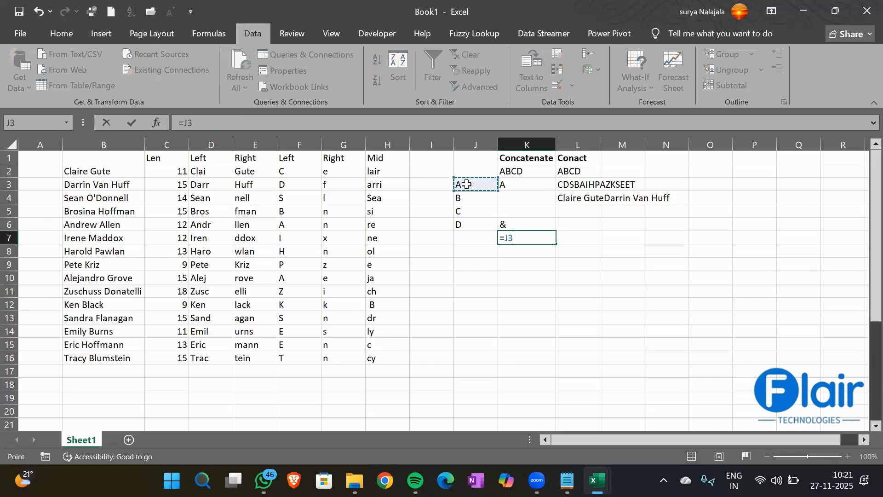
pyautogui.write('&')
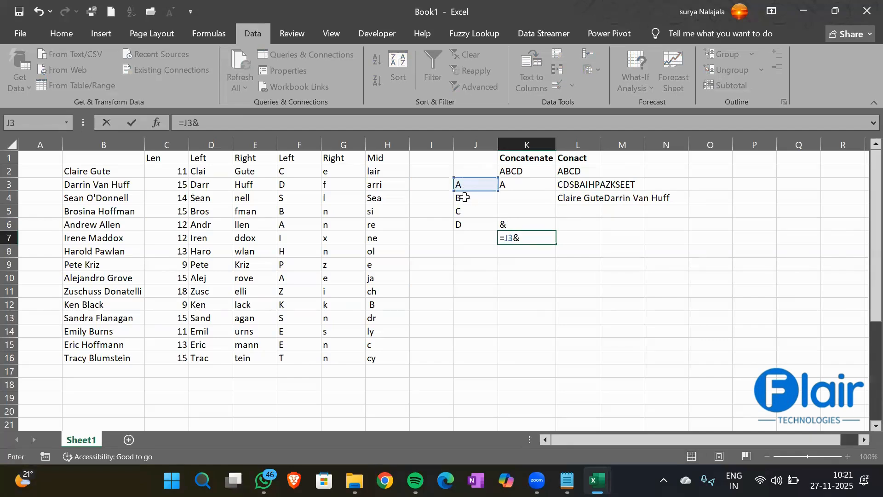
pyautogui.click(464, 197)
pyautogui.write('&')
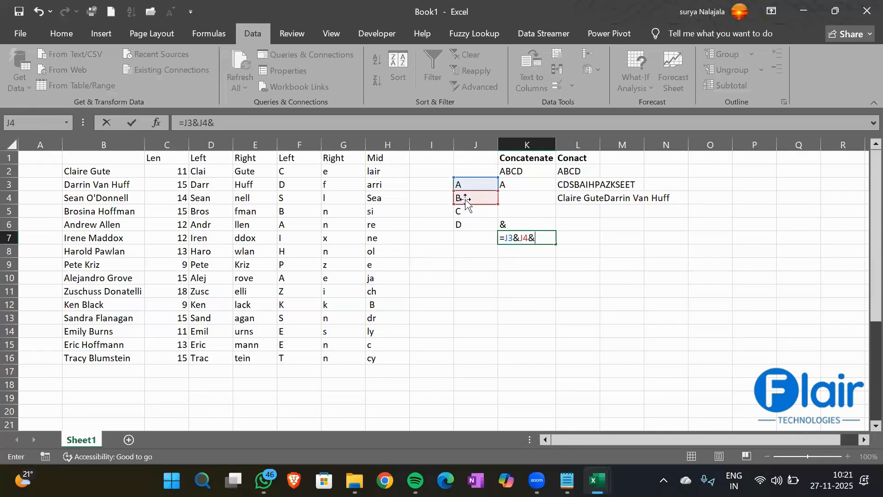
pyautogui.click(465, 211)
pyautogui.write('&')
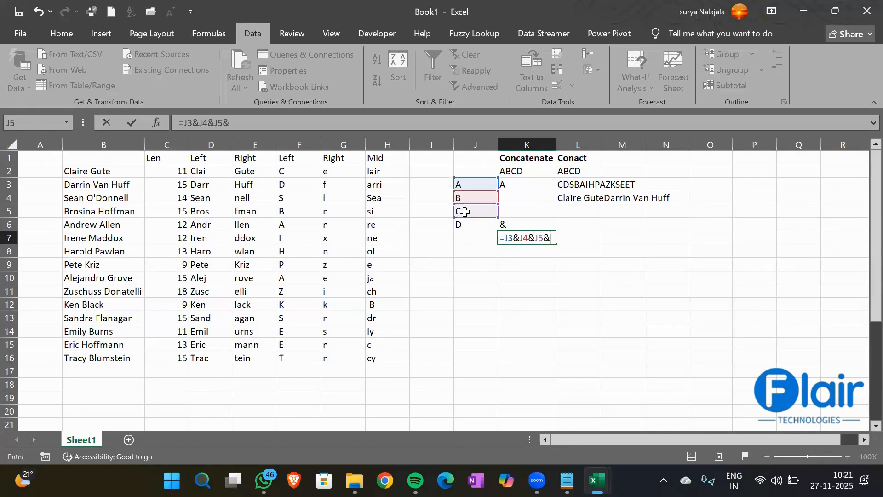
pyautogui.click(472, 225)
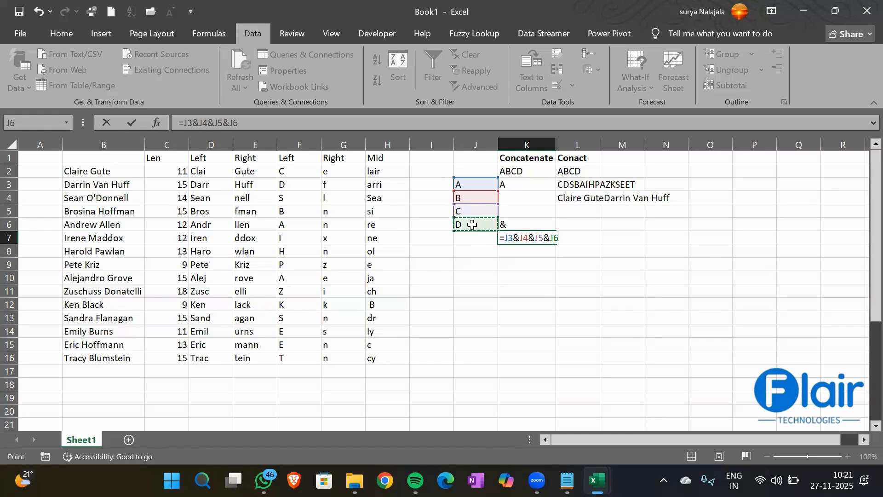
pyautogui.press('Return')
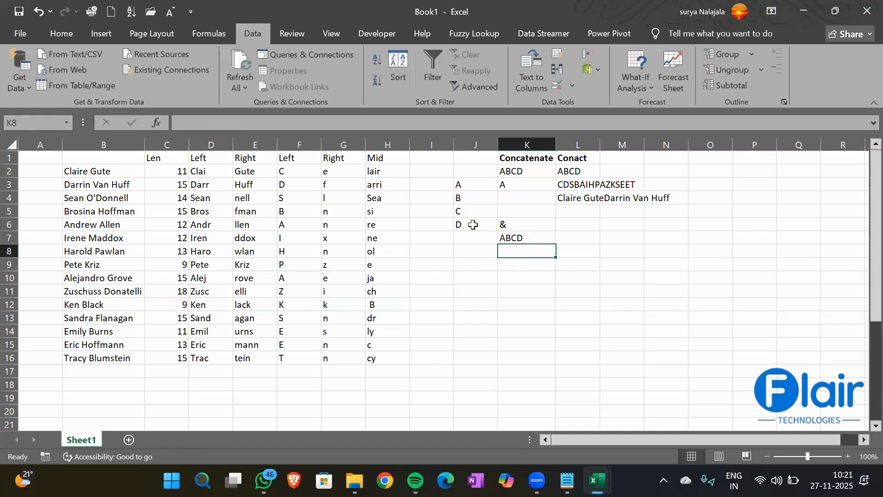
pyautogui.click(525, 237)
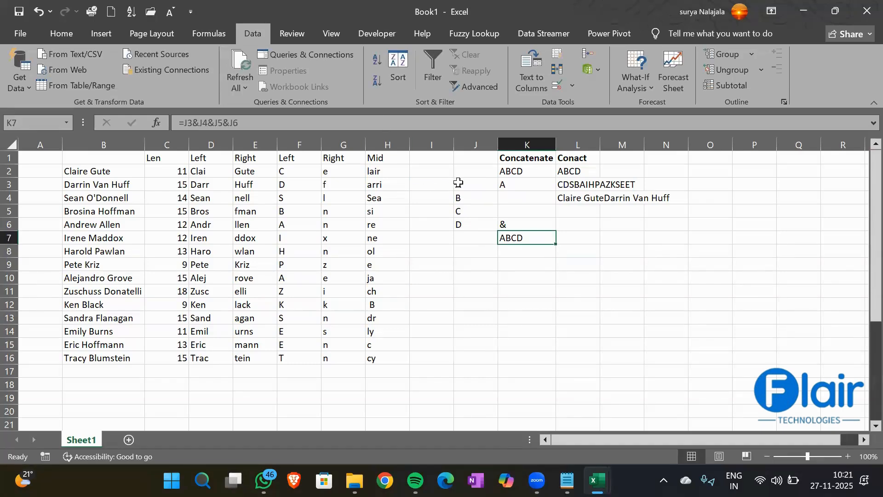
# - Make the '&' heading in K6 bold
pyautogui.click(517, 223)
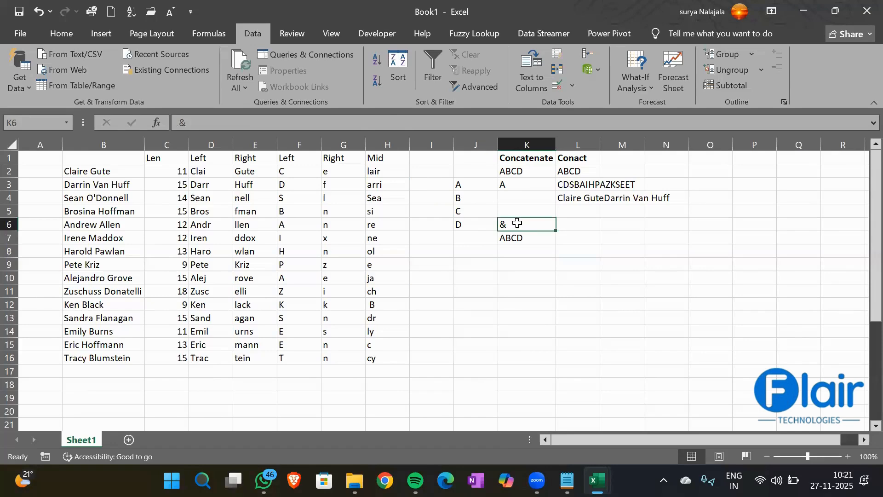
pyautogui.hotkey('ctrl', 'b')
pyautogui.click(529, 267)
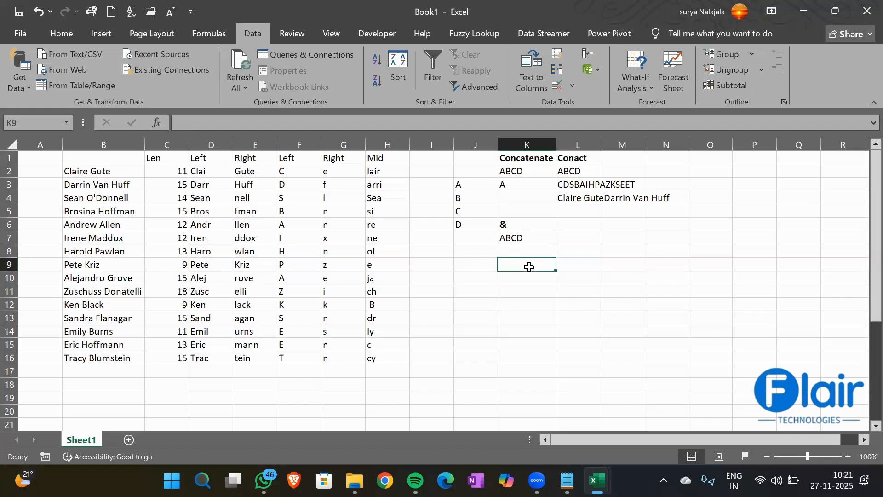
# - Enter a bold 'Textjoin' heading in K9
pyautogui.write('Textjo')
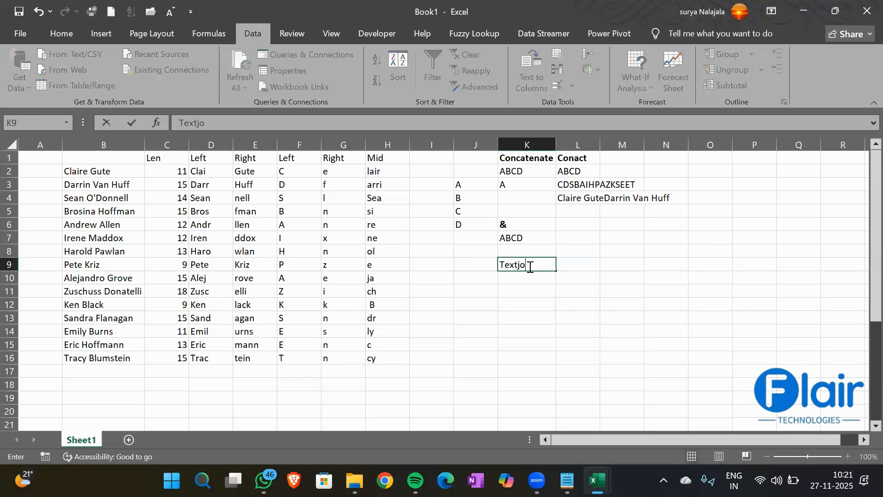
pyautogui.write('in')
pyautogui.press('Return')
pyautogui.press('Up')
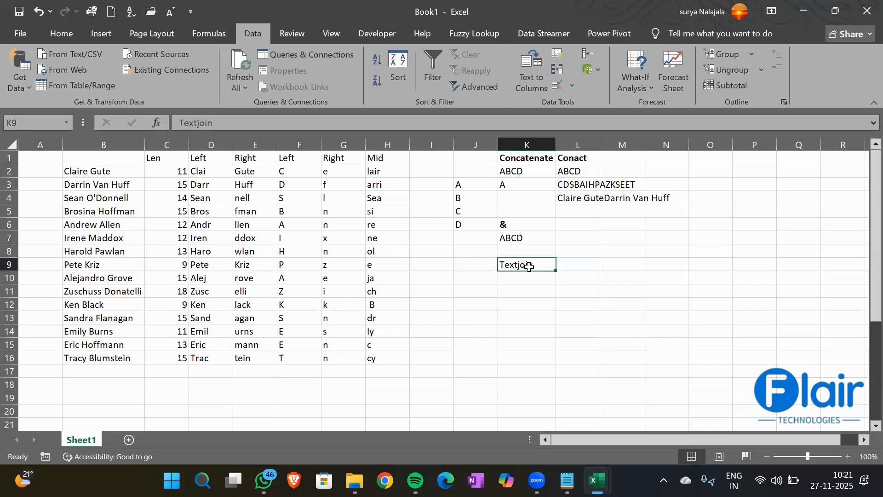
pyautogui.hotkey('ctrl', 'b')
pyautogui.press('Down')
# - Start a TEXTJOIN formula in K10 from the function suggestions
pyautogui.write('=text')
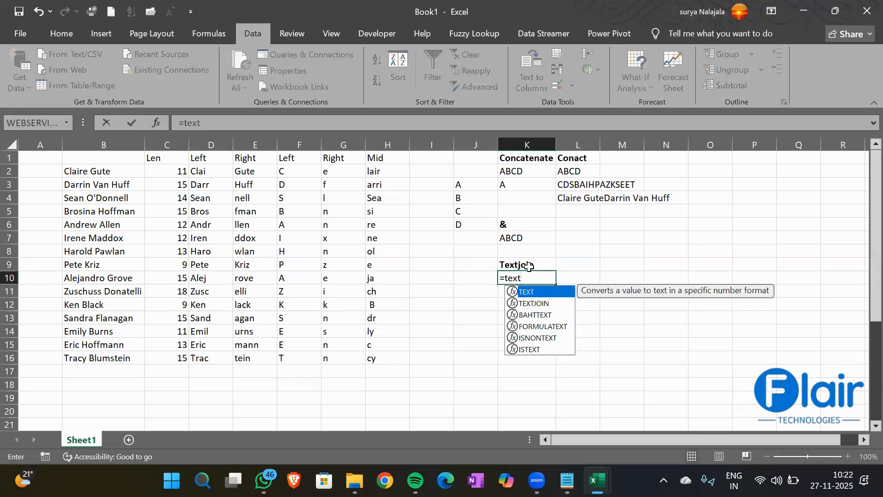
pyautogui.press('Down')
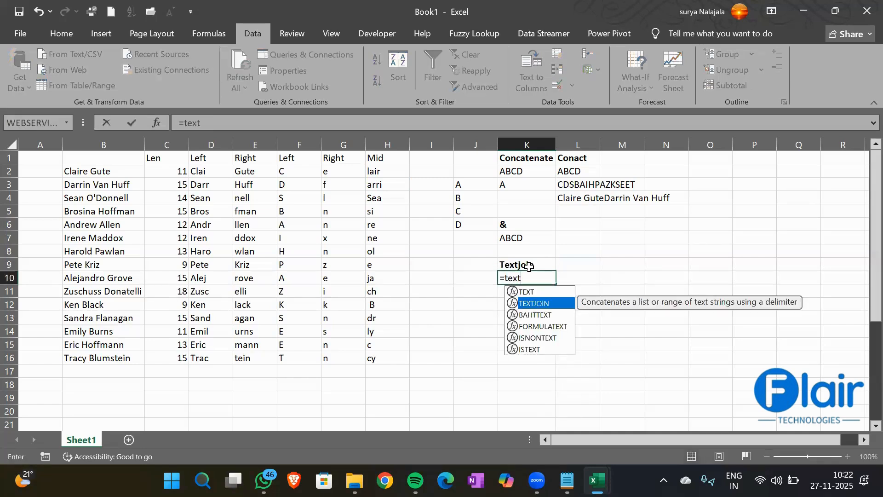
pyautogui.press('Tab')
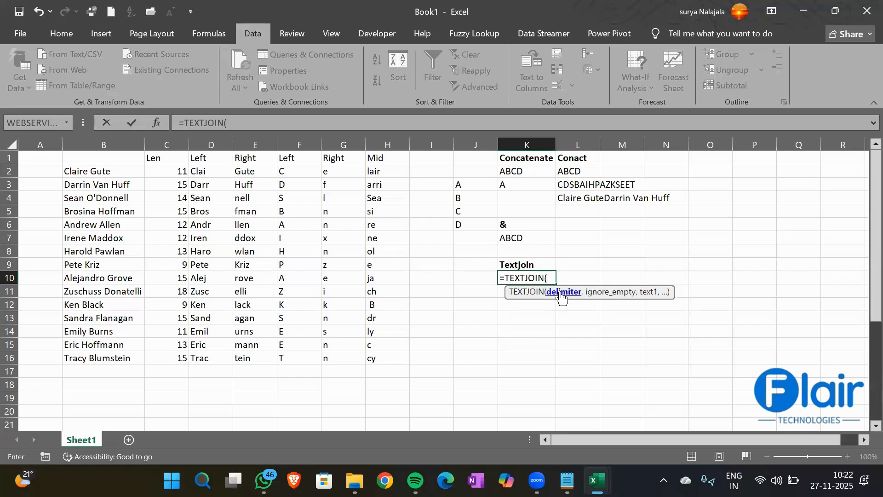
# - Finish K10 as =TEXTJOIN(",",TRUE,J3:J6) so it shows A,B,C,D
pyautogui.write('",",')
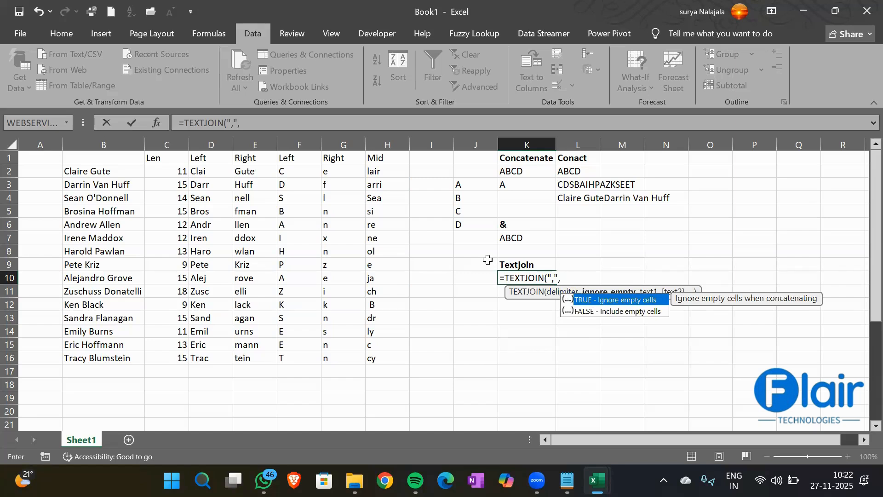
pyautogui.press('Tab')
pyautogui.write(',')
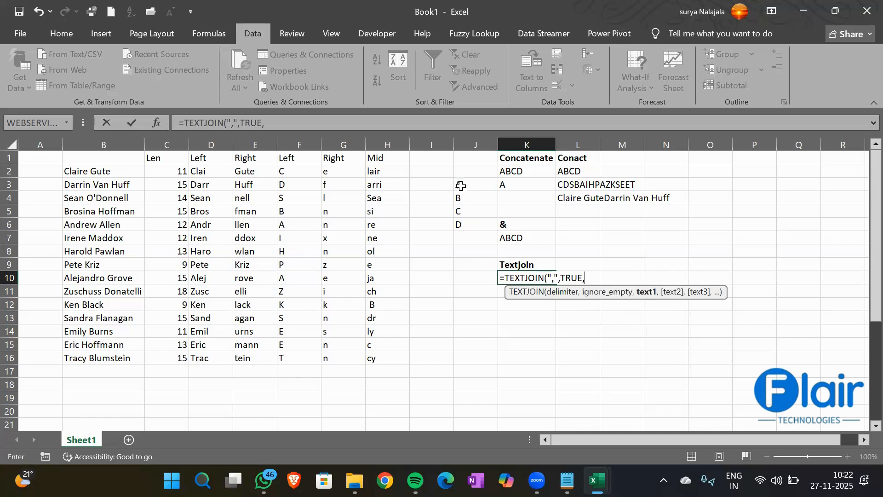
pyautogui.moveTo(456, 189); pyautogui.dragTo(469, 228)
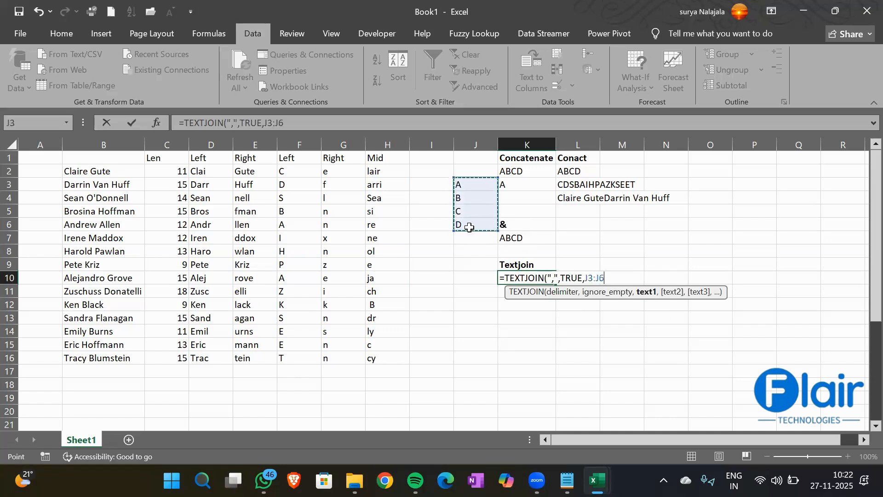
pyautogui.write(')')
pyautogui.press('Return')
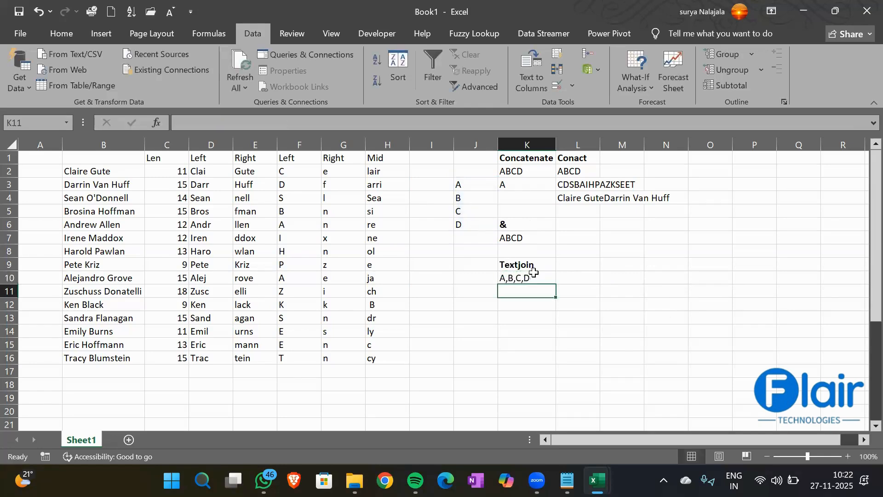
pyautogui.click(533, 272)
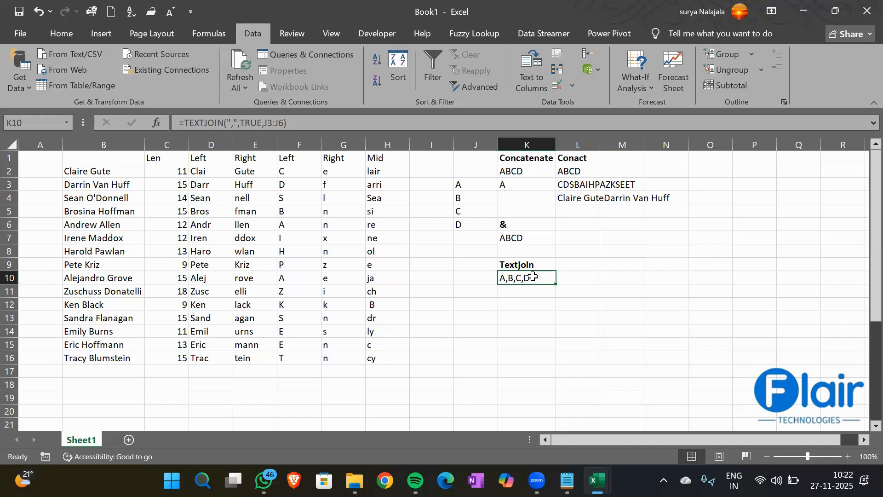
pyautogui.click(526, 290)
# - Enter =TEXTJOIN("|",TRUE,J3:J6) in K11 to get A|B|C|D
pyautogui.write('=')
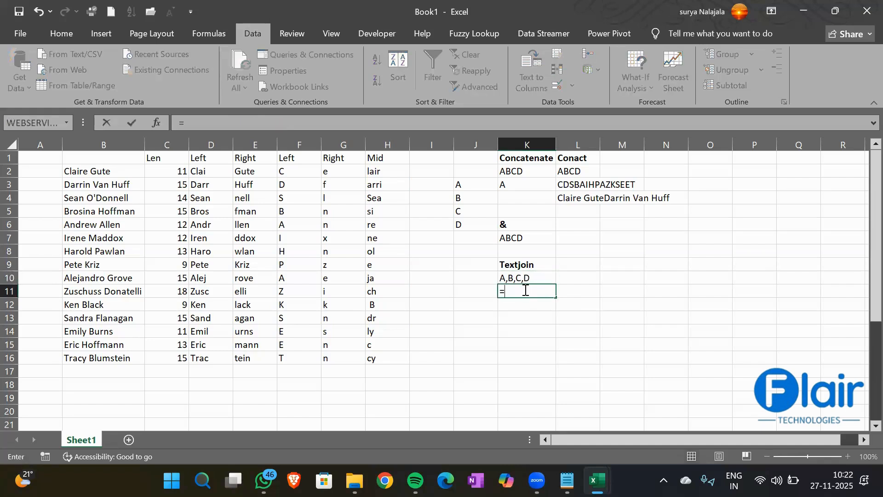
pyautogui.write('Textj')
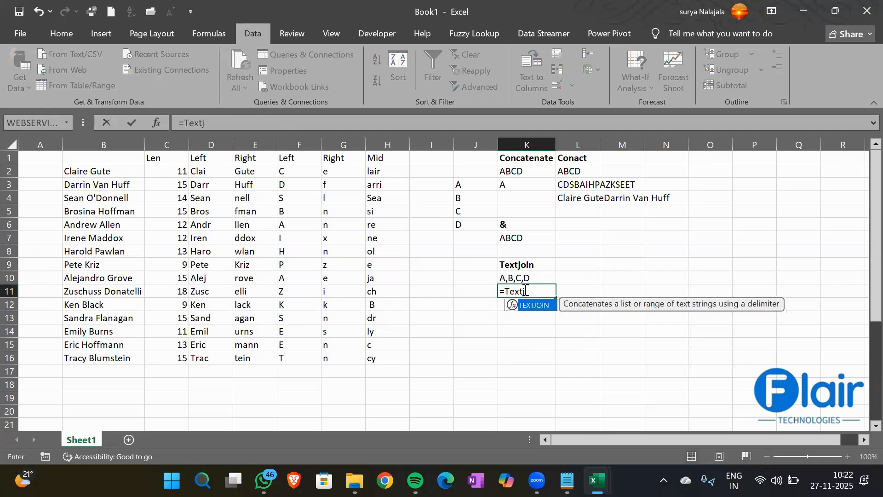
pyautogui.write('oin')
pyautogui.press('Tab')
pyautogui.write('"|"')
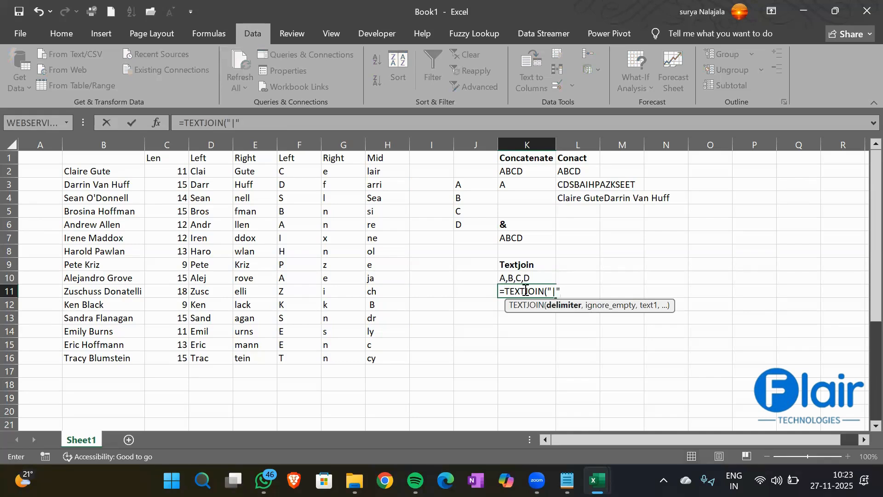
pyautogui.write(',')
pyautogui.press('Tab')
pyautogui.write(',')
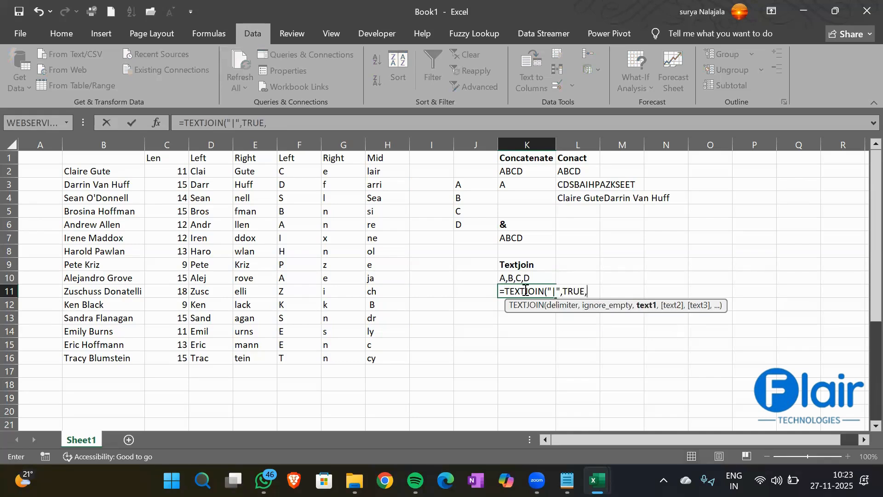
pyautogui.moveTo(468, 189); pyautogui.dragTo(471, 221)
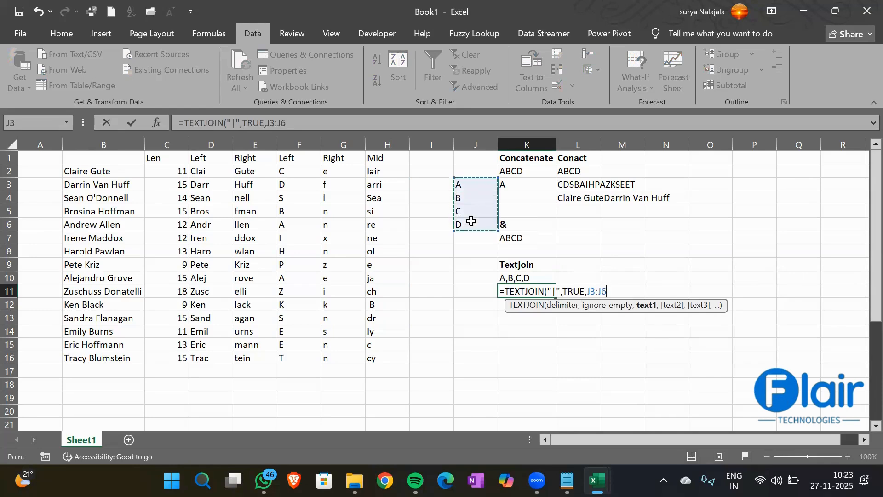
pyautogui.write(')')
pyautogui.press('Return')
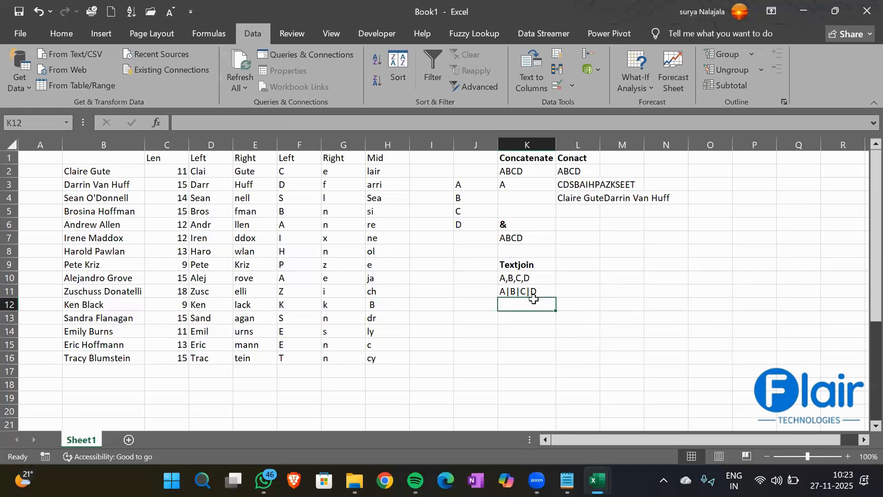
# - Enter =TEXTJOIN("/",TRUE,E2:E5) in K12, fixing the too-few-arguments error, to show Gute/Huff/nell/fman
pyautogui.write('=textjoi')
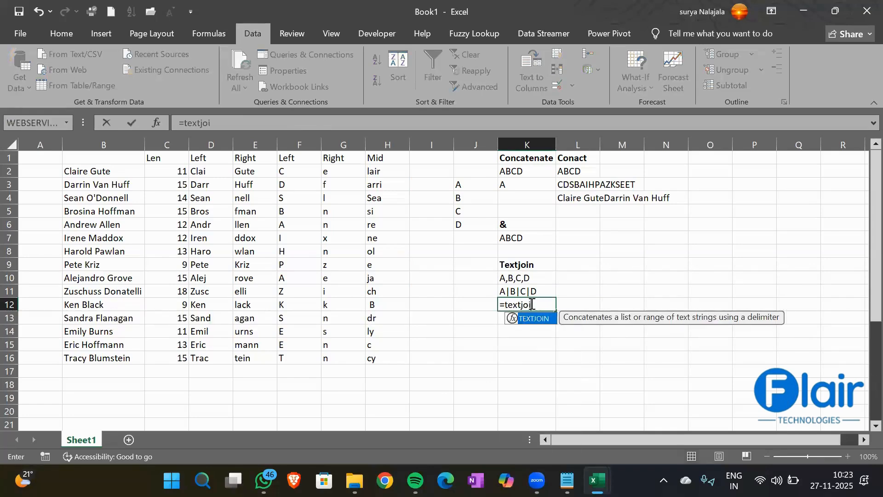
pyautogui.press('Tab')
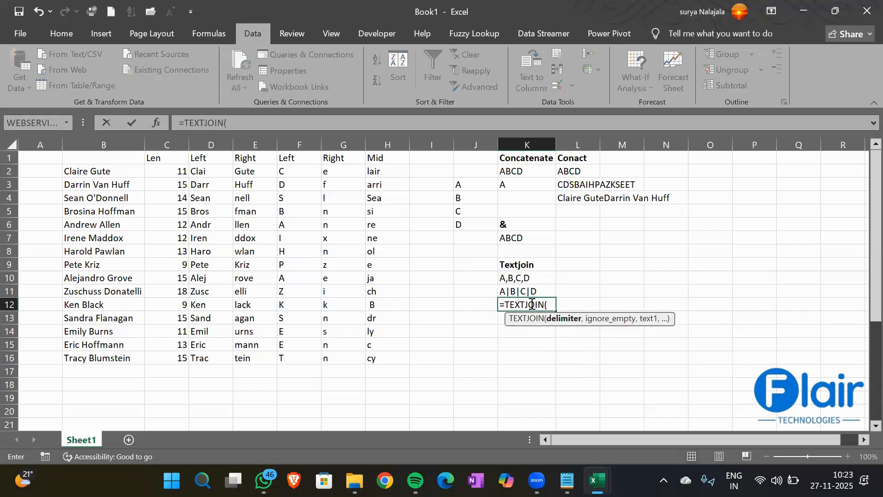
pyautogui.write('"/",')
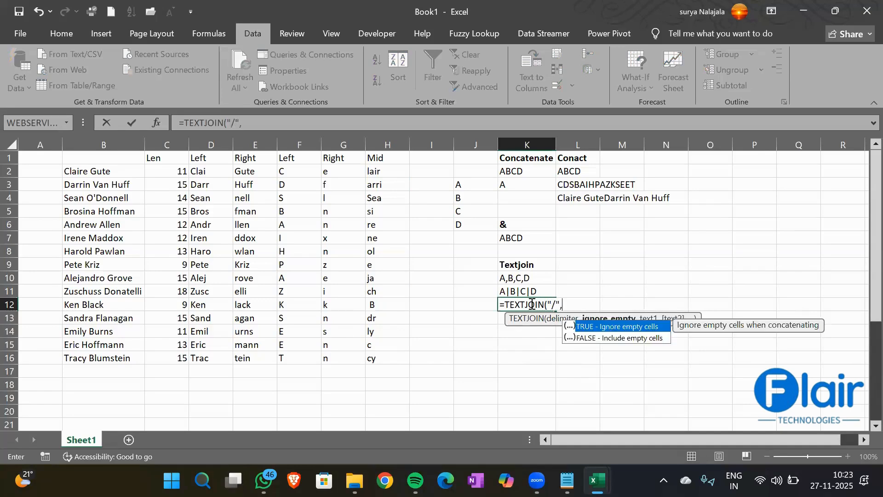
pyautogui.press('Tab')
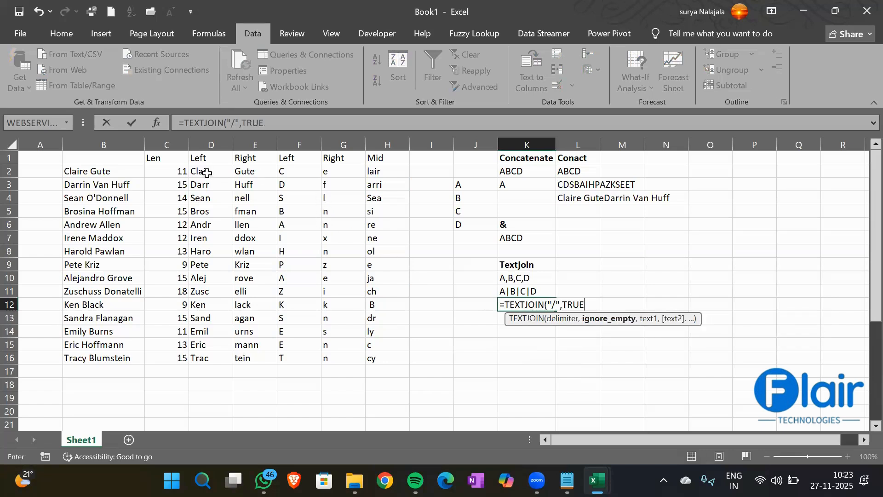
pyautogui.press('Return')
pyautogui.click(448, 276)
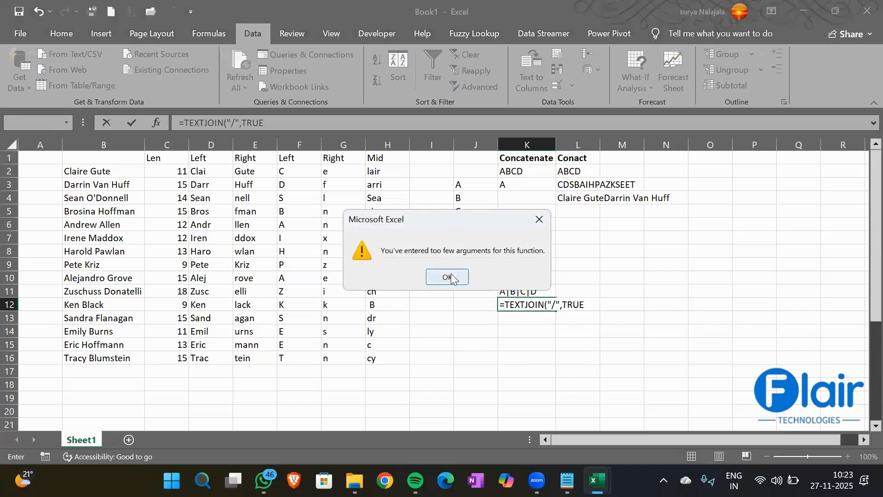
pyautogui.press('Right')
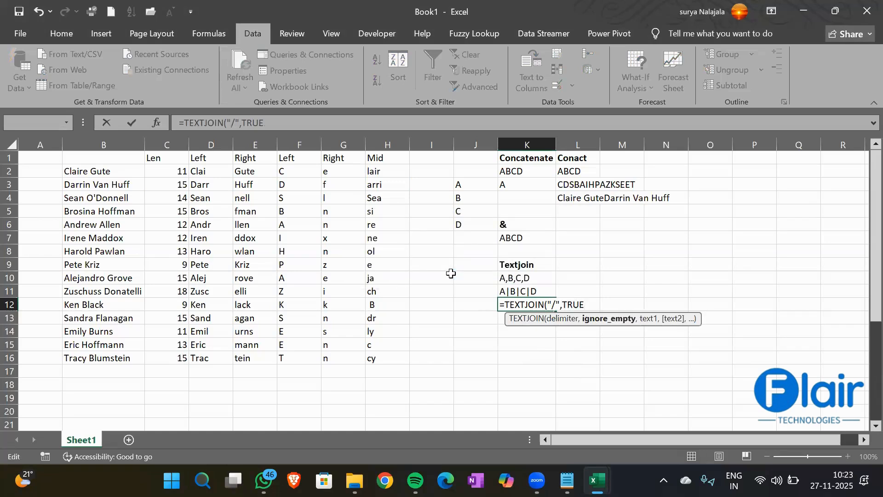
pyautogui.write(',')
pyautogui.moveTo(245, 168); pyautogui.dragTo(252, 213)
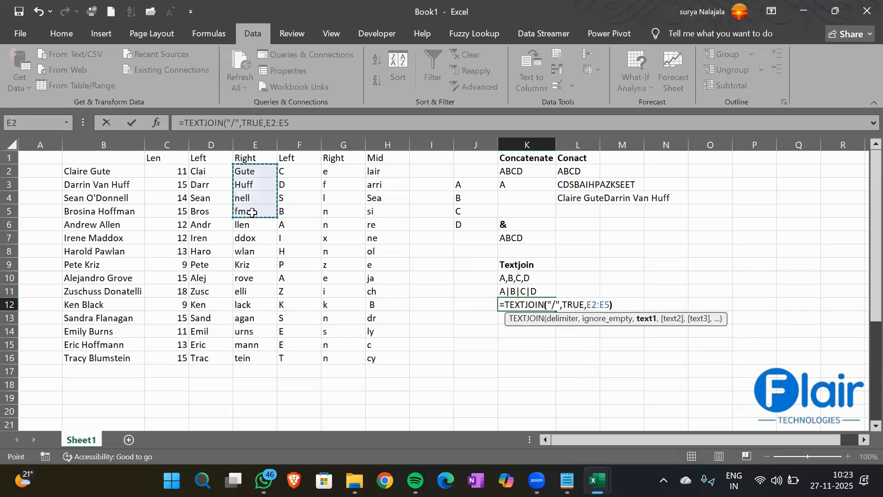
pyautogui.press('Return')
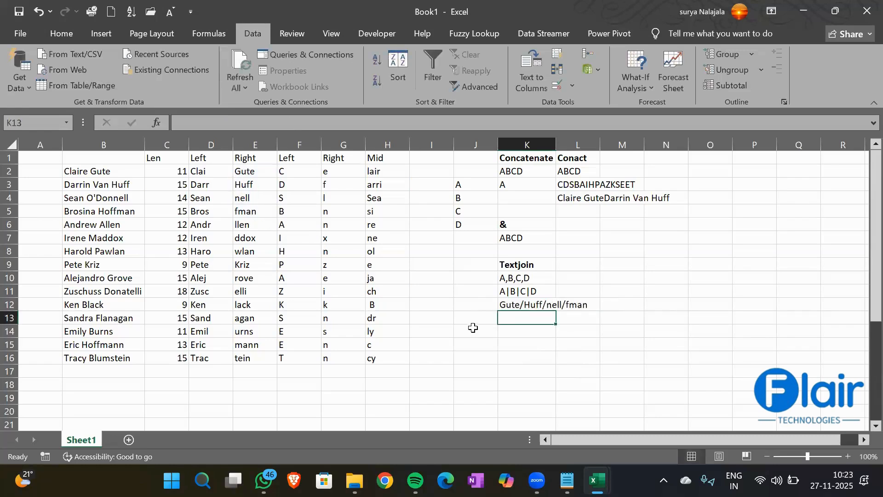
pyautogui.click(544, 305)
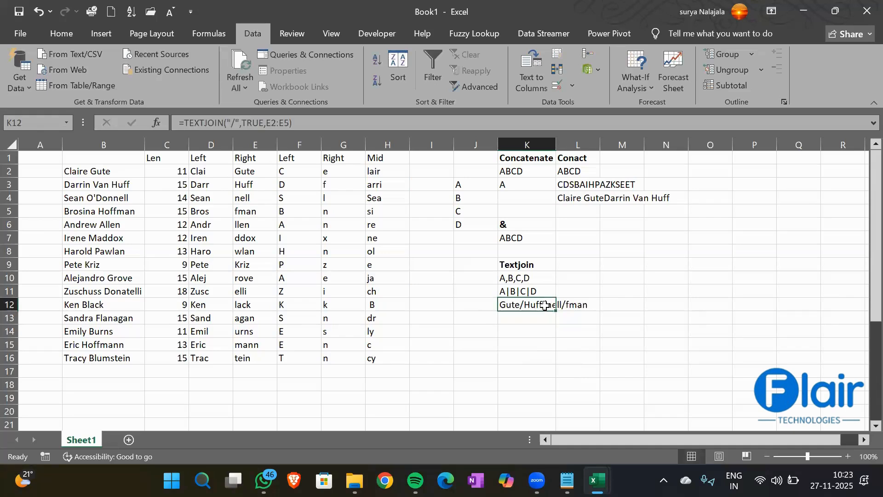
# - Type Abc, Pqr, Ijk and lmn into I12:I17, leaving I14 and I16 blank
pyautogui.click(431, 306)
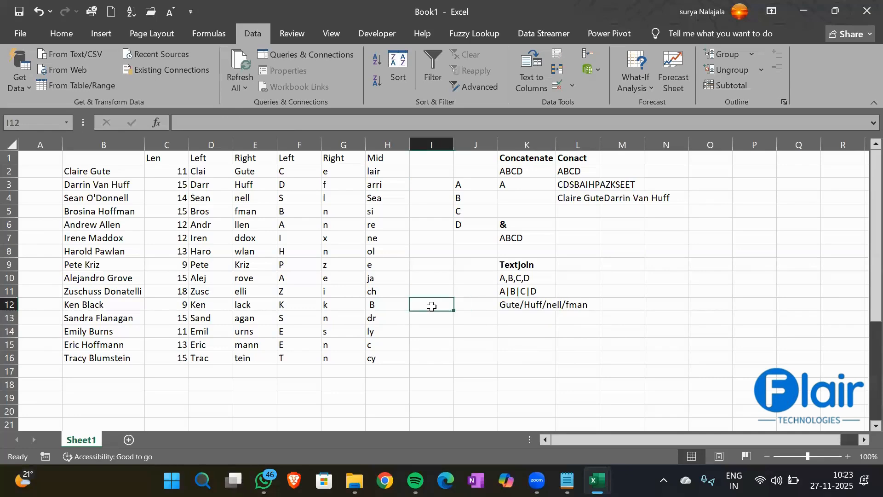
pyautogui.write('Ab')
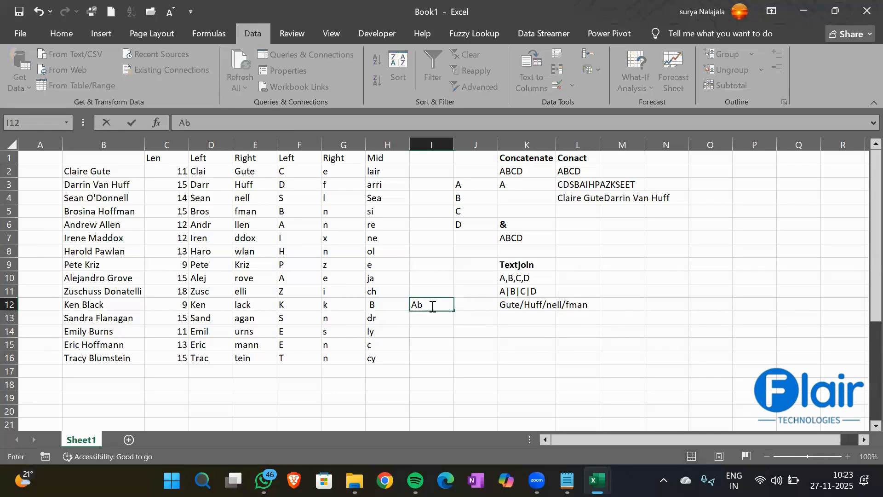
pyautogui.write('c')
pyautogui.press('Return')
pyautogui.write('Pqr')
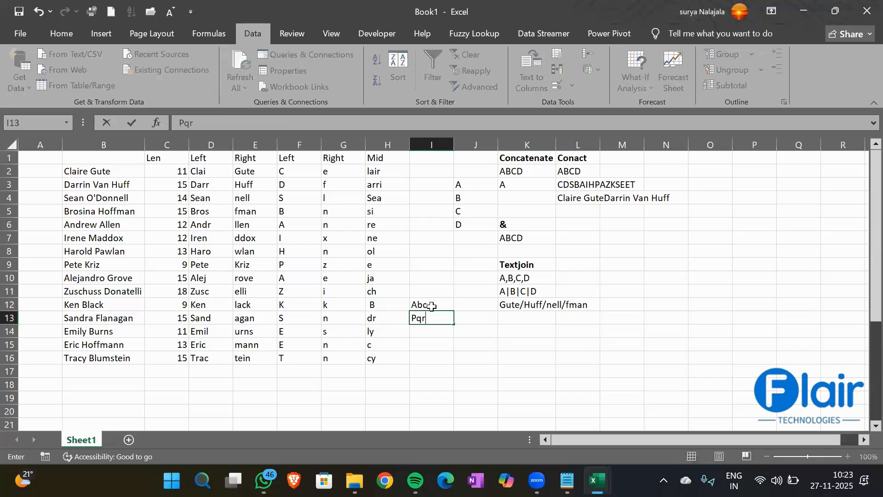
pyautogui.press('Return')
pyautogui.press('Return')
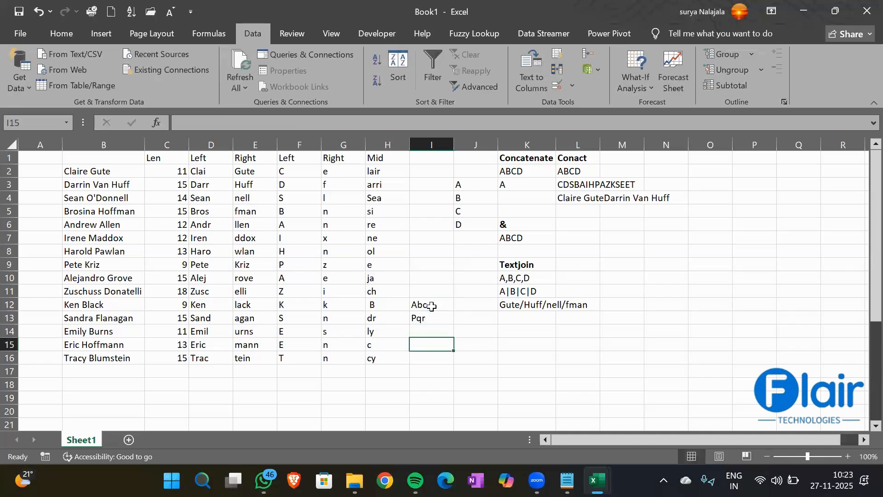
pyautogui.write('Ijk')
pyautogui.press('Return')
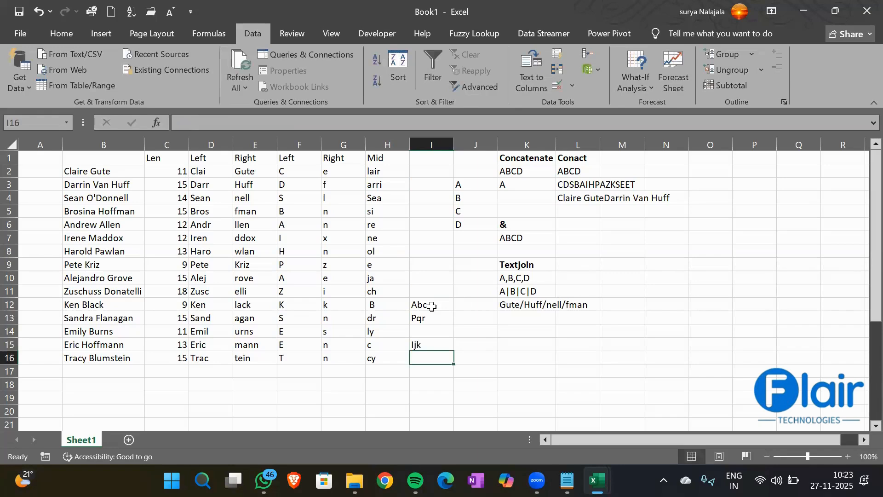
pyautogui.press('Return')
pyautogui.write('lmn')
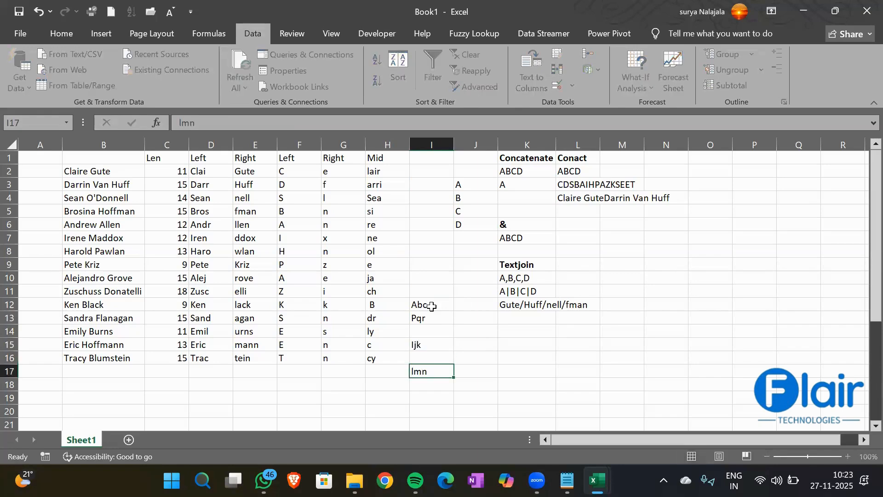
pyautogui.press('Return')
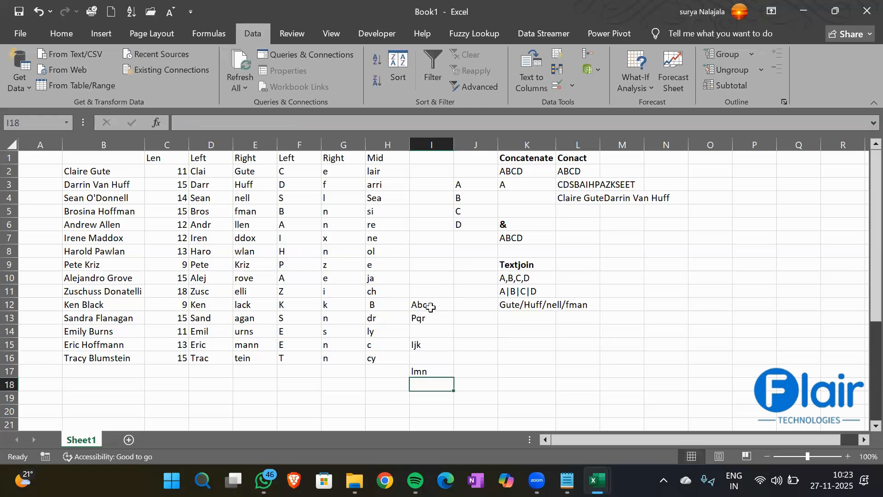
# - Widen column K to fit the joined text
pyautogui.moveTo(431, 305); pyautogui.dragTo(432, 370)
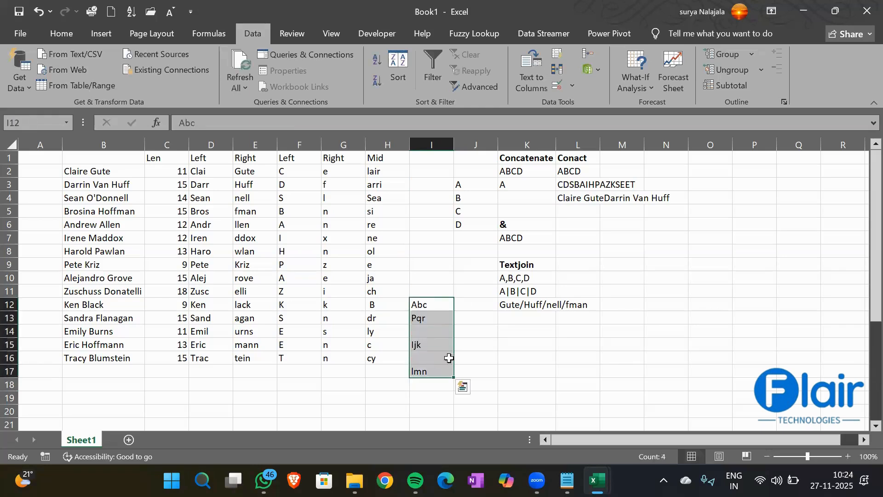
pyautogui.moveTo(555, 143); pyautogui.dragTo(591, 143)
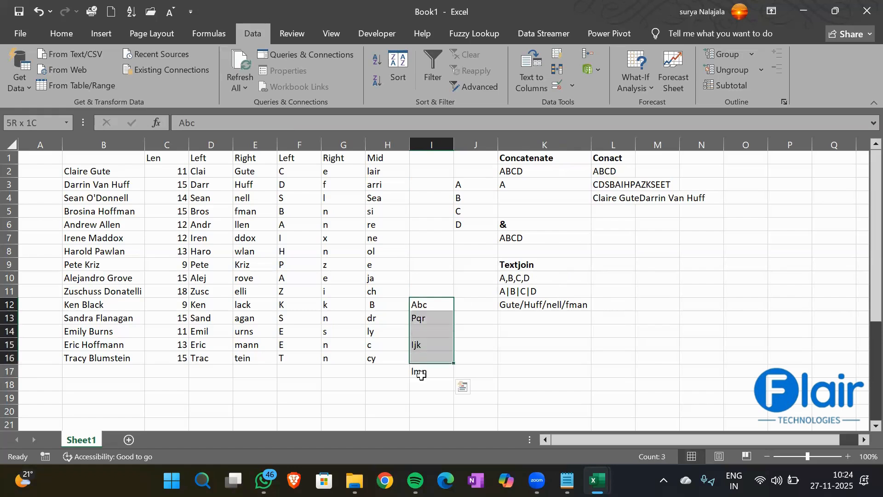
pyautogui.click(517, 331)
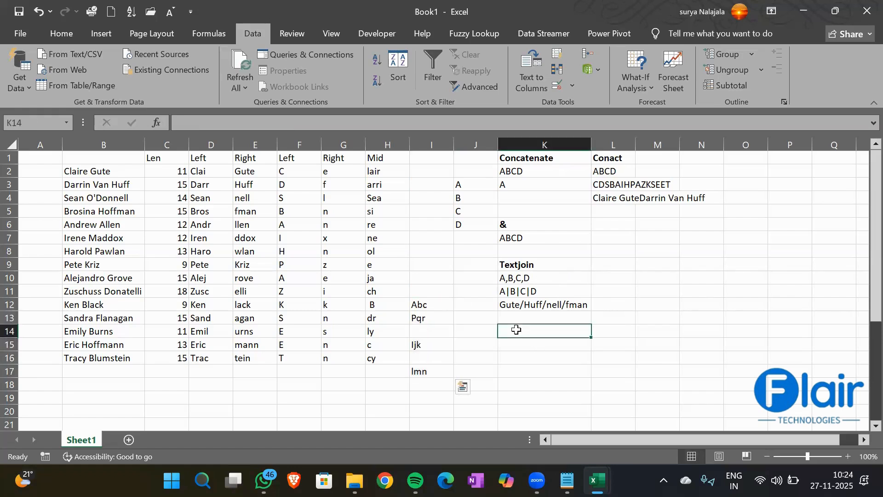
# - Enter =TEXTJOIN(",",TRUE,I12:I17) in K14 to get Abc,Pqr,Ijk,lmn
pyautogui.write('=T')
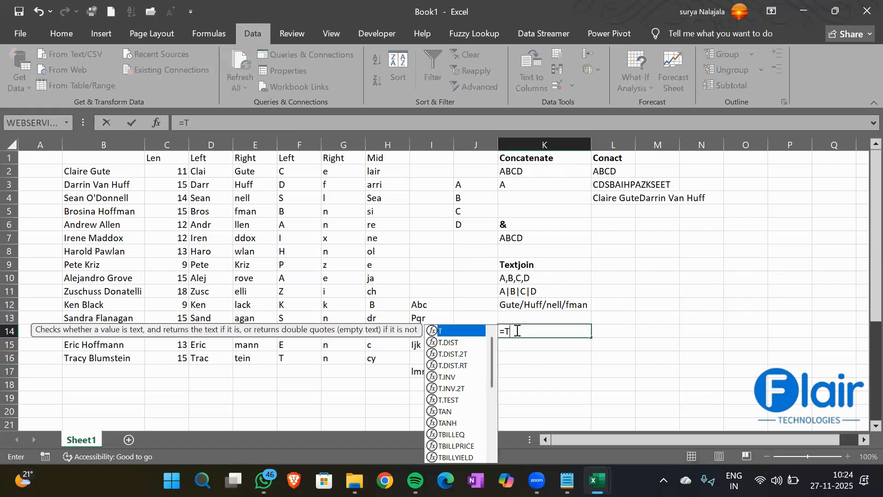
pyautogui.write('e')
pyautogui.press('Down')
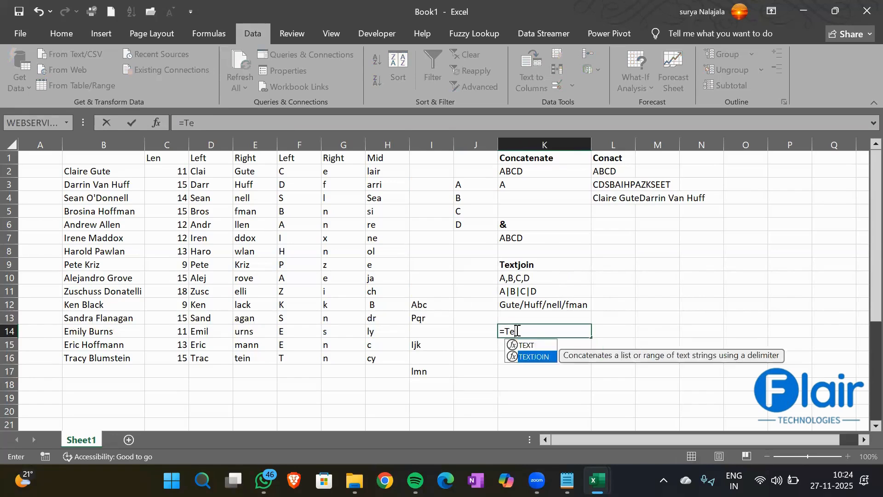
pyautogui.press('Tab')
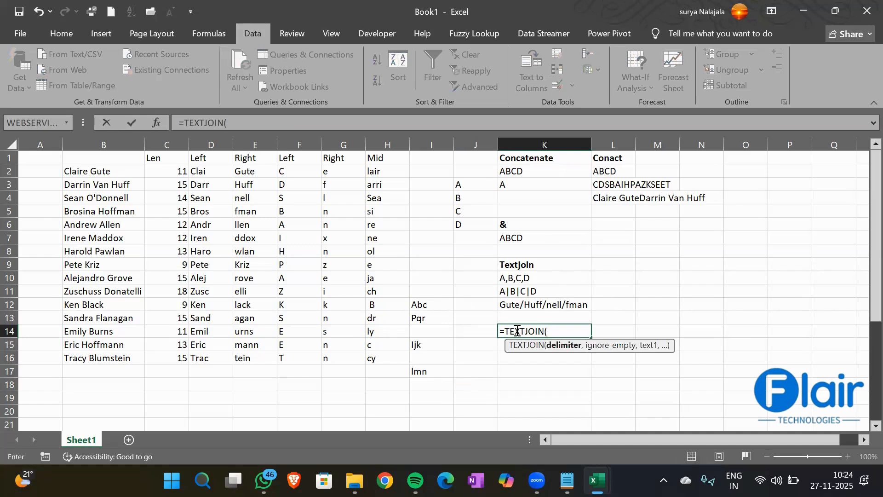
pyautogui.write('",",')
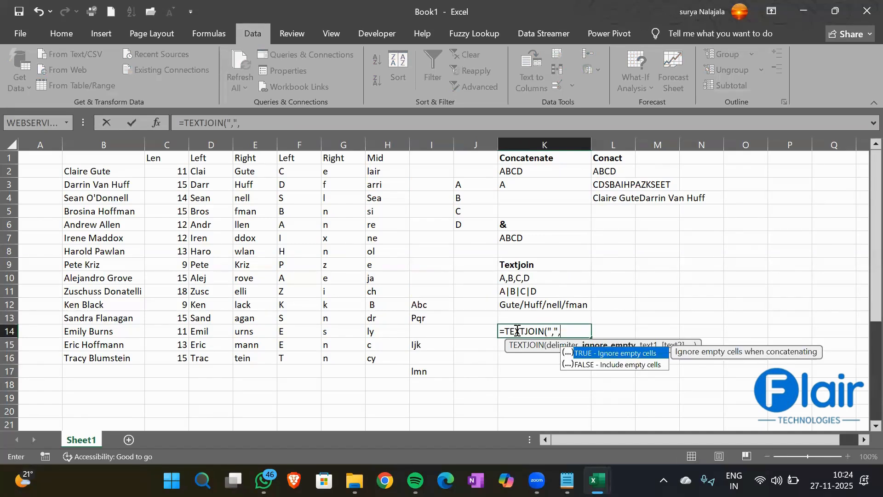
pyautogui.press('Tab')
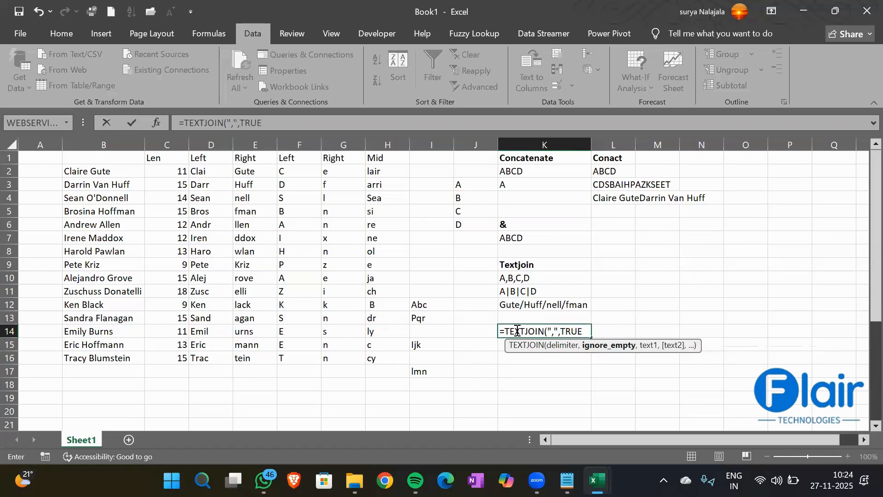
pyautogui.write(',')
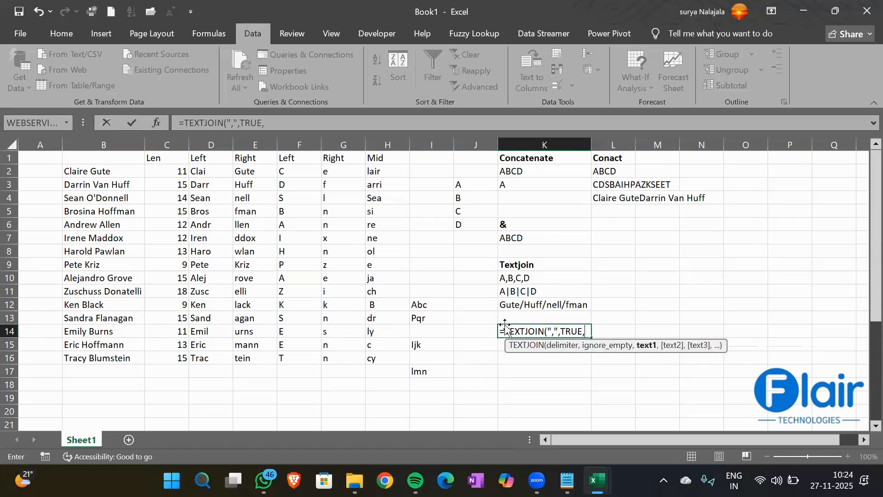
pyautogui.moveTo(428, 304); pyautogui.dragTo(429, 368)
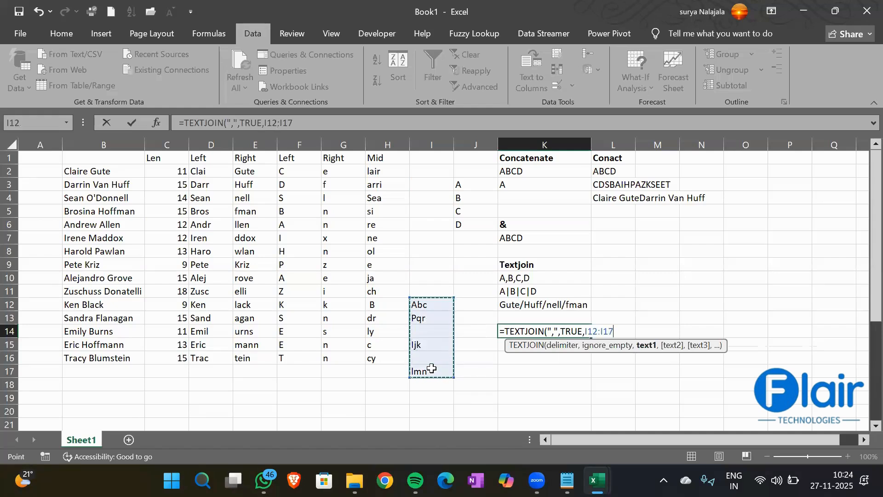
pyautogui.write(')')
pyautogui.press('Return')
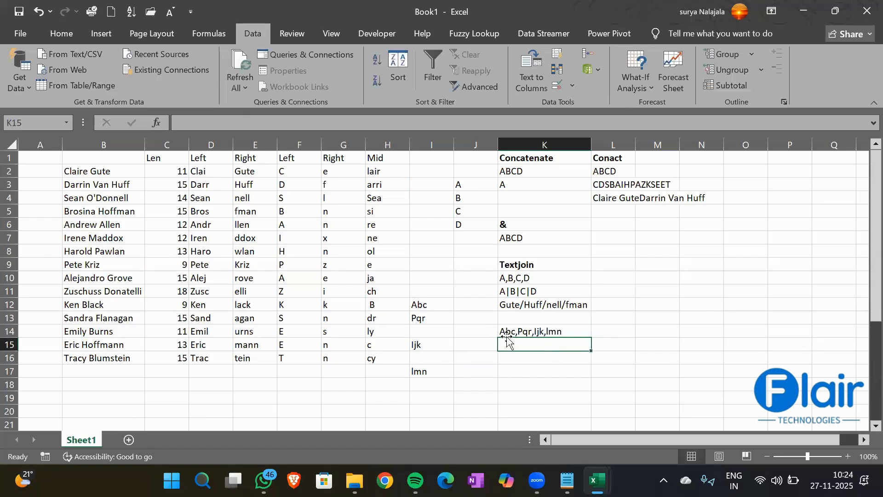
pyautogui.click(544, 331)
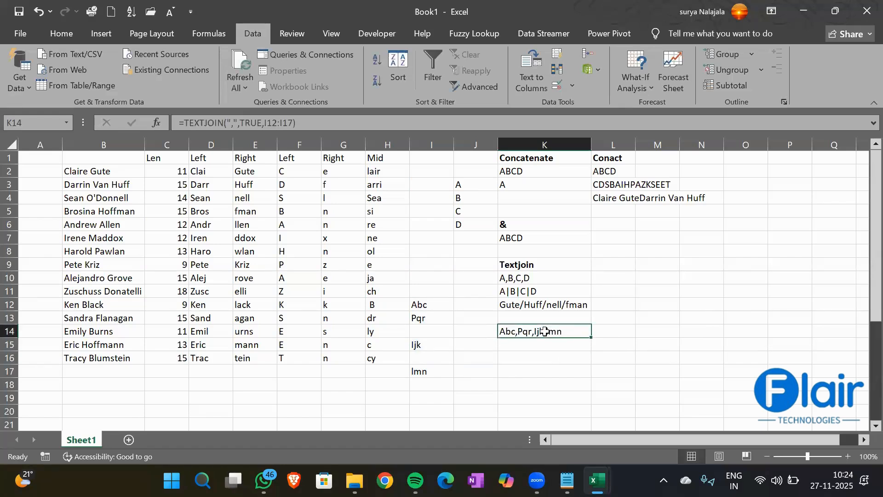
# - Enter =TEXTJOIN(",",FALSE,I12:I17) in K15 to get Abc,Pqr,,Ijk,,lmn
pyautogui.click(514, 348)
pyautogui.write('=Textjoi')
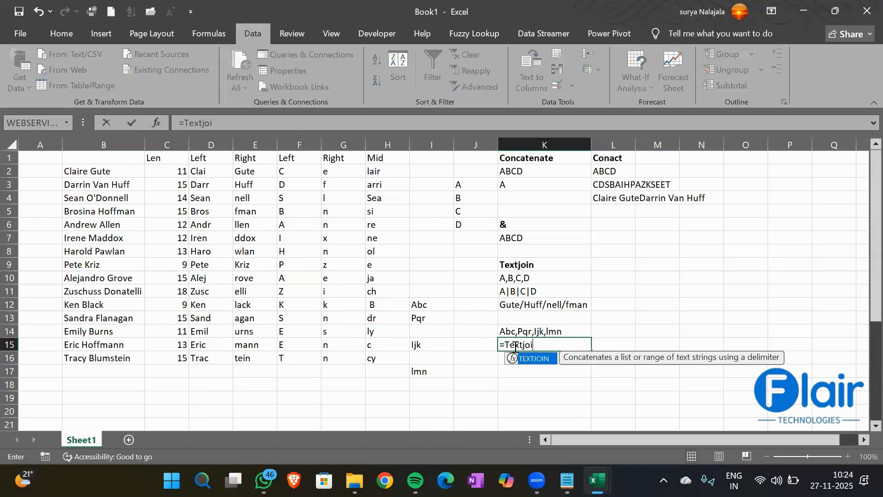
pyautogui.press('Tab')
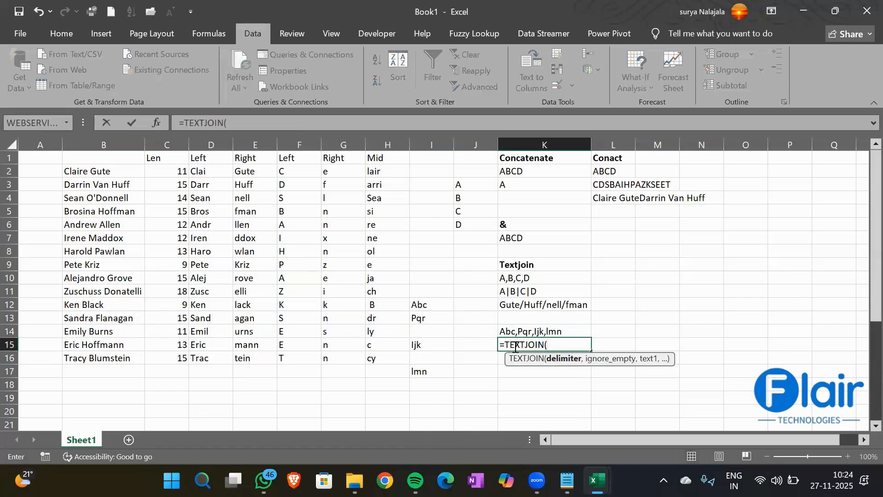
pyautogui.write('",",')
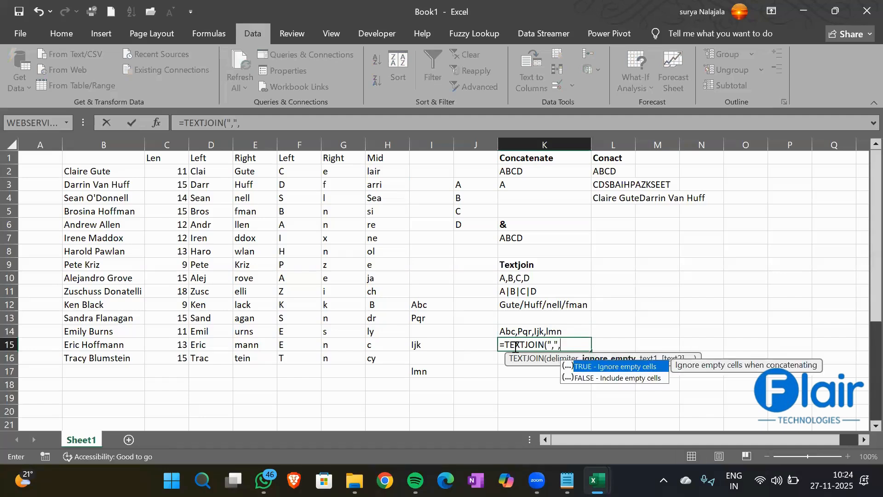
pyautogui.press('Down')
pyautogui.press('Tab')
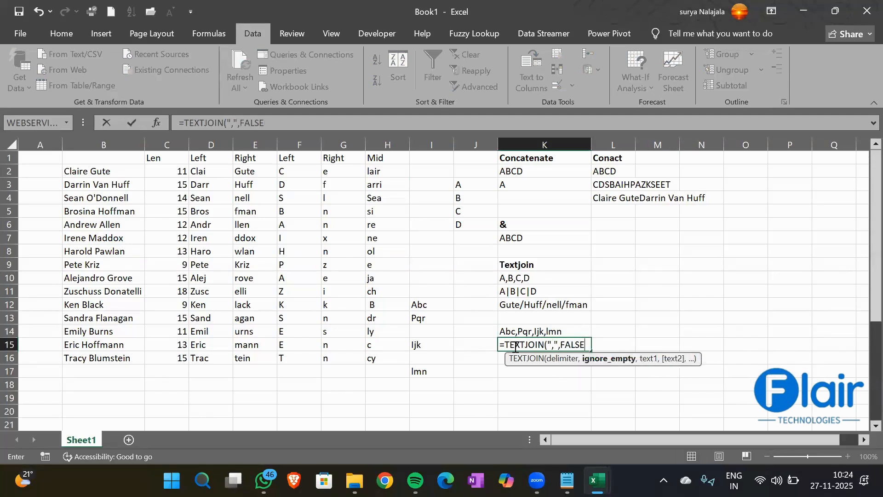
pyautogui.write(',')
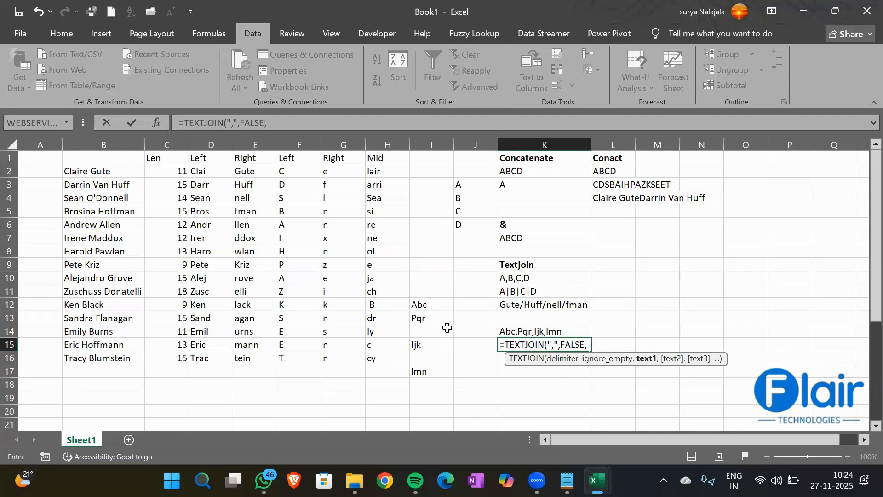
pyautogui.moveTo(414, 305); pyautogui.dragTo(420, 372)
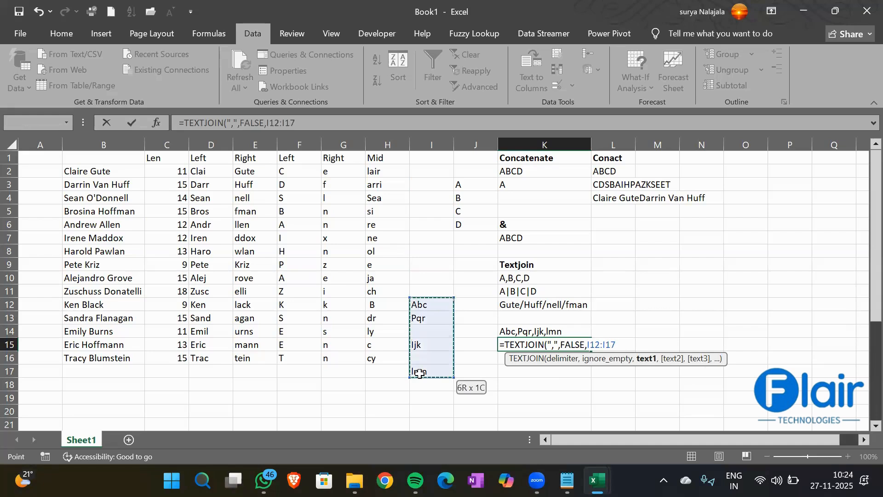
pyautogui.write(')')
pyautogui.press('Return')
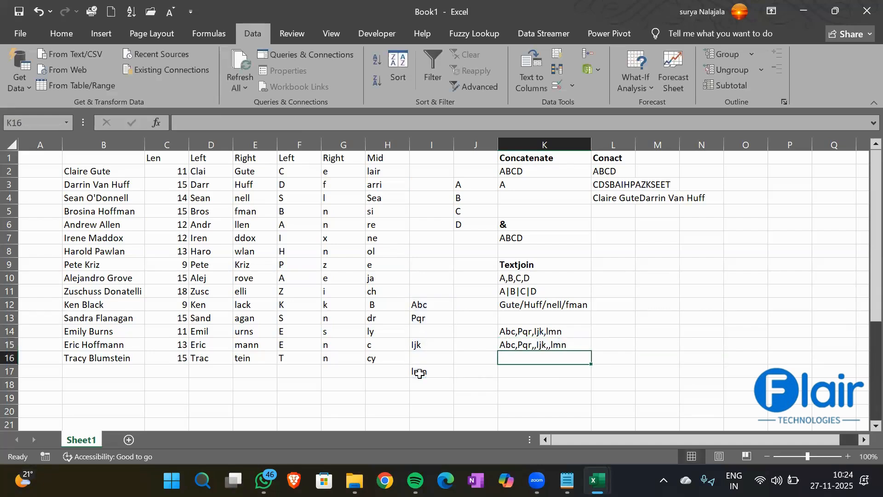
pyautogui.click(541, 332)
pyautogui.moveTo(541, 332); pyautogui.dragTo(544, 349)
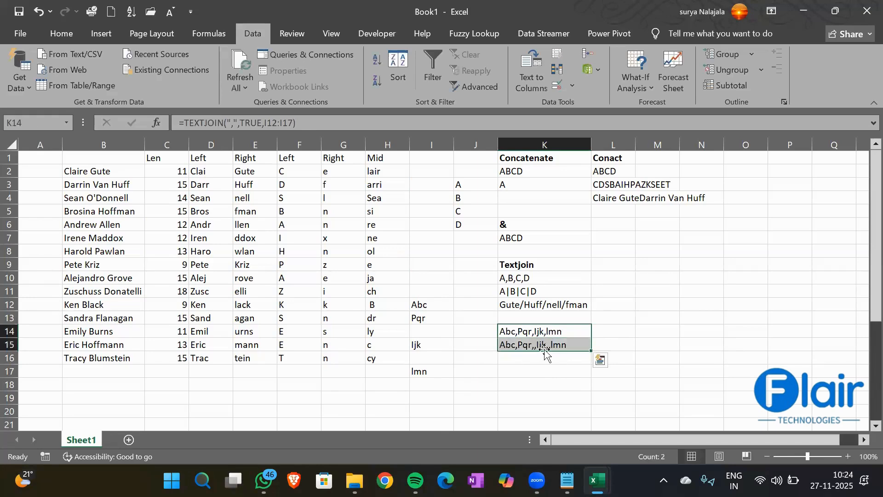
pyautogui.click(507, 370)
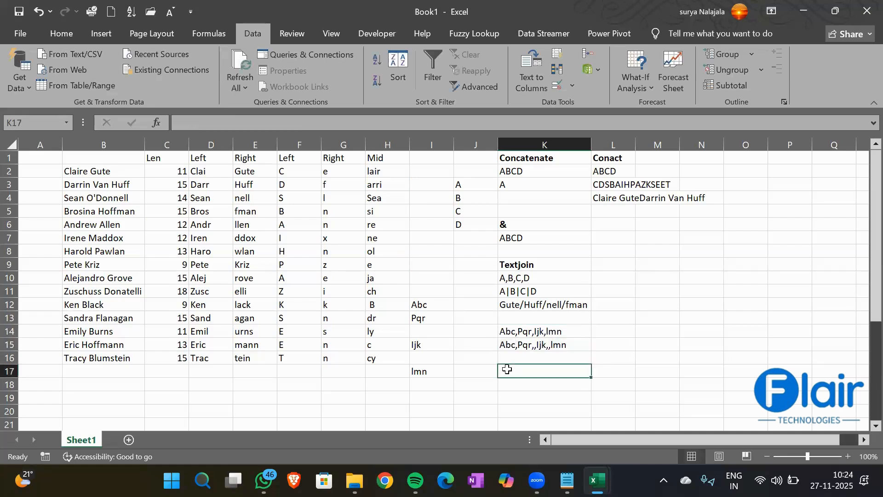
pyautogui.click(537, 327)
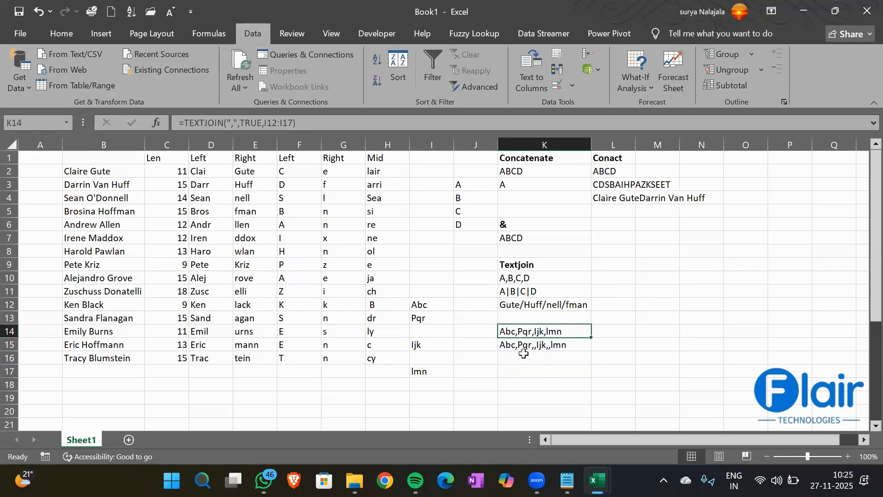
pyautogui.click(527, 348)
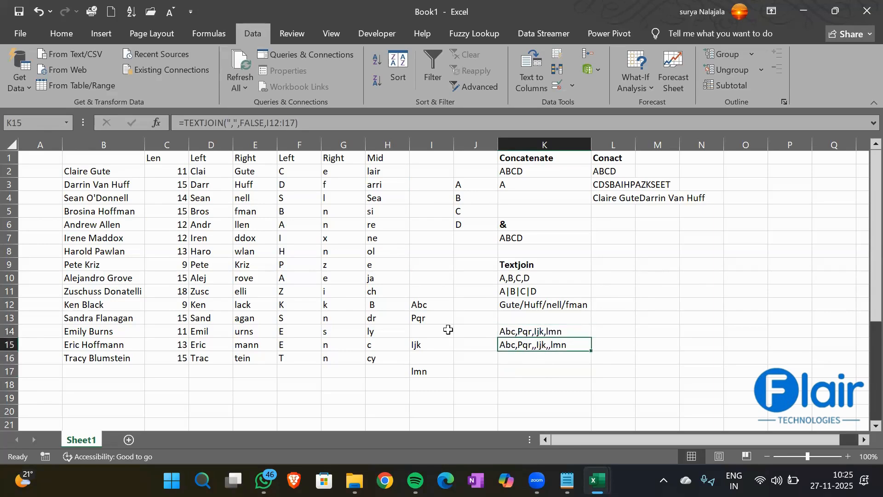
pyautogui.click(430, 319)
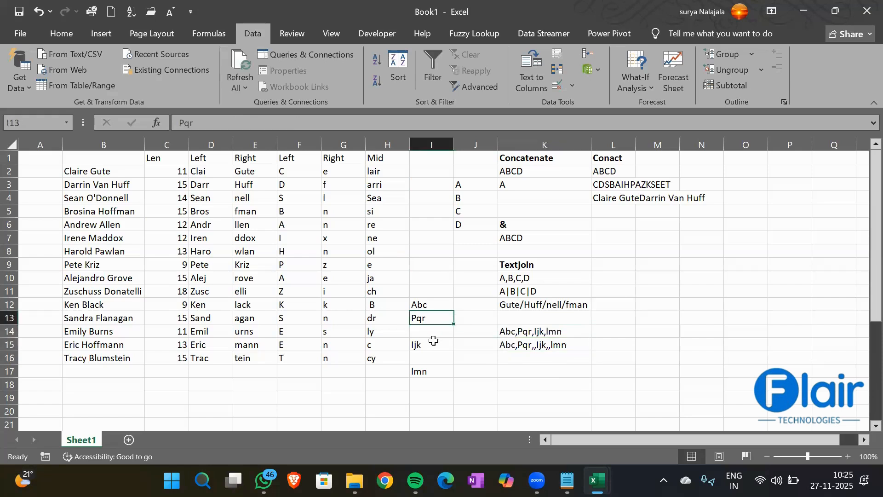
pyautogui.moveTo(433, 340); pyautogui.dragTo(433, 341)
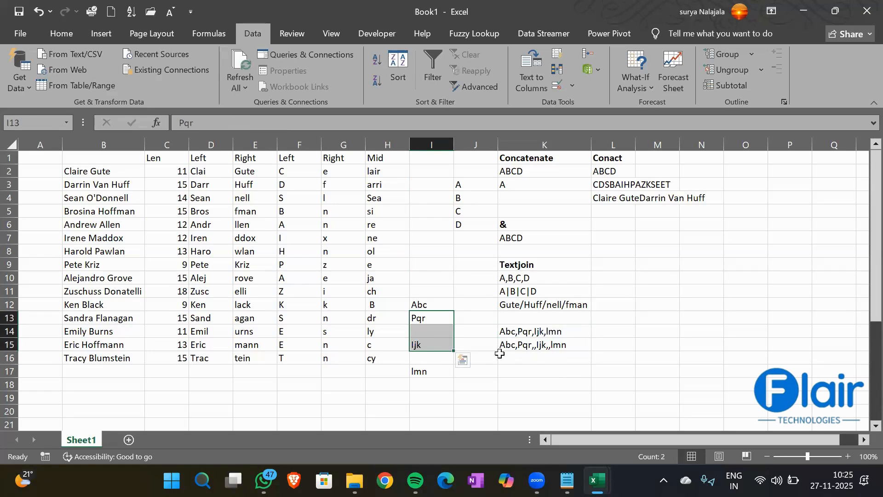
pyautogui.moveTo(423, 345); pyautogui.dragTo(425, 370)
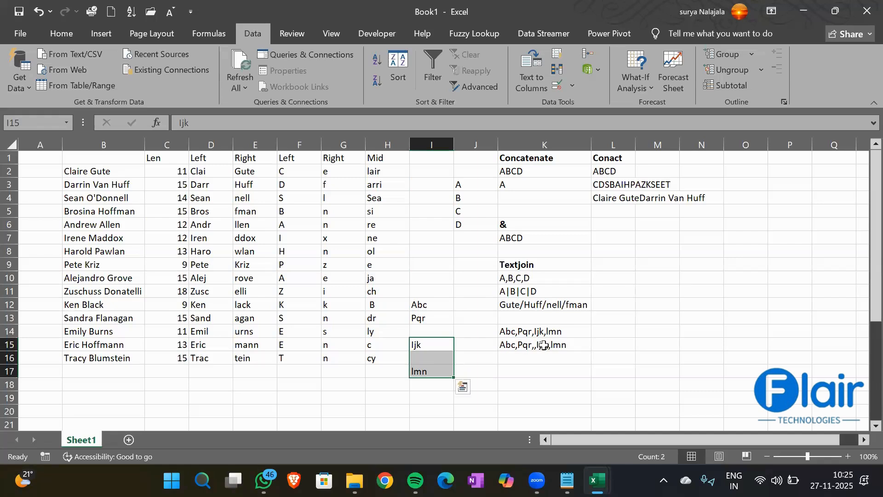
pyautogui.click(543, 345)
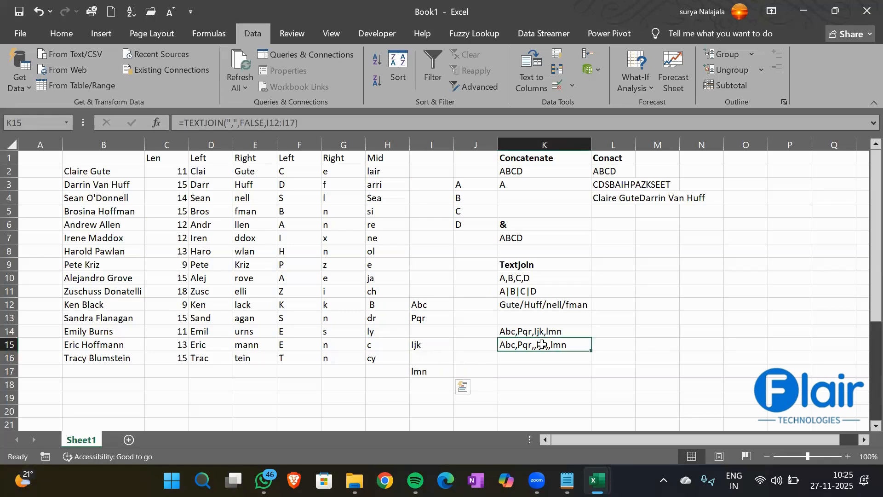
pyautogui.click(253, 122)
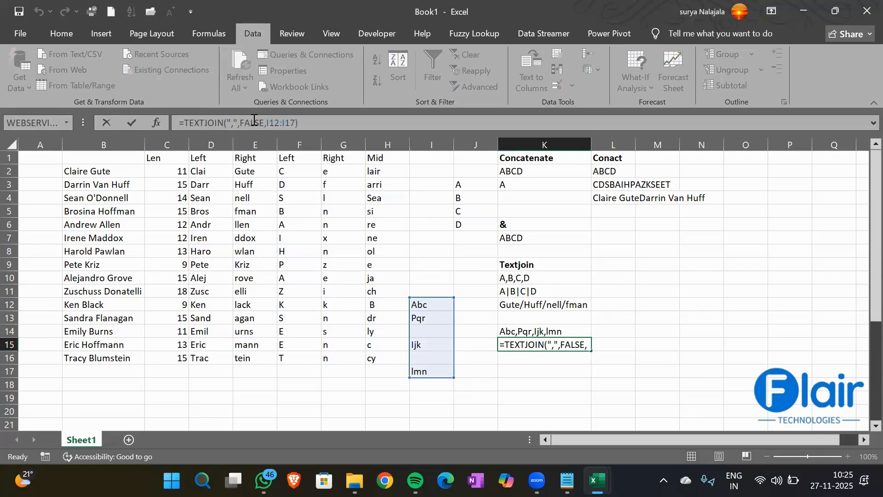
pyautogui.press('Return')
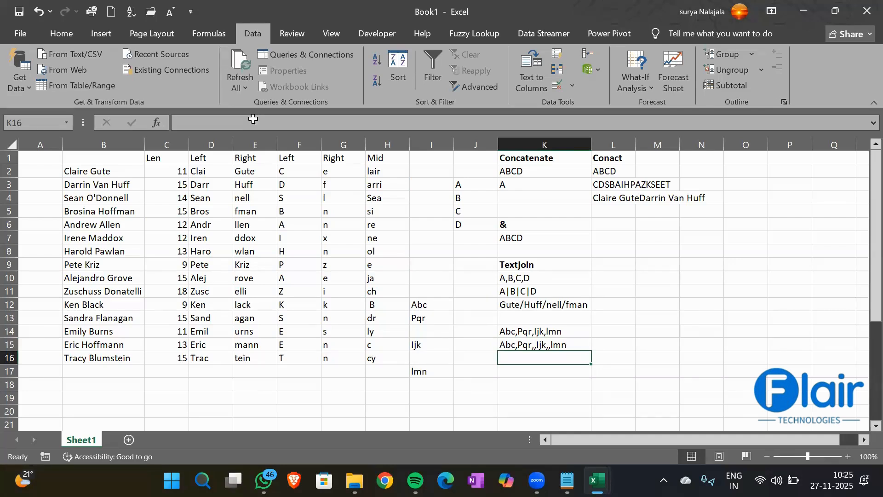
pyautogui.click(567, 245)
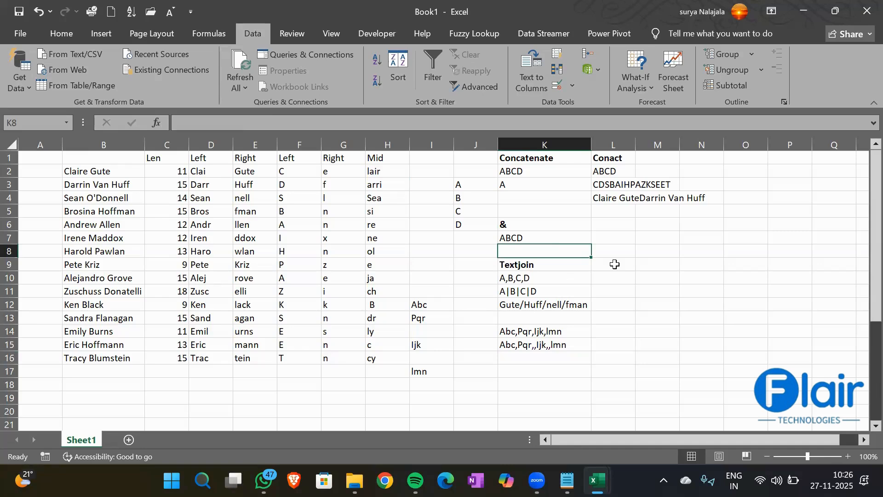
# - Enter the headings Substitute in P1 and Replace in P2
pyautogui.press('Right')
pyautogui.press('Right')
pyautogui.press('Right')
pyautogui.press('Right')
pyautogui.press('Right')
pyautogui.press('Right')
pyautogui.press('Right')
pyautogui.press('Right')
pyautogui.press('Right')
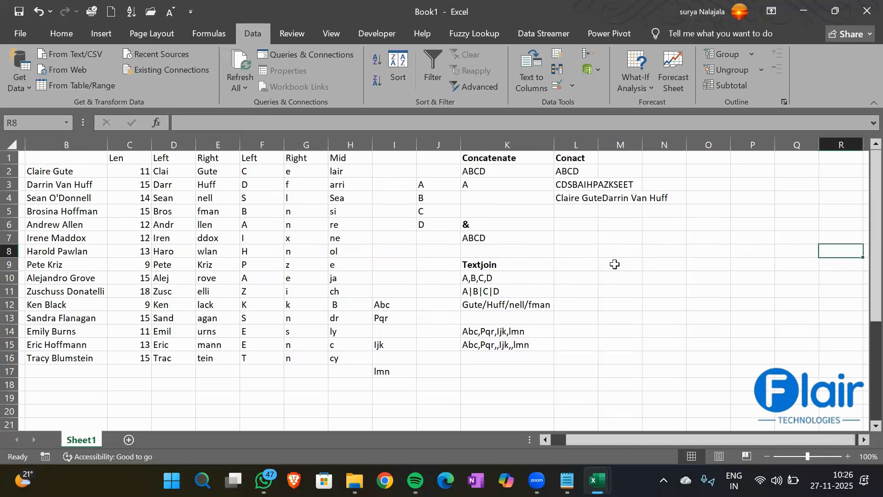
pyautogui.press('Right')
pyautogui.press('Right')
pyautogui.press('Right')
pyautogui.press('Right')
pyautogui.press('Right')
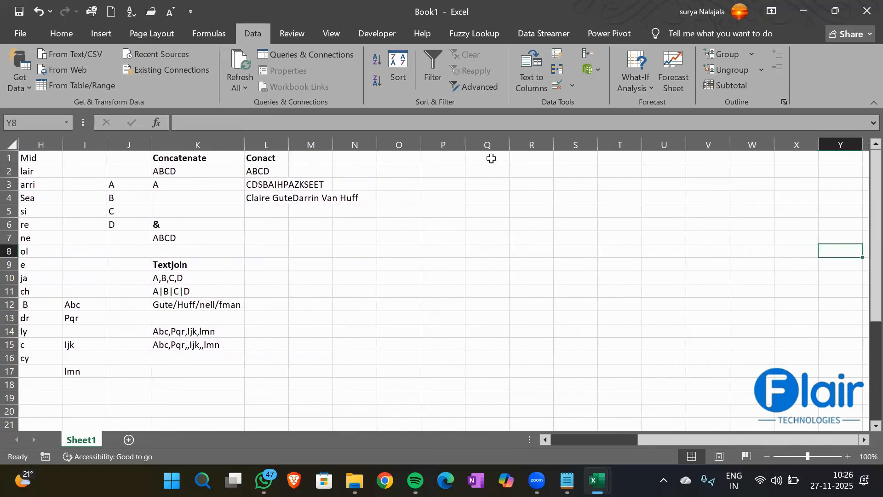
pyautogui.click(439, 158)
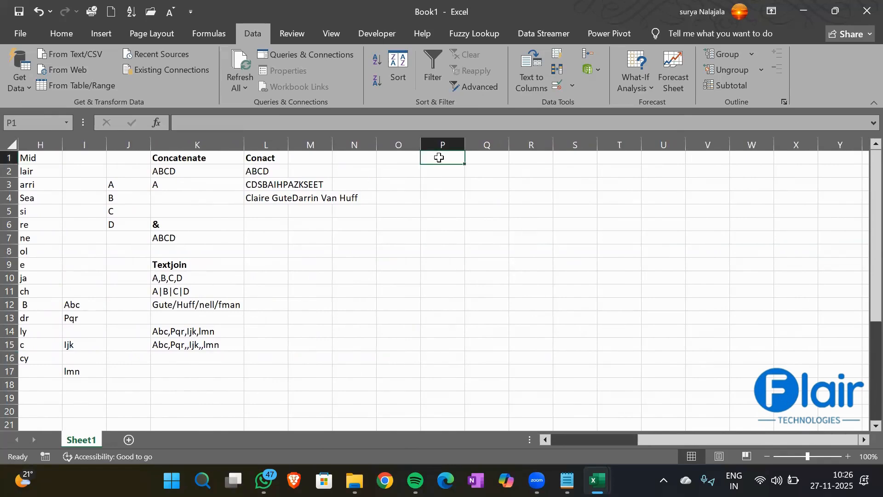
pyautogui.write('Substi')
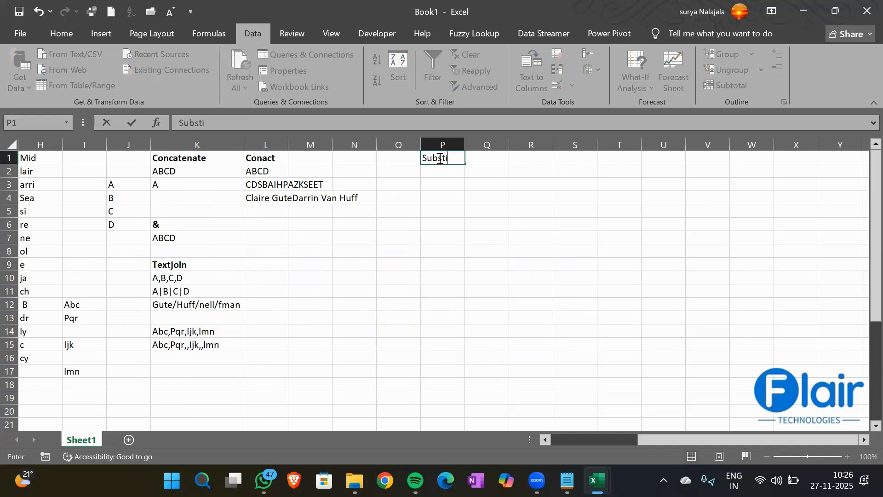
pyautogui.write('tute')
pyautogui.press('Return')
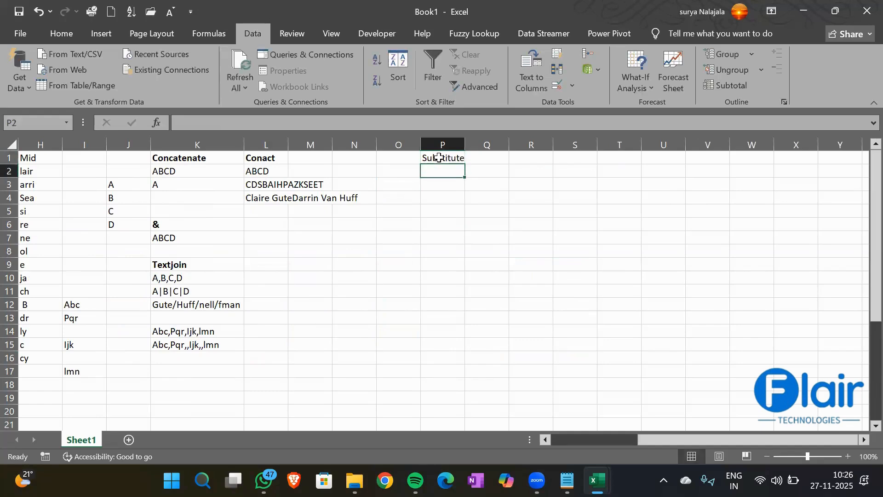
pyautogui.write('Replace')
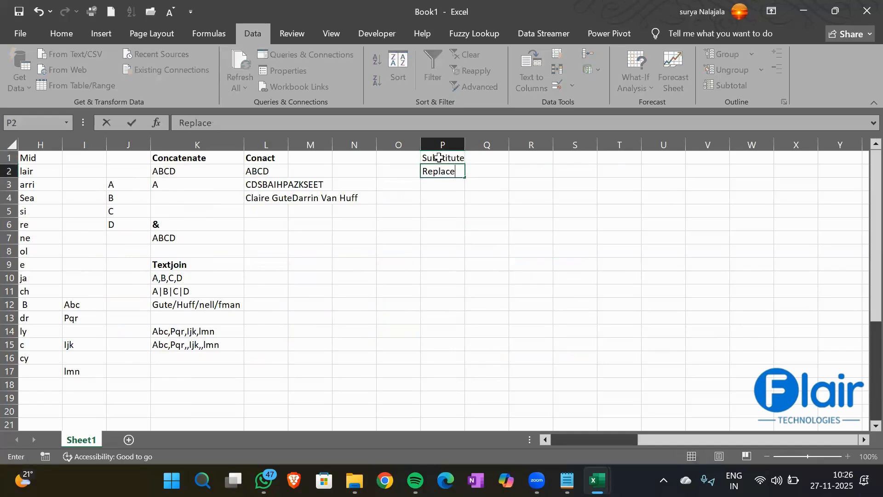
pyautogui.press('Return')
# - Make both headings bold and widen column P to fit them
pyautogui.press('Up')
pyautogui.press('Up')
pyautogui.hotkey('shift', 'Down')
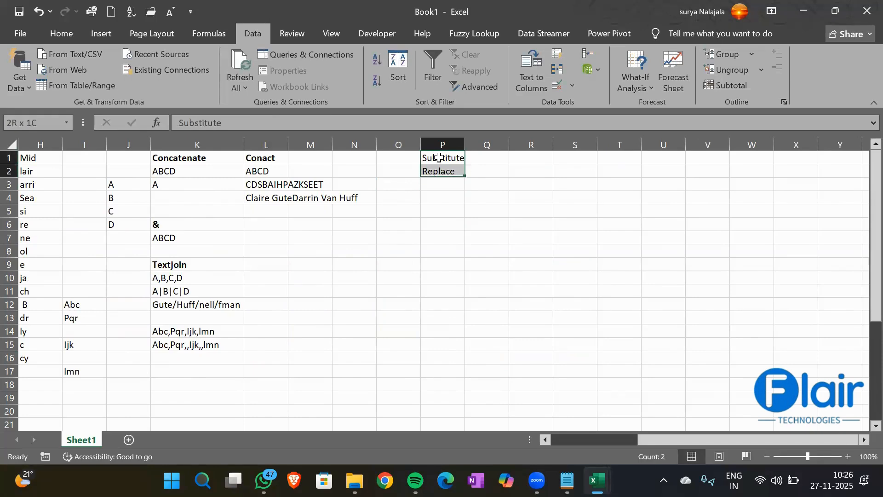
pyautogui.hotkey('ctrl', 'b')
pyautogui.press('Down')
pyautogui.press('Down')
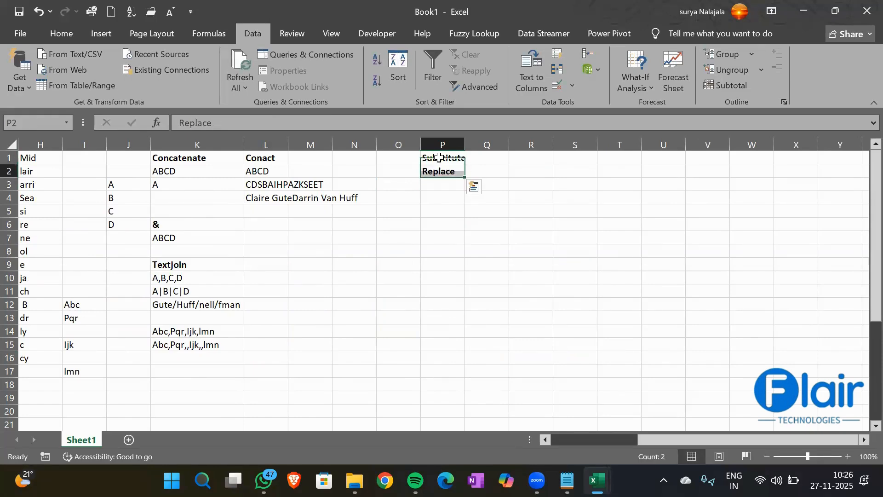
pyautogui.moveTo(464, 144); pyautogui.dragTo(479, 145)
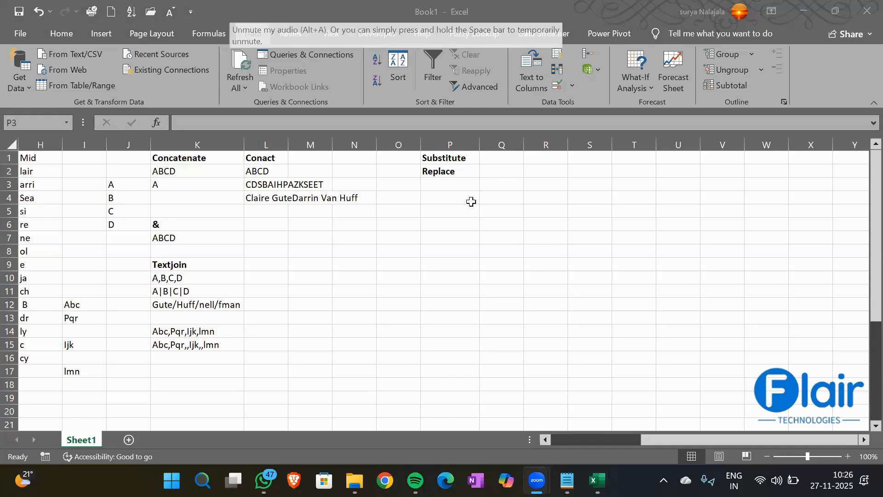
pyautogui.click(438, 196)
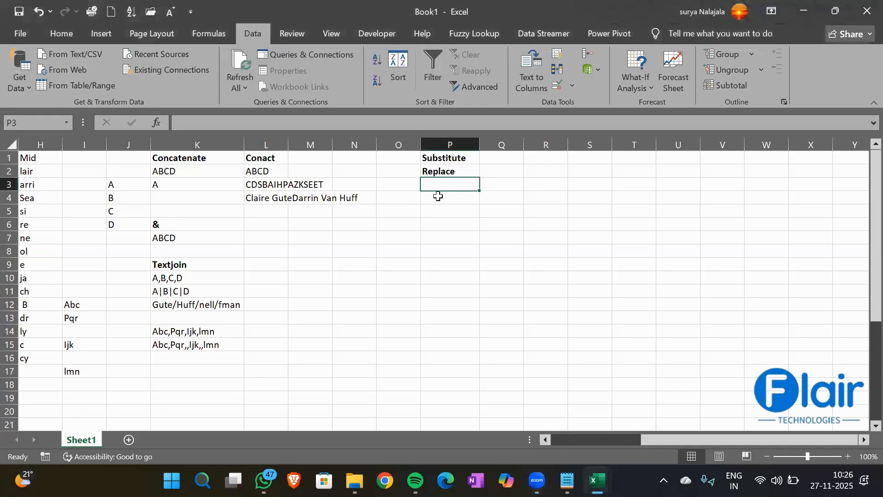
# - Enter a sample person's full name in P4 and widen column P to fit it
pyautogui.click(439, 202)
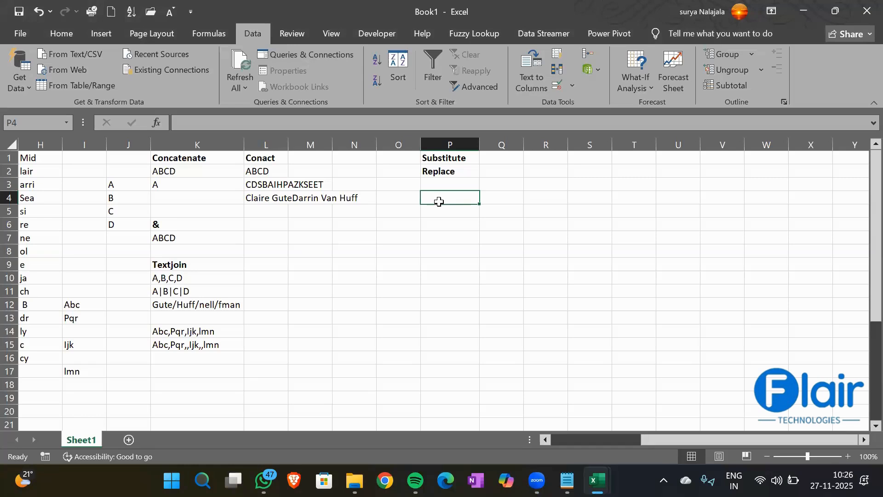
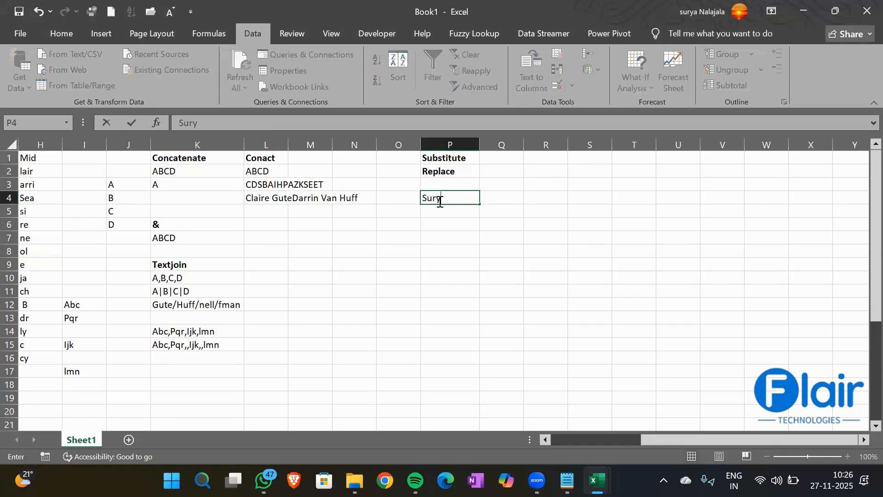
pyautogui.press('Return')
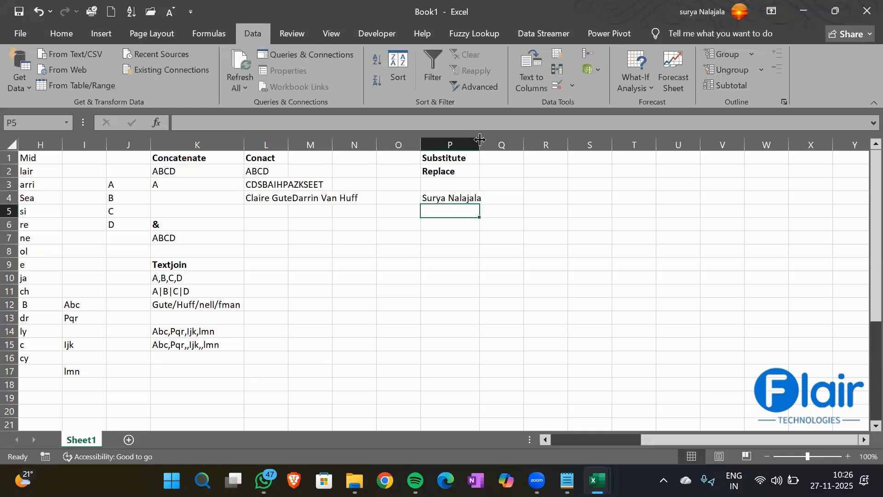
pyautogui.moveTo(479, 145); pyautogui.dragTo(493, 146)
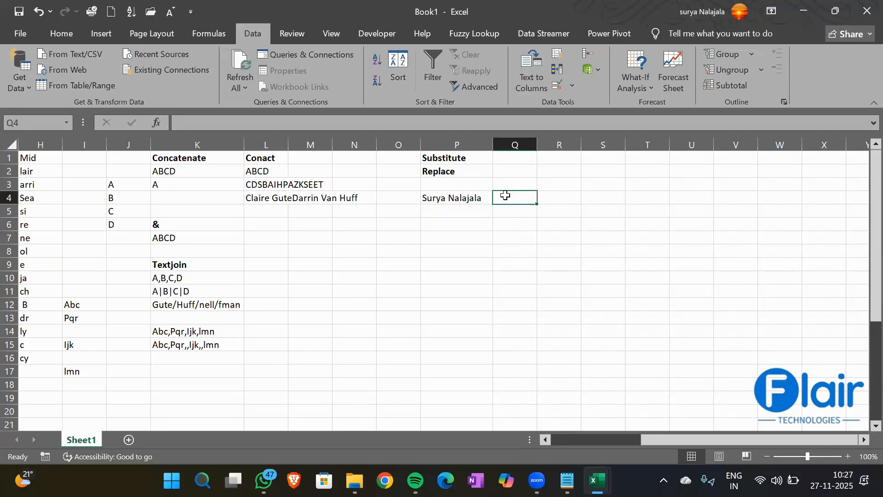
# - Enter =SUBSTITUTE(P4,"a","@") in Q4 to replace every a with @
pyautogui.write('=')
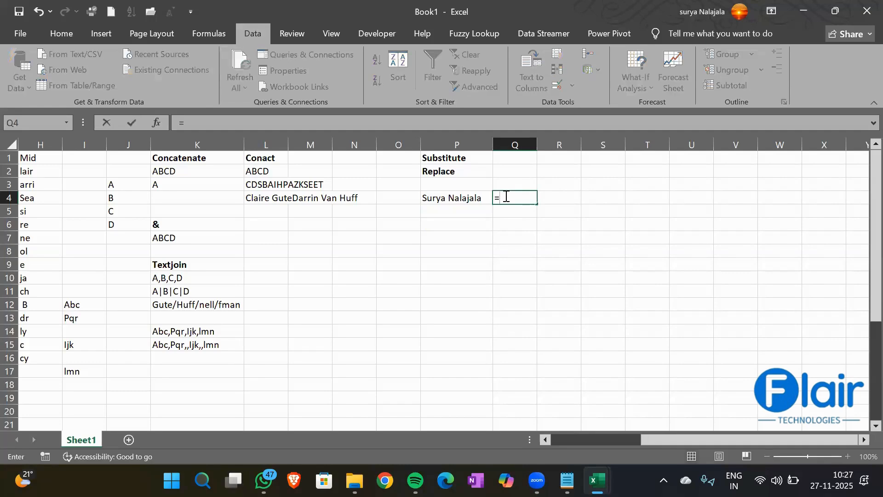
pyautogui.write('Subs')
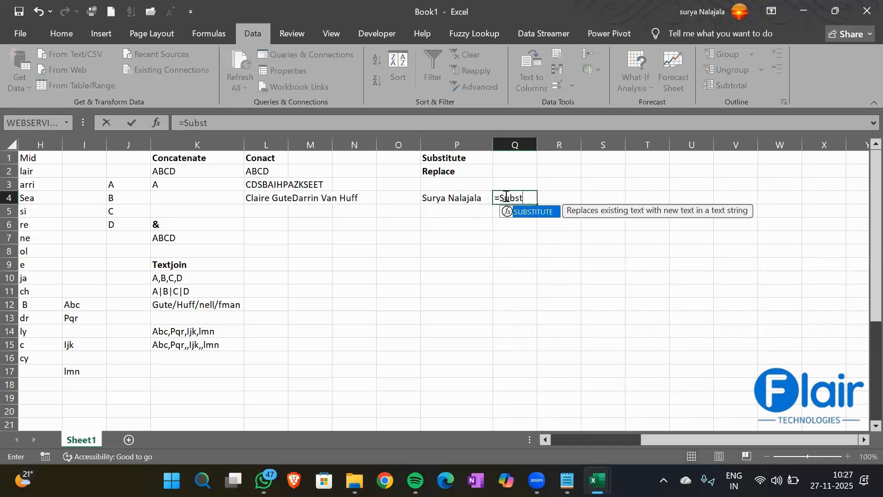
pyautogui.write('t')
pyautogui.press('Tab')
pyautogui.press('Left')
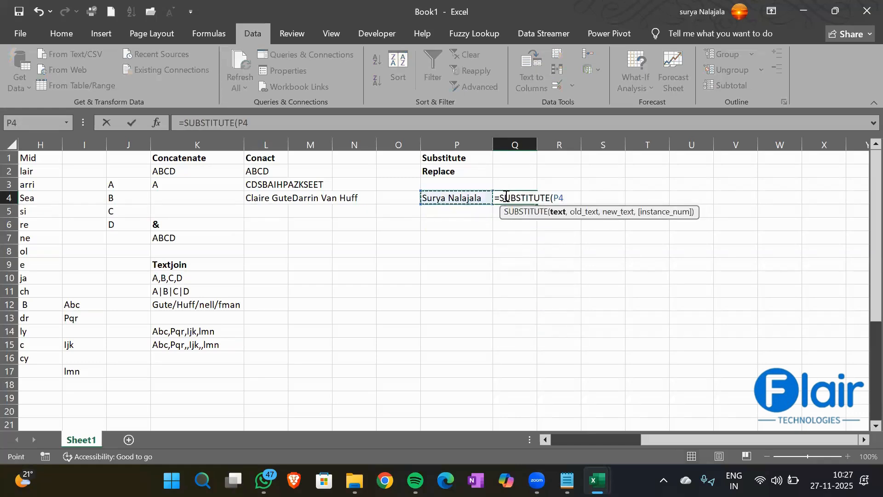
pyautogui.write(',')
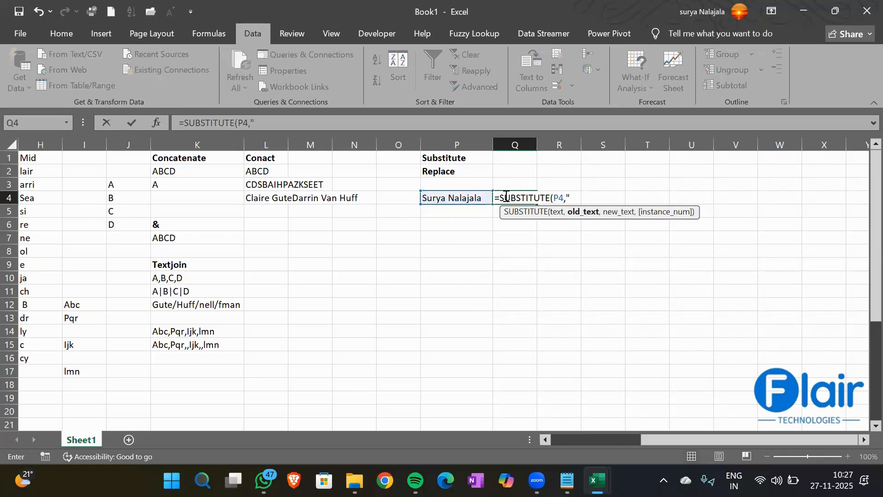
pyautogui.write('"a",')
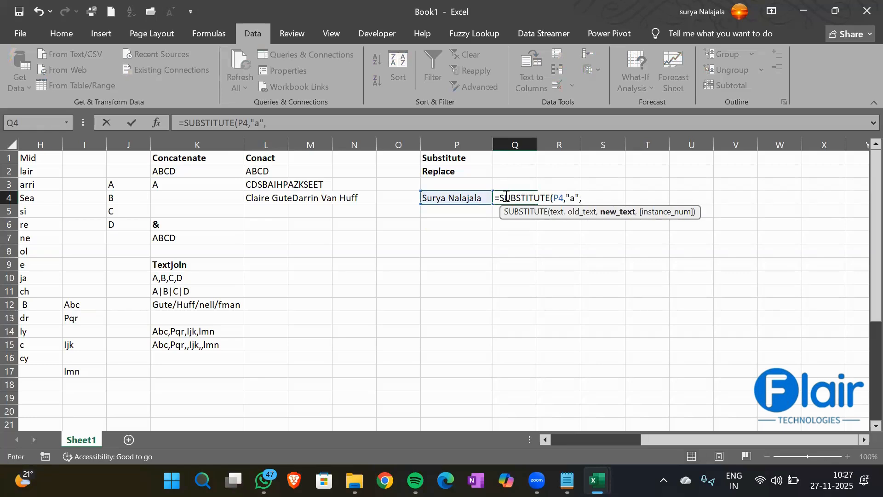
pyautogui.write('"@"')
pyautogui.write(')')
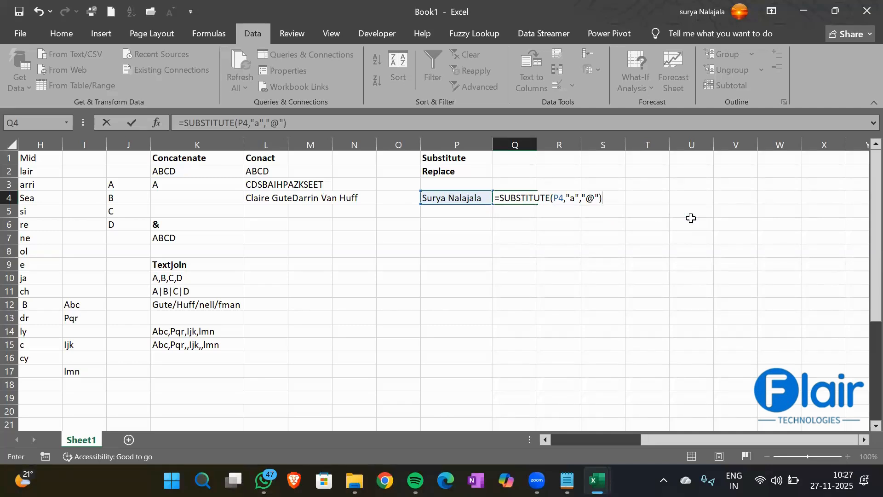
pyautogui.press('BackSpace')
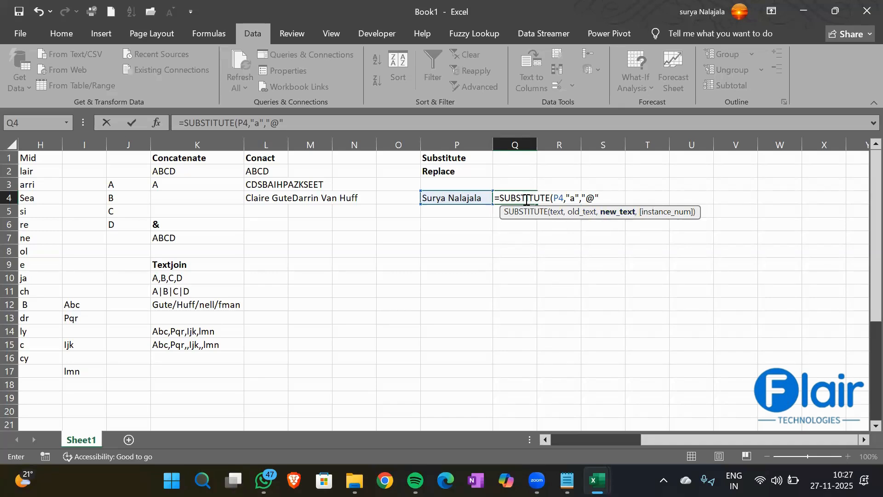
pyautogui.write(')')
pyautogui.press('Return')
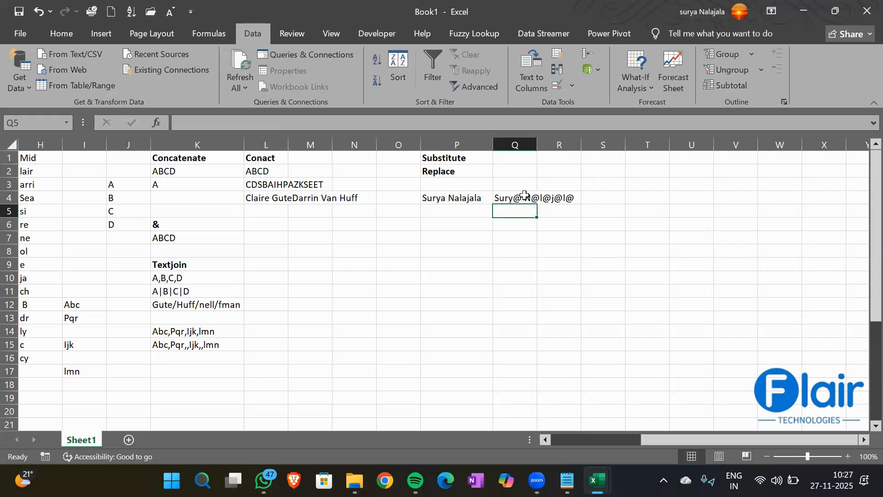
# - Autofit column Q to the substituted name
pyautogui.doubleClick(537, 144)
pyautogui.click(438, 202)
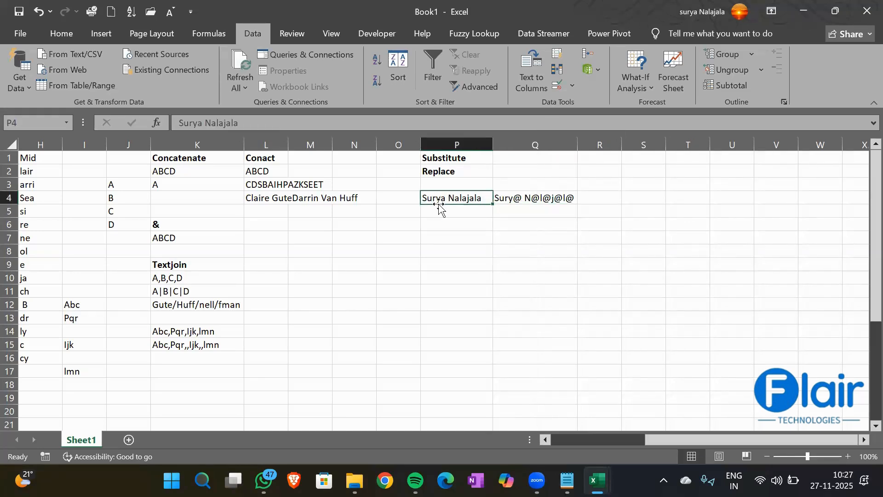
pyautogui.click(523, 212)
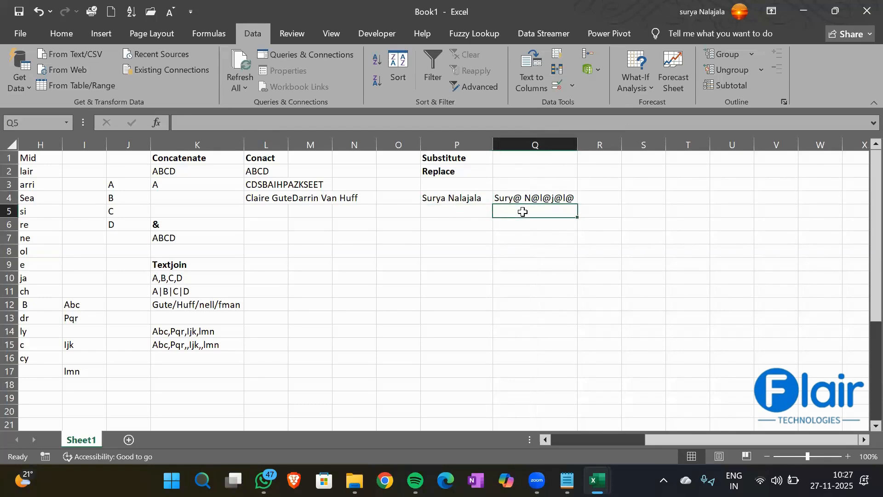
pyautogui.write('=Su')
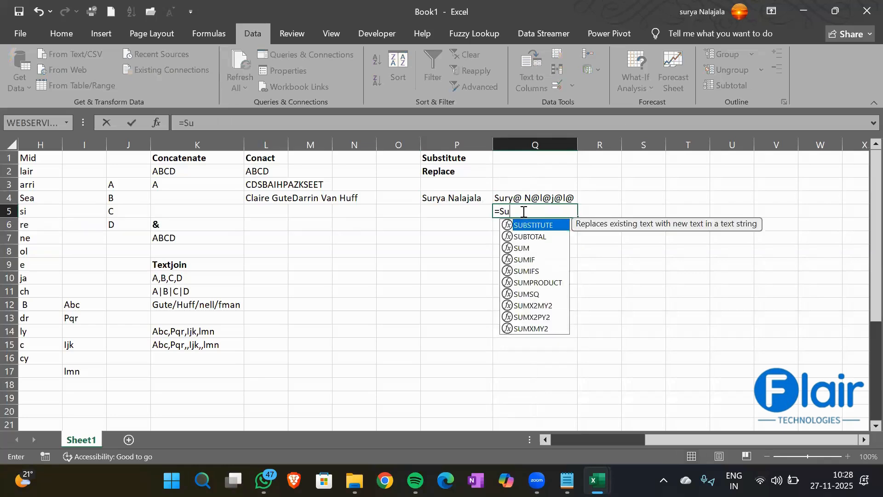
pyautogui.write('bst')
# - Finish Q5 as =SUBSTITUTE(P4,"a","@",1) so only the first a becomes @
pyautogui.press('Tab')
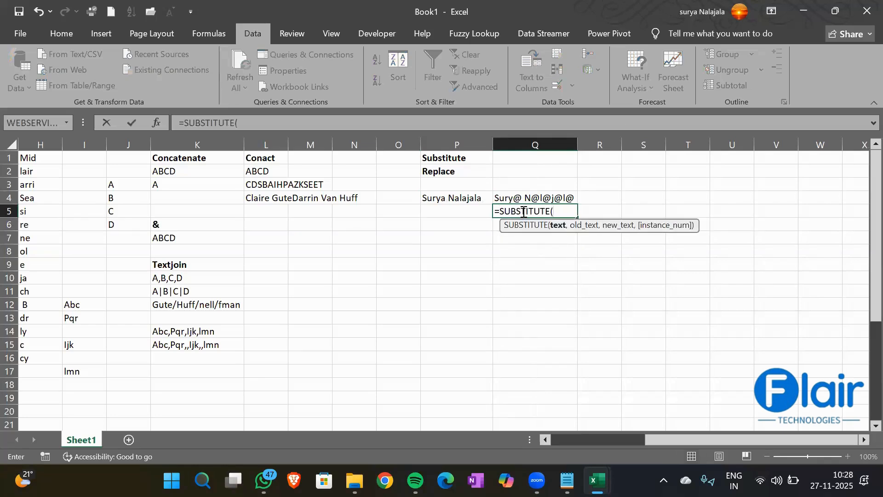
pyautogui.press('Left')
pyautogui.press('Up')
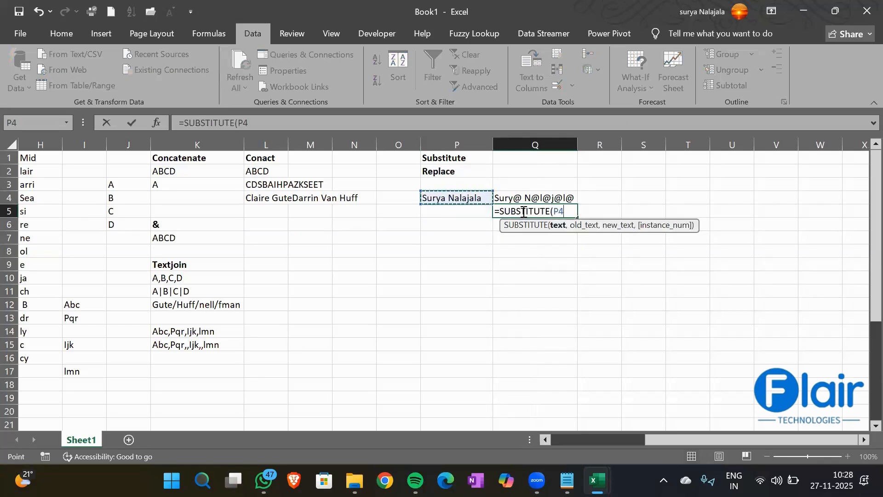
pyautogui.write(',"a"')
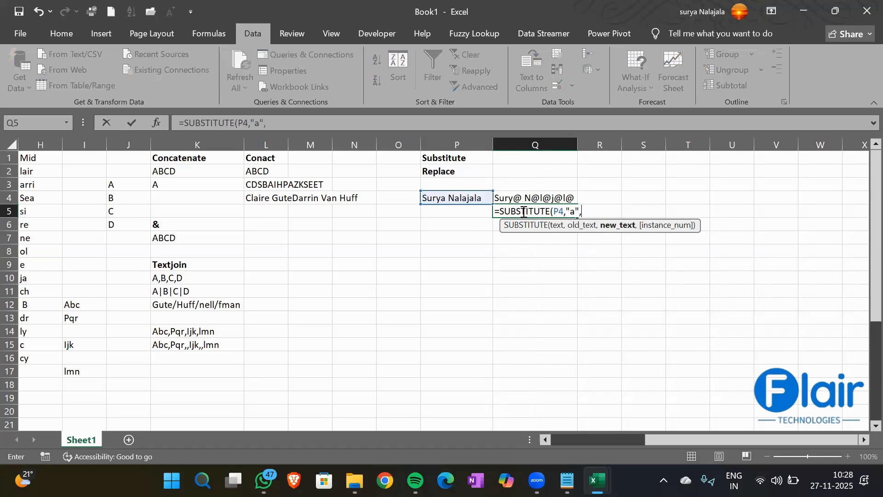
pyautogui.write(',"@",')
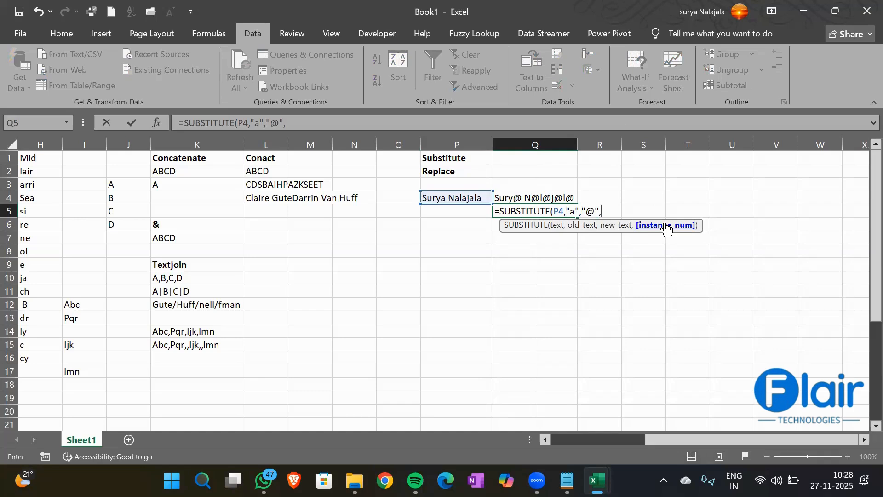
pyautogui.write('1)')
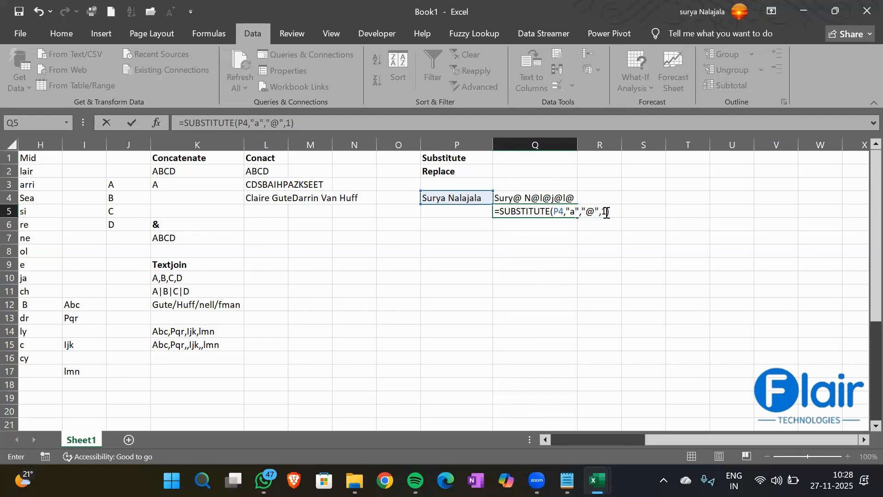
pyautogui.press('Return')
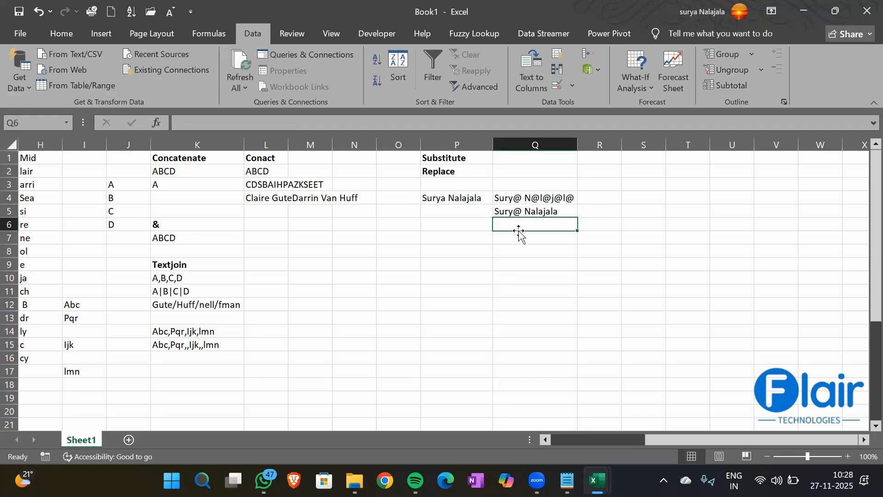
# - Enter =SUBSTITUTE(P4,"a","@",2) in Q6 so only the second a becomes @
pyautogui.write('=subst')
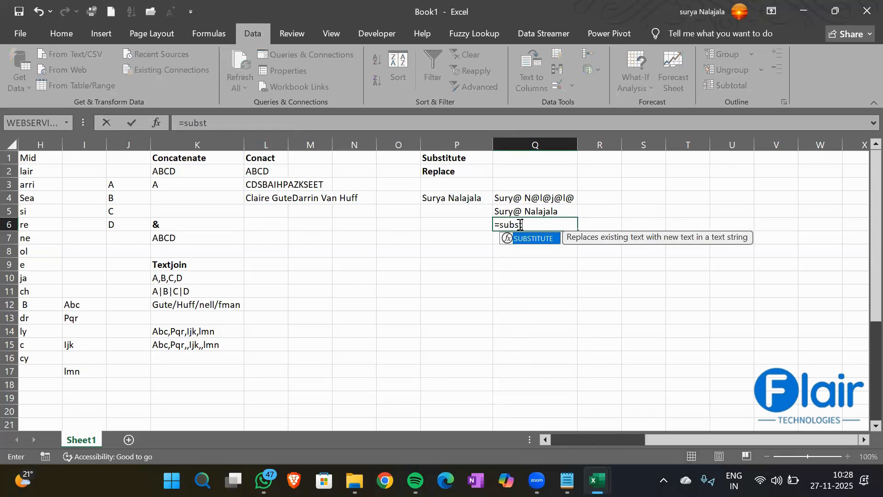
pyautogui.press('Tab')
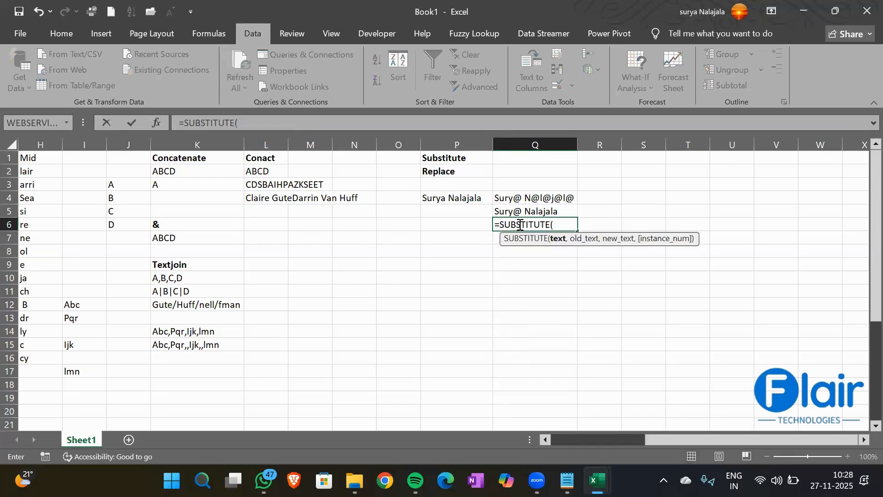
pyautogui.press('Left')
pyautogui.press('Up')
pyautogui.press('Up')
pyautogui.write(',')
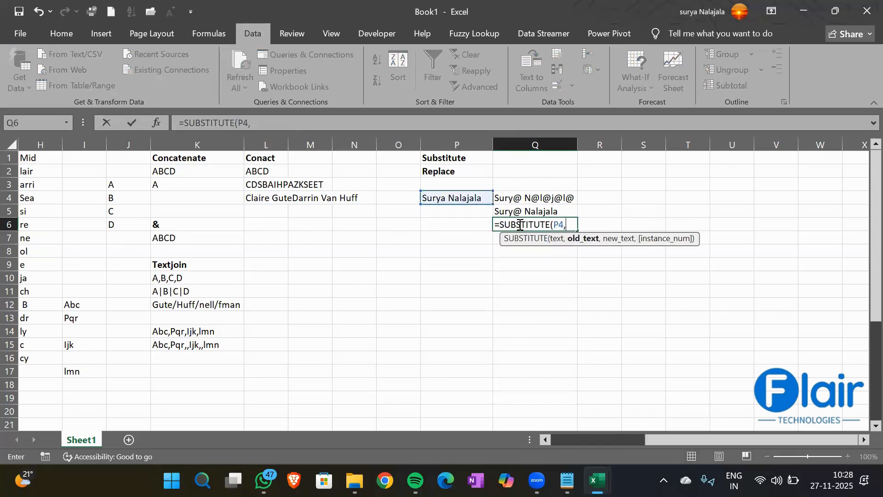
pyautogui.write('"a","@",')
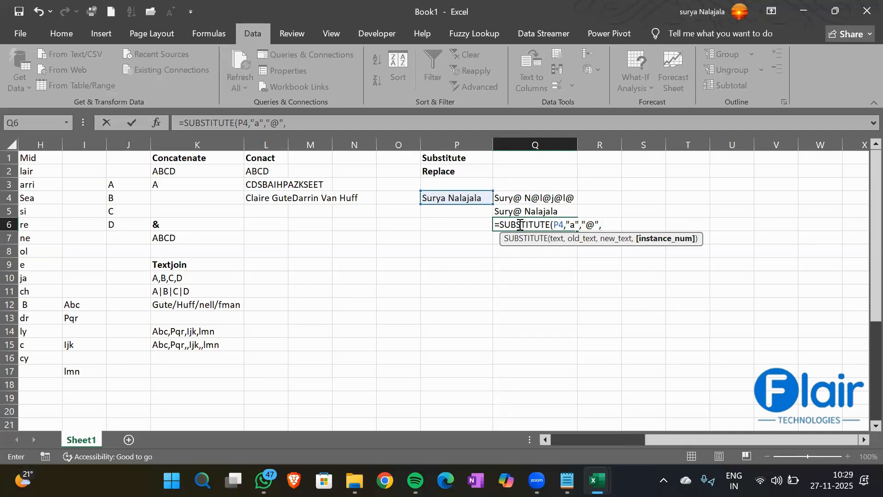
pyautogui.write('2)')
pyautogui.press('Return')
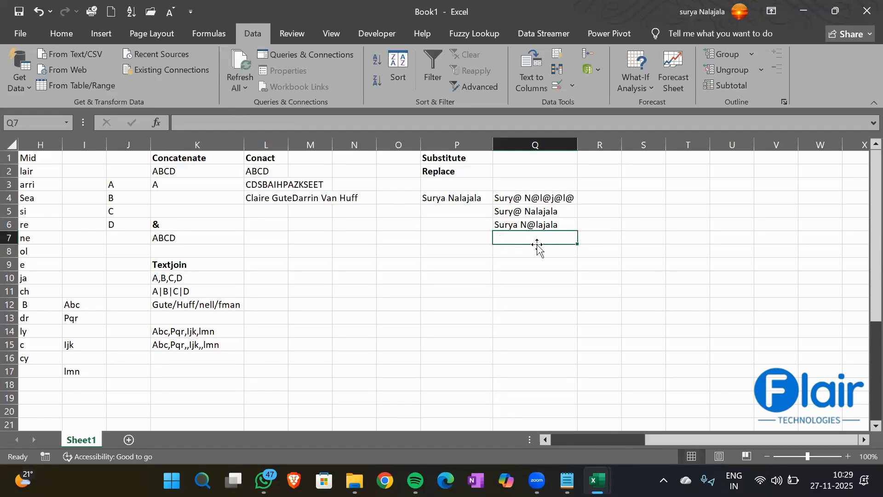
# - Enter =SUBSTITUTE(P4,"a","@",3) in Q7 so only the third a becomes @
pyautogui.write('=subst')
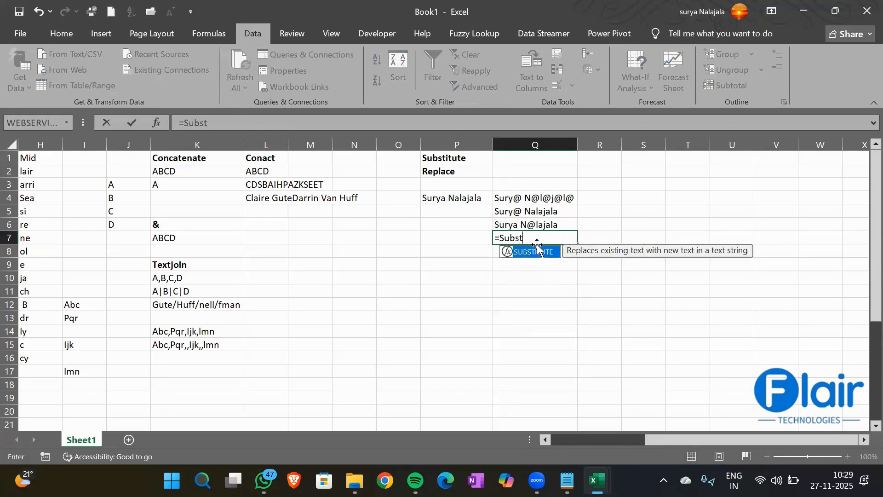
pyautogui.press('Tab')
pyautogui.press('Left')
pyautogui.press('Up')
pyautogui.press('Up')
pyautogui.press('Up')
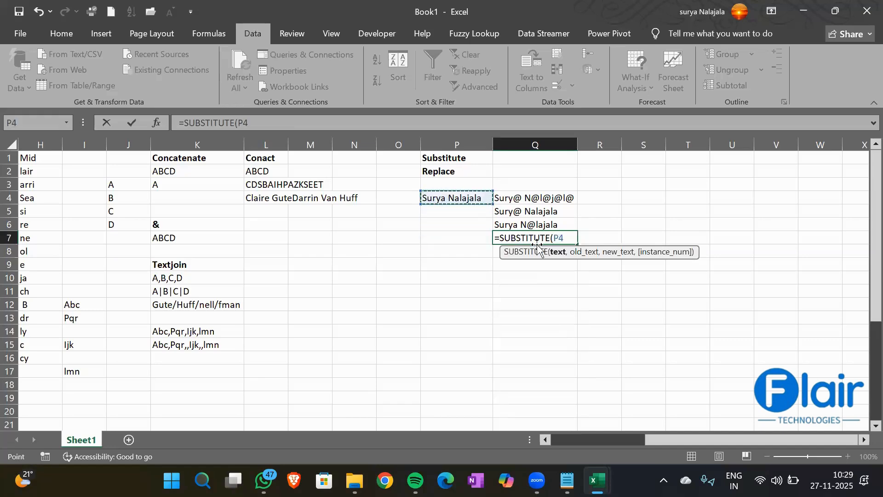
pyautogui.write(',"a","')
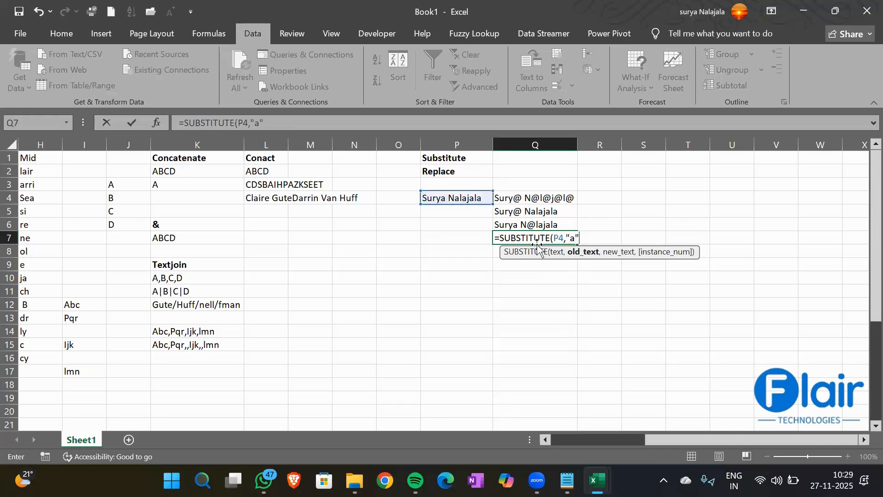
pyautogui.write('@"')
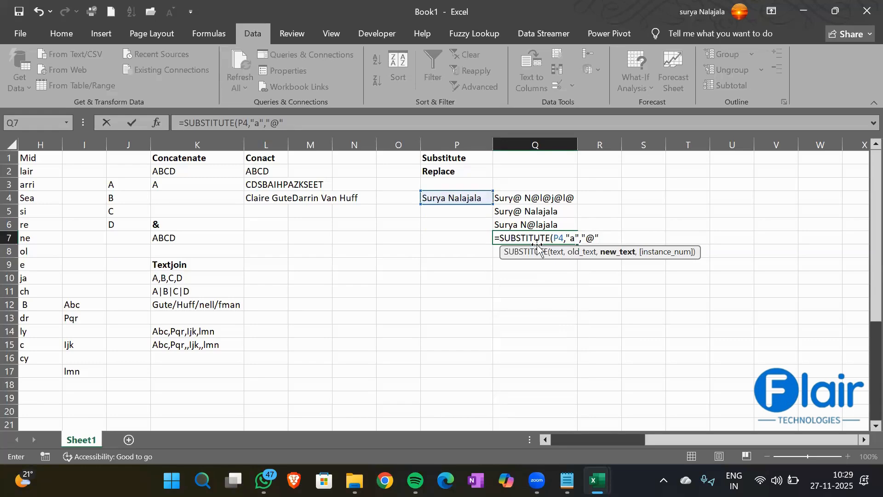
pyautogui.write(',3)')
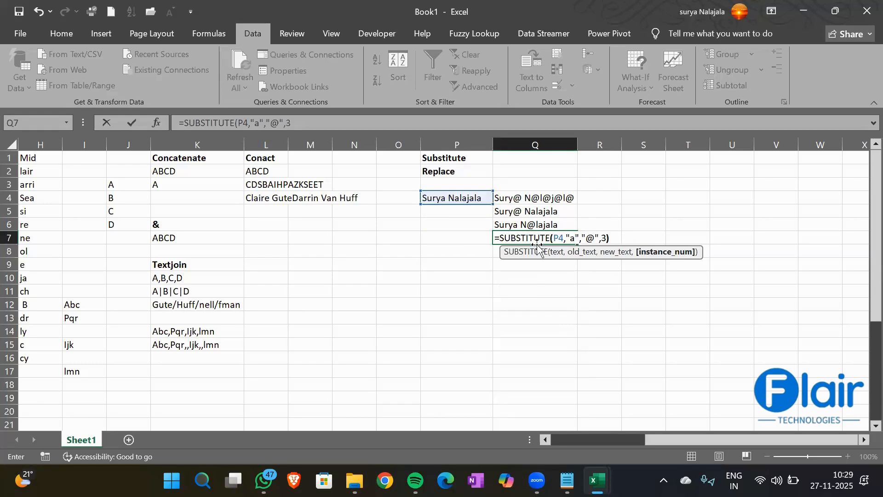
pyautogui.press('Return')
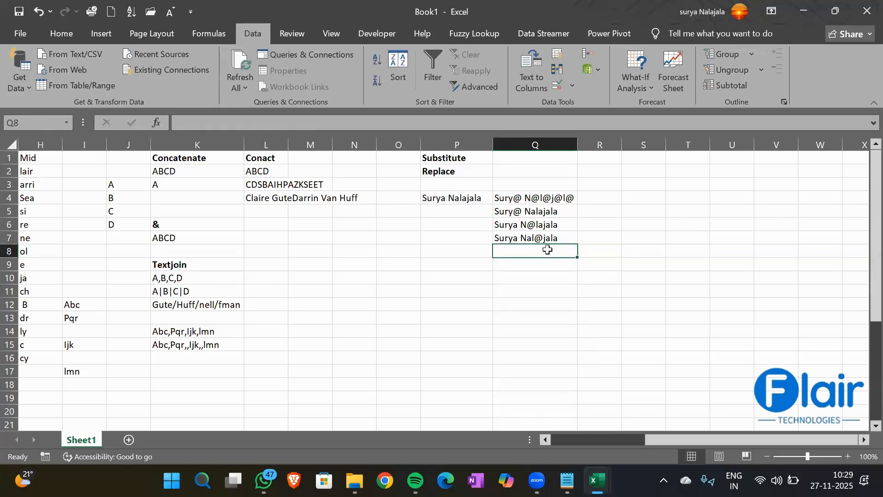
pyautogui.press('Up')
pyautogui.press('Up')
pyautogui.press('Up')
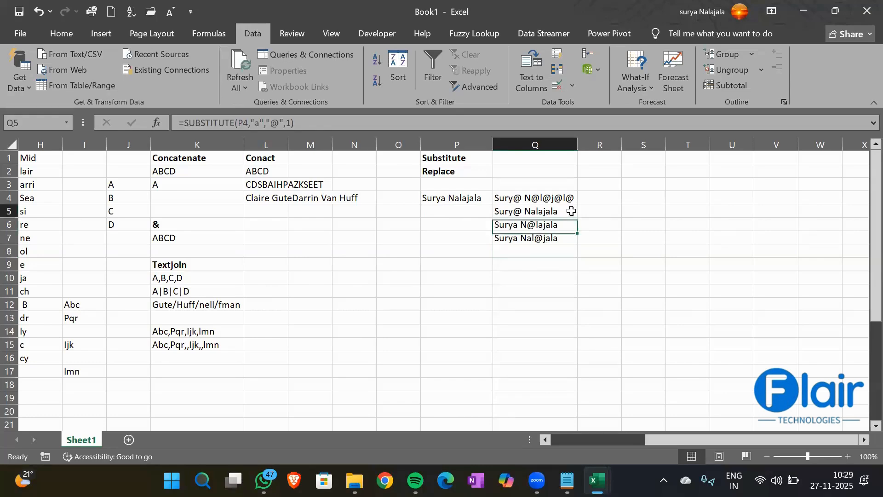
pyautogui.press('Down')
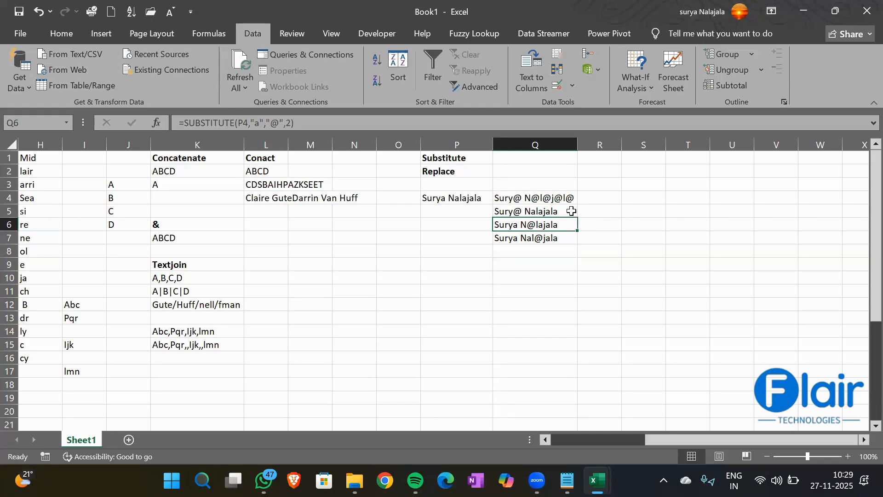
pyautogui.press('Down')
pyautogui.press('Up')
pyautogui.press('Up')
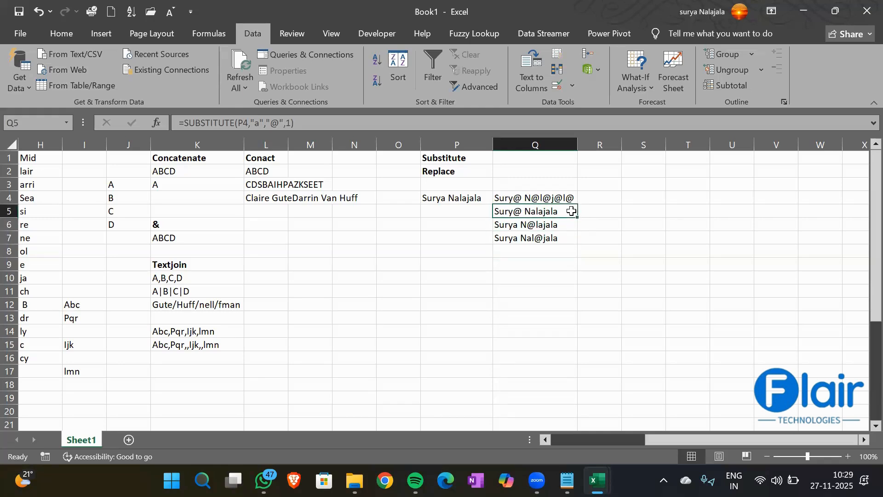
pyautogui.click(546, 194)
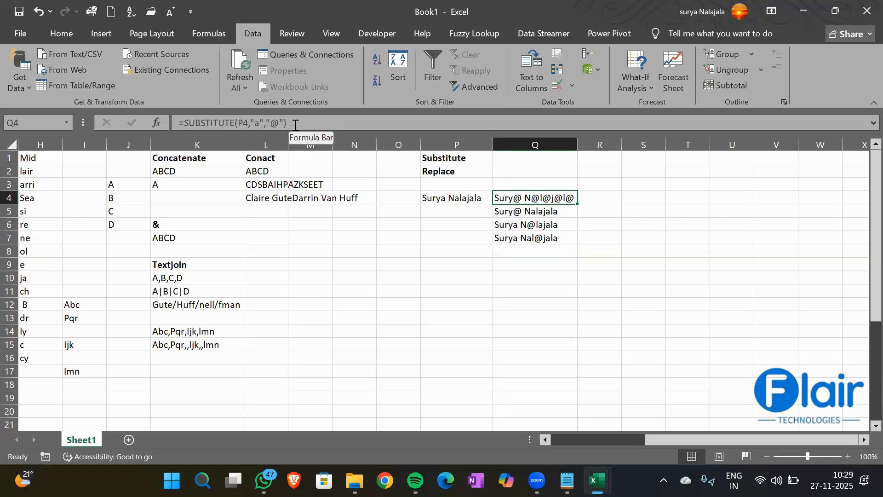
pyautogui.press('Down')
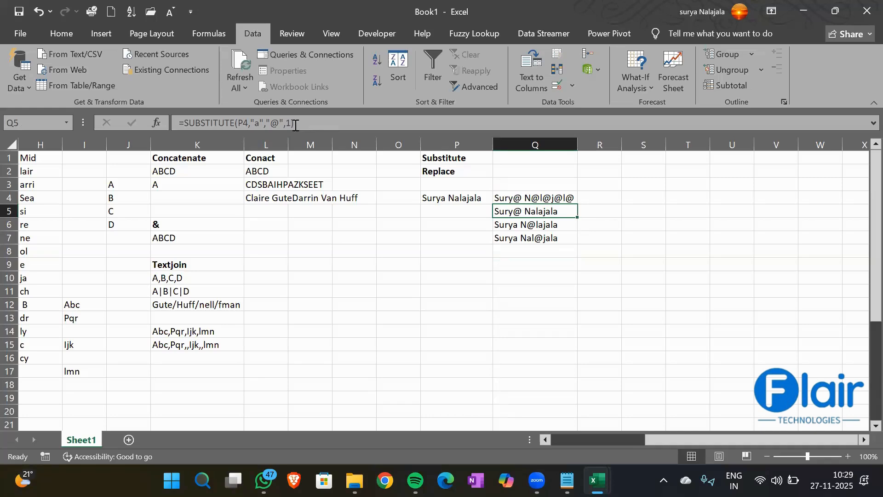
pyautogui.press('Down')
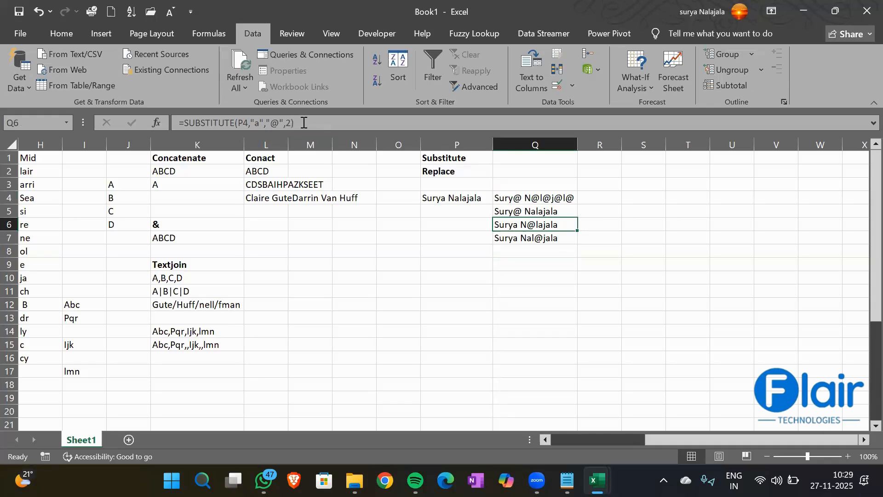
pyautogui.press('Down')
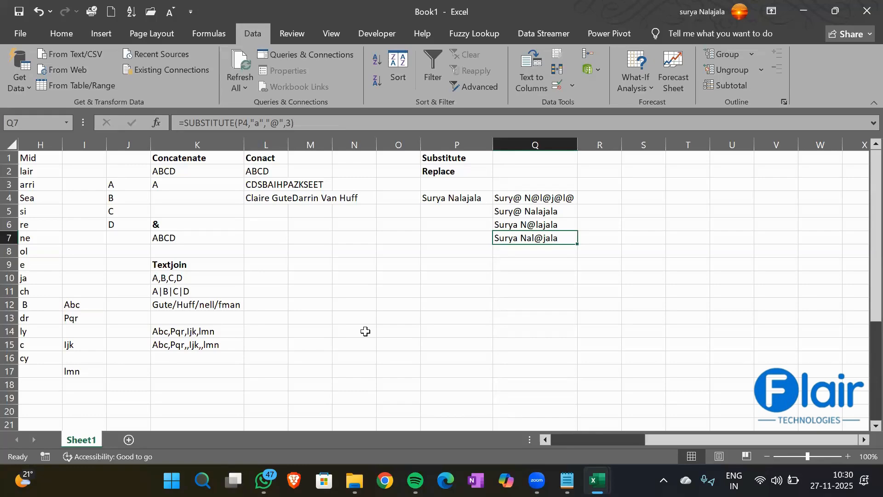
pyautogui.press('Down')
pyautogui.press('Down')
pyautogui.press('Left')
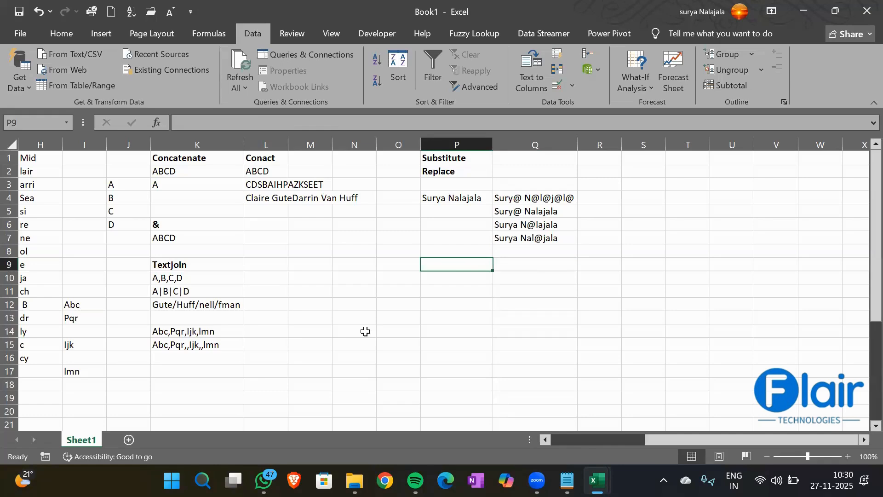
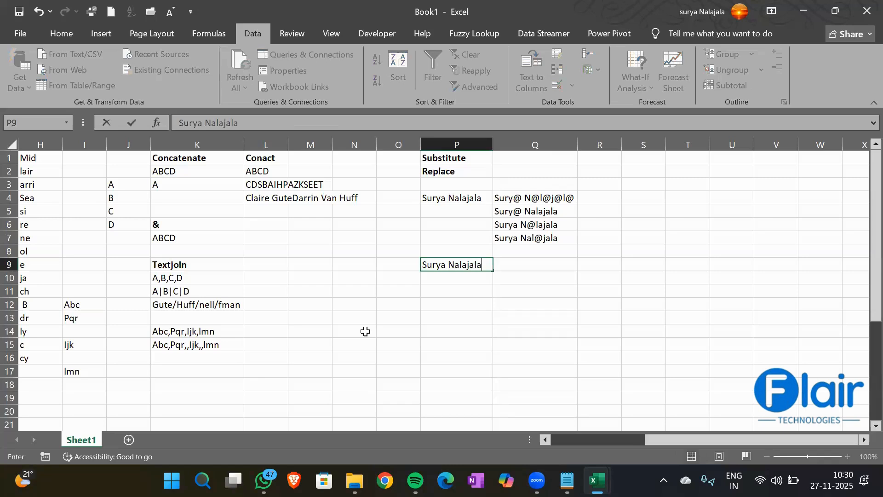
# - Type the full name into P9
pyautogui.press('Return')
pyautogui.press('Up')
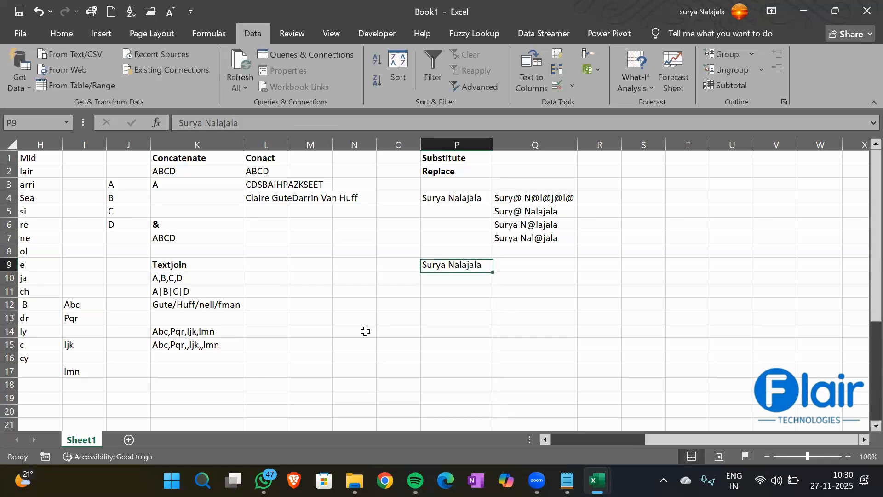
pyautogui.press('Right')
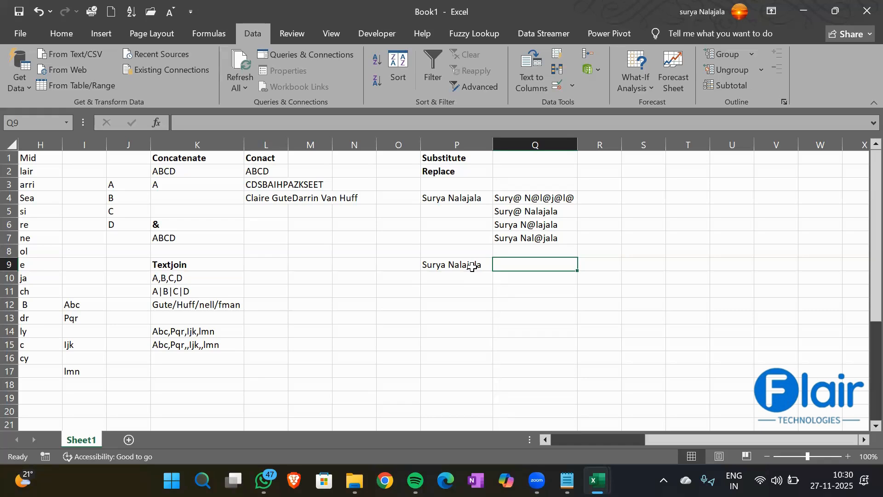
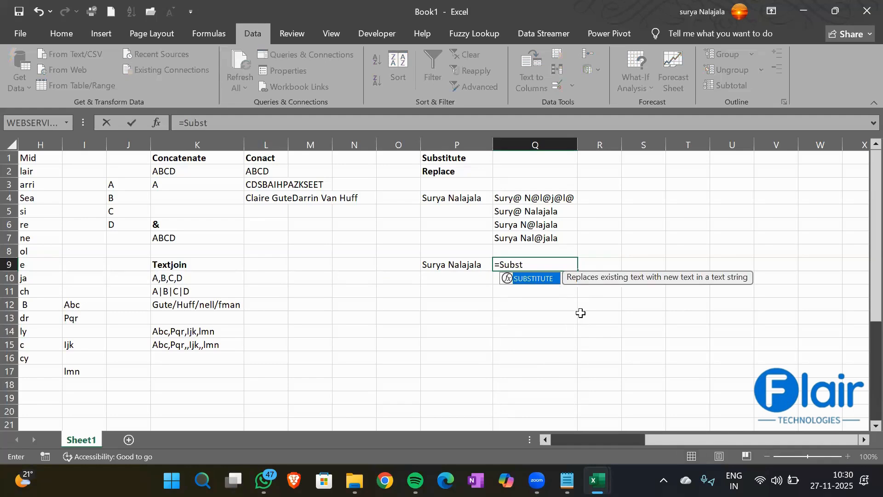
# - In Q9, enter a SUBSTITUTE formula on P9 that swaps the surname for a different surname
pyautogui.press('Tab')
pyautogui.press('Left')
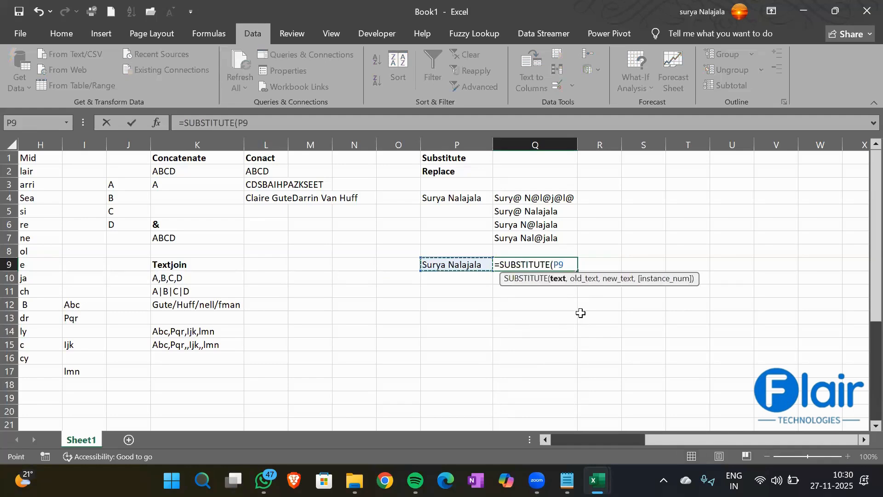
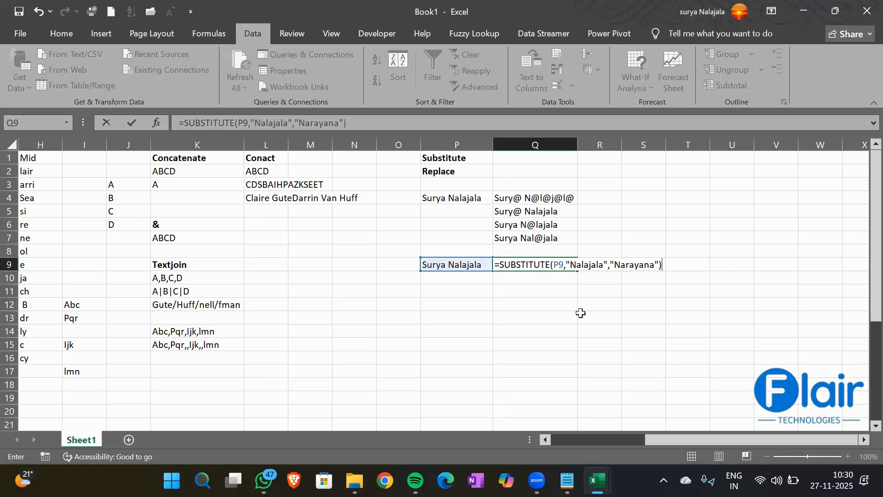
pyautogui.press('Return')
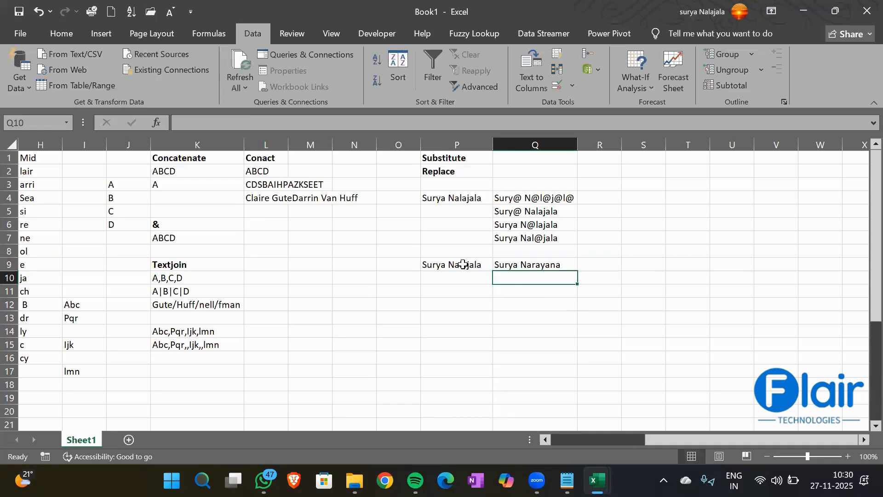
pyautogui.click(517, 263)
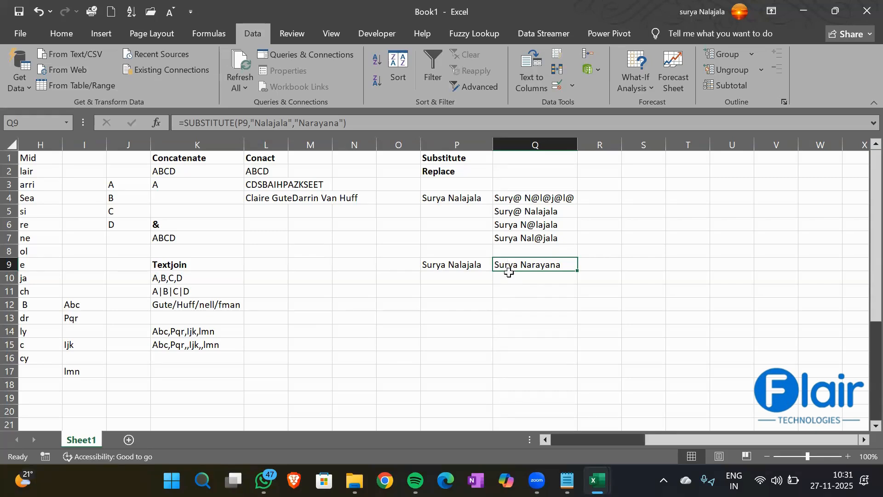
# - Enter =REPLACE(P9,7,8,…) in Q10, replacing 8 characters from position 7 with the new surname
pyautogui.click(512, 277)
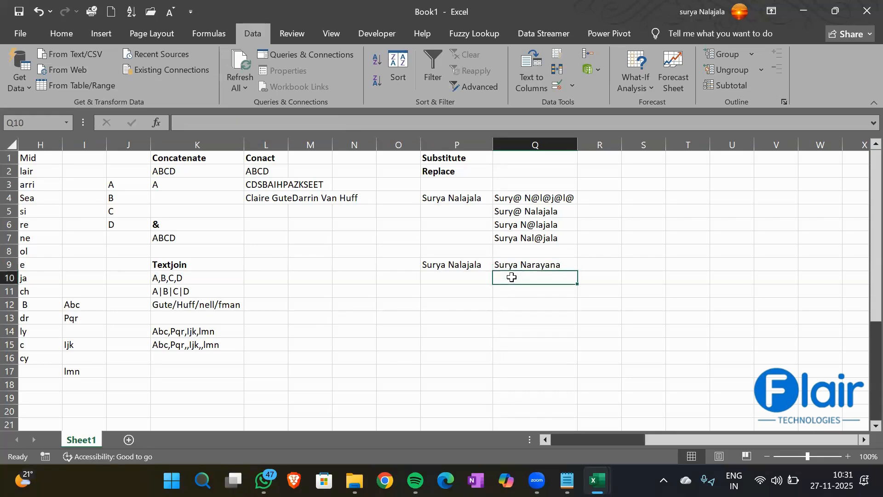
pyautogui.click(443, 171)
pyautogui.click(514, 277)
pyautogui.write('=Replac')
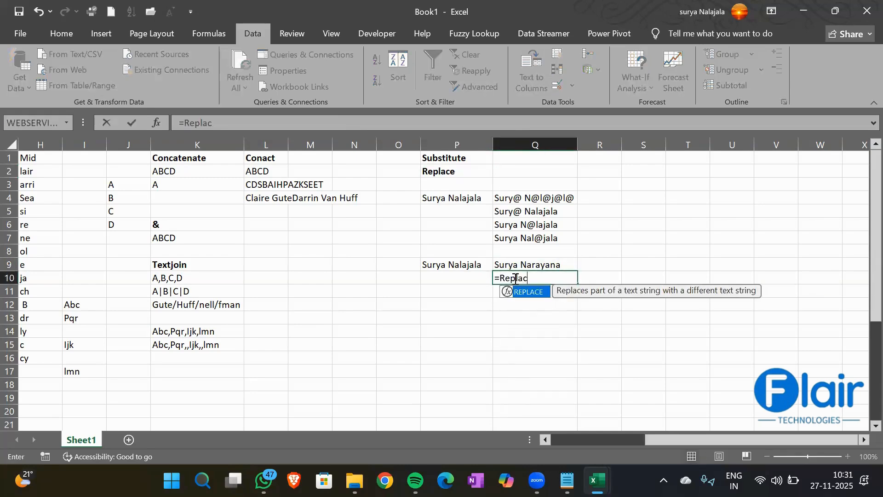
pyautogui.press('Tab')
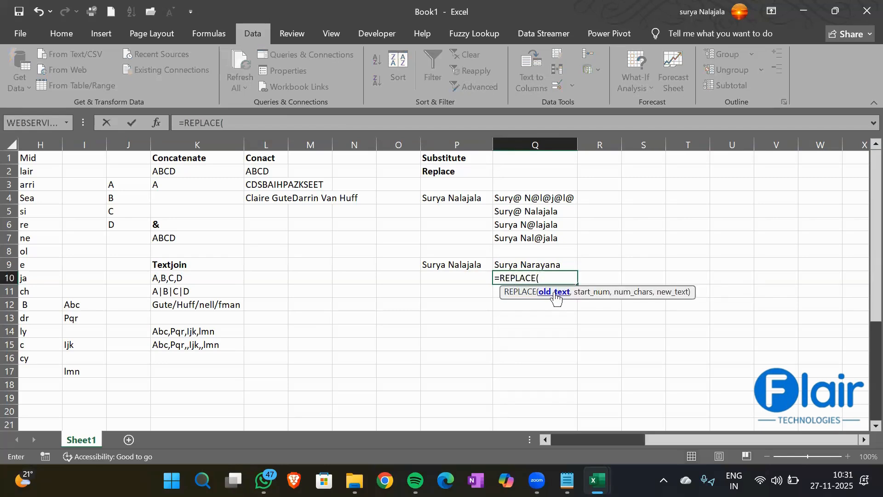
pyautogui.click(445, 266)
pyautogui.write(',')
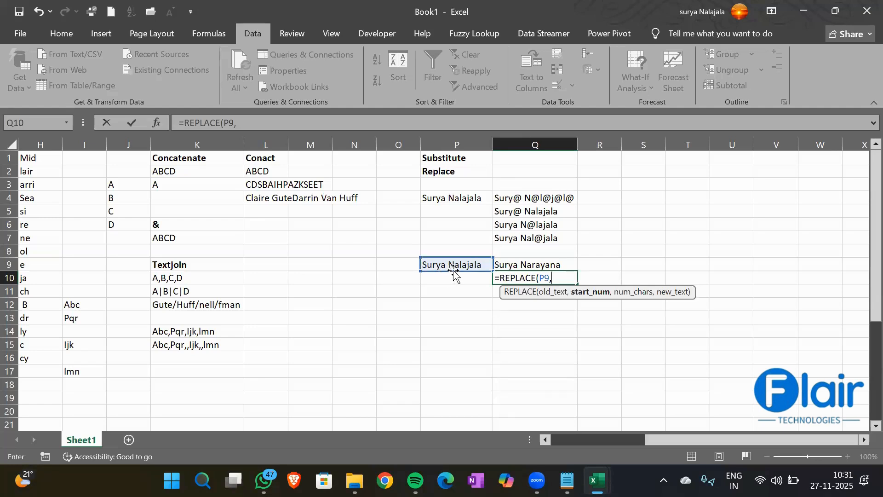
pyautogui.write('7,')
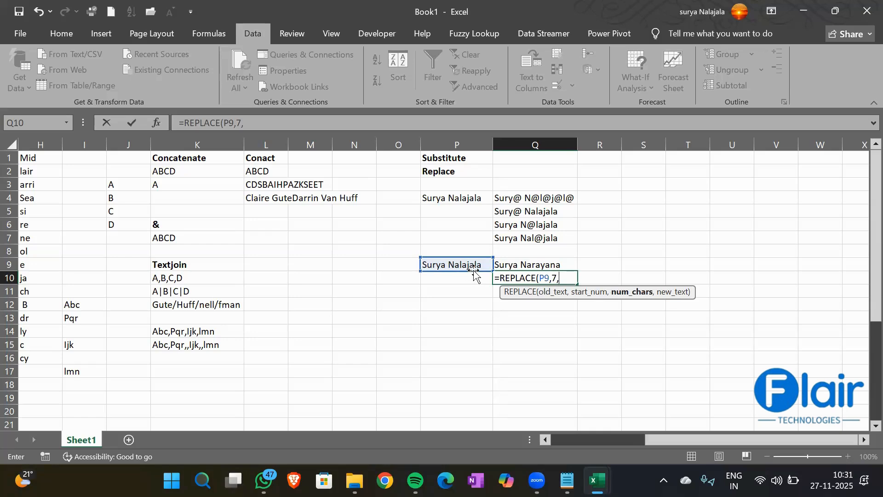
pyautogui.write('8')
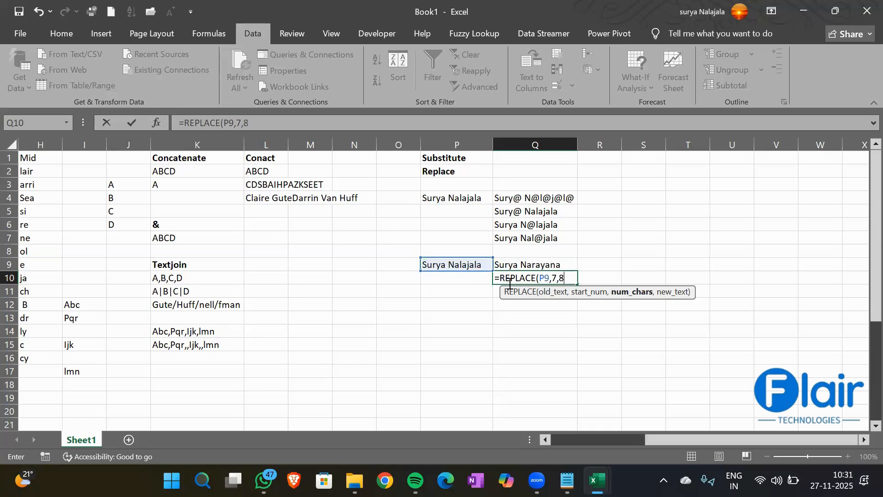
pyautogui.write(',"')
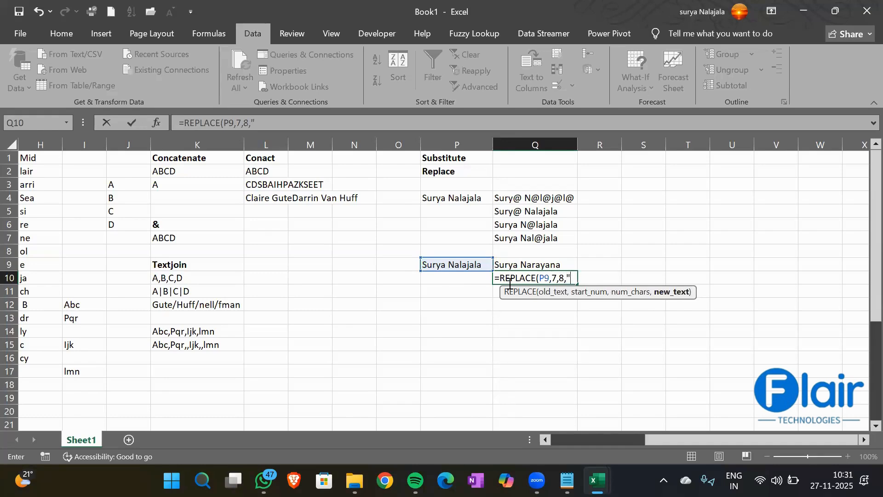
pyautogui.write('Narayana")')
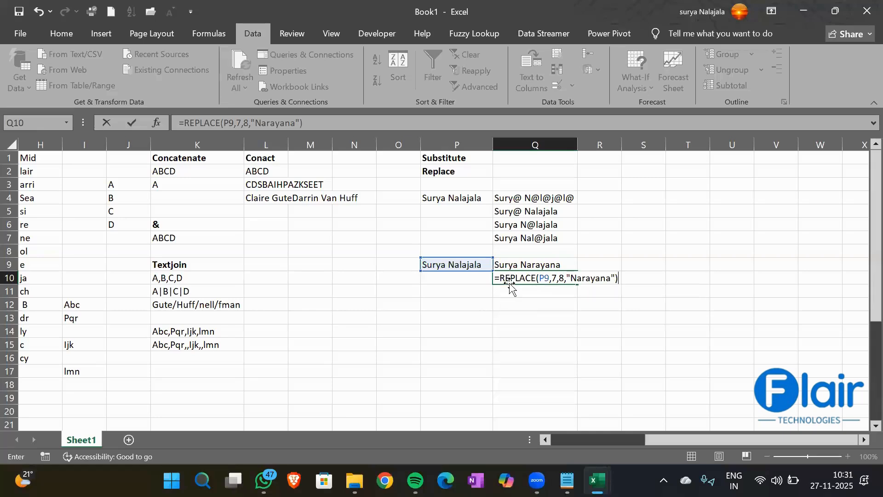
pyautogui.press('Return')
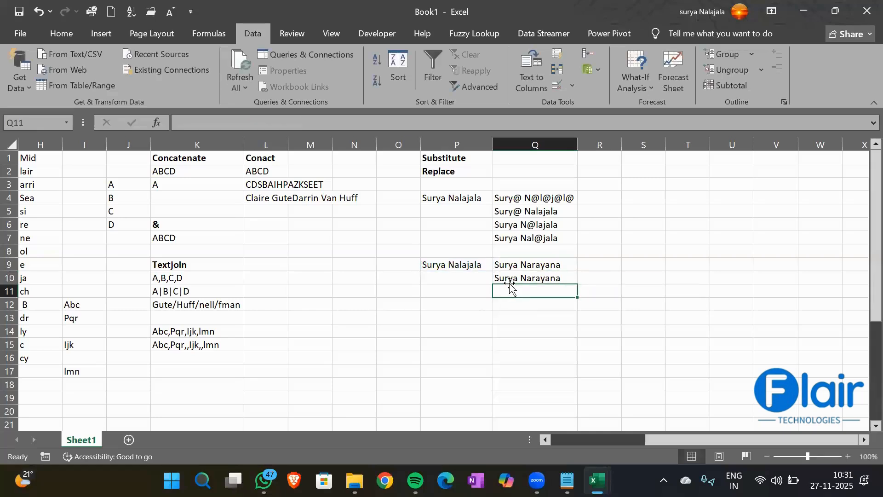
pyautogui.click(541, 278)
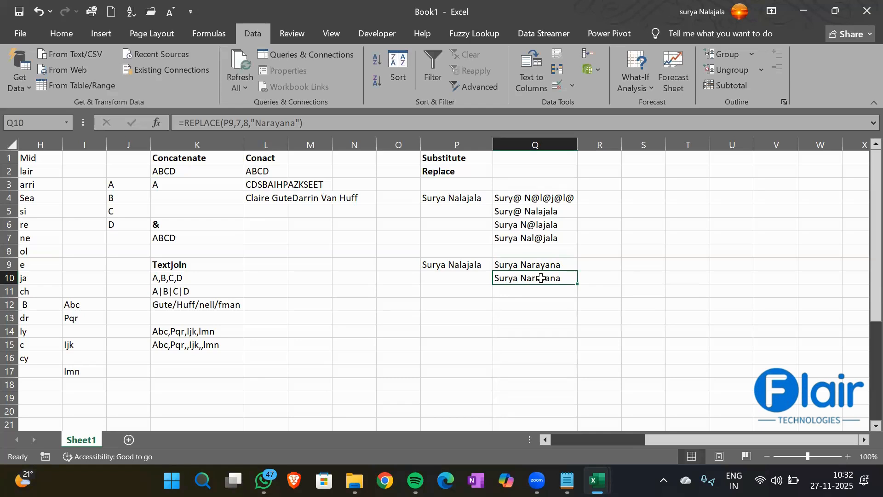
pyautogui.click(339, 160)
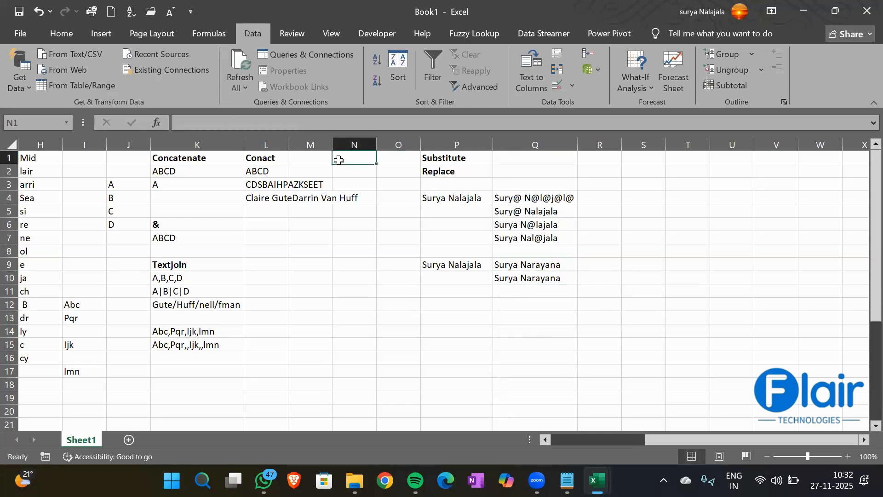
# - Copy the seven names in B2:B8 and paste them into S2:S8
pyautogui.press('Left')
pyautogui.press('Left')
pyautogui.press('Left')
pyautogui.press('Left')
pyautogui.press('Left')
pyautogui.press('Left')
pyautogui.press('Left')
pyautogui.press('Left')
pyautogui.press('Left')
pyautogui.press('Left')
pyautogui.press('Left')
pyautogui.press('Left')
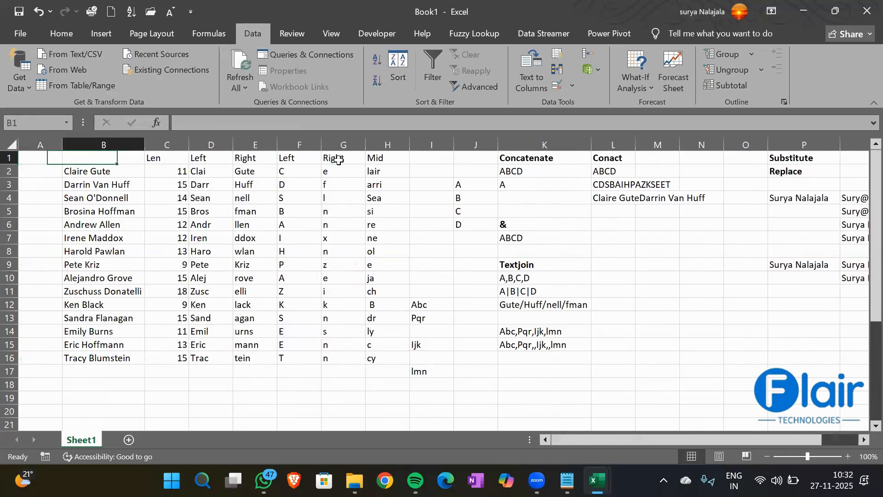
pyautogui.press('Down')
pyautogui.press('Down')
pyautogui.press('Up')
pyautogui.hotkey('shift', 'Down')
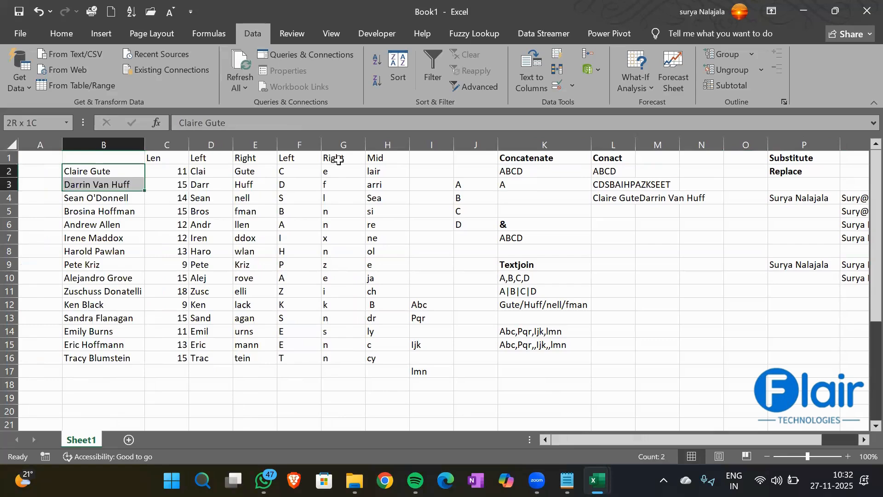
pyautogui.hotkey('shift', 'Down')
pyautogui.hotkey('shift', 'Down')
pyautogui.hotkey('shift', 'Down')
pyautogui.hotkey('shift', 'Down')
pyautogui.hotkey('shift', 'Down')
pyautogui.hotkey('ctrl', 'c')
pyautogui.press('Right')
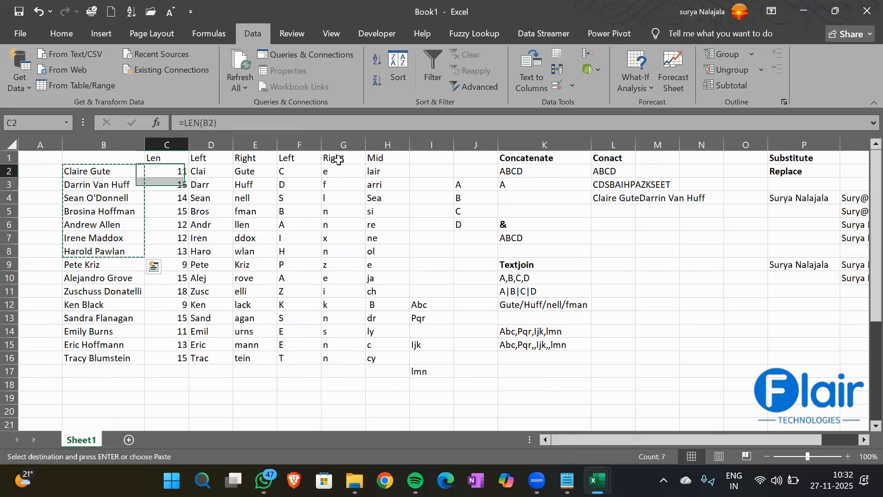
pyautogui.press('Right')
pyautogui.press('Right')
pyautogui.press('Right')
pyautogui.press('Right')
pyautogui.press('Right')
pyautogui.press('Right')
pyautogui.press('Right')
pyautogui.press('Right')
pyautogui.press('Right')
pyautogui.press('Right')
pyautogui.press('Right')
pyautogui.press('Right')
pyautogui.press('Right')
pyautogui.press('Right')
pyautogui.press('Right')
pyautogui.press('Right')
pyautogui.press('Right')
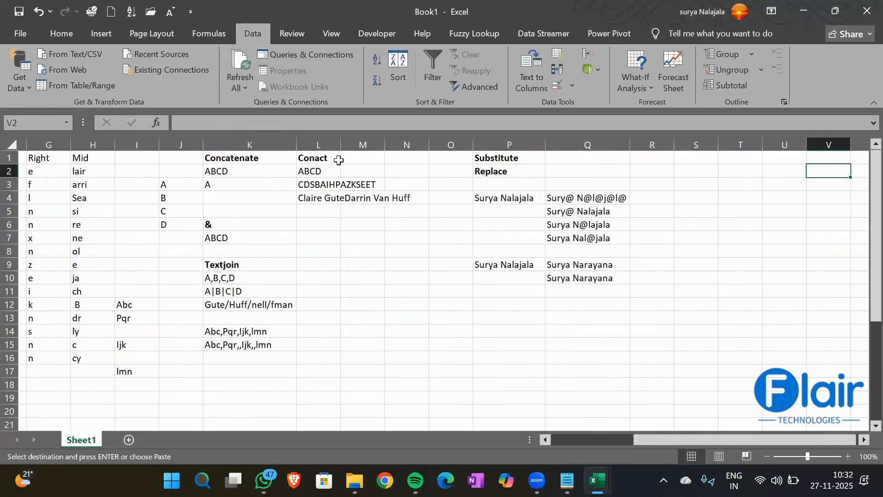
pyautogui.press('Left')
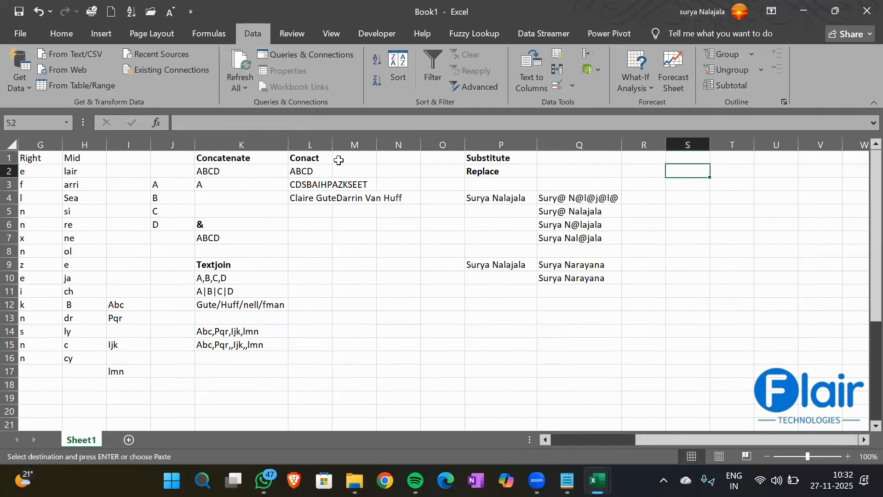
pyautogui.hotkey('ctrl', 'v')
pyautogui.press('Right')
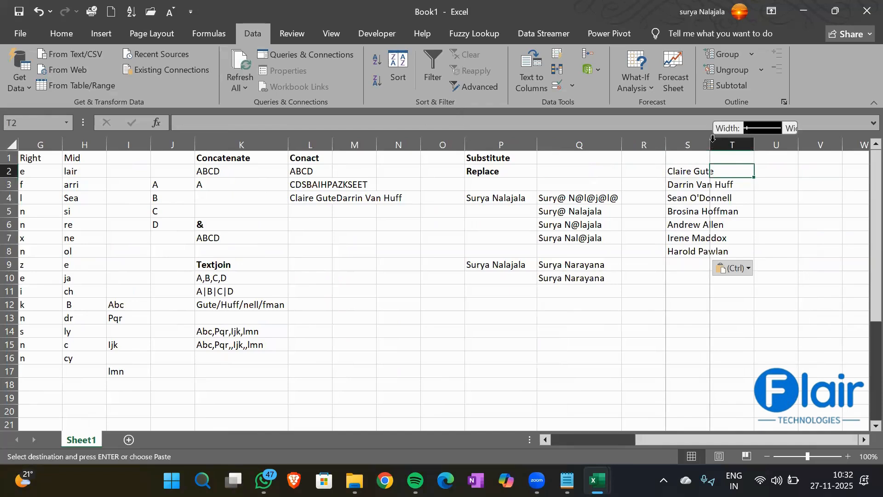
# - AutoFit column S to the longest name and review the pasted names in S2:S8
pyautogui.doubleClick(711, 142)
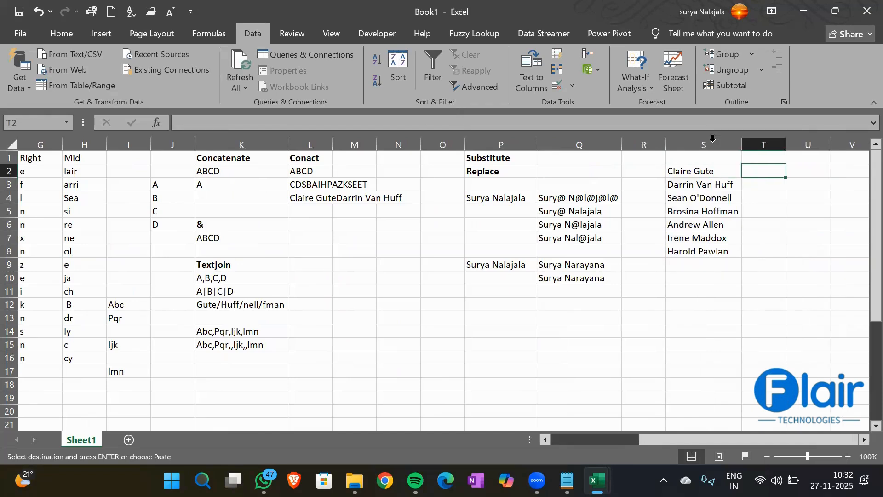
pyautogui.click(676, 173)
pyautogui.moveTo(678, 182); pyautogui.dragTo(692, 260)
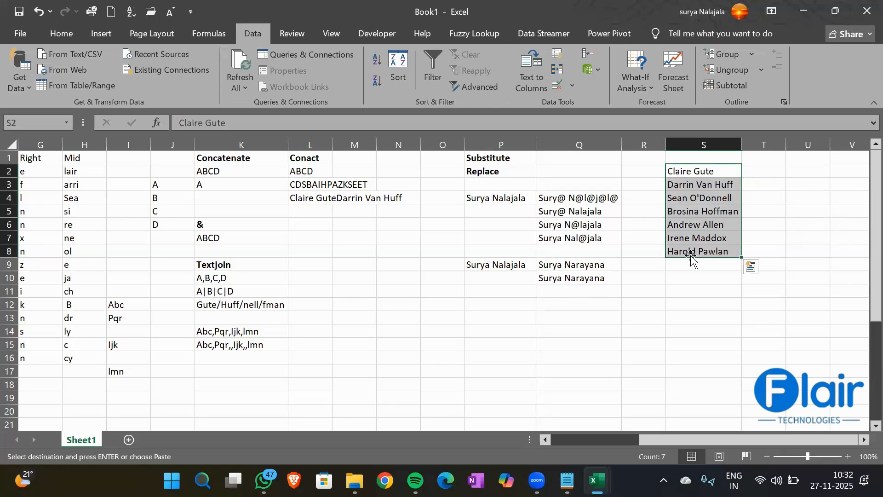
pyautogui.moveTo(680, 172); pyautogui.dragTo(686, 253)
# - Enter =SUBSTITUTE(S2,"Cla","ABC") in T2
pyautogui.click(754, 159)
pyautogui.write('=Subst')
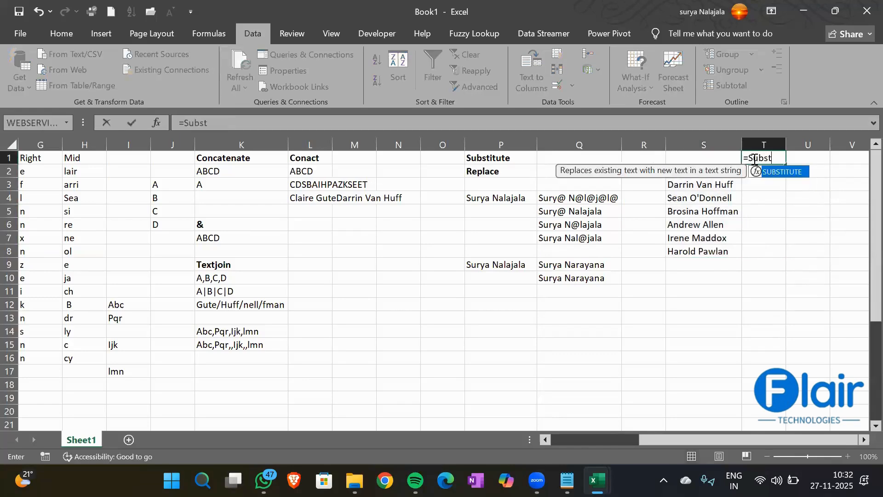
pyautogui.press('Tab')
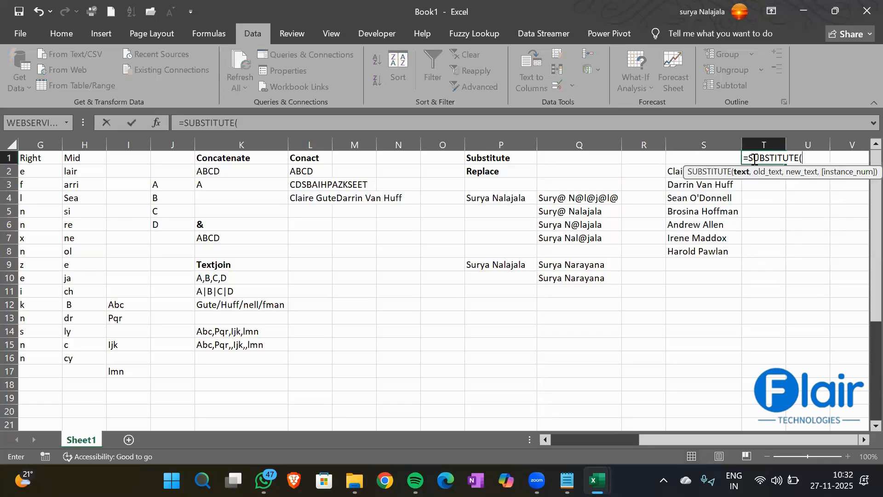
pyautogui.press('Escape')
pyautogui.press('Down')
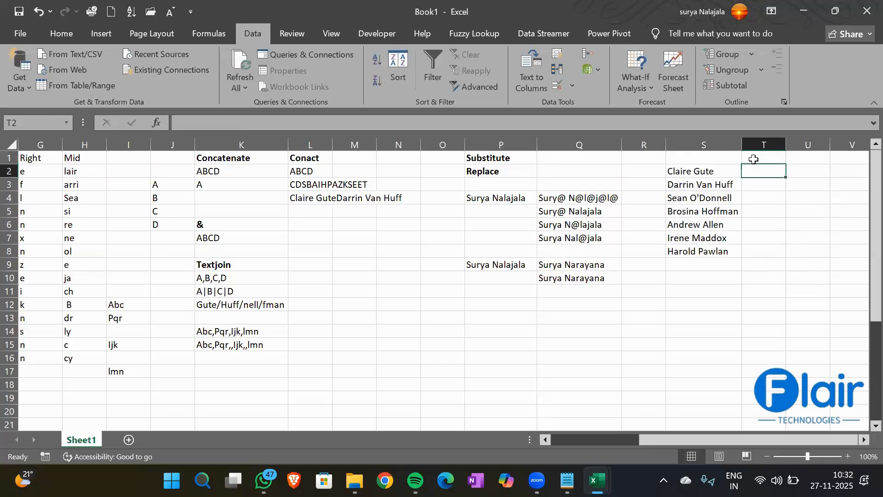
pyautogui.write('=Subs')
pyautogui.press('Tab')
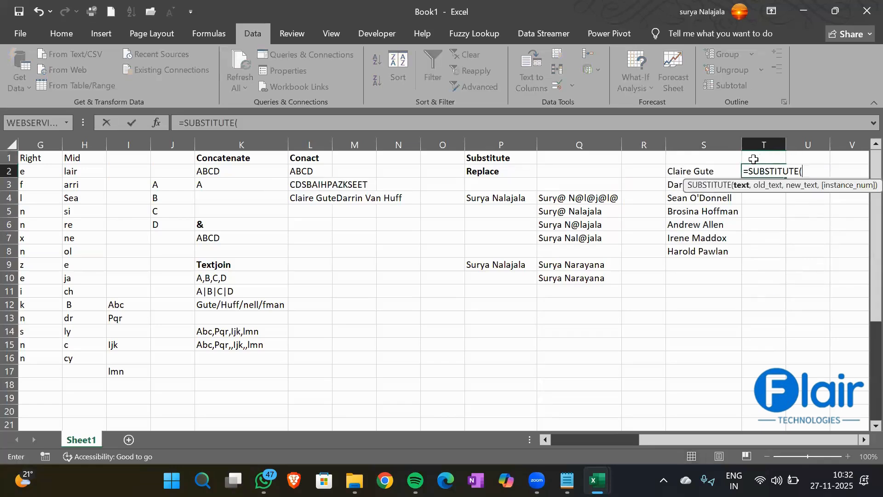
pyautogui.press('Left')
pyautogui.write(',')
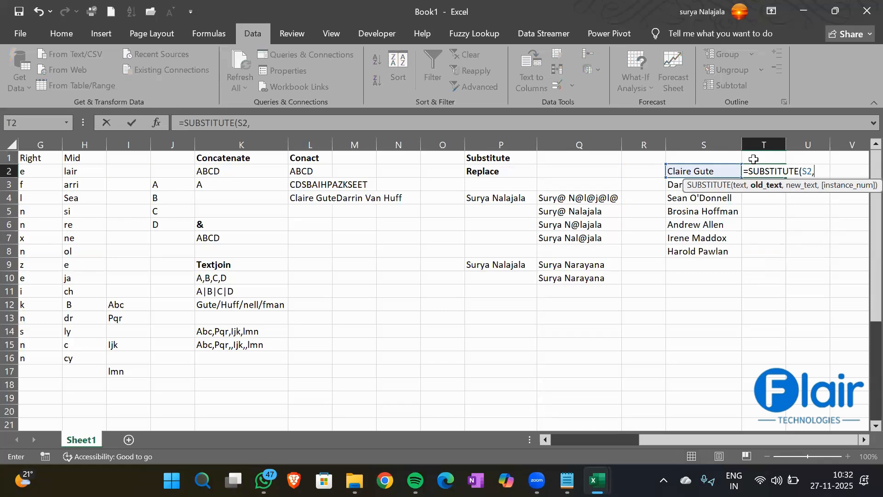
pyautogui.write('"Cla","A')
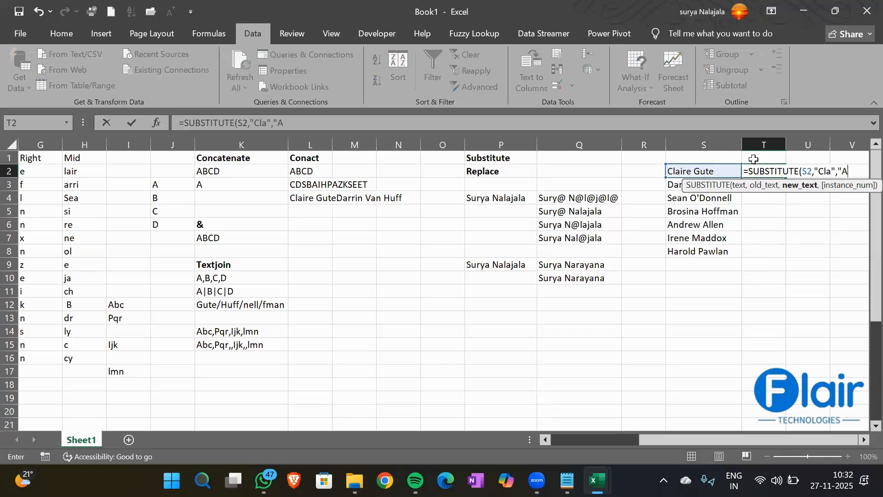
pyautogui.write('BC")')
pyautogui.press('Return')
# - Fill the T2 formula down to T8, check the results, and AutoFit column T
pyautogui.click(760, 169)
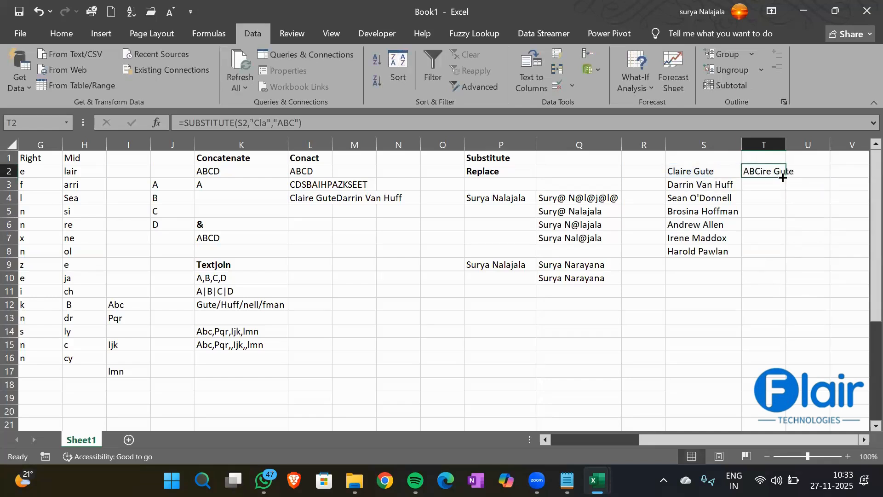
pyautogui.doubleClick(786, 177)
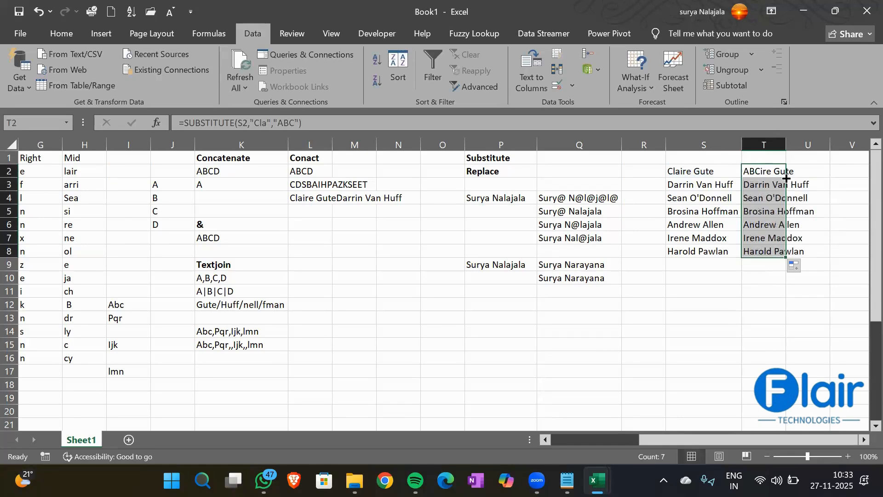
pyautogui.click(763, 172)
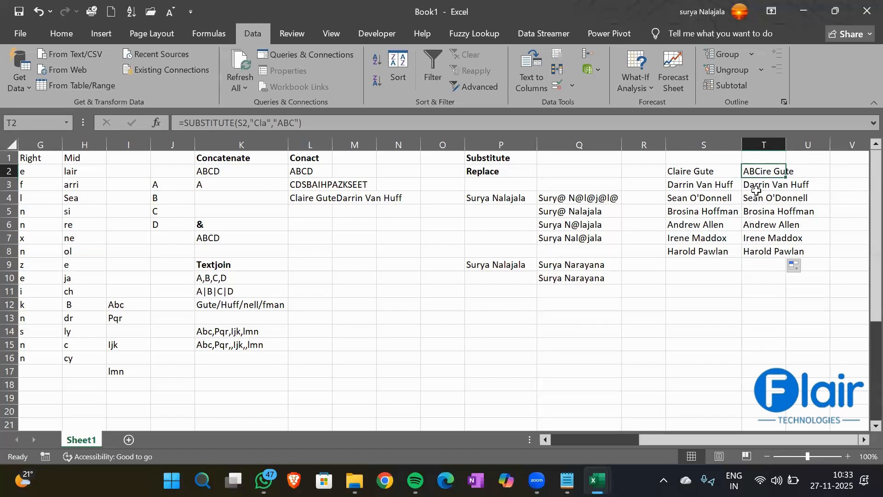
pyautogui.click(691, 186)
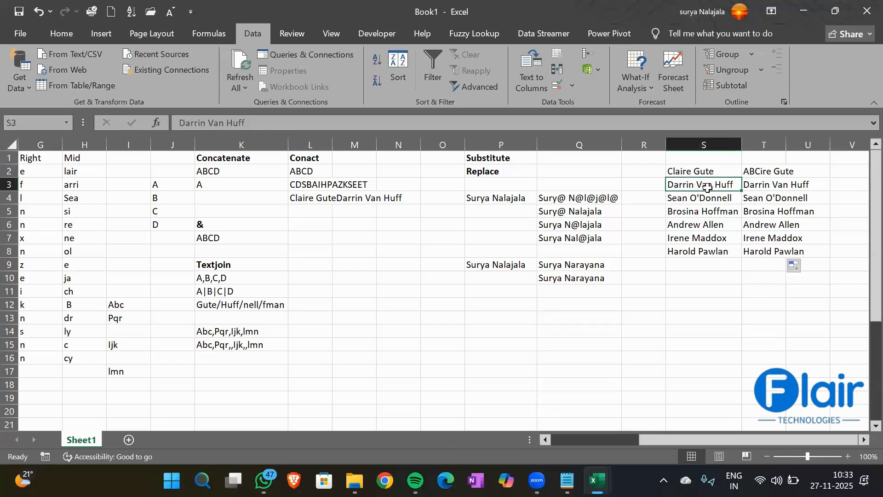
pyautogui.click(760, 183)
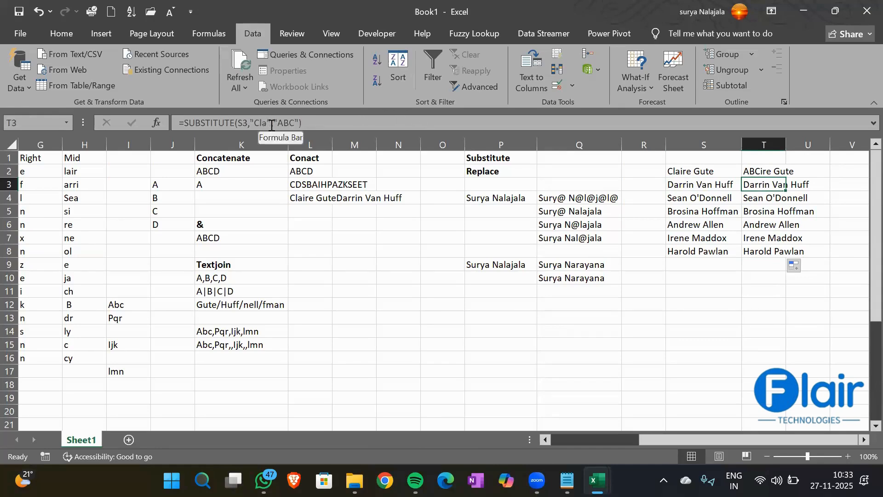
pyautogui.doubleClick(786, 145)
pyautogui.press('Up')
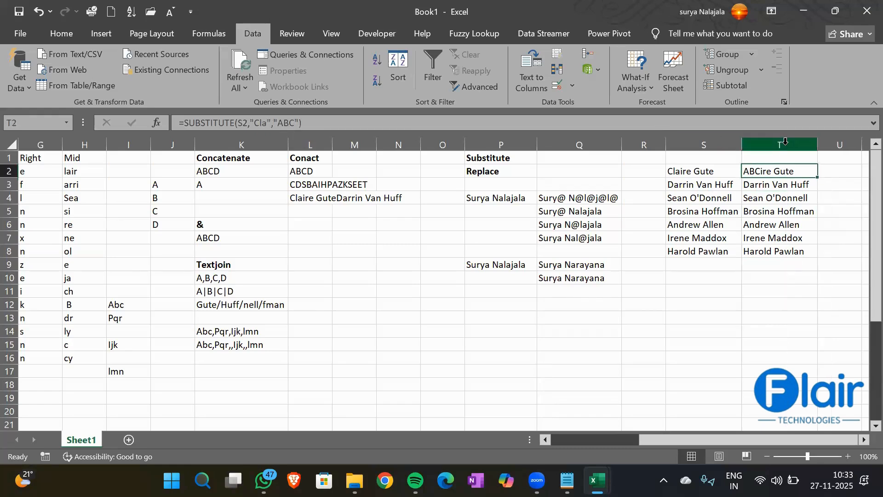
pyautogui.press('Right')
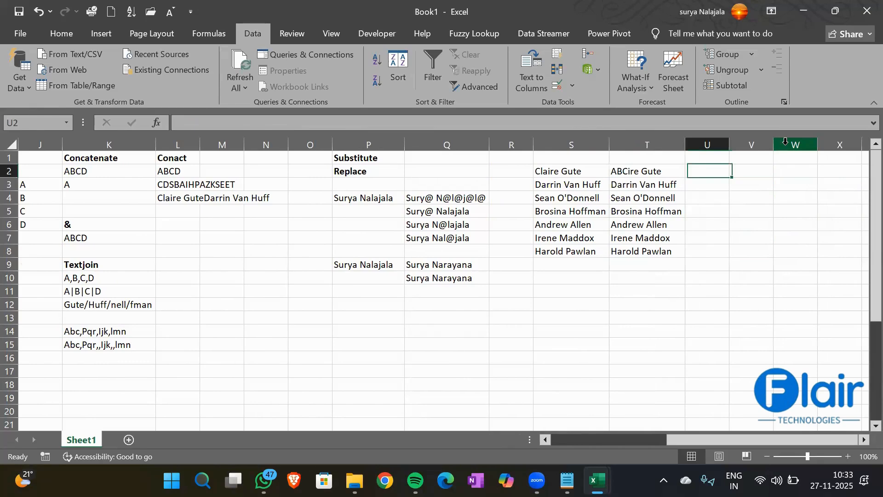
# - Enter =REPLACE(S2,1,3,"ABC") in U2
pyautogui.write('=Re')
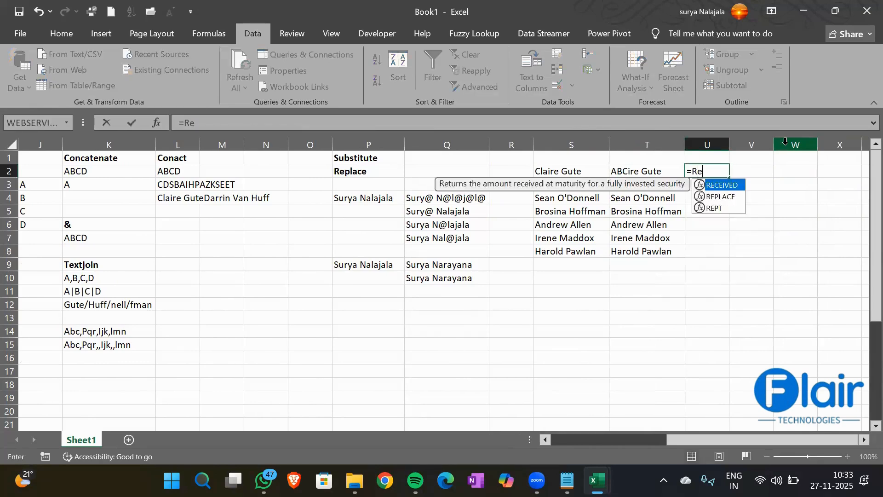
pyautogui.write('place(')
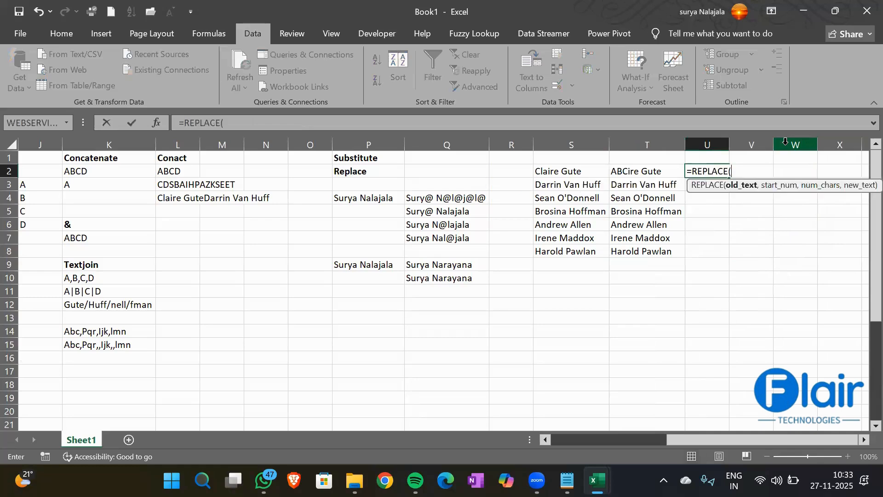
pyautogui.press('Left')
pyautogui.press('Left')
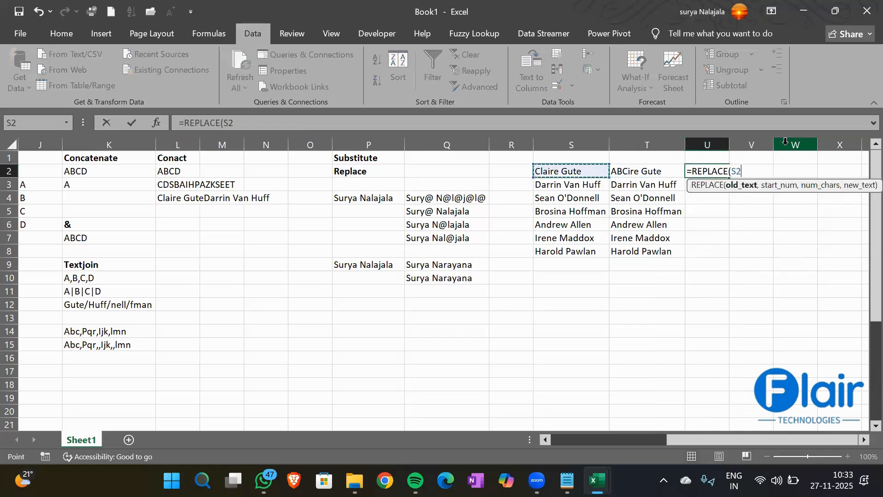
pyautogui.write(',1,3')
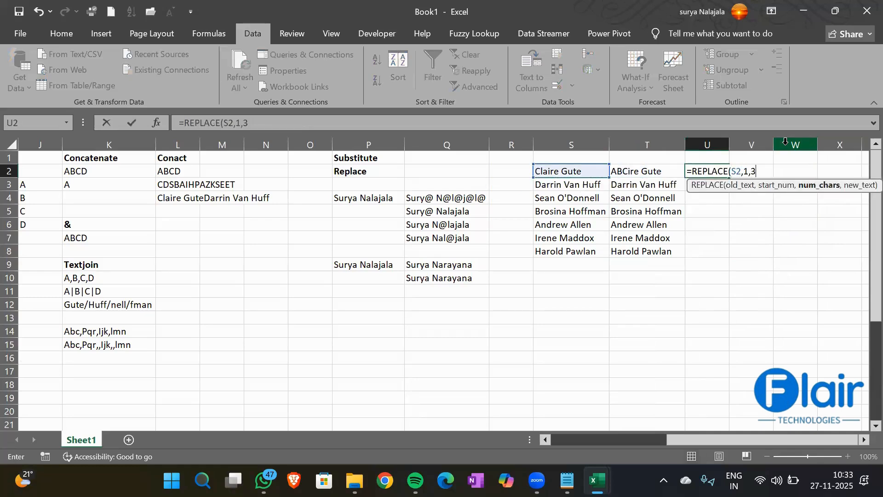
pyautogui.write(',"AB')
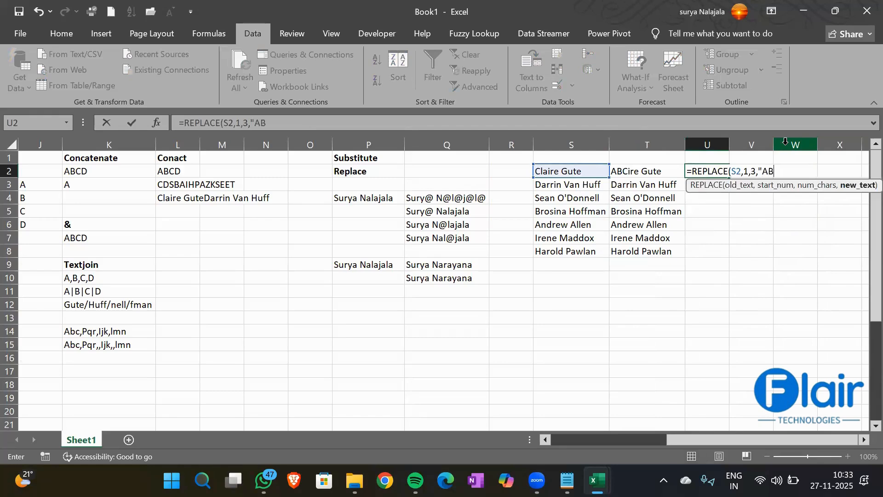
pyautogui.write('C")')
pyautogui.press('Return')
# - Extend the REPLACE formula to U8, widen column U, and compare U2:U8 with T2:T8
pyautogui.press('Up')
pyautogui.hotkey('shift', 'Down')
pyautogui.hotkey('shift', 'Down')
pyautogui.hotkey('shift', 'Down')
pyautogui.hotkey('shift', 'Down')
pyautogui.hotkey('shift', 'Down')
pyautogui.hotkey('shift', 'Down')
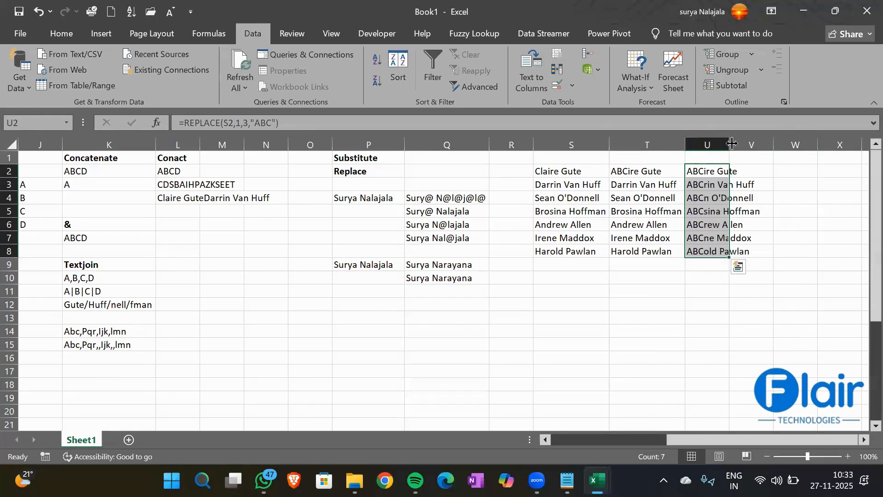
pyautogui.doubleClick(731, 144)
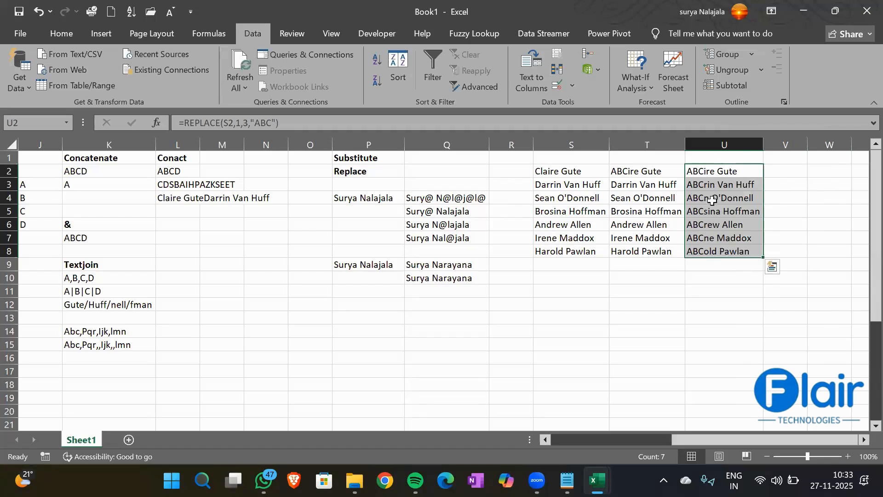
pyautogui.moveTo(645, 174); pyautogui.dragTo(649, 251)
pyautogui.click(706, 171)
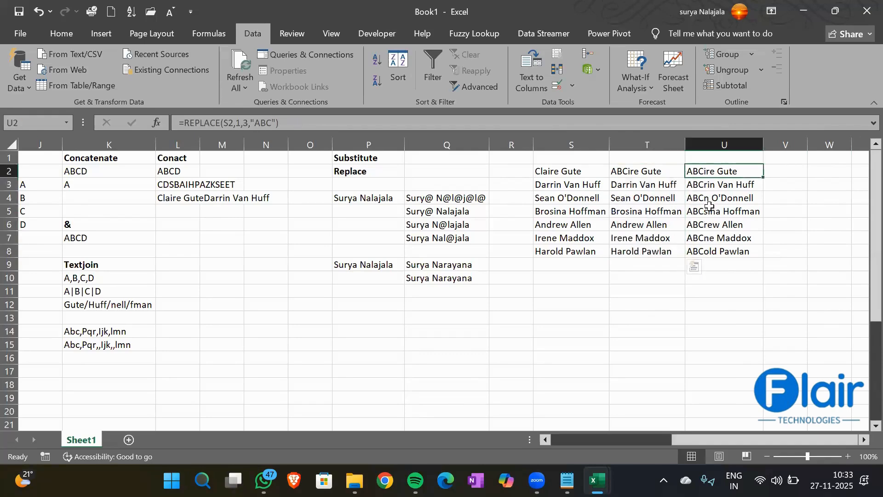
pyautogui.moveTo(709, 206); pyautogui.dragTo(713, 247)
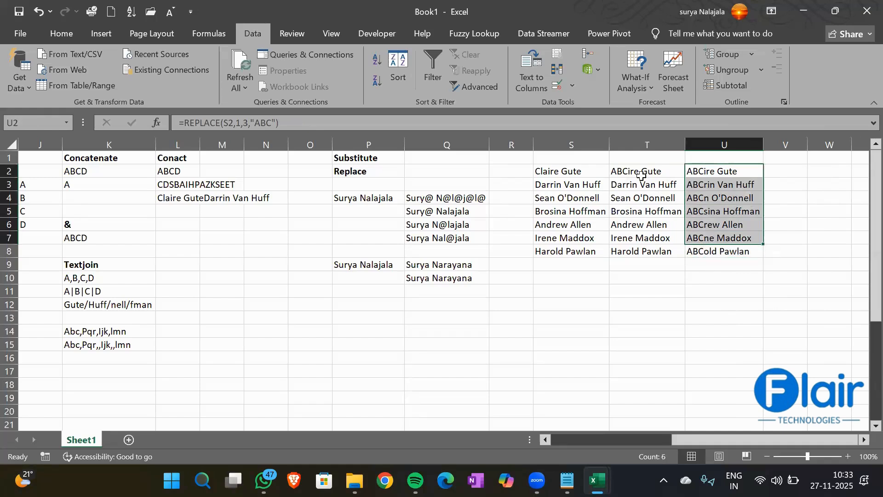
pyautogui.moveTo(642, 175); pyautogui.dragTo(646, 249)
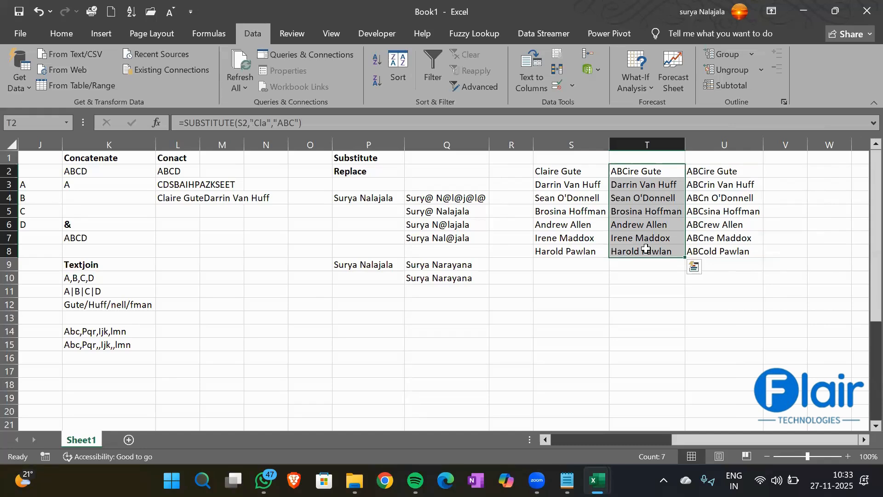
pyautogui.click(439, 275)
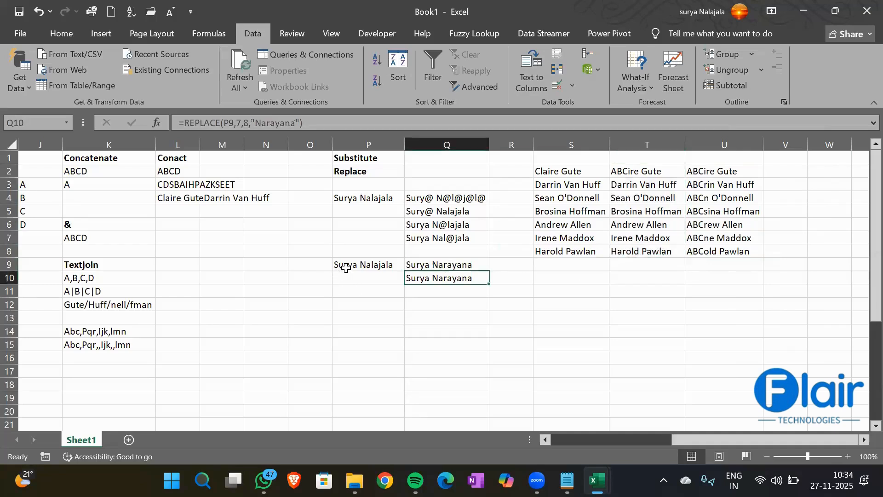
pyautogui.click(373, 265)
pyautogui.click(424, 285)
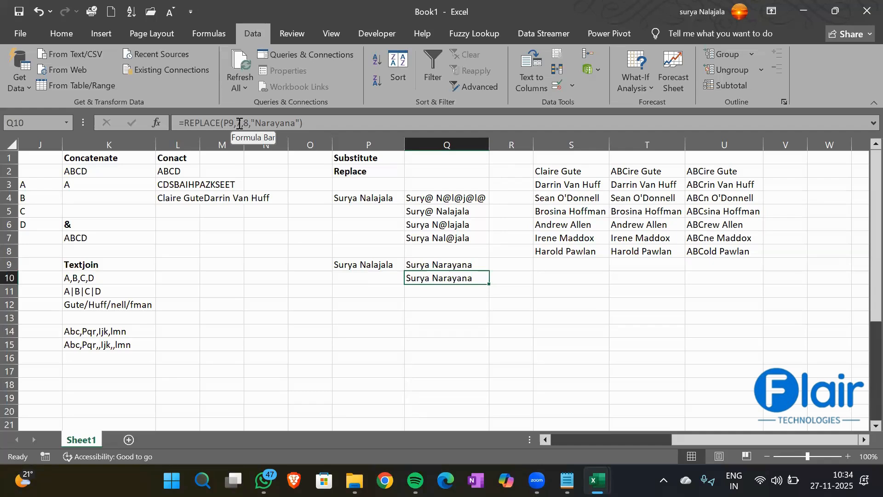
pyautogui.click(456, 268)
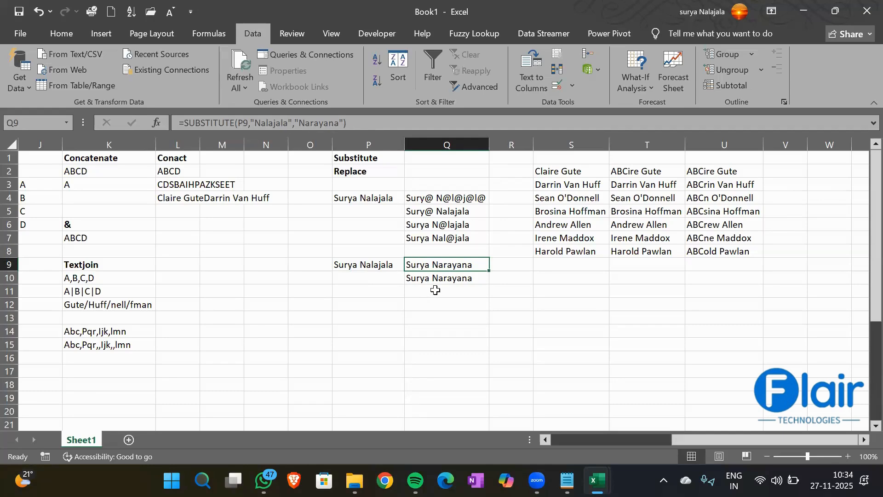
pyautogui.click(591, 171)
pyautogui.moveTo(588, 207); pyautogui.dragTo(594, 237)
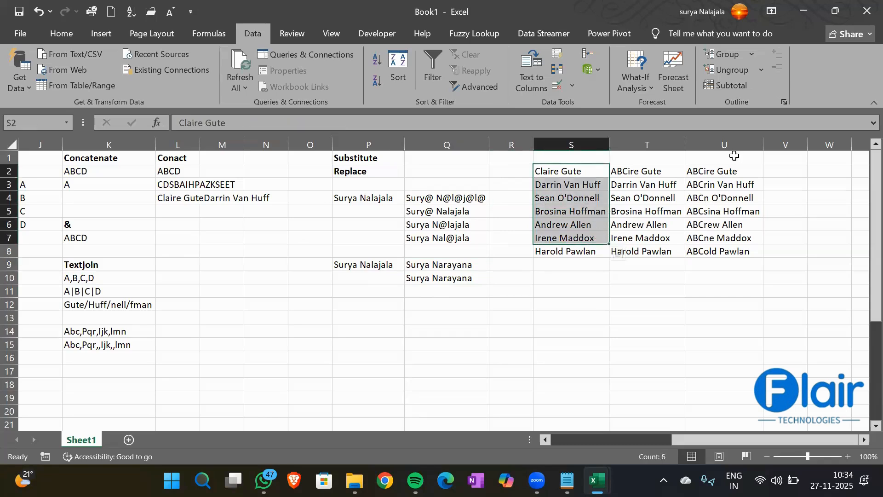
pyautogui.moveTo(727, 171); pyautogui.dragTo(726, 238)
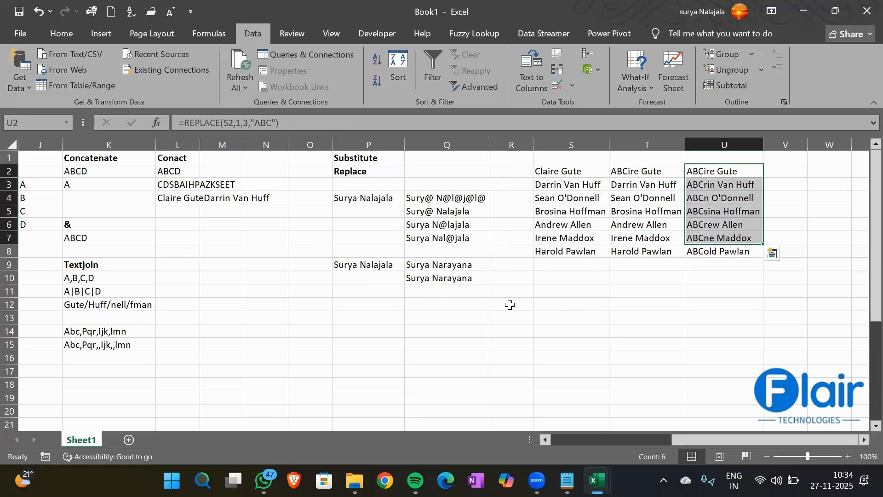
pyautogui.click(362, 263)
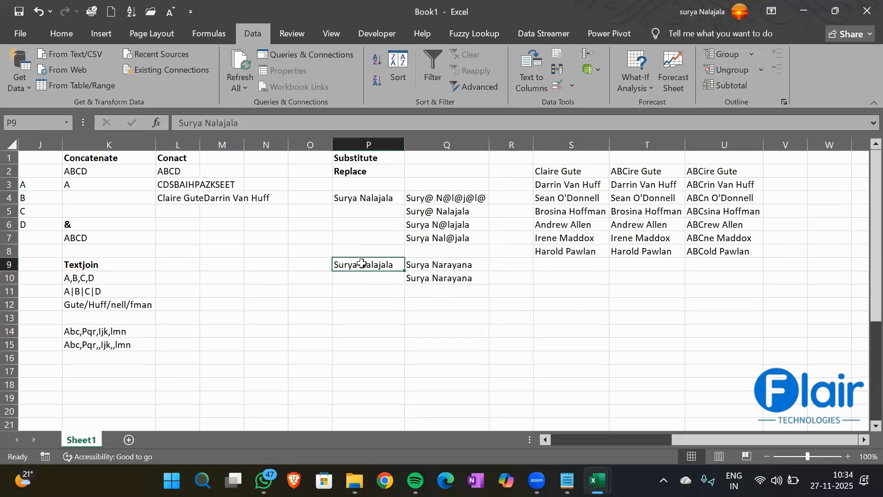
pyautogui.click(428, 281)
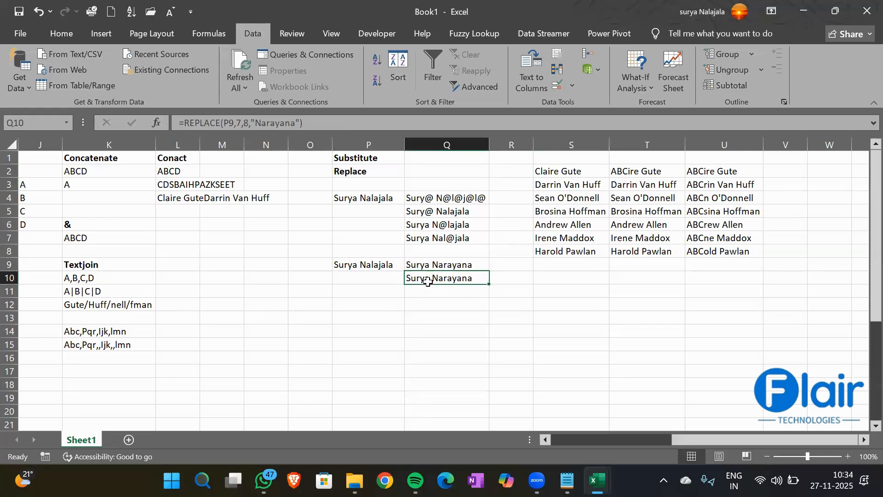
pyautogui.click(377, 199)
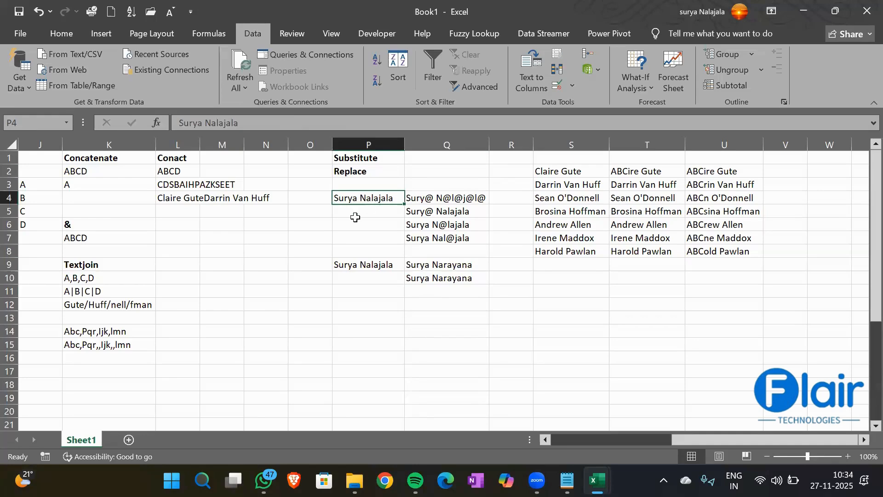
pyautogui.moveTo(573, 173); pyautogui.dragTo(573, 250)
pyautogui.hotkey('shift', 'Up')
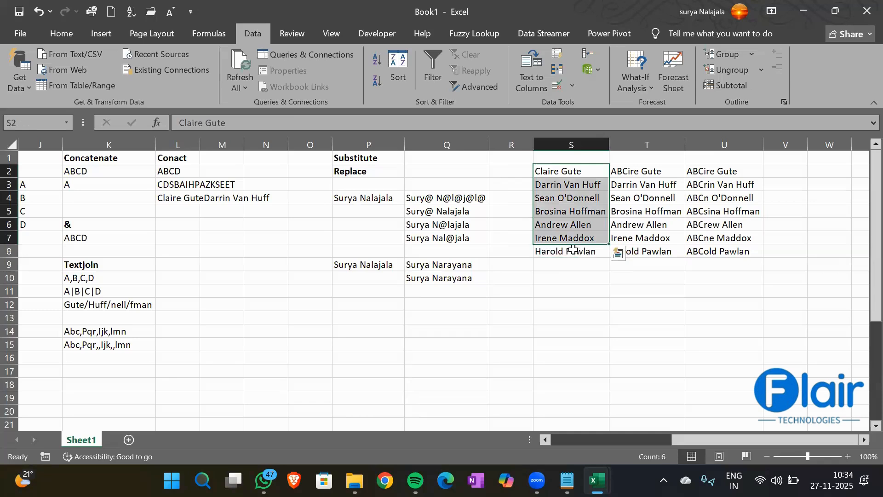
pyautogui.click(781, 172)
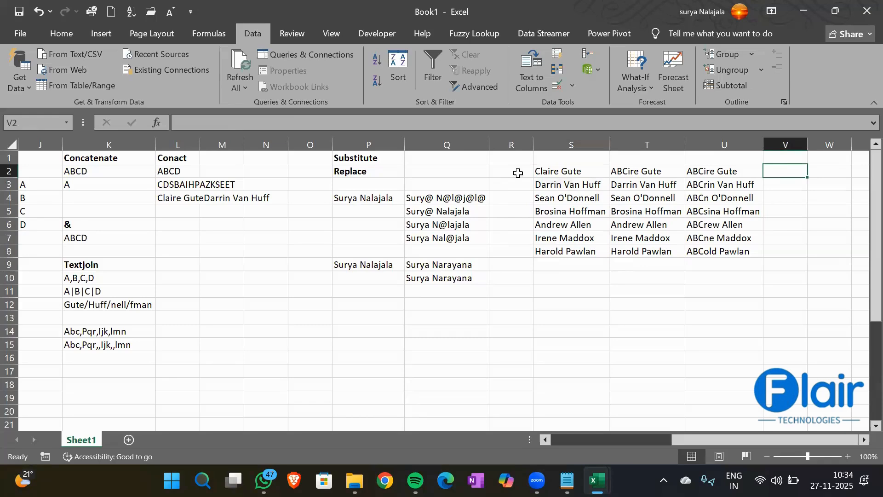
pyautogui.click(552, 172)
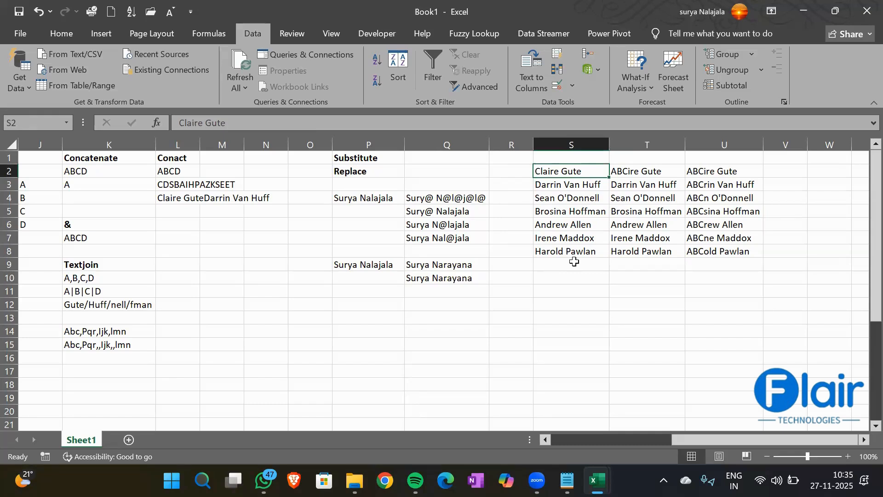
# - Start typing =REPLACE(S2," in V2, using the S2 name as source text
pyautogui.press('Right')
pyautogui.press('Right')
pyautogui.press('Right')
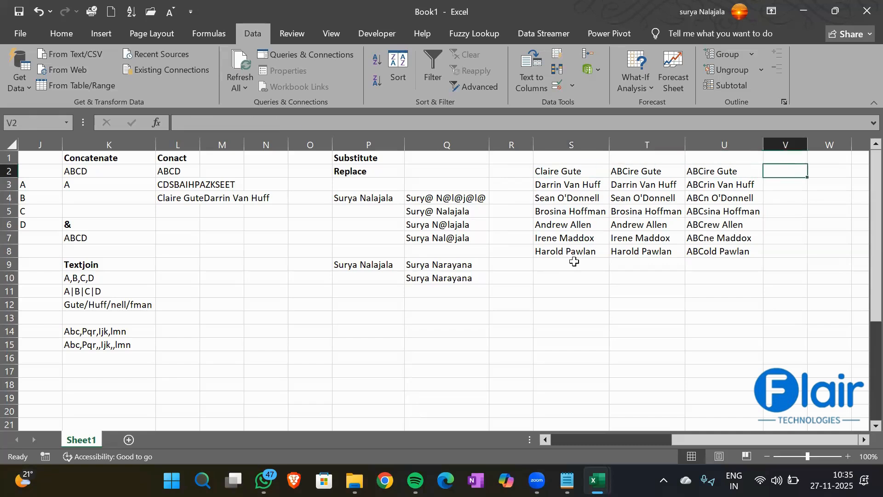
pyautogui.write('=')
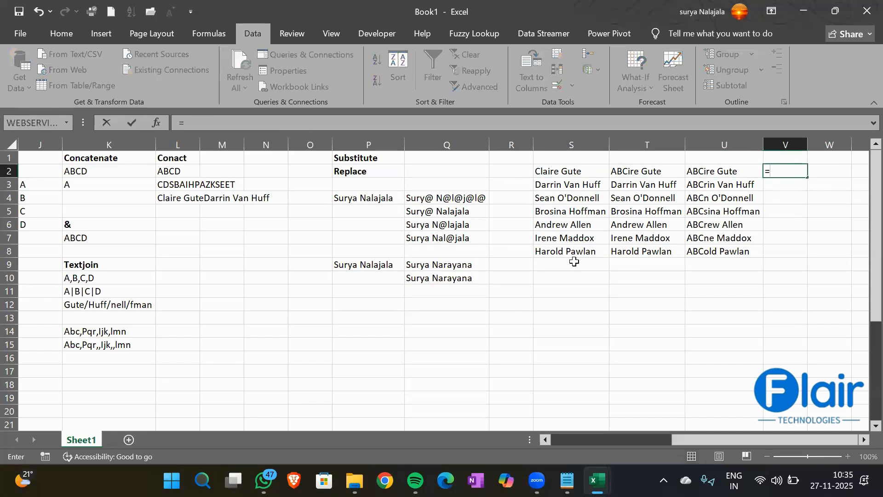
pyautogui.write('Replace')
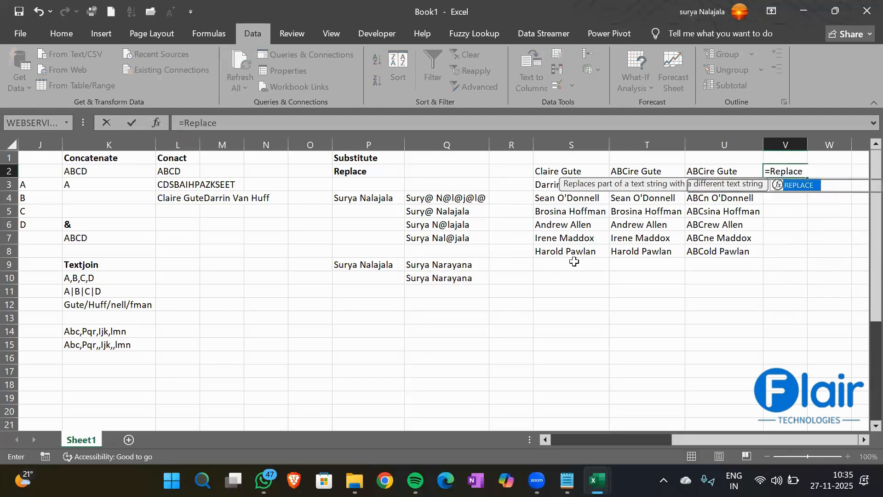
pyautogui.press('Tab')
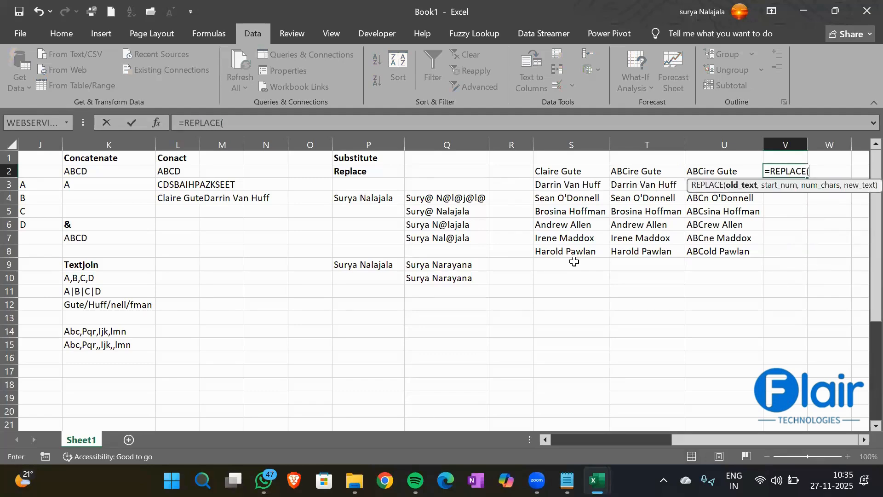
pyautogui.press('Left')
pyautogui.press('Left')
pyautogui.press('Left')
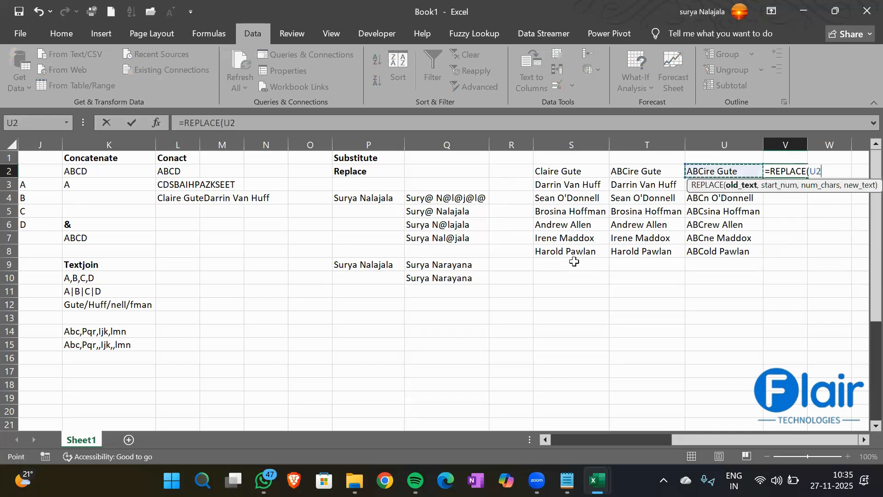
pyautogui.write(',')
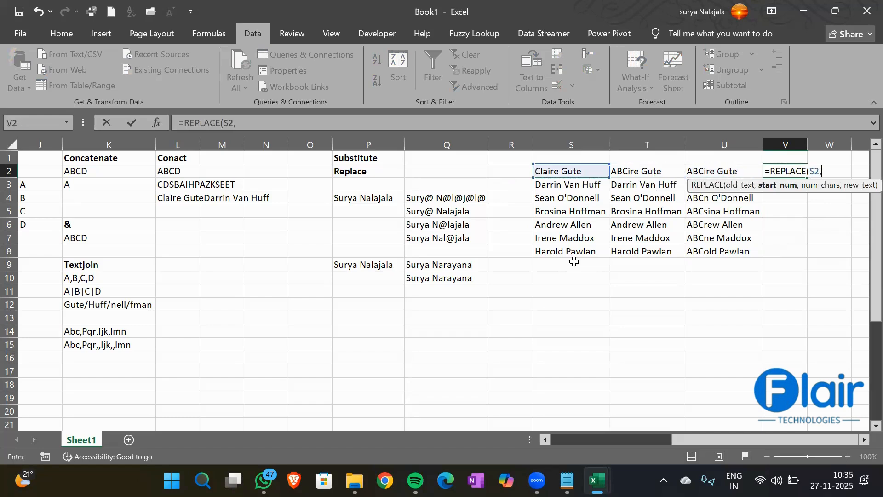
pyautogui.write('"')
# - Replace the unfinished V2 formula with =SUBSTITUTE(S2,"a","|")
pyautogui.press('BackSpace')
pyautogui.press('BackSpace')
pyautogui.press('BackSpace')
pyautogui.press('BackSpace')
pyautogui.press('BackSpace')
pyautogui.press('BackSpace')
pyautogui.press('BackSpace')
pyautogui.press('BackSpace')
pyautogui.press('BackSpace')
pyautogui.press('BackSpace')
pyautogui.press('BackSpace')
pyautogui.press('BackSpace')
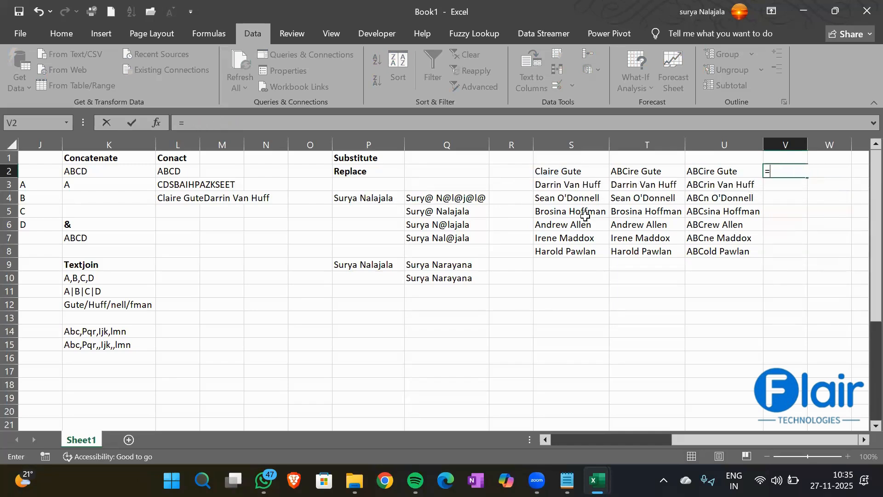
pyautogui.write('subst')
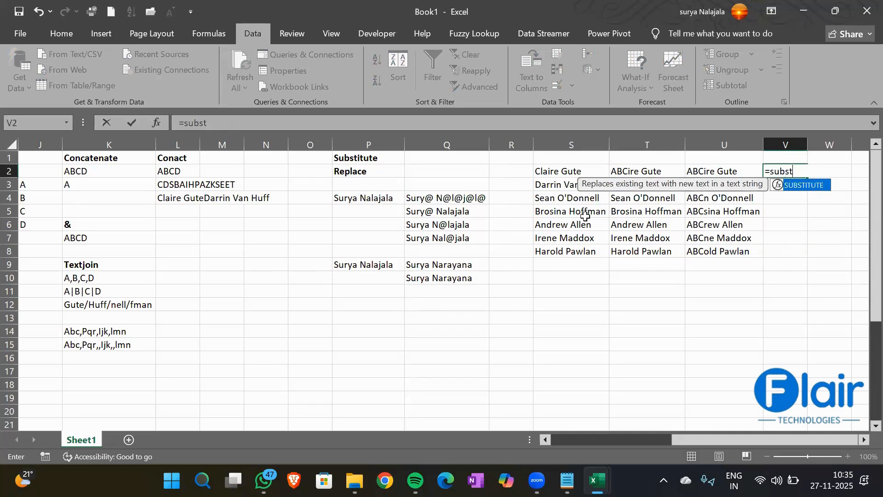
pyautogui.press('Tab')
pyautogui.press('Left')
pyautogui.press('Left')
pyautogui.press('Left')
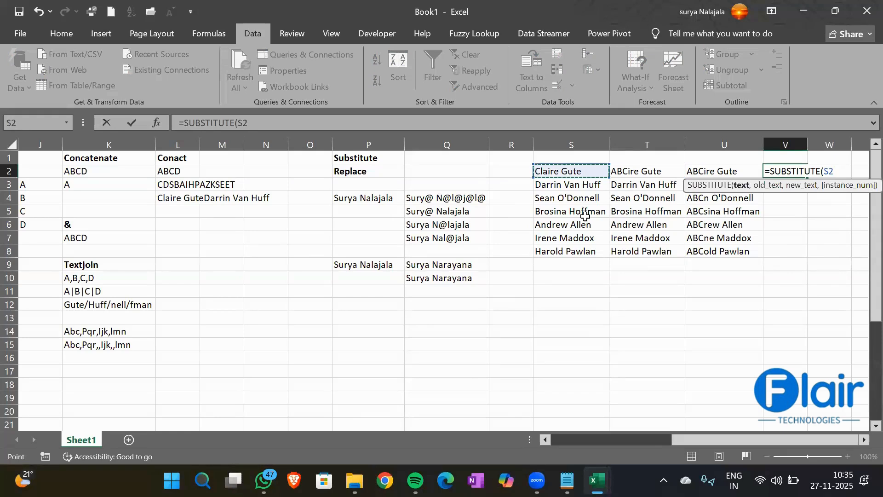
pyautogui.write(',"')
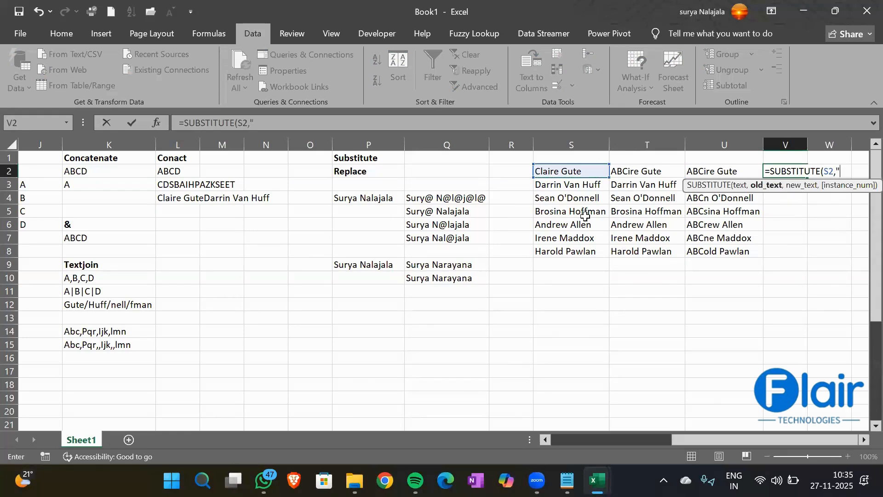
pyautogui.write('a",')
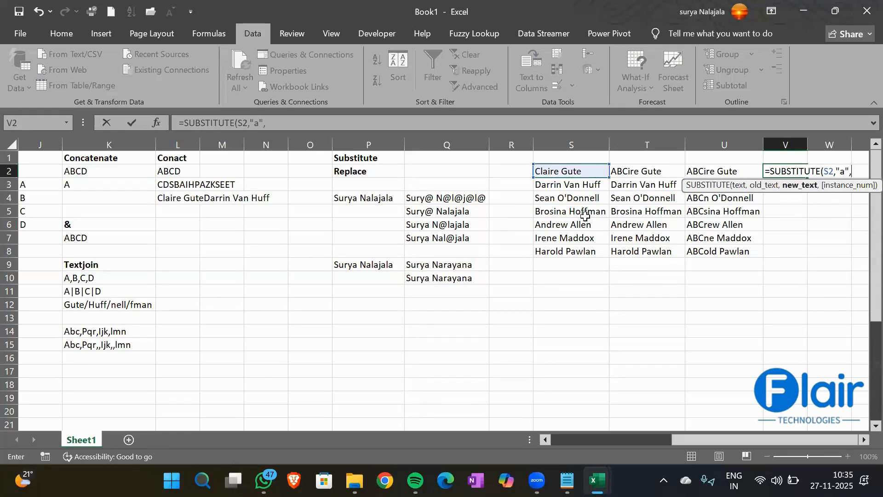
pyautogui.write('"|")')
pyautogui.hotkey('ctrl', 'Return')
# - Fill the V2 formula down to V8, AutoFit column V, and compare with U2:U8
pyautogui.hotkey('shift', 'Down')
pyautogui.hotkey('shift', 'Down')
pyautogui.hotkey('shift', 'Down')
pyautogui.hotkey('shift', 'Down')
pyautogui.hotkey('shift', 'Down')
pyautogui.hotkey('shift', 'Down')
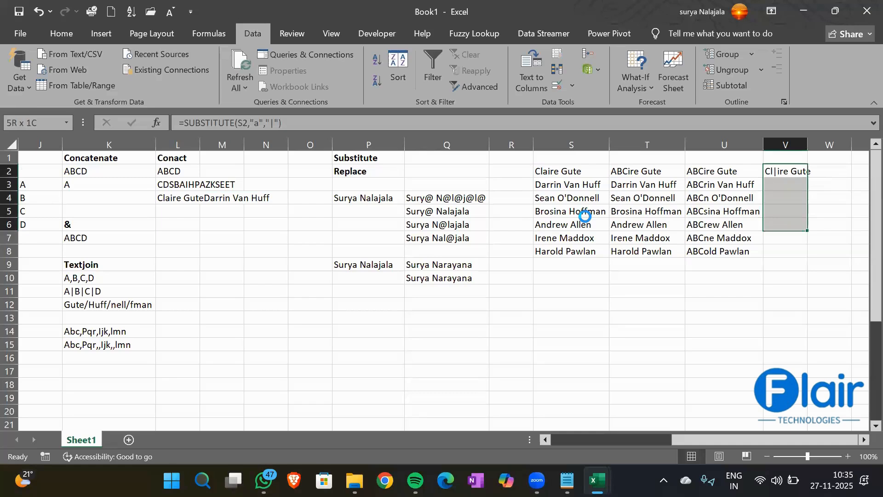
pyautogui.hotkey('ctrl', 'd')
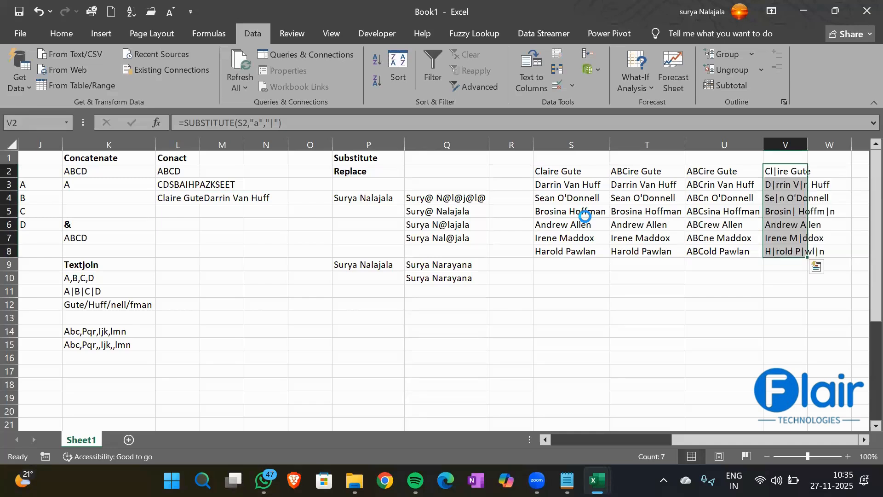
pyautogui.doubleClick(807, 144)
pyautogui.click(791, 170)
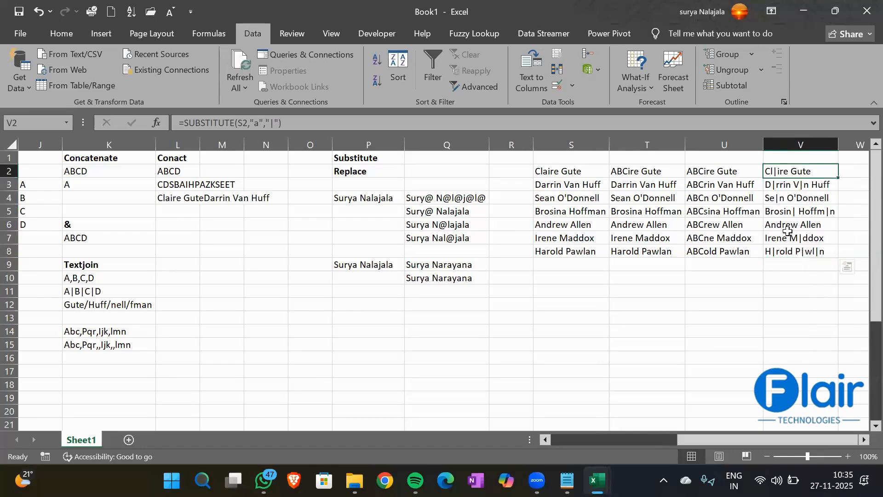
pyautogui.moveTo(787, 231); pyautogui.dragTo(792, 251)
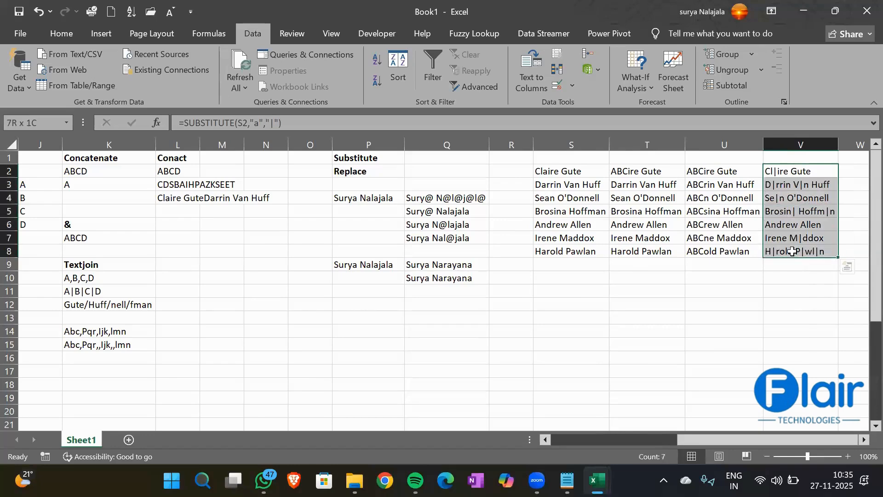
pyautogui.moveTo(694, 171); pyautogui.dragTo(698, 252)
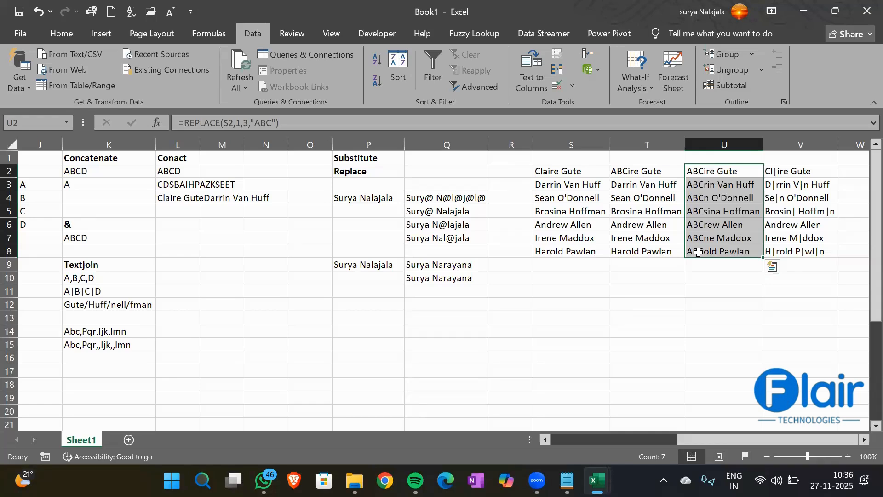
pyautogui.press('Up')
pyautogui.press('Right')
pyautogui.press('Right')
pyautogui.press('Right')
pyautogui.press('Right')
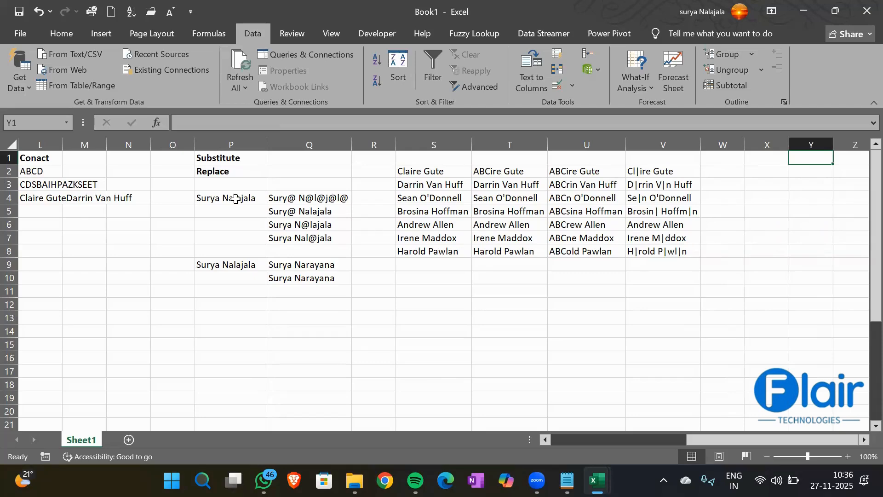
pyautogui.hscroll(-5, 235, 199)
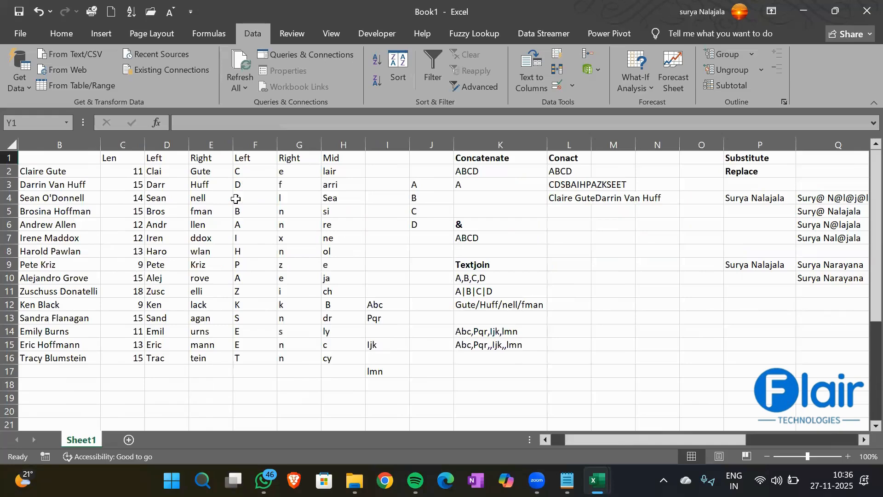
pyautogui.hscroll(3, 236, 198)
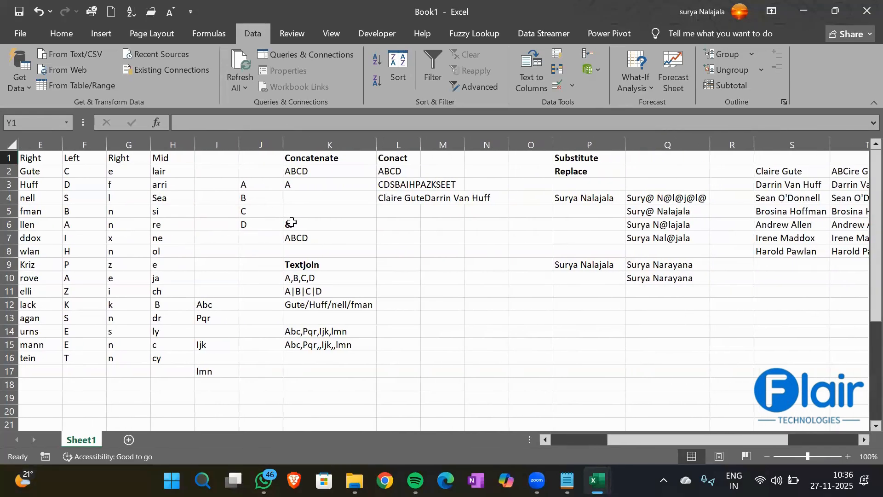
pyautogui.click(302, 228)
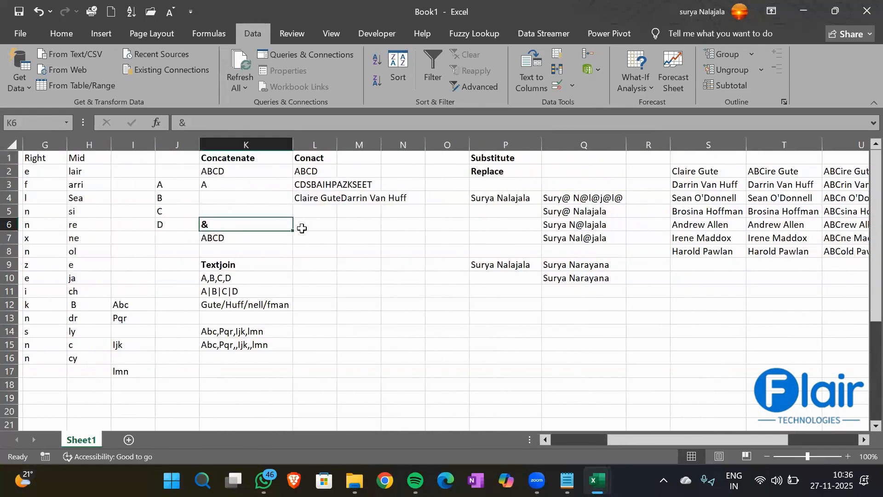
pyautogui.hscroll(7, 301, 228)
pyautogui.hscroll(5, 301, 227)
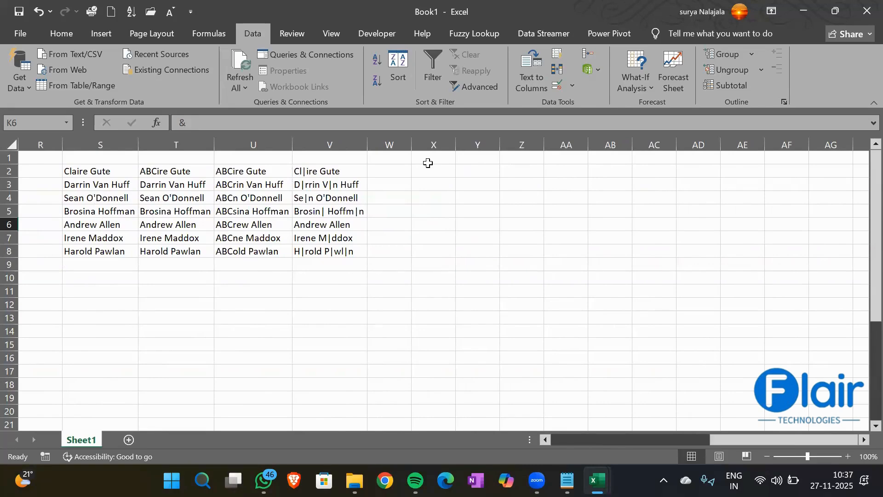
pyautogui.hscroll(-5, 428, 162)
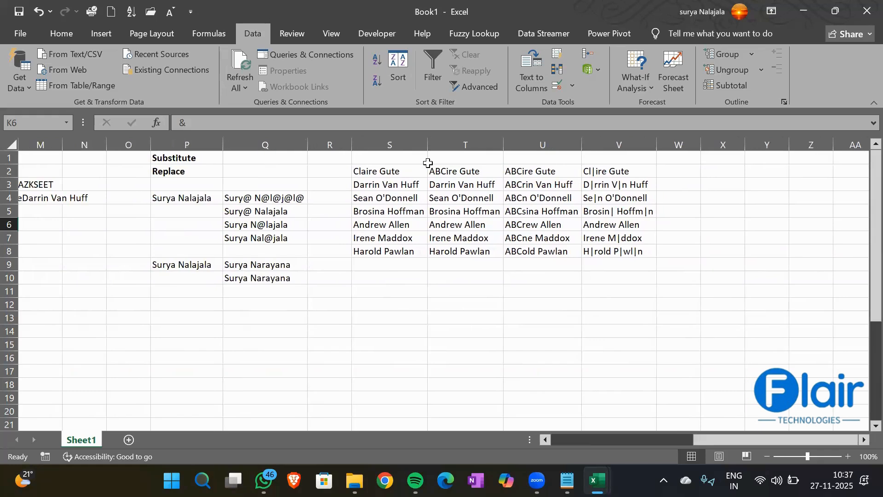
# - Type Find in P13 and Search in P14, then bold both labels
pyautogui.click(183, 314)
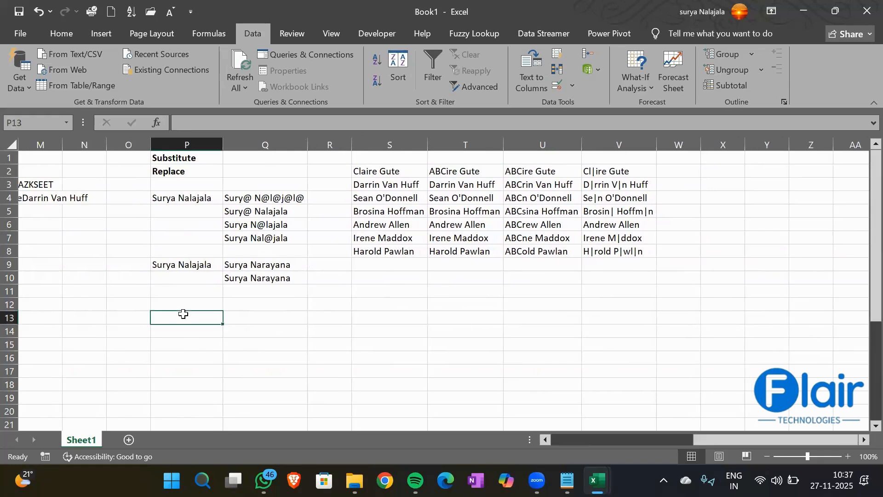
pyautogui.write('Find')
pyautogui.press('Return')
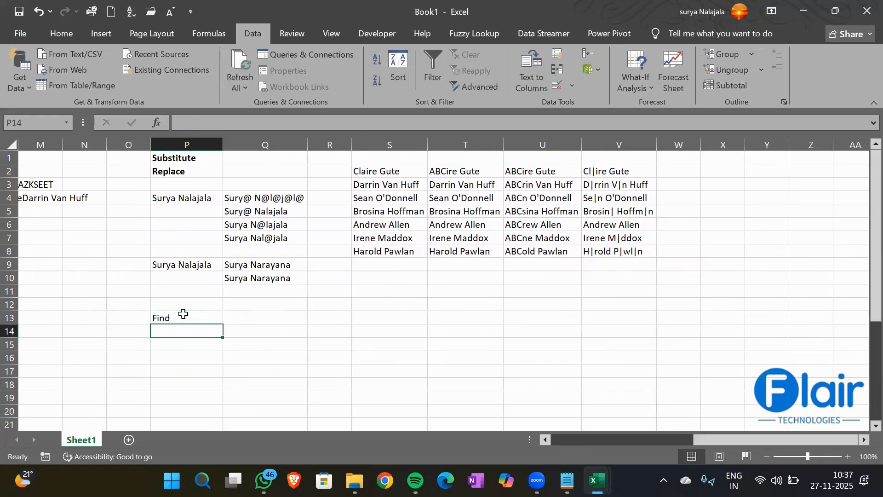
pyautogui.write('Search')
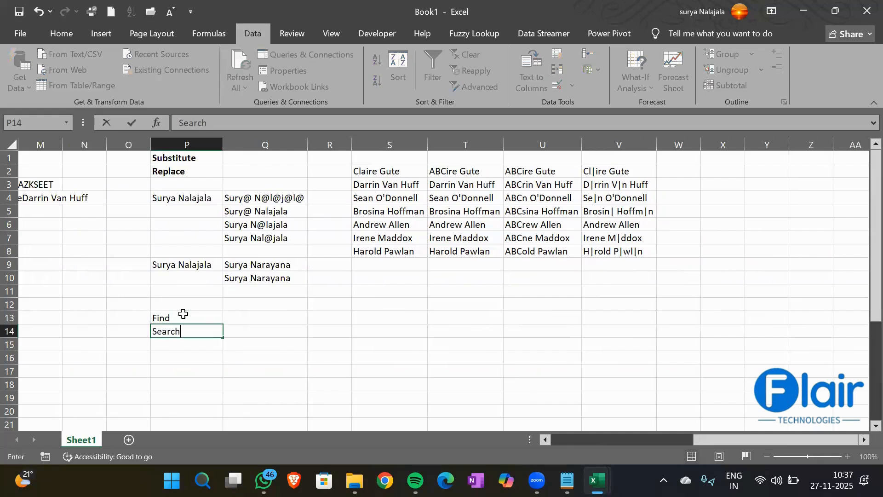
pyautogui.press('Return')
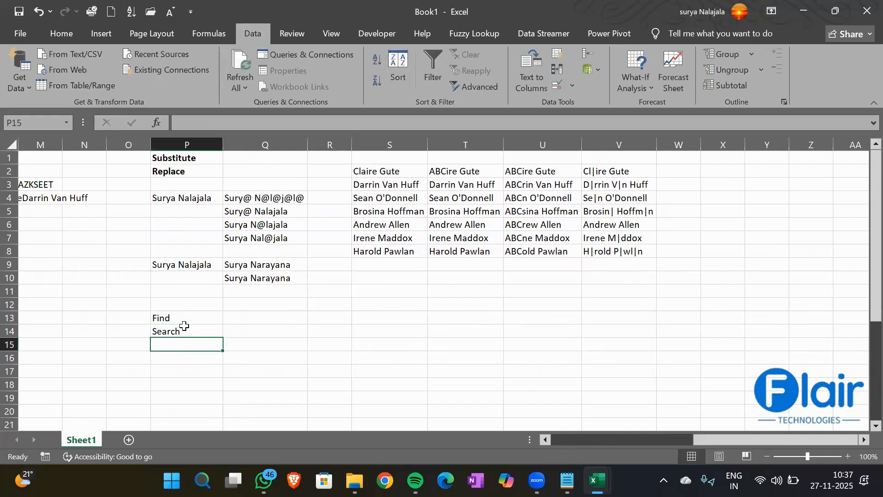
pyautogui.click(164, 320)
pyautogui.keyDown('shift'); pyautogui.click(164, 327); pyautogui.keyUp('shift')
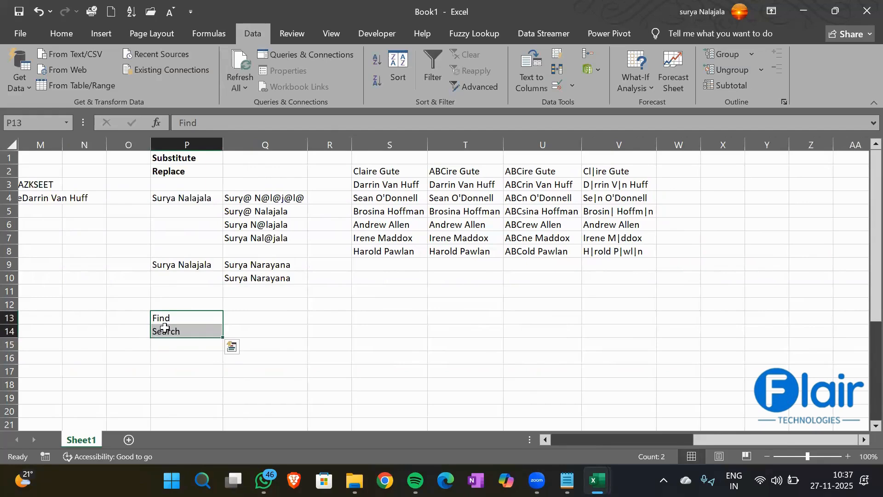
pyautogui.hotkey('ctrl', 'b')
pyautogui.click(269, 328)
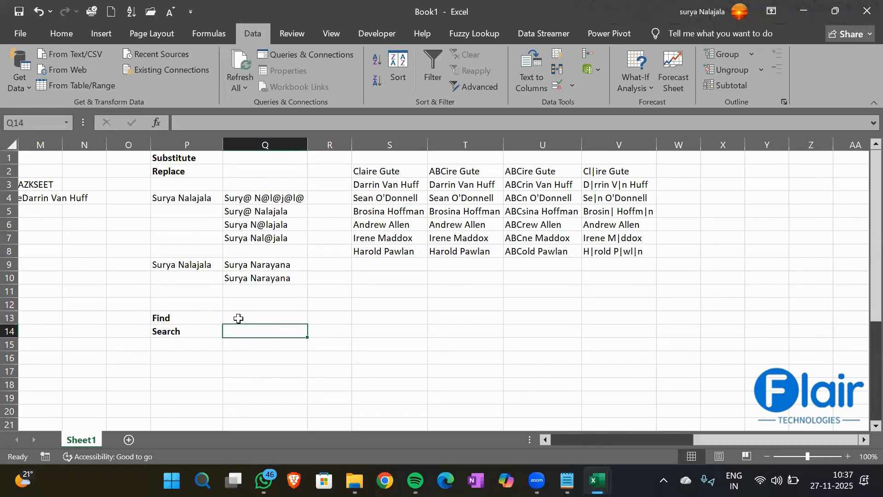
# - Begin a formula in Q13, switching the function from FIND to SEARCH
pyautogui.click(237, 316)
pyautogui.write('=find')
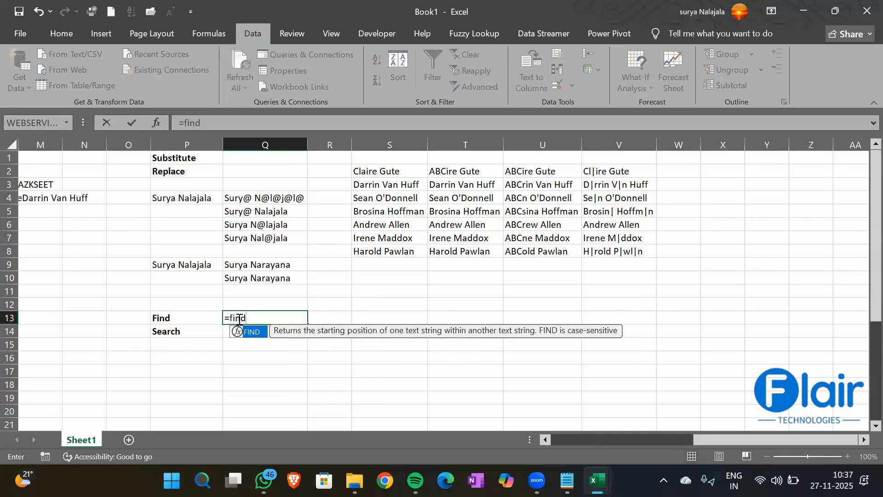
pyautogui.press('Tab')
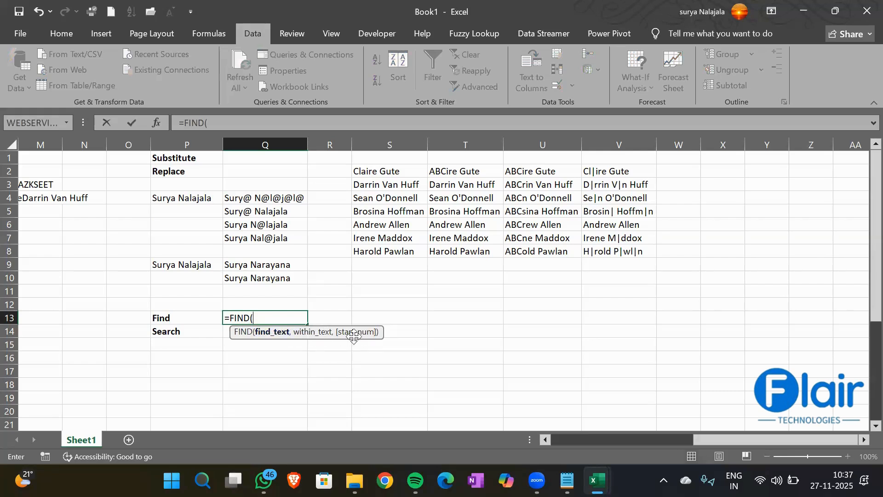
pyautogui.press('BackSpace')
pyautogui.press('BackSpace')
pyautogui.press('BackSpace')
pyautogui.press('BackSpace')
pyautogui.press('BackSpace')
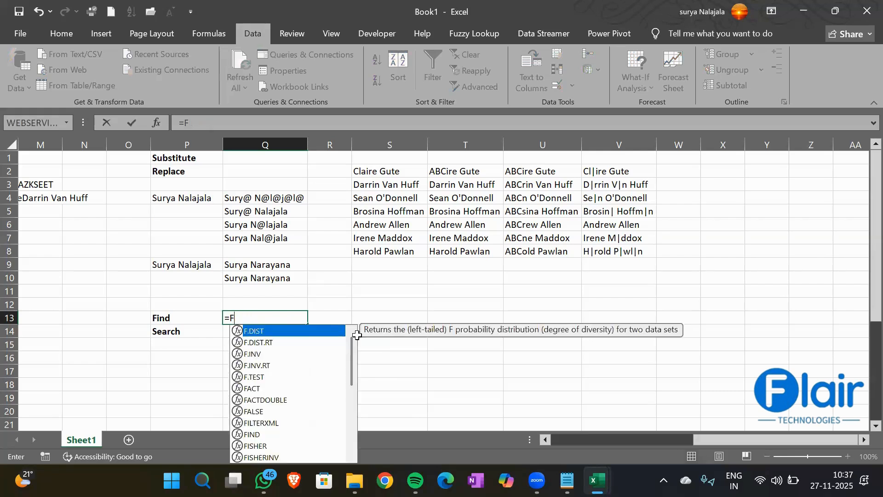
pyautogui.write('Sear')
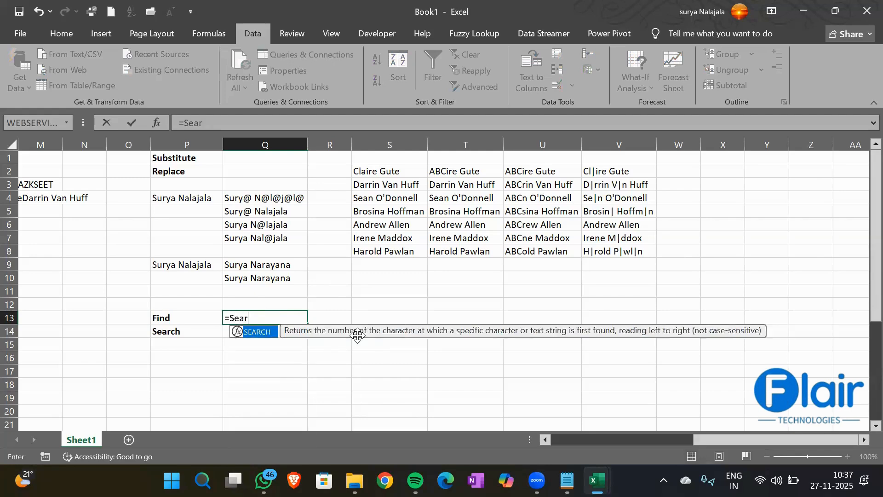
pyautogui.press('Tab')
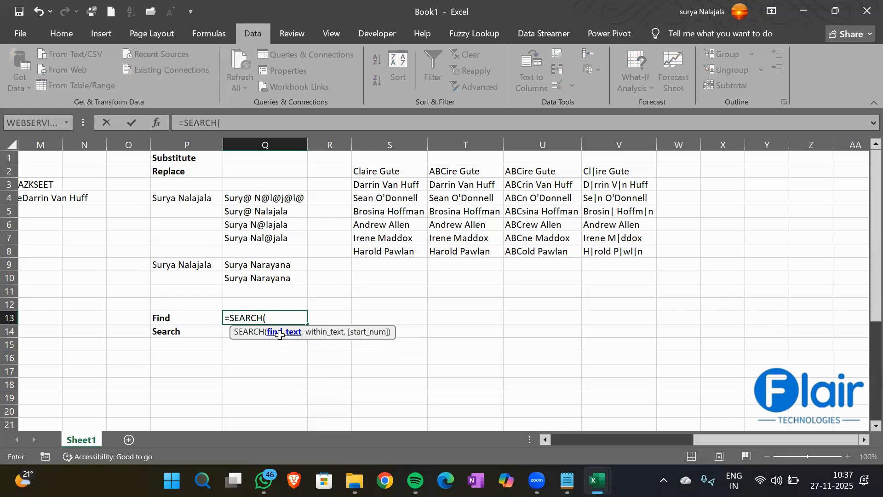
# - Clear the unfinished SEARCH and FIND entries from Q13, leaving it empty, and return to Q12
pyautogui.press('BackSpace')
pyautogui.press('BackSpace')
pyautogui.press('BackSpace')
pyautogui.press('BackSpace')
pyautogui.press('BackSpace')
pyautogui.press('BackSpace')
pyautogui.press('BackSpace')
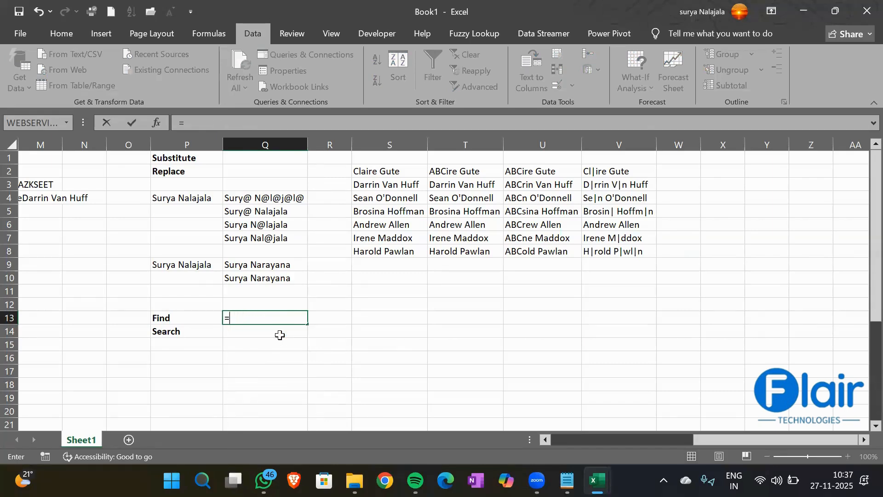
pyautogui.write('Find')
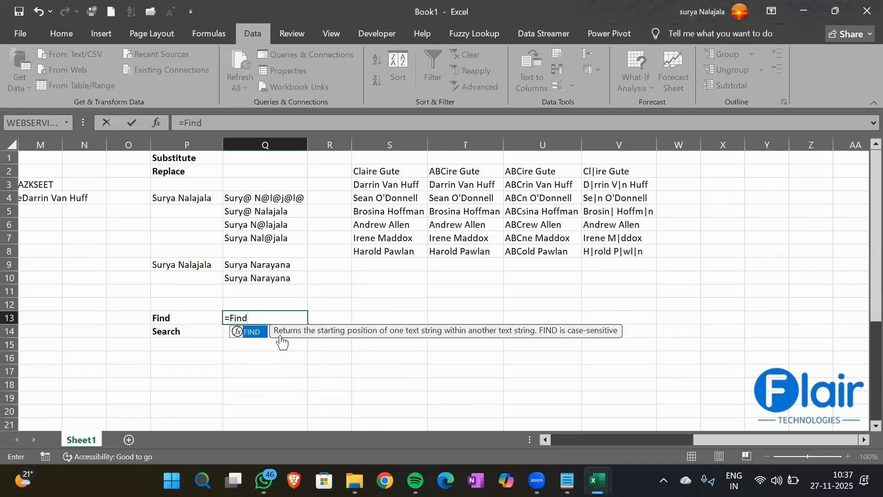
pyautogui.press('Tab')
pyautogui.press('BackSpace')
pyautogui.press('BackSpace')
pyautogui.press('BackSpace')
pyautogui.press('BackSpace')
pyautogui.press('BackSpace')
pyautogui.press('BackSpace')
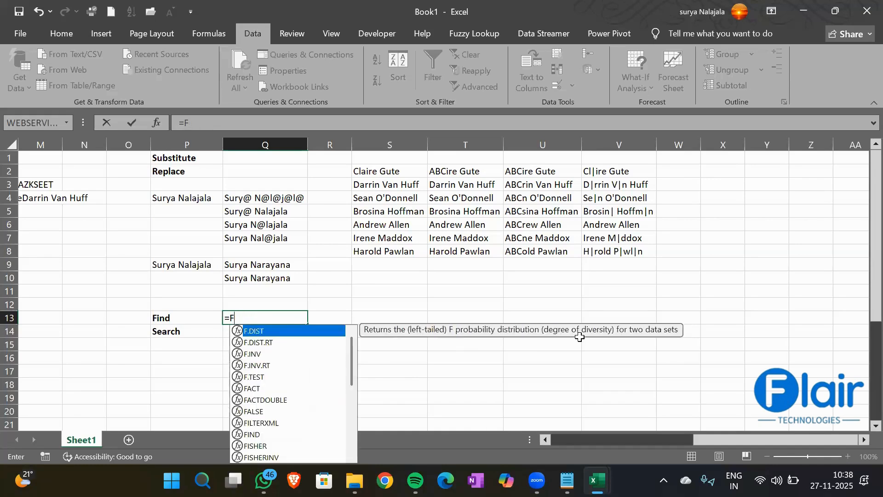
pyautogui.press('Return')
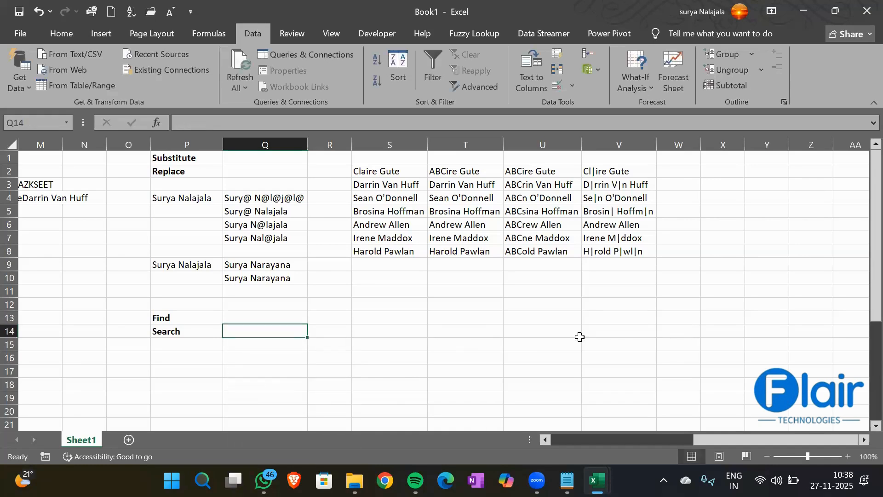
pyautogui.press('Up')
pyautogui.press('Up')
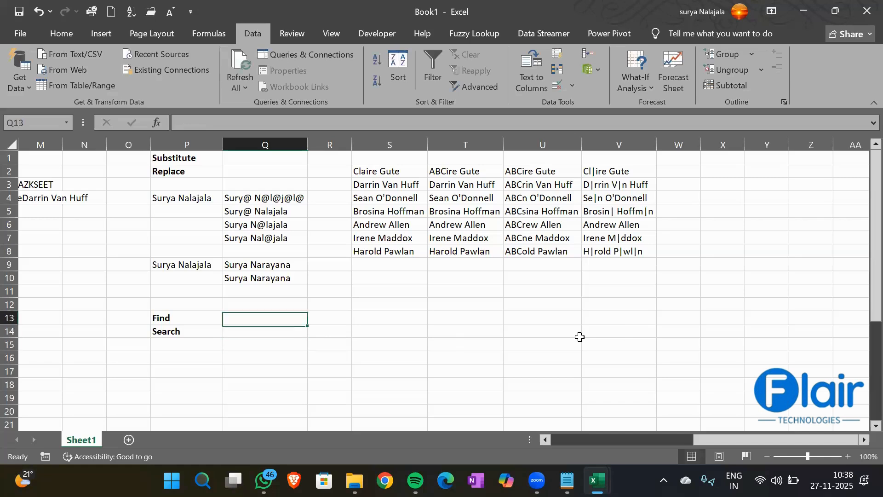
# - Enter Surya in Q12 and =FIND("a",Q12,1) in Q13, which returns 5
pyautogui.write('Surya')
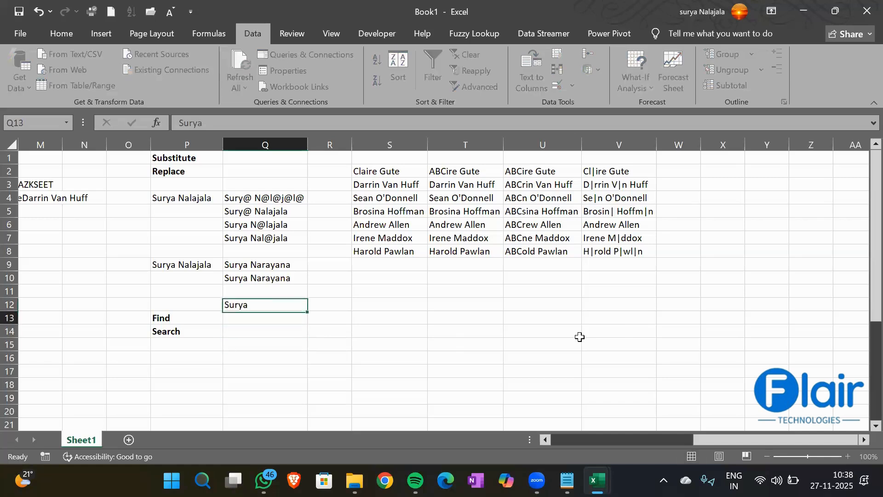
pyautogui.press('Return')
pyautogui.write('=Find')
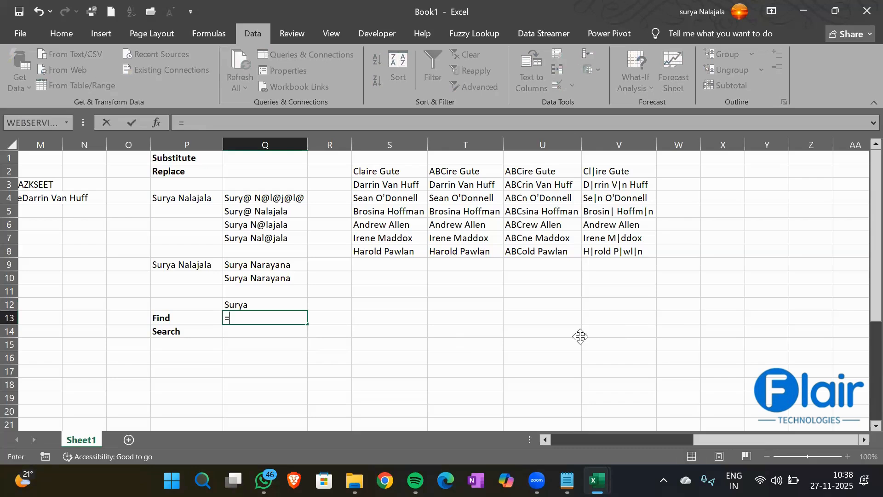
pyautogui.press('Tab')
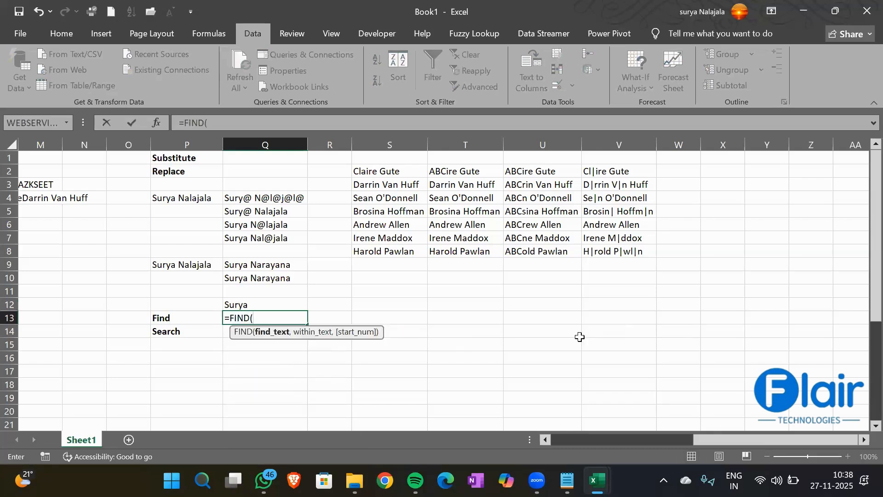
pyautogui.write('"a",')
pyautogui.press('Up')
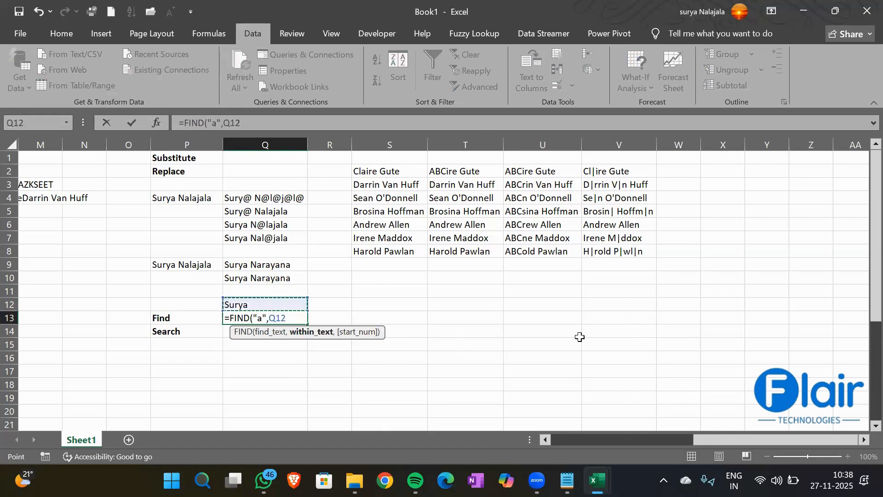
pyautogui.write(',1')
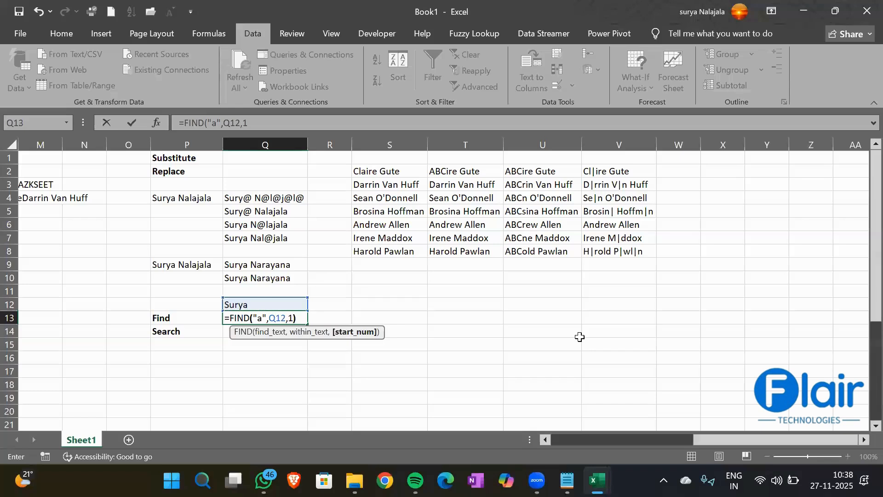
pyautogui.press('Return')
pyautogui.press('Up')
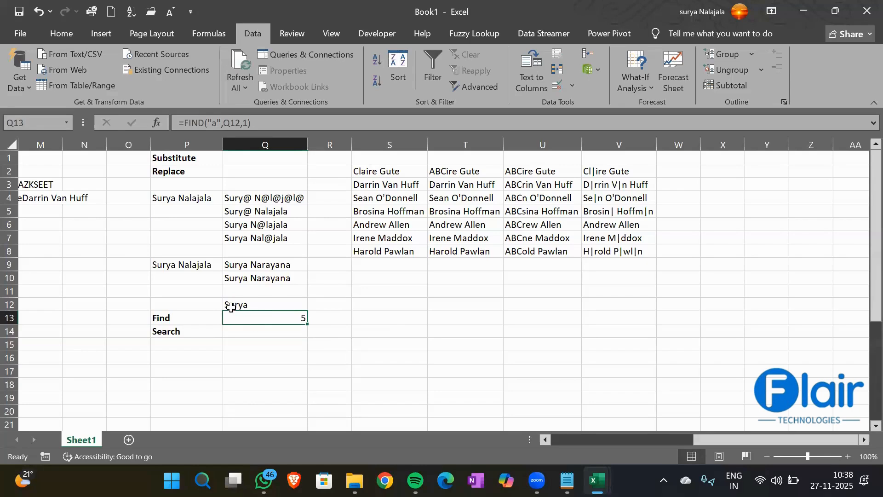
pyautogui.press('Up')
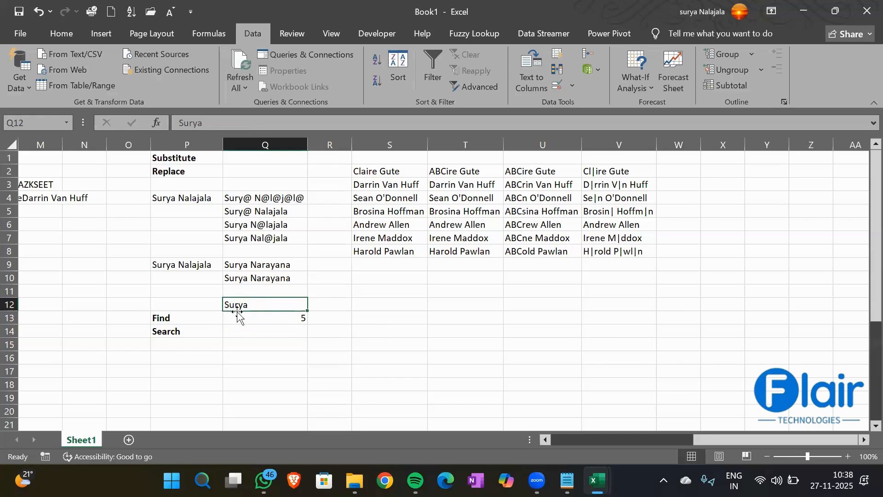
pyautogui.click(284, 318)
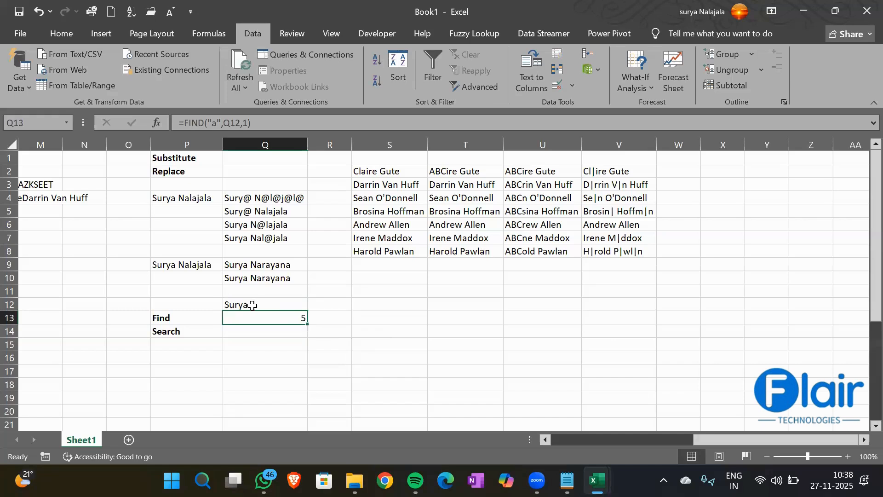
pyautogui.click(331, 315)
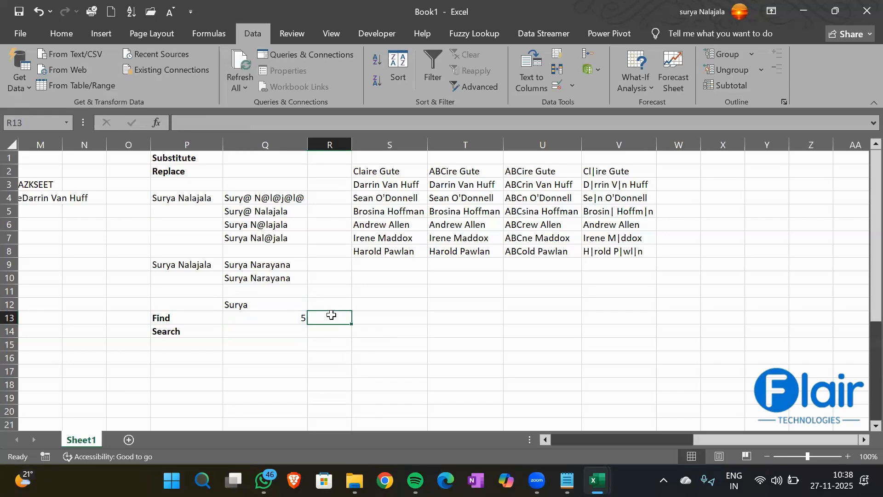
# - Enter =FIND("S",Q12) in R13, returning 1
pyautogui.write('=Find')
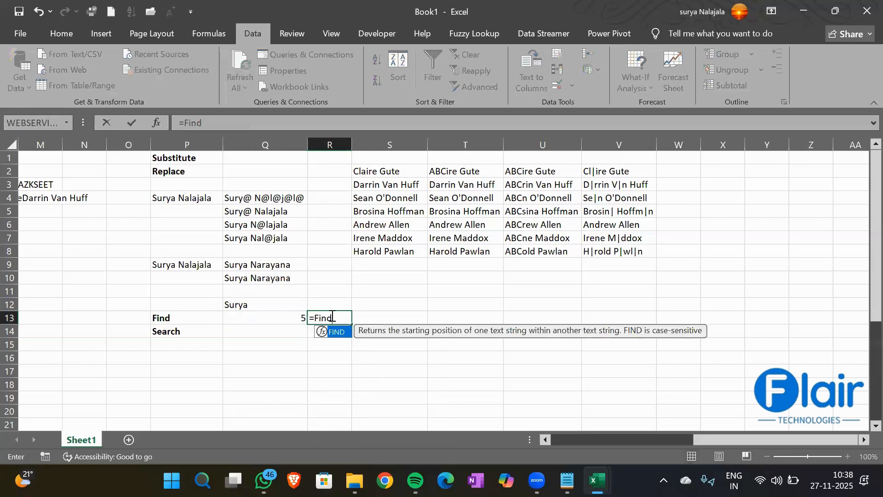
pyautogui.press('Tab')
pyautogui.write('"')
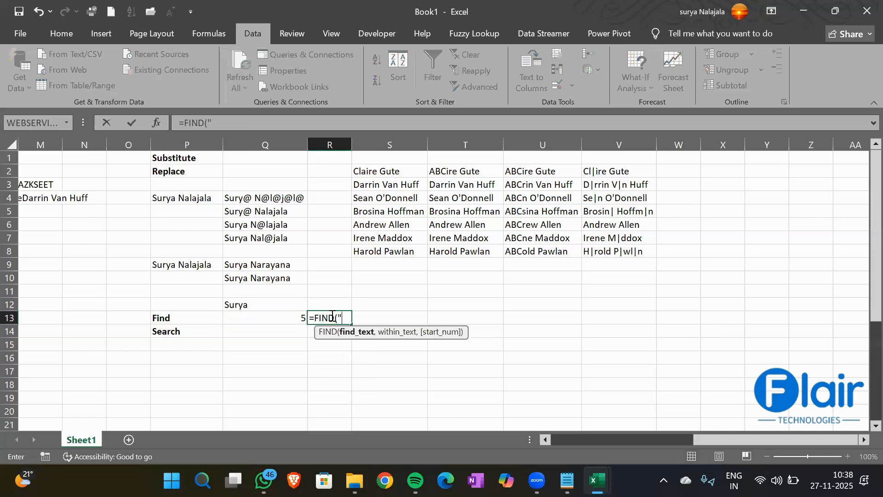
pyautogui.write('S",')
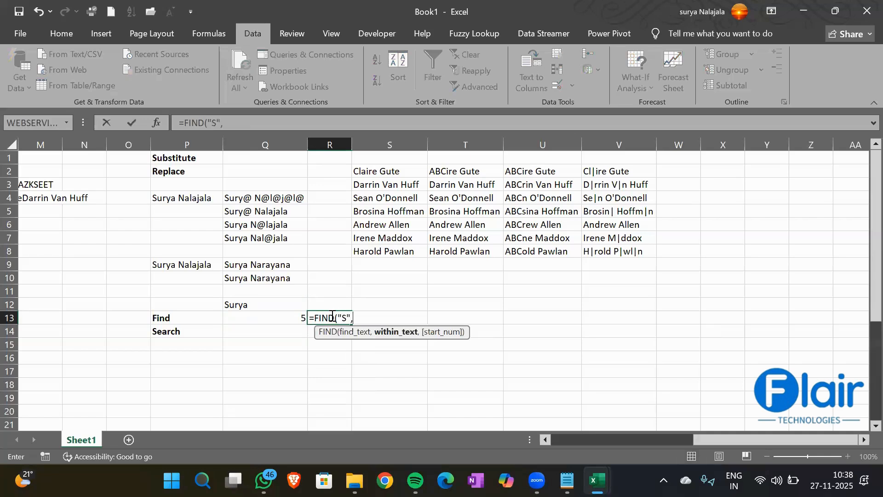
pyautogui.click(270, 304)
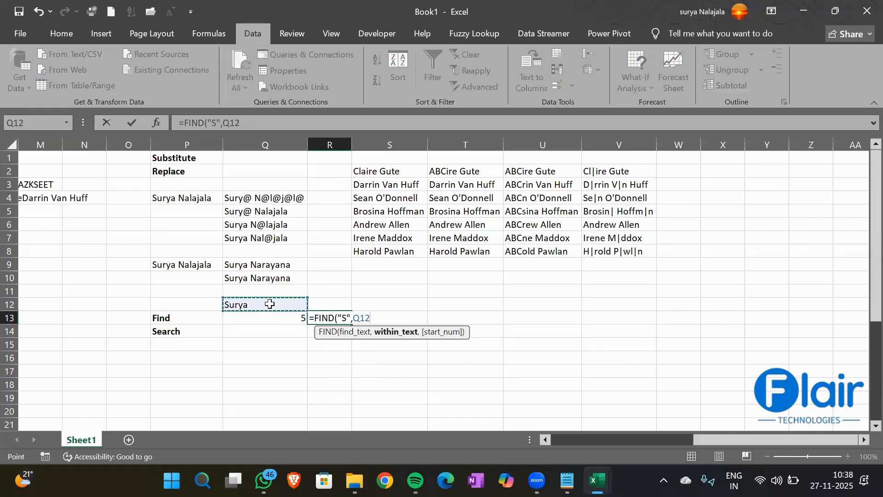
pyautogui.press('Return')
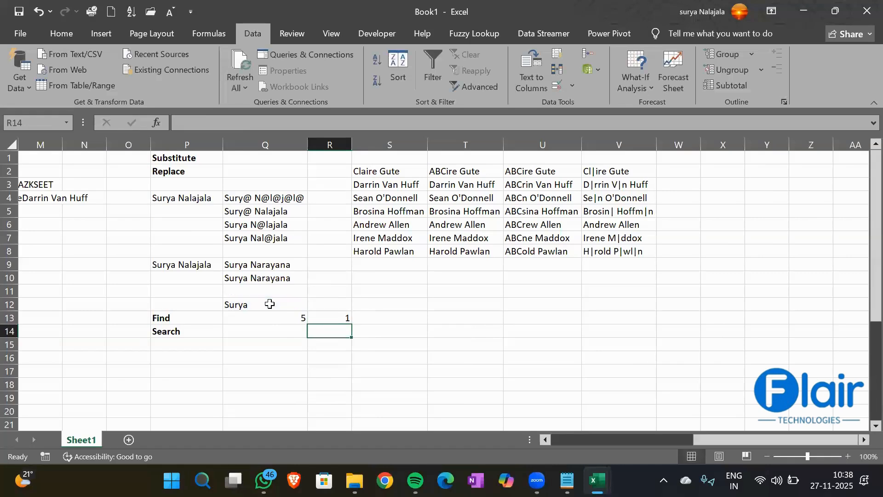
pyautogui.press('Up')
pyautogui.press('Right')
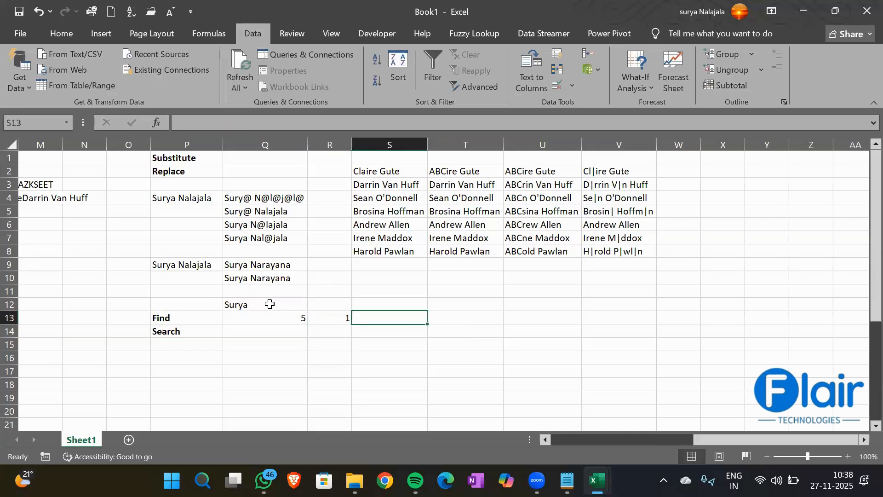
# - Enter =FIND("r",Q12,1) in S13, returning 3
pyautogui.write('=FIND(')
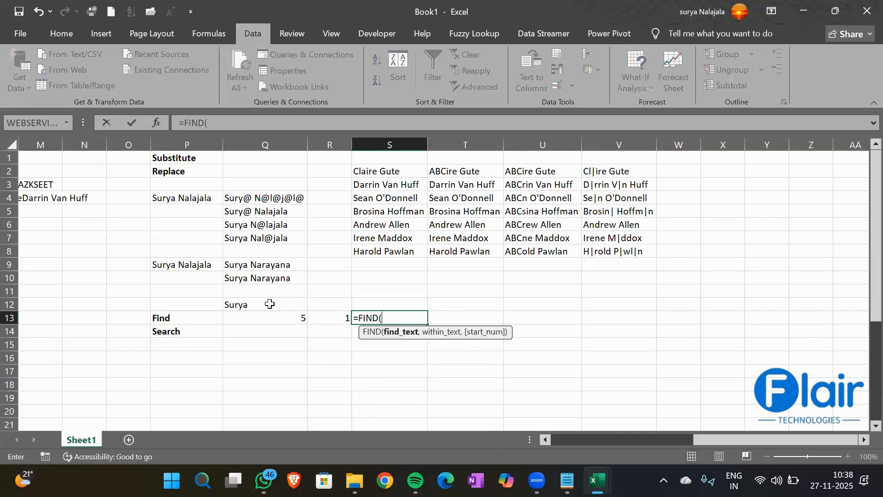
pyautogui.write('"r",')
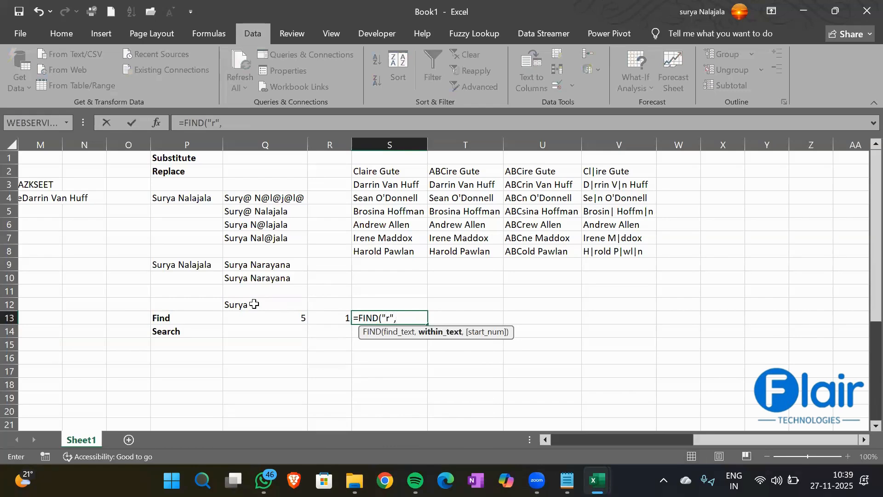
pyautogui.click(254, 304)
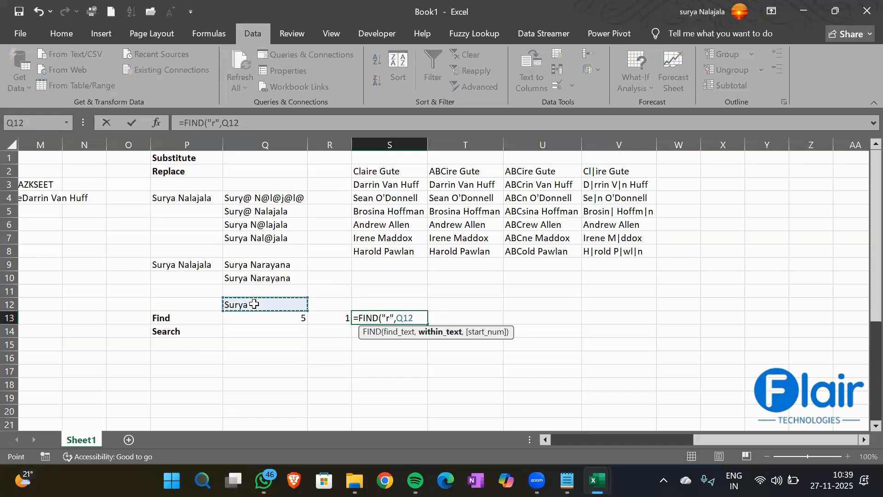
pyautogui.write(',1)')
pyautogui.press('Return')
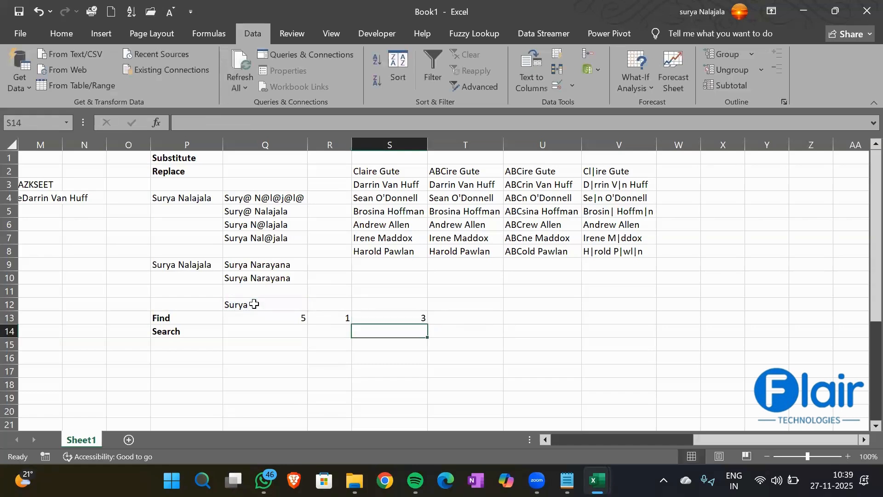
pyautogui.click(394, 315)
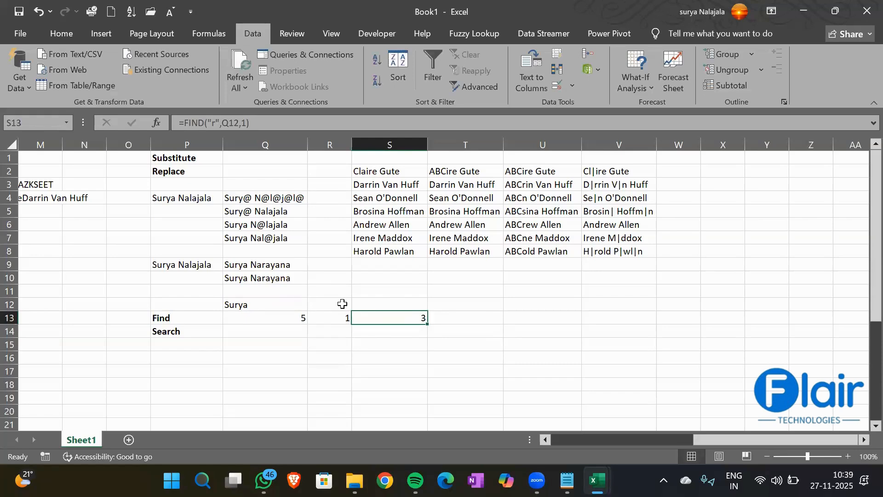
pyautogui.click(251, 303)
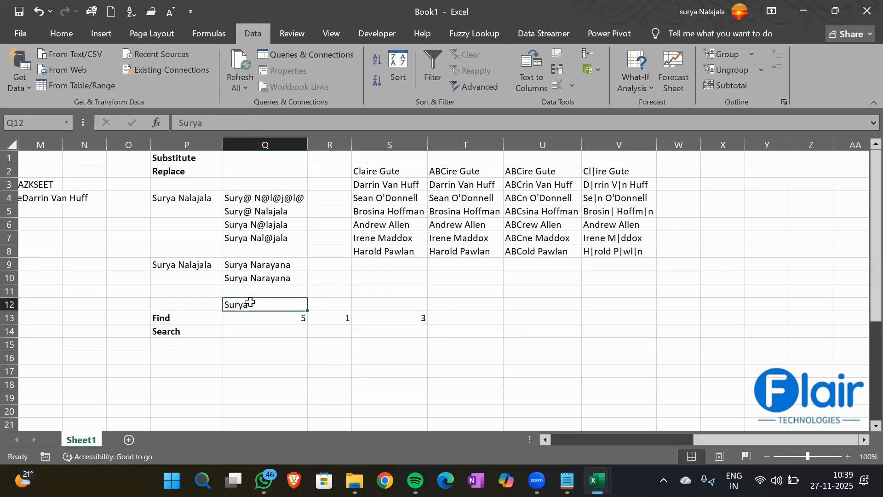
# - Enter =SEARCH("S",Q12,1) in Q14, returning 1
pyautogui.click(253, 334)
pyautogui.write('=')
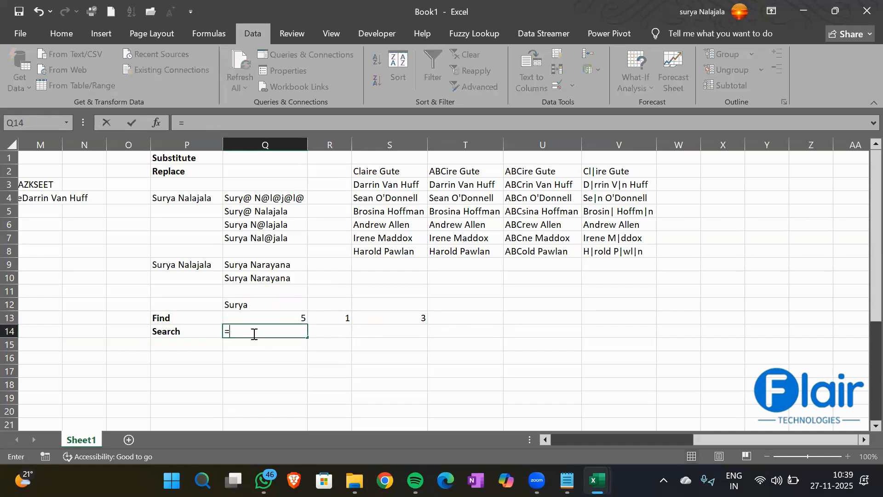
pyautogui.write('Serach')
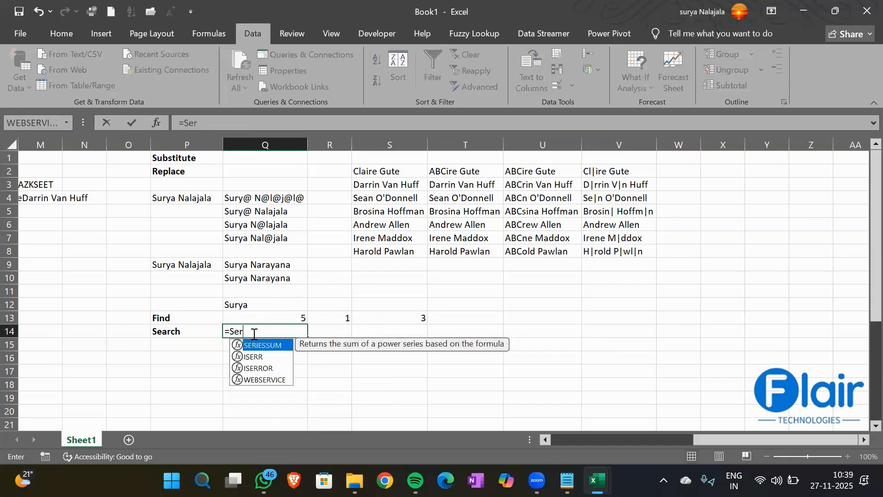
pyautogui.press('BackSpace')
pyautogui.press('BackSpace')
pyautogui.press('BackSpace')
pyautogui.press('BackSpace')
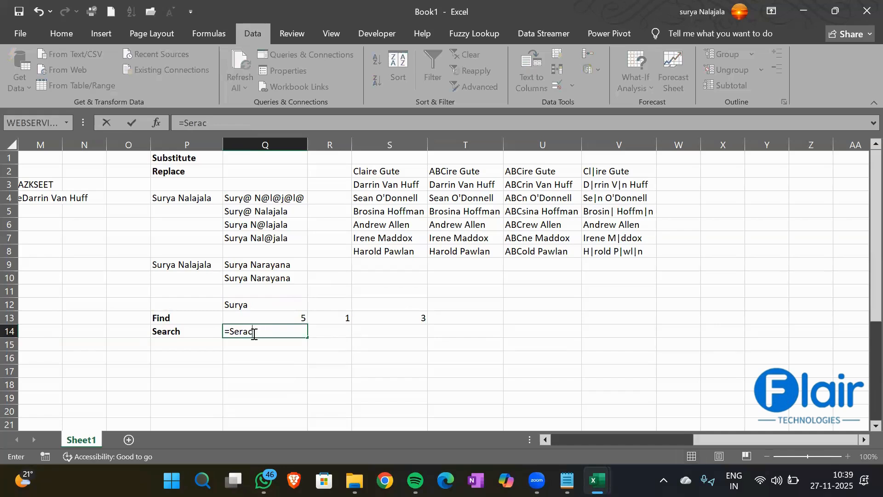
pyautogui.write('a')
pyautogui.press('Tab')
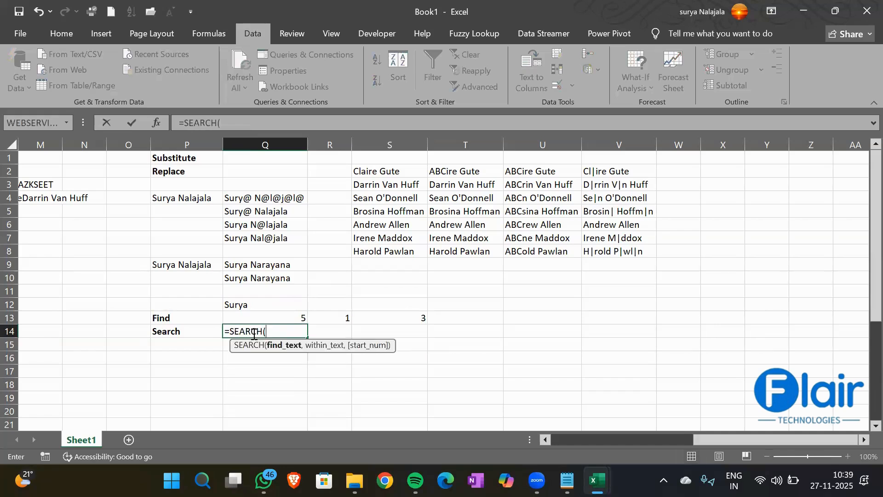
pyautogui.write('"S",')
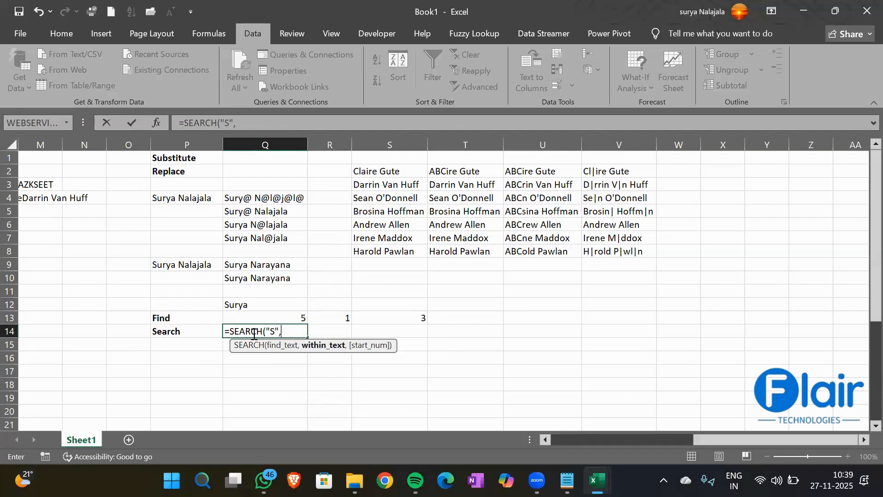
pyautogui.click(235, 302)
pyautogui.write(',')
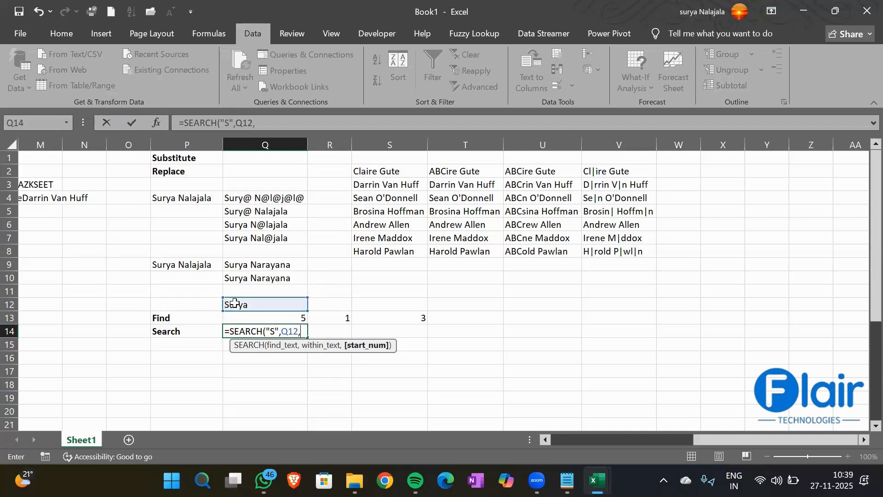
pyautogui.write('1)')
pyautogui.press('Return')
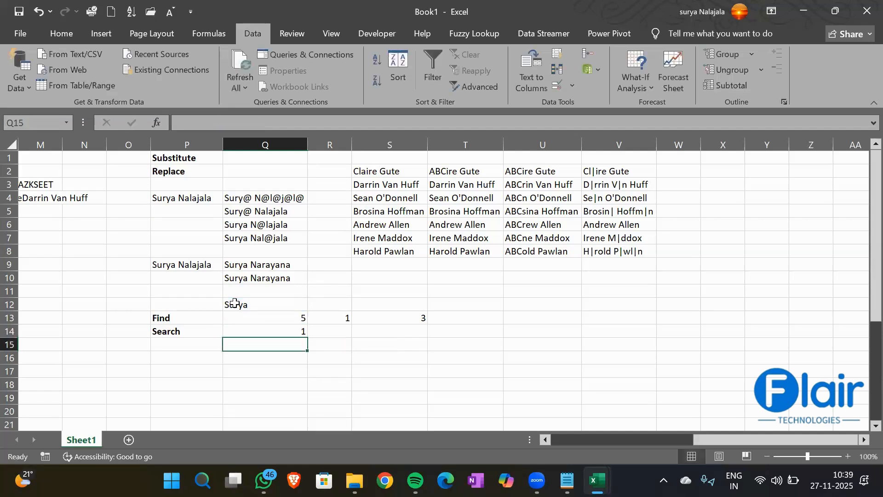
# - In R14, SEARCH for "a" in Q12, returning 5, then begin =FIND("A", in Q16
pyautogui.click(318, 332)
pyautogui.write('=S')
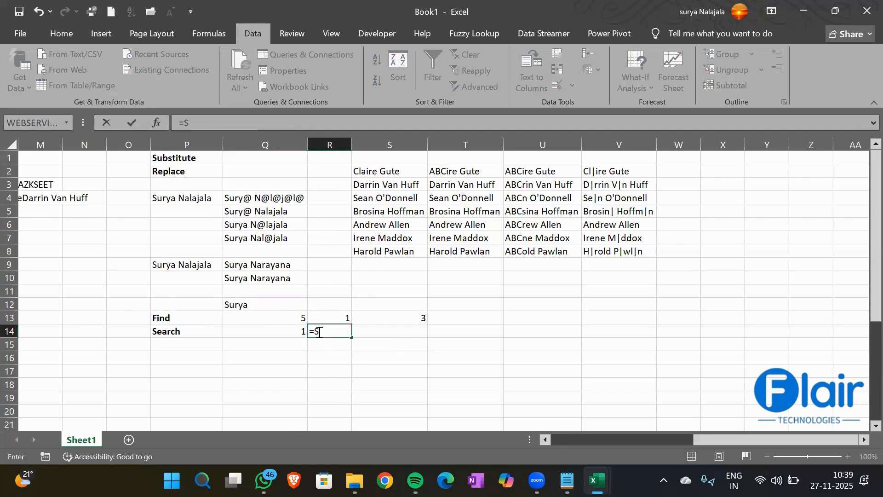
pyautogui.write('EAR')
pyautogui.press('Tab')
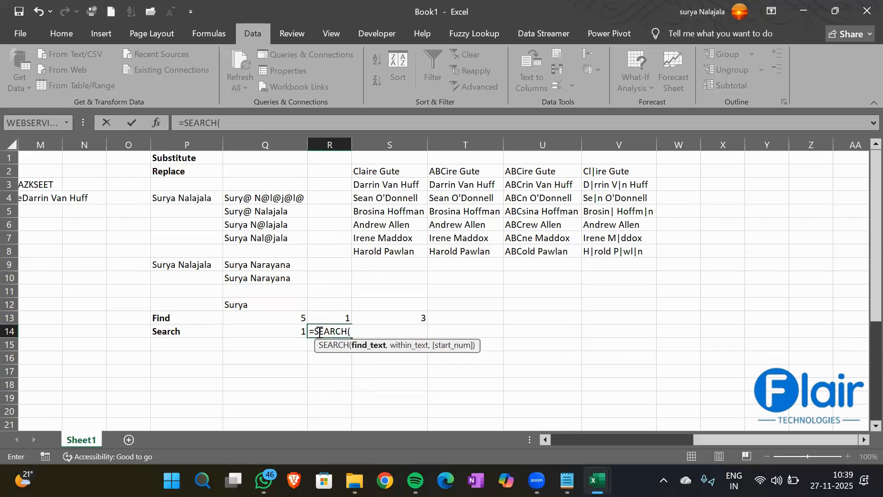
pyautogui.write('"a",')
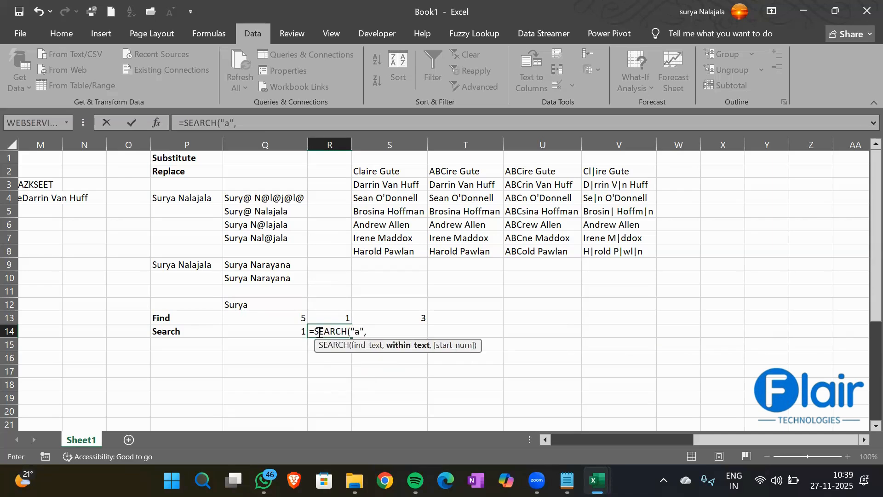
pyautogui.click(248, 304)
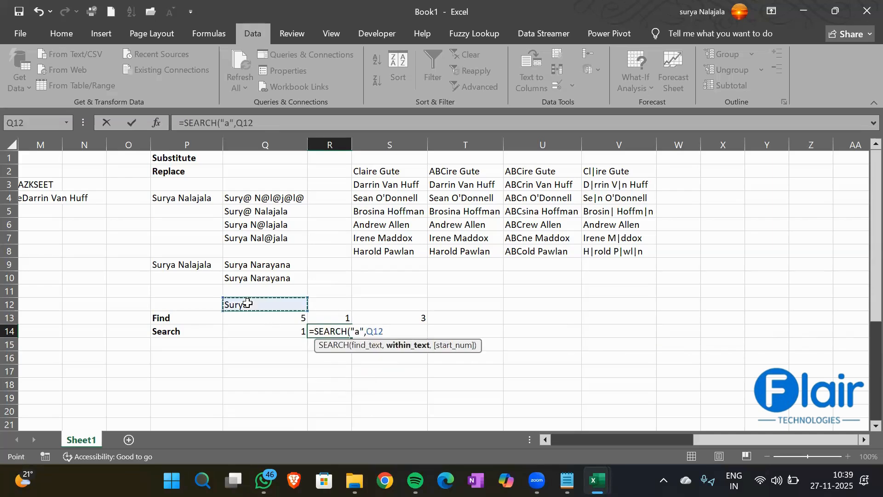
pyautogui.write(',3')
pyautogui.press('Return')
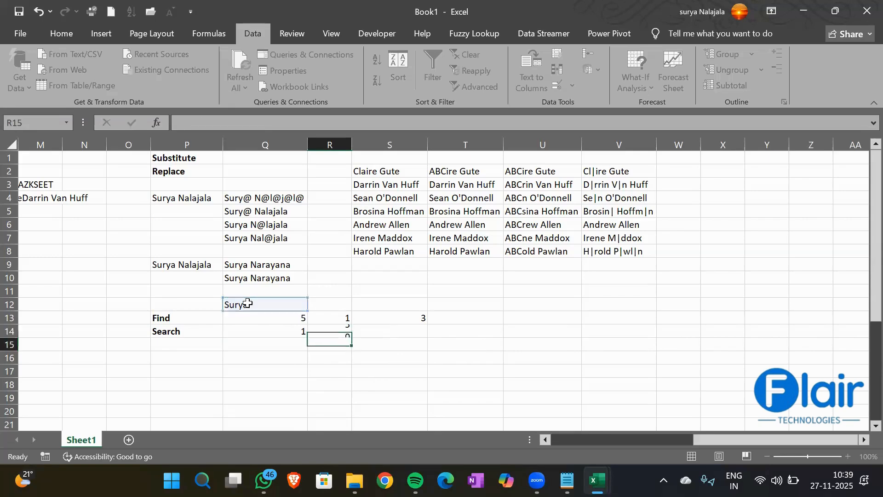
pyautogui.click(340, 331)
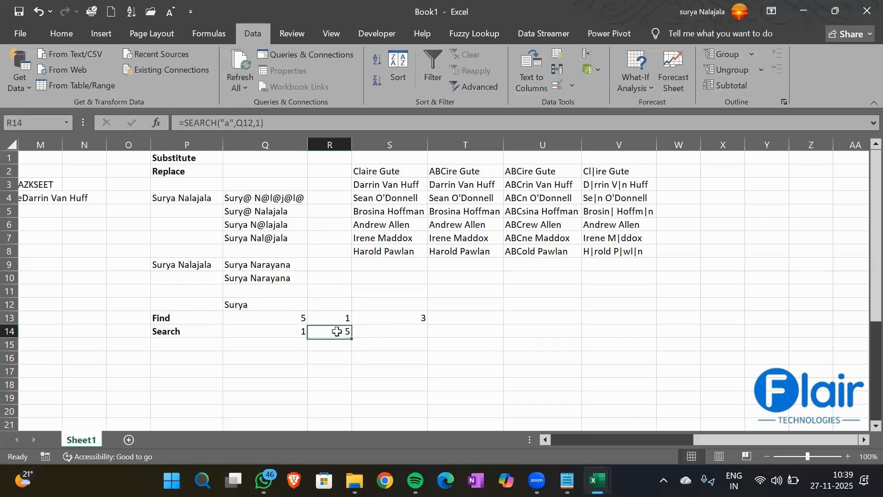
pyautogui.click(257, 356)
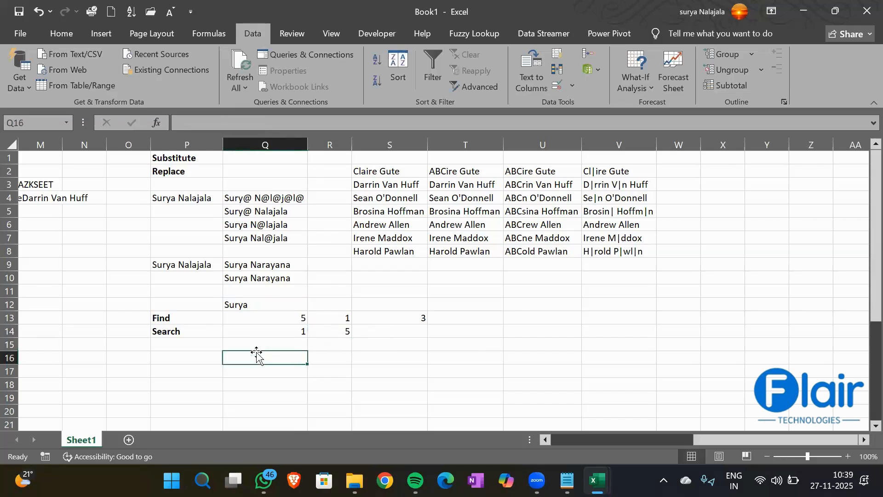
pyautogui.write('=')
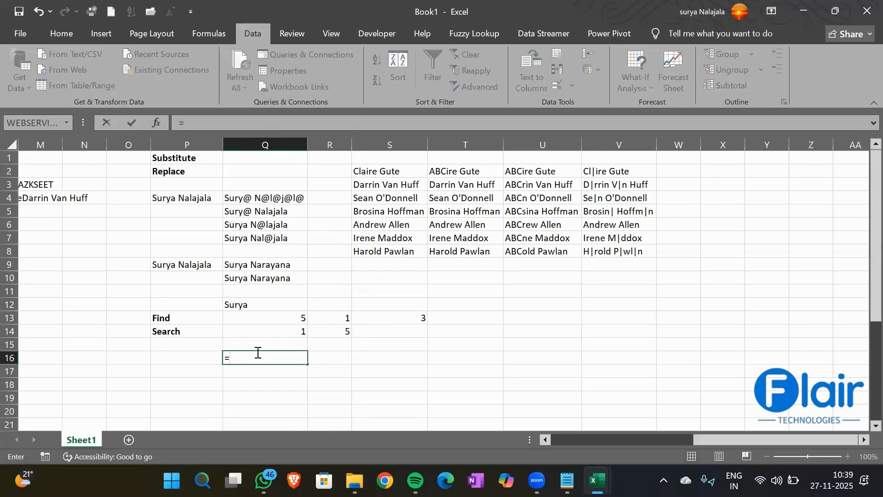
pyautogui.write('FIND(')
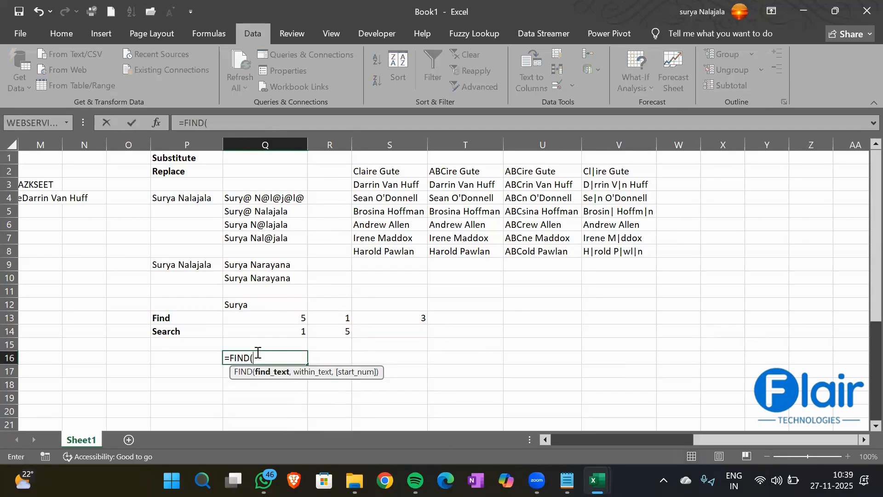
pyautogui.write('"A",')
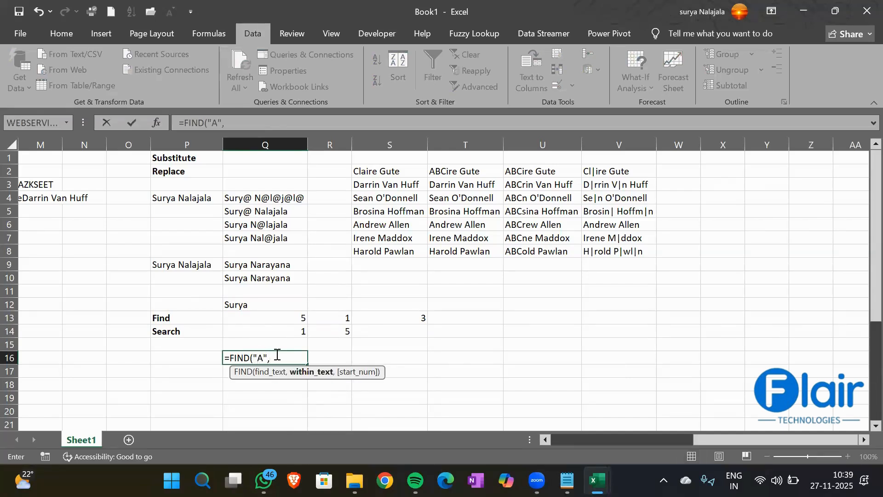
# - Complete =FIND("A",Q12,1) in Q16, which returns #VALUE!
pyautogui.click(232, 306)
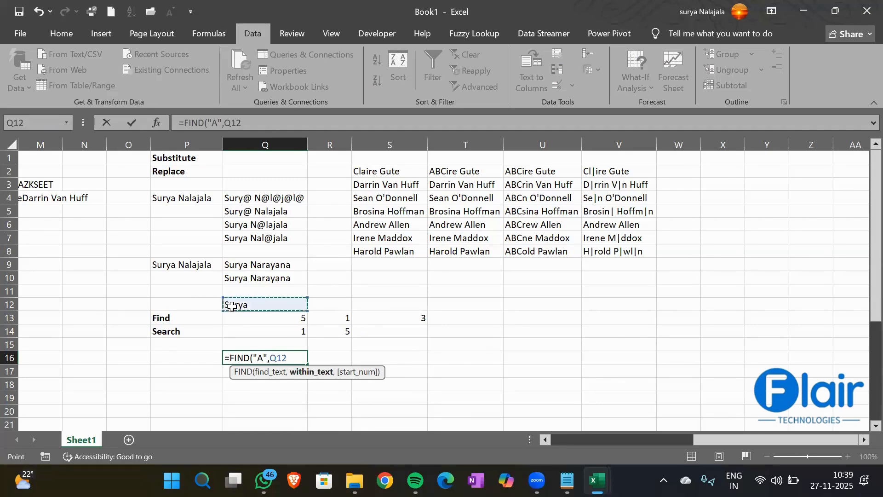
pyautogui.write(',1')
pyautogui.press('Return')
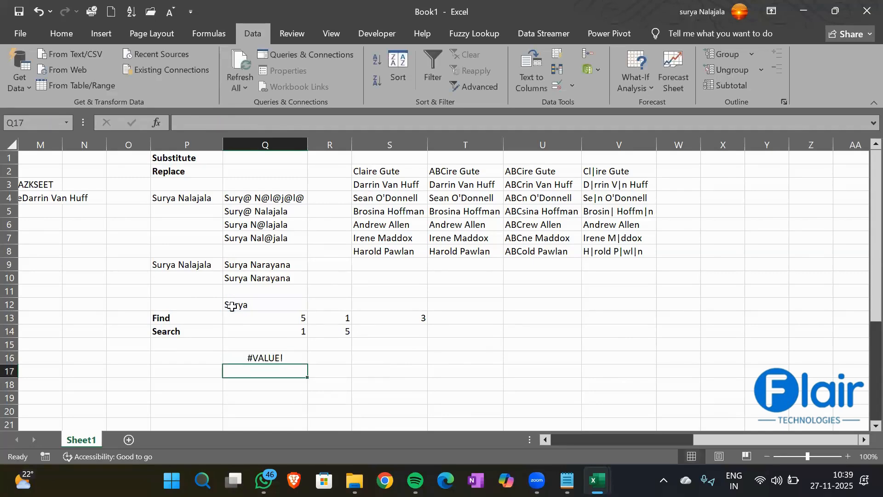
pyautogui.click(264, 361)
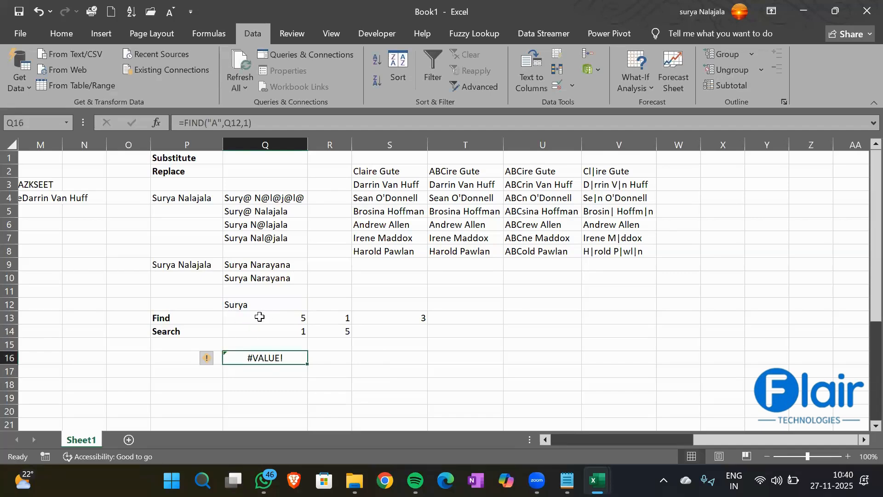
# - Label R16 'Case sensitive' beside the #VALUE! result
pyautogui.click(327, 359)
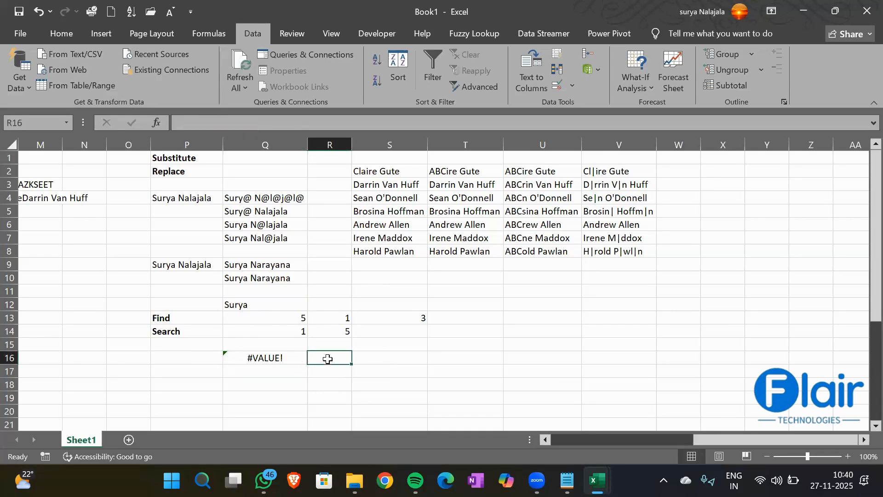
pyautogui.write('Case se')
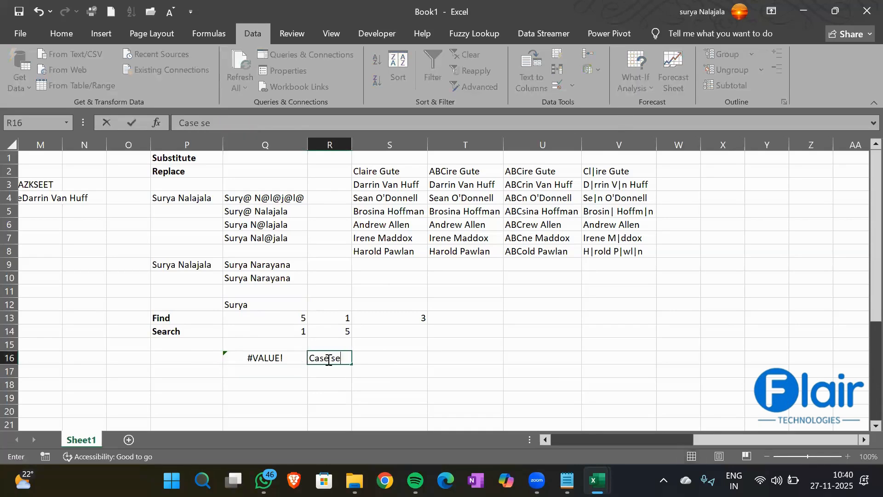
pyautogui.write('nsitive')
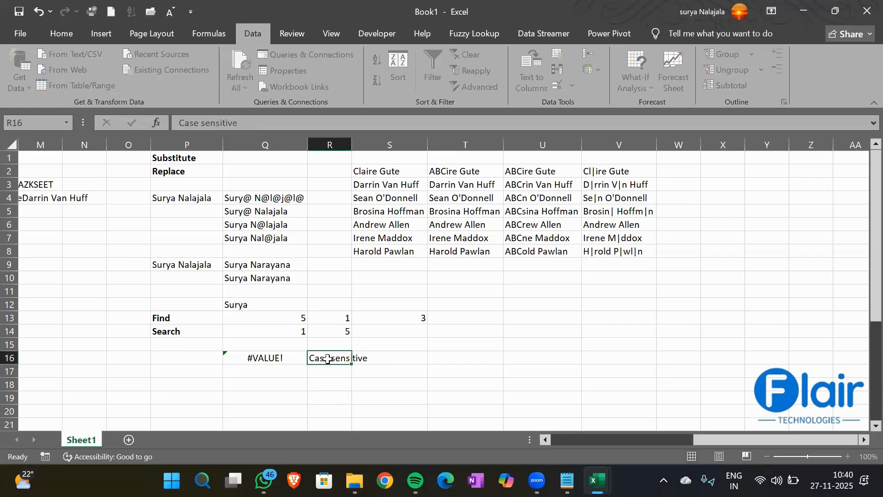
pyautogui.press('Return')
pyautogui.click(263, 373)
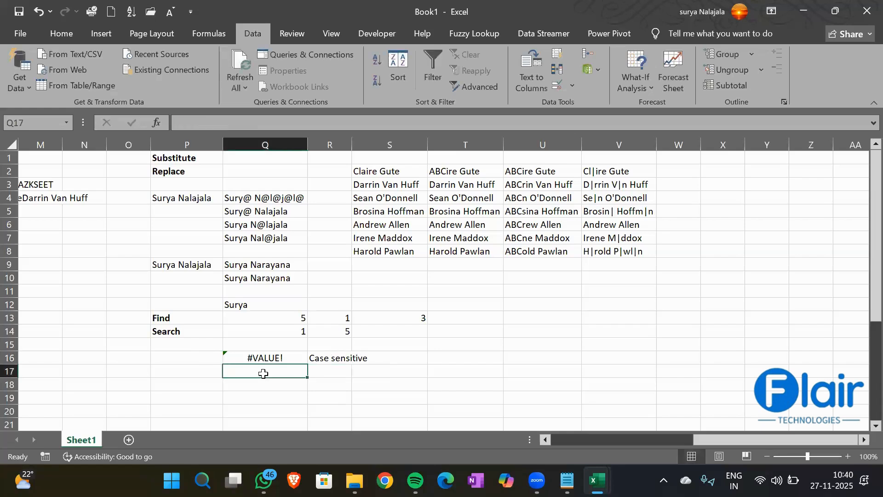
pyautogui.press('Up')
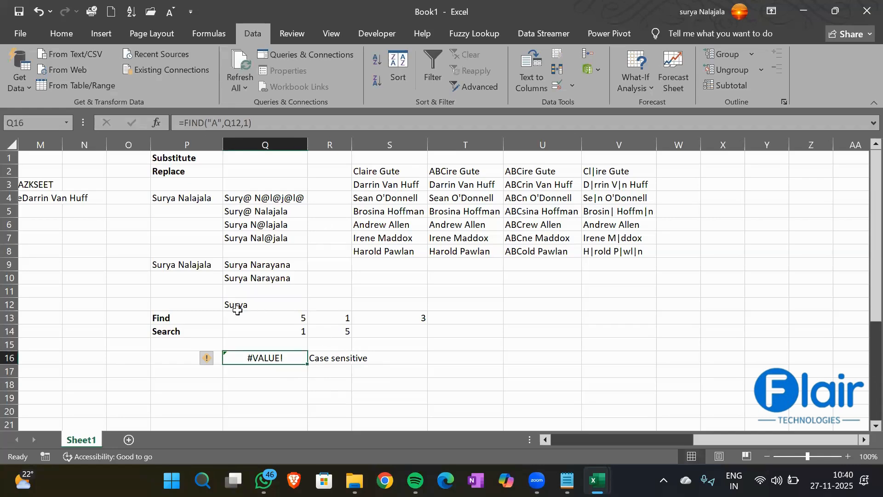
# - Enter a SEARCH for "A" in Q12 in Q17, returning 5
pyautogui.write('=Search')
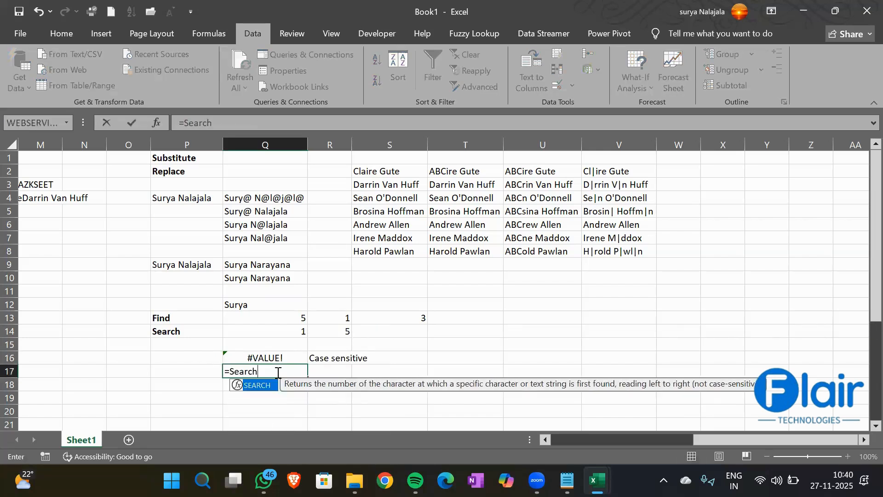
pyautogui.press('Tab')
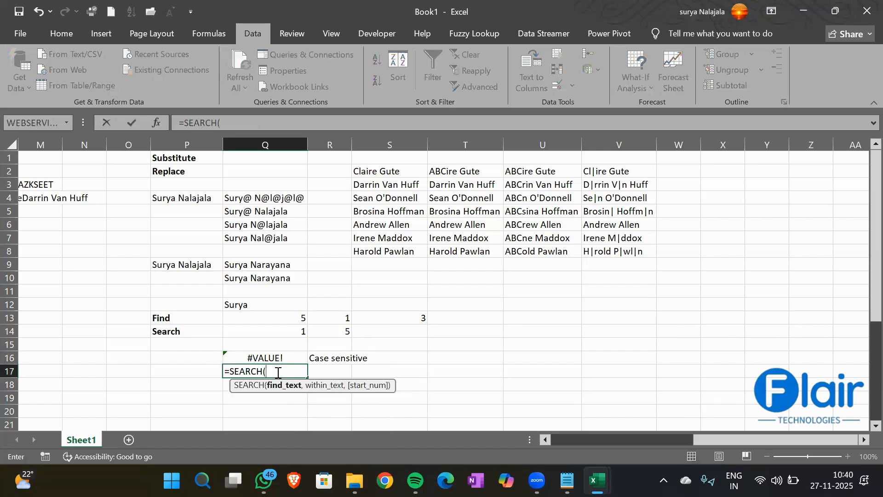
pyautogui.write('"A",')
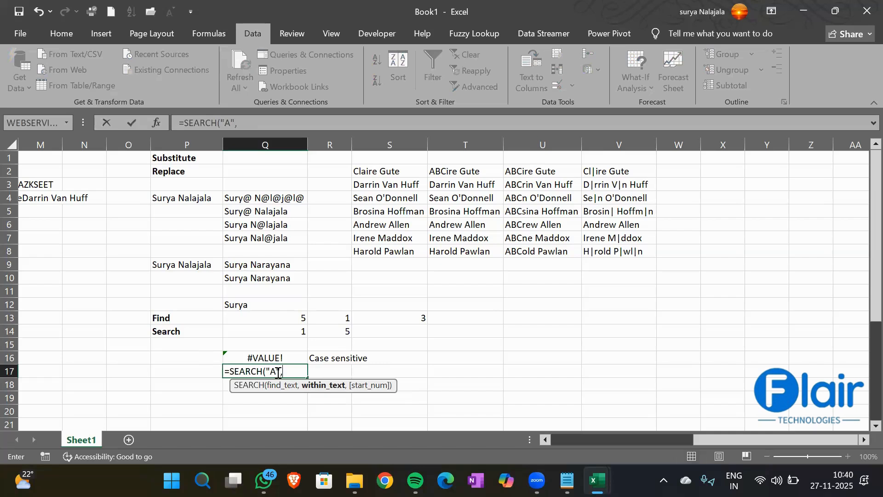
pyautogui.click(250, 304)
pyautogui.write(',')
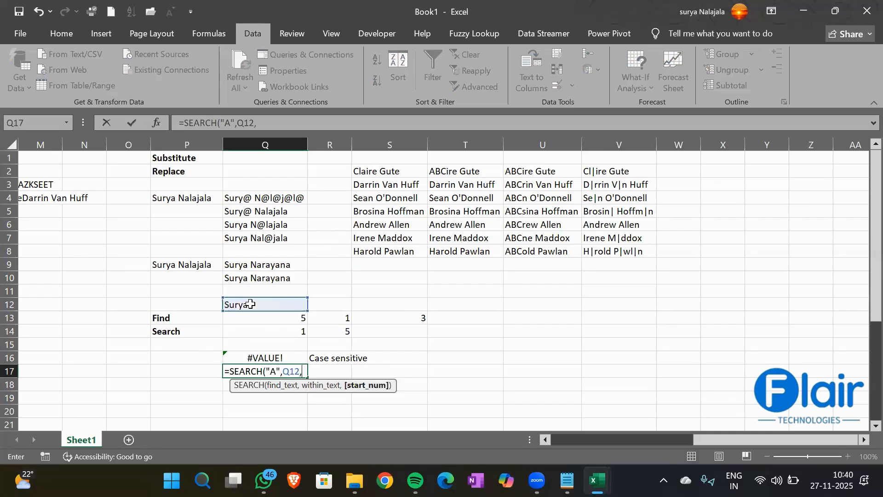
pyautogui.press('Return')
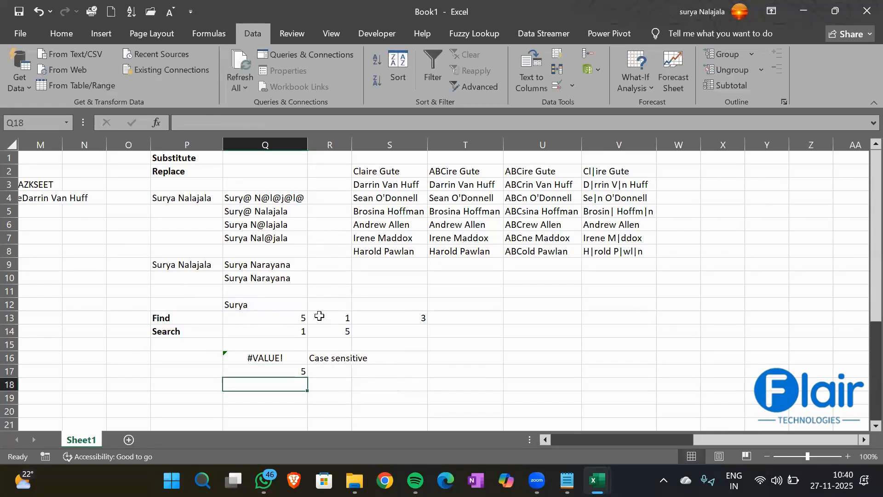
pyautogui.click(261, 366)
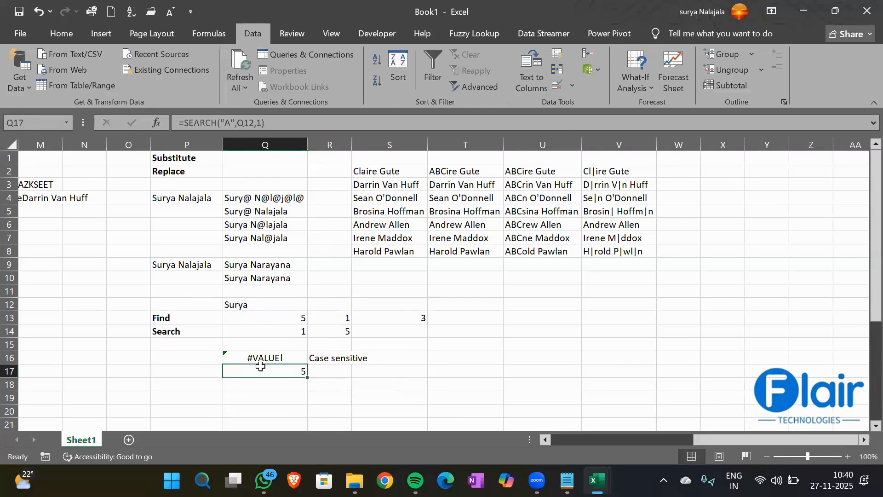
# - Label R17 'Not Case sensitive' and AutoFit column R
pyautogui.click(333, 370)
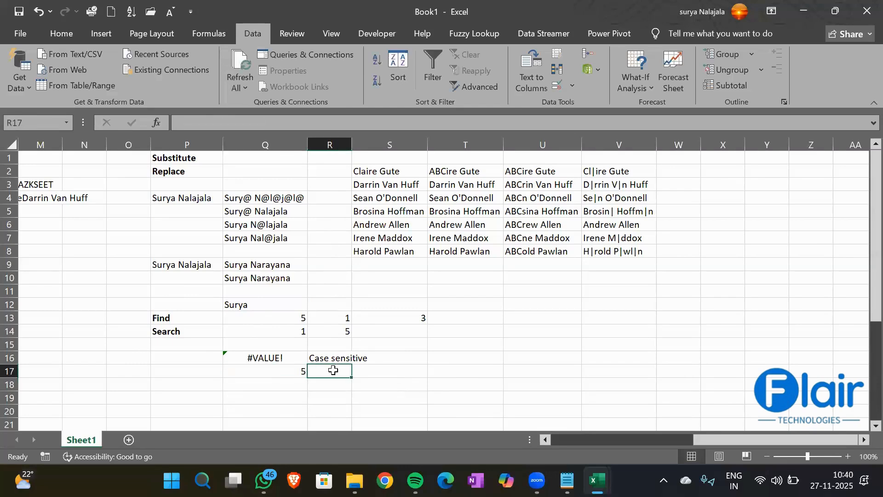
pyautogui.write('Not Ca')
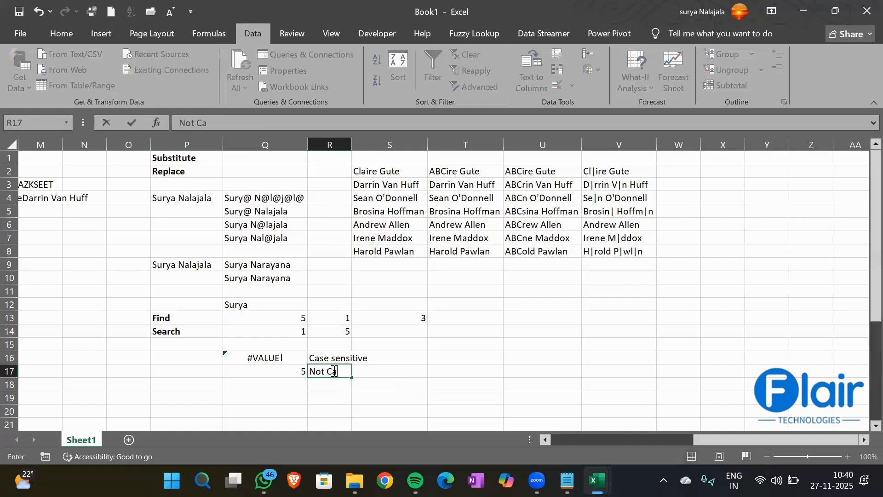
pyautogui.write('se sensitive')
pyautogui.press('Return')
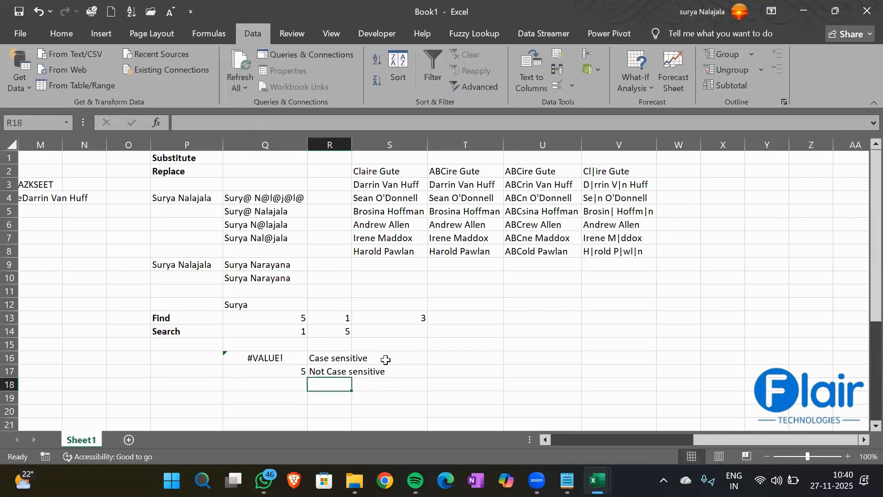
pyautogui.doubleClick(352, 145)
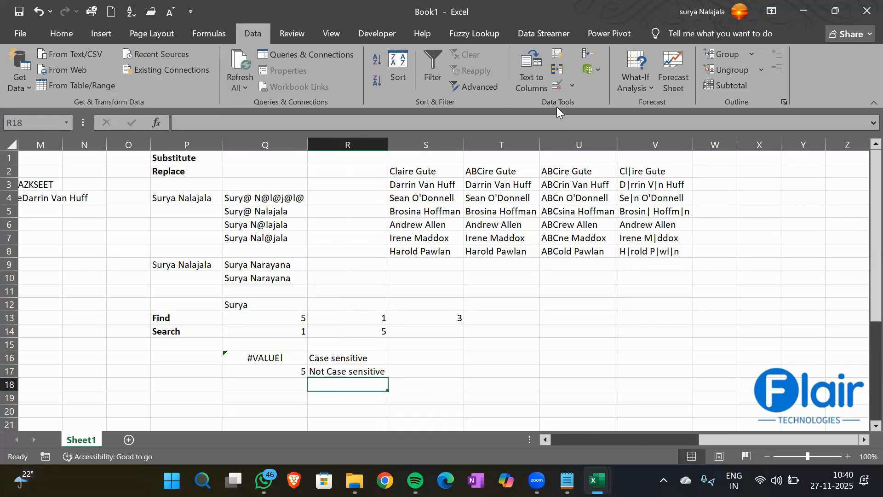
# - Enter the surname Nalajala in X2
pyautogui.click(730, 168)
pyautogui.press('Right')
pyautogui.press('Right')
pyautogui.press('Right')
pyautogui.press('Right')
pyautogui.press('Right')
pyautogui.press('Right')
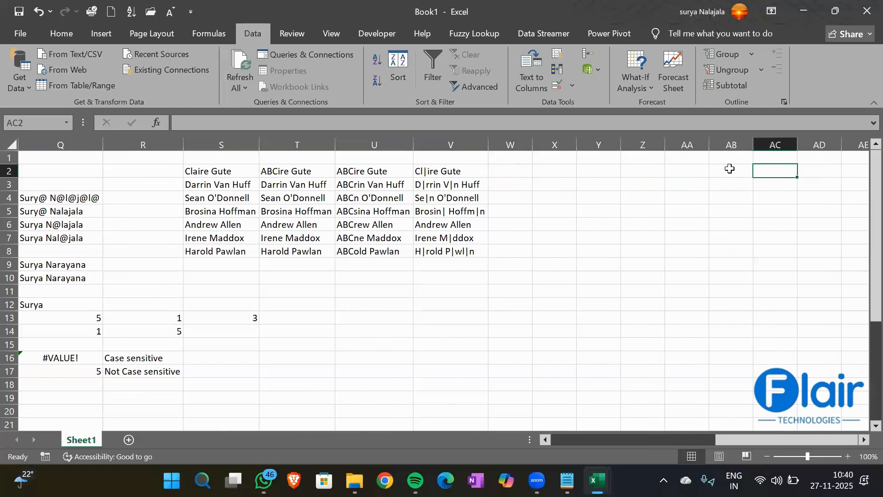
pyautogui.press('Left')
pyautogui.press('Left')
pyautogui.press('Left')
pyautogui.press('Left')
pyautogui.press('Left')
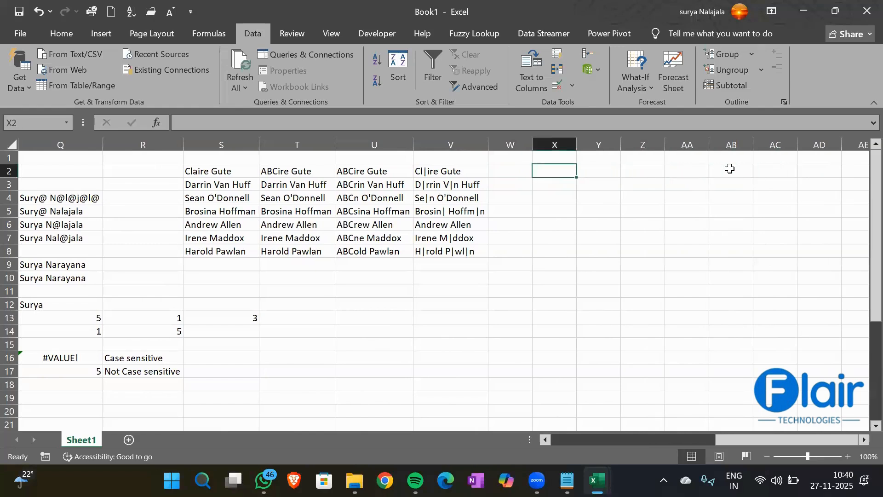
pyautogui.write('Nalajala')
pyautogui.press('Return')
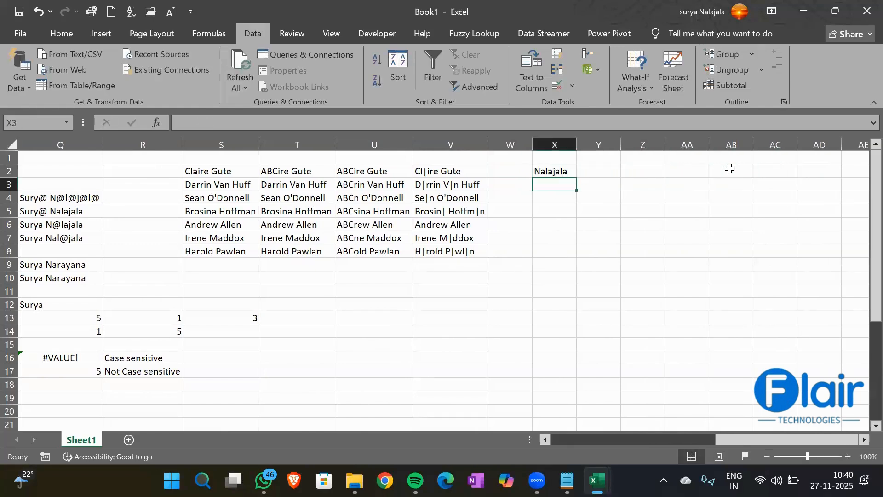
# - List the letters N, a, l, a, j, a, l, a down Y3:Y10
pyautogui.press('Right')
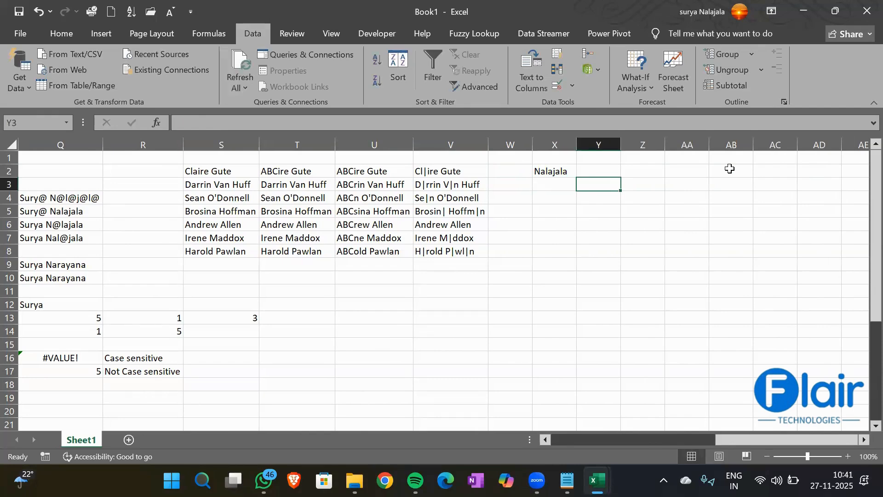
pyautogui.write('N')
pyautogui.press('Return')
pyautogui.write('a')
pyautogui.press('Return')
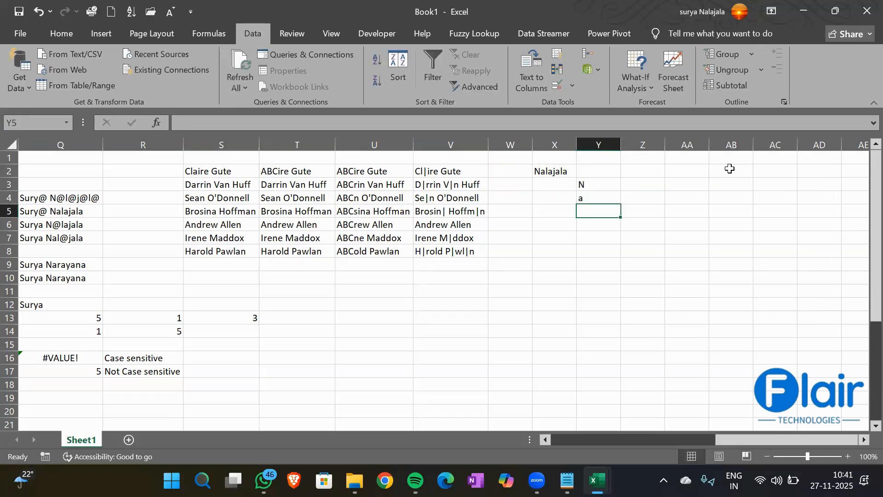
pyautogui.write('l')
pyautogui.press('Return')
pyautogui.write('a')
pyautogui.press('Return')
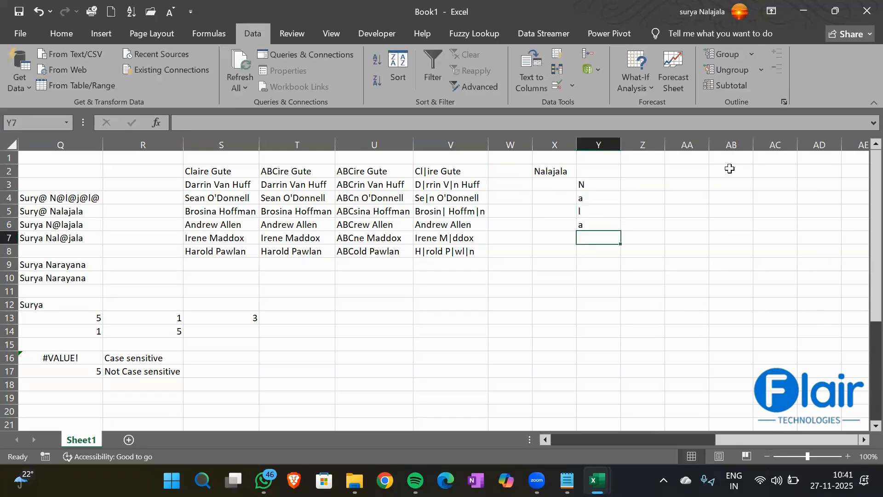
pyautogui.write('j')
pyautogui.press('Return')
pyautogui.write('a')
pyautogui.press('Return')
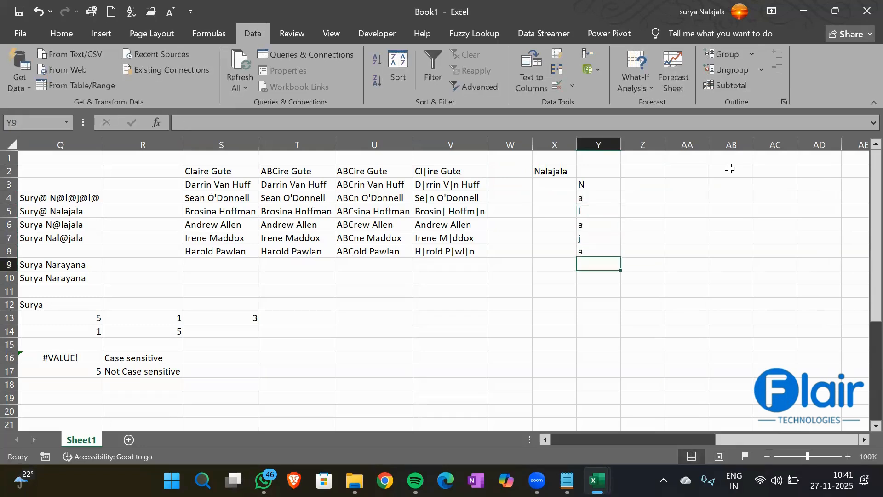
pyautogui.write('l')
pyautogui.press('Return')
pyautogui.write('a')
pyautogui.press('Return')
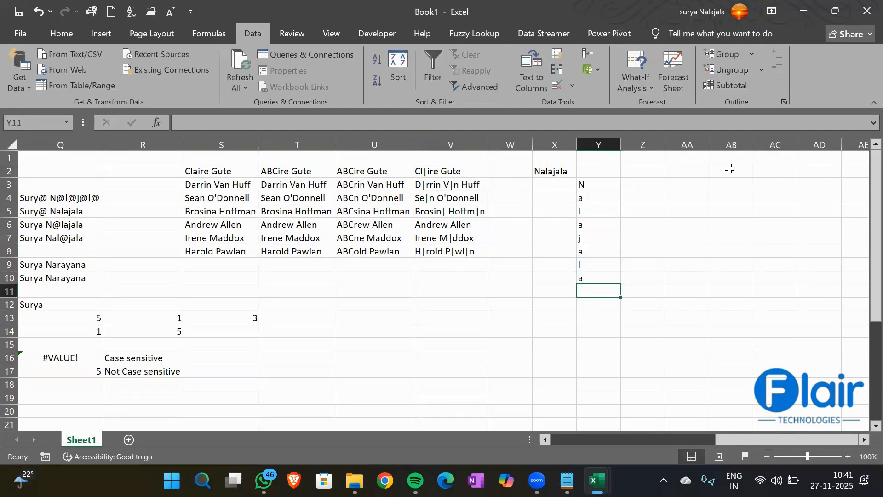
# - Add Find and Search headers in Z2 and AA2
pyautogui.click(640, 168)
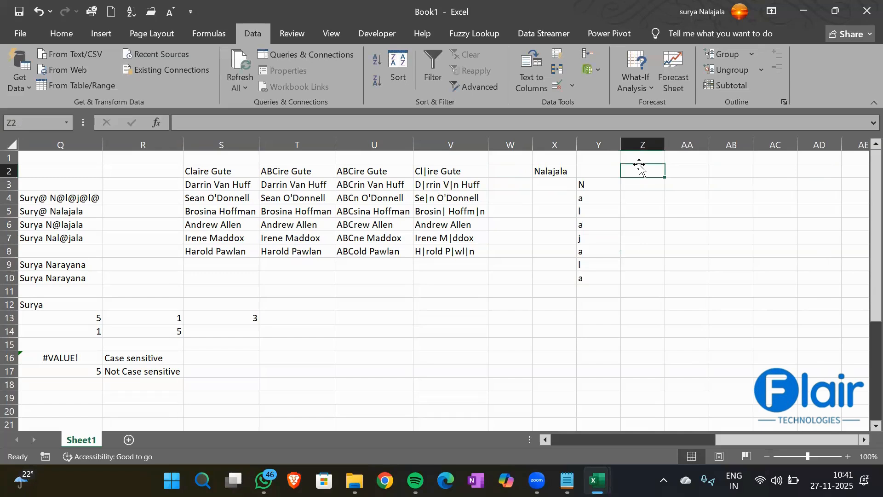
pyautogui.write('Find')
pyautogui.press('Return')
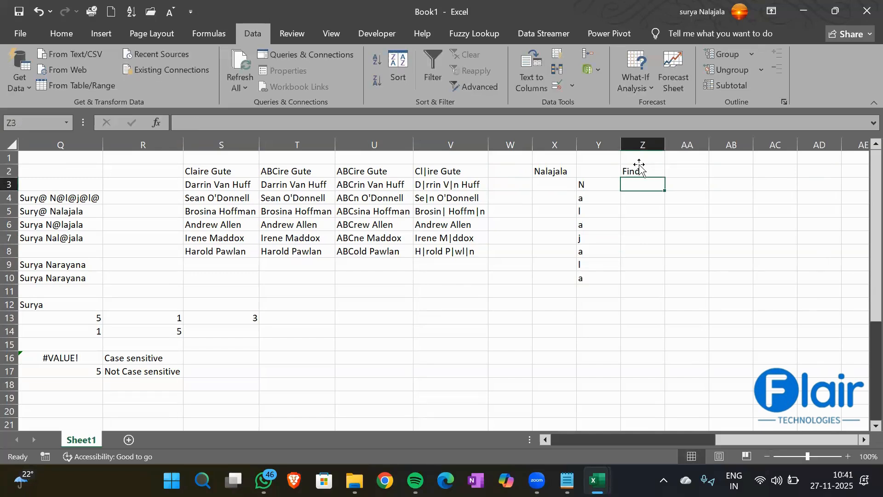
pyautogui.press('Up')
pyautogui.press('Right')
pyautogui.write('Sea')
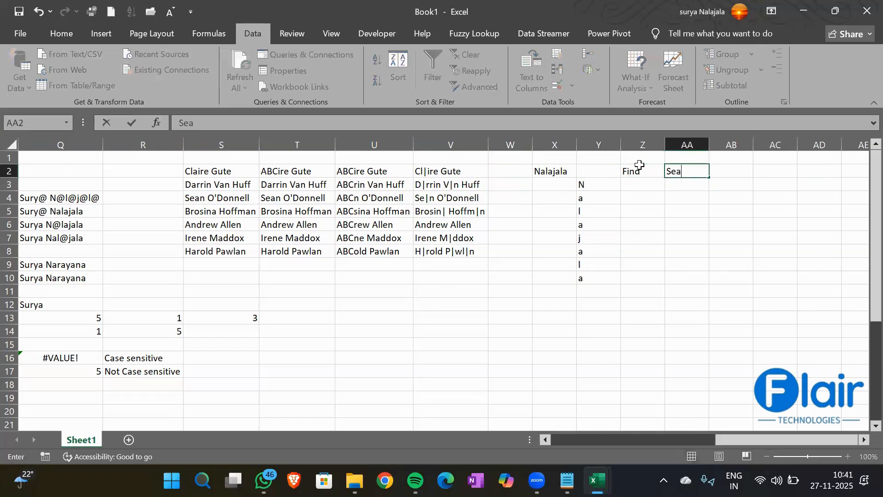
pyautogui.write('rch')
pyautogui.press('Return')
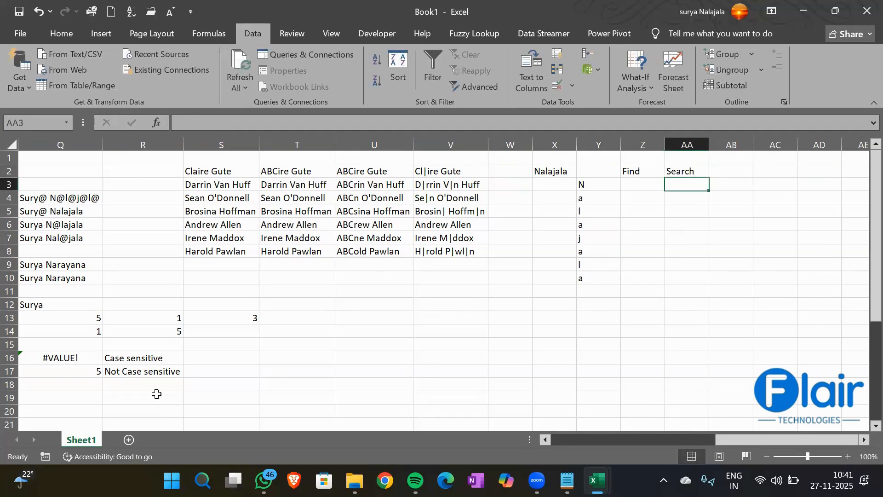
pyautogui.hscroll(-1, 157, 393)
# - Enter =FIND("urya",Q12,1) in Q18
pyautogui.click(131, 388)
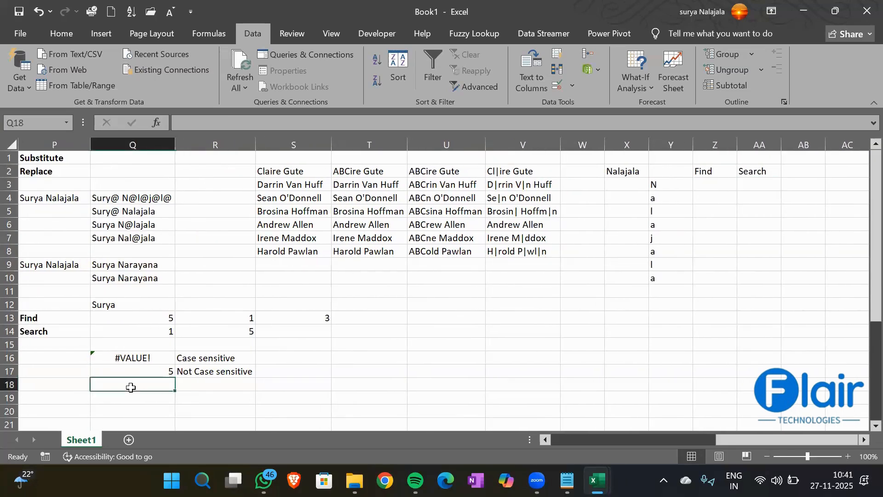
pyautogui.write('=Find')
pyautogui.press('Tab')
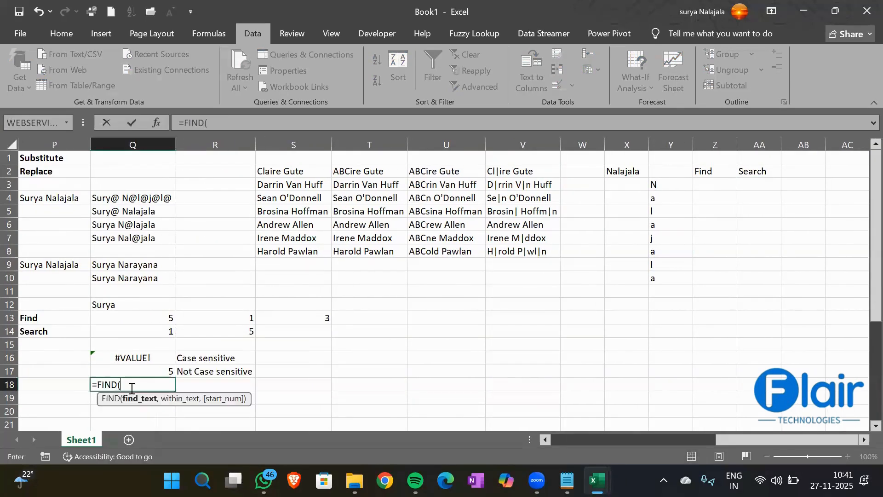
pyautogui.write('"urys"')
pyautogui.press('BackSpace')
pyautogui.press('BackSpace')
pyautogui.write('a",')
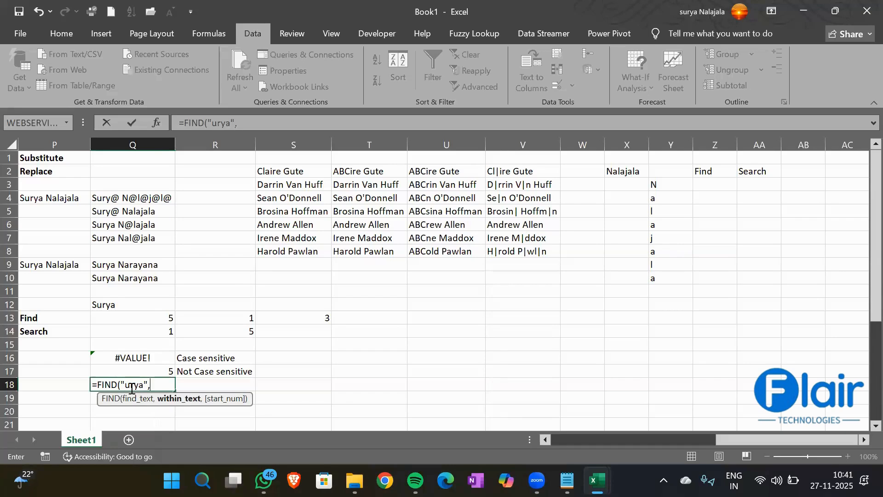
pyautogui.click(113, 299)
pyautogui.write(',')
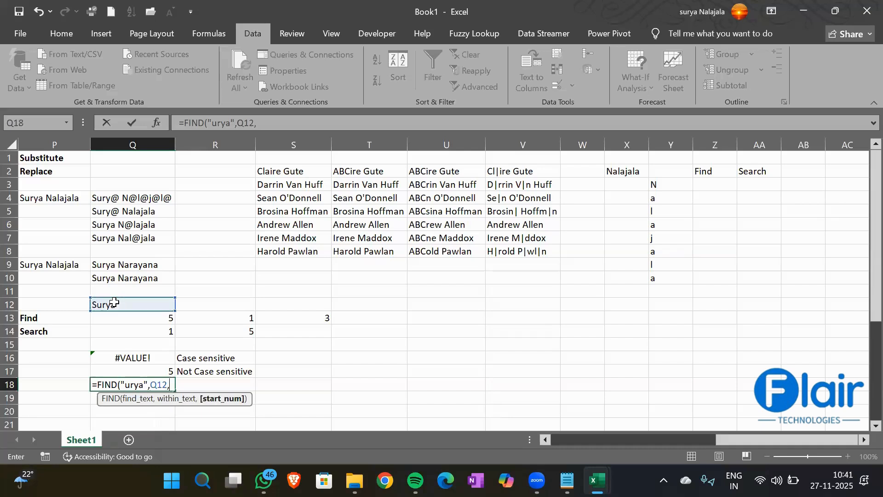
pyautogui.write('1)')
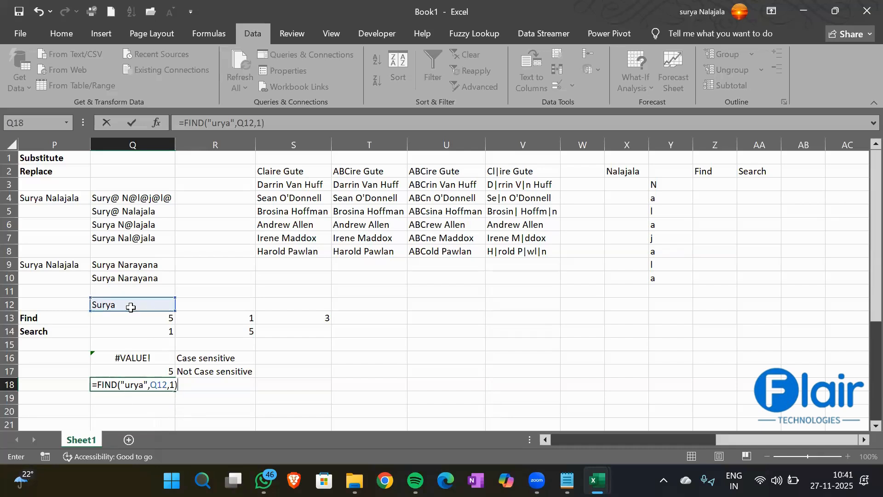
pyautogui.press('Return')
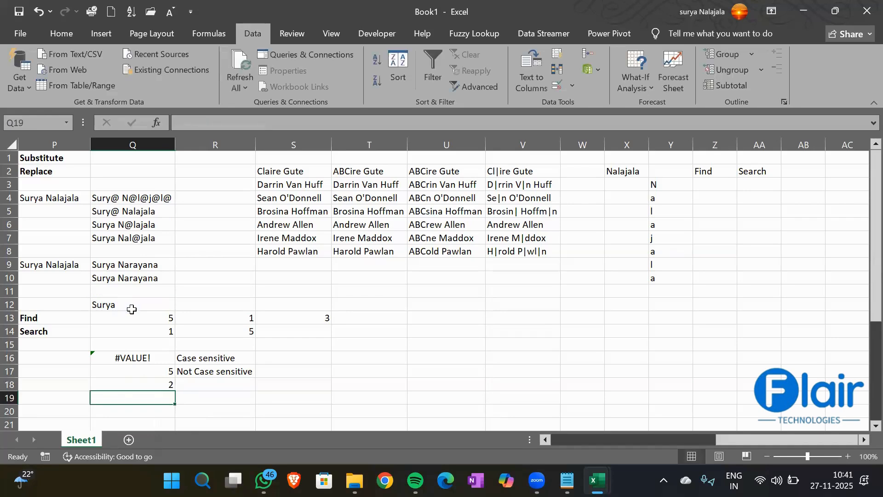
pyautogui.click(127, 384)
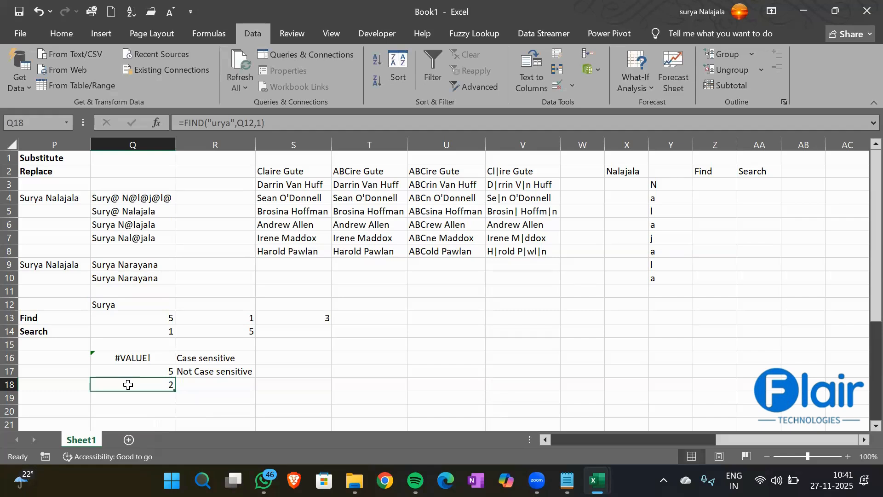
# - Correct the Q18 formula to =FIND("Surya",Q12,1), which returns 1
pyautogui.click(224, 124)
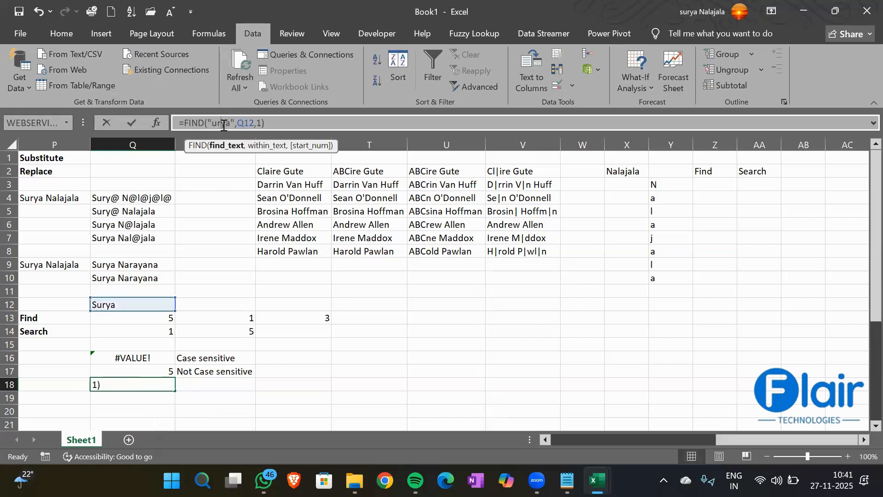
pyautogui.doubleClick(224, 124)
pyautogui.press('Escape')
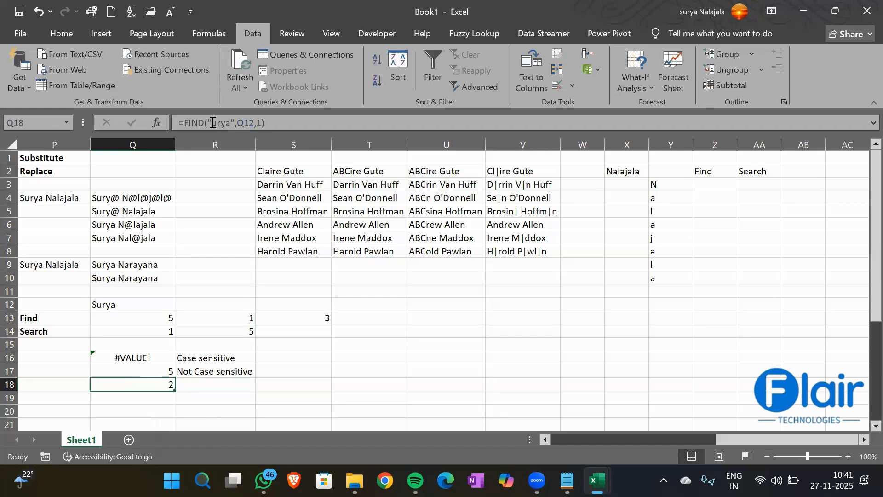
pyautogui.click(213, 123)
pyautogui.write('S')
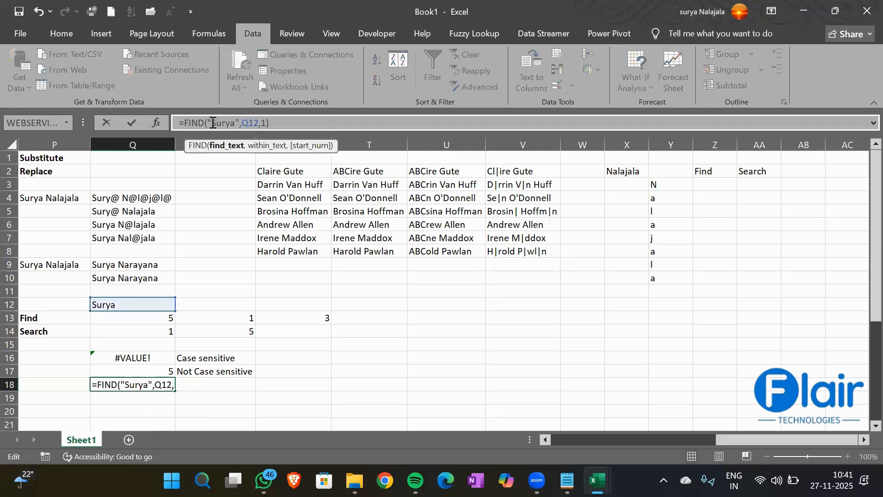
pyautogui.press('Return')
pyautogui.press('Up')
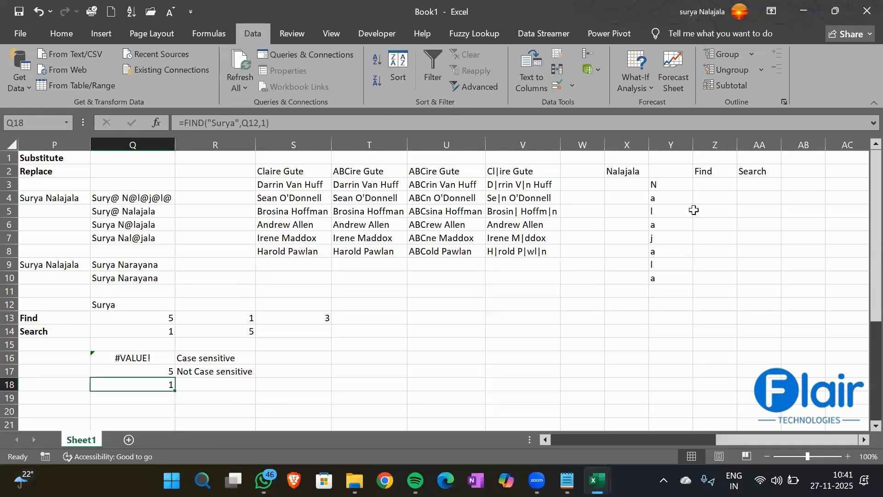
pyautogui.click(704, 180)
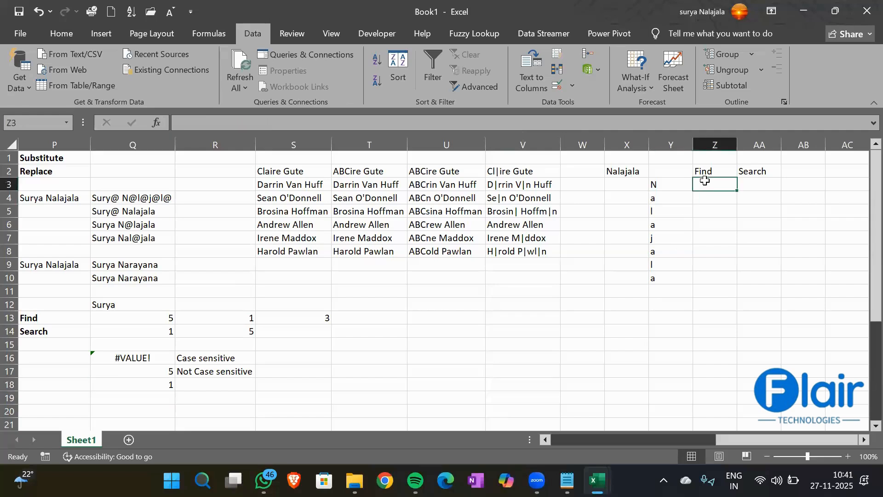
# - Enter =FIND(Y3,X2,1) in Z3, returning 1 for the letter N
pyautogui.write('=fi')
pyautogui.press('Tab')
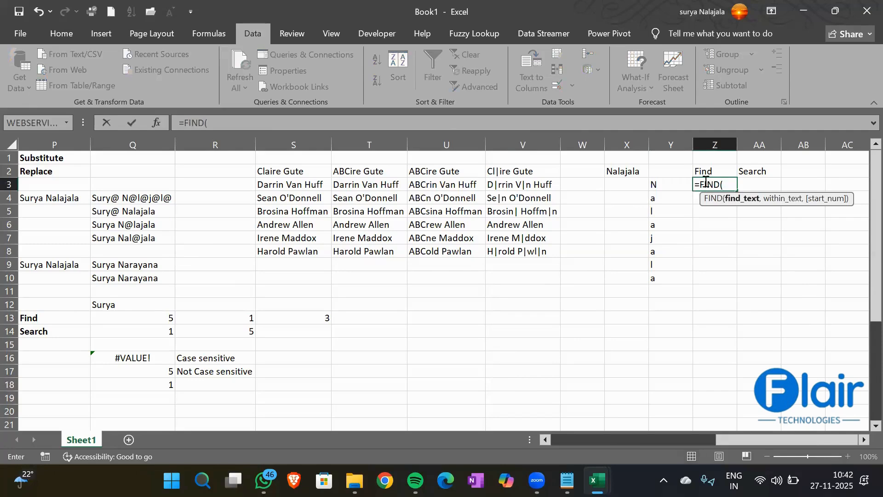
pyautogui.press('Left')
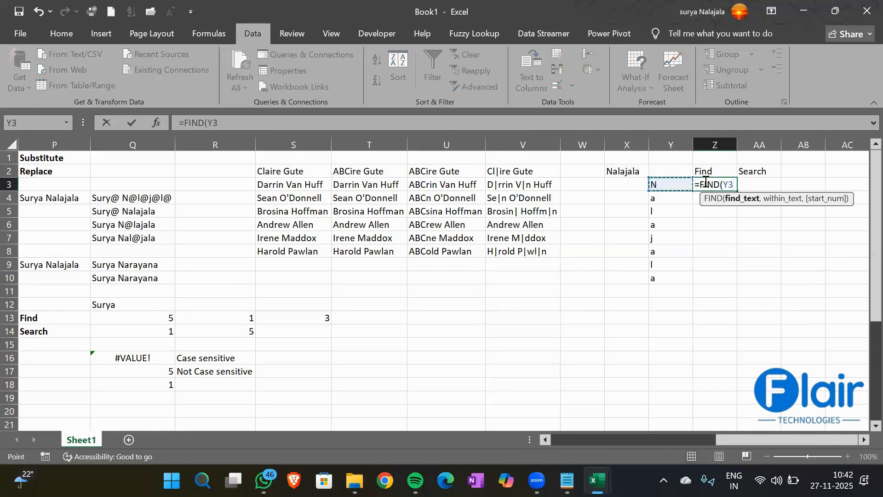
pyautogui.write(',')
pyautogui.press('Left')
pyautogui.press('Up')
pyautogui.press('Left')
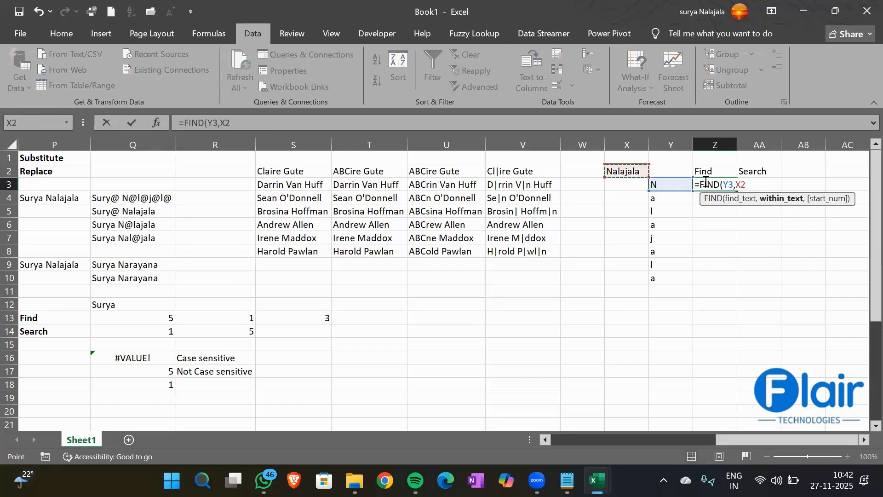
pyautogui.write(',1)')
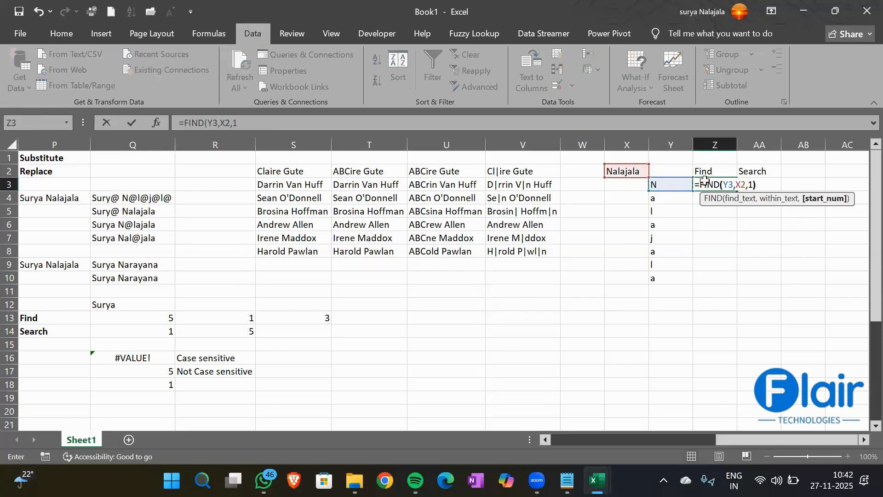
pyautogui.press('Return')
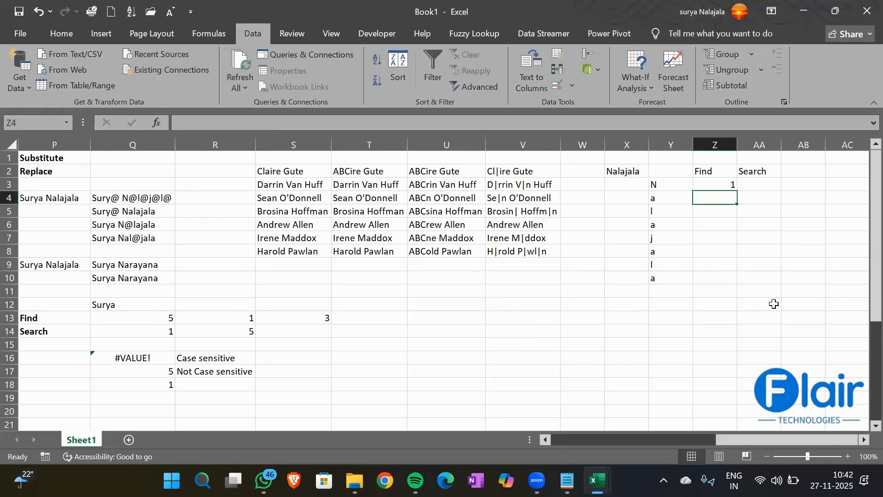
# - Enter =FIND(Y4,X2,1) in Z4, returning 2
pyautogui.write('=FIND(')
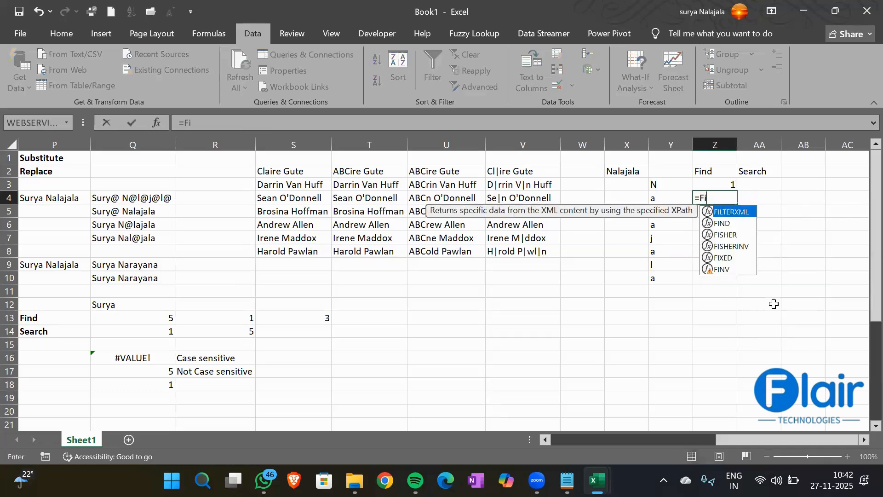
pyautogui.press('Left')
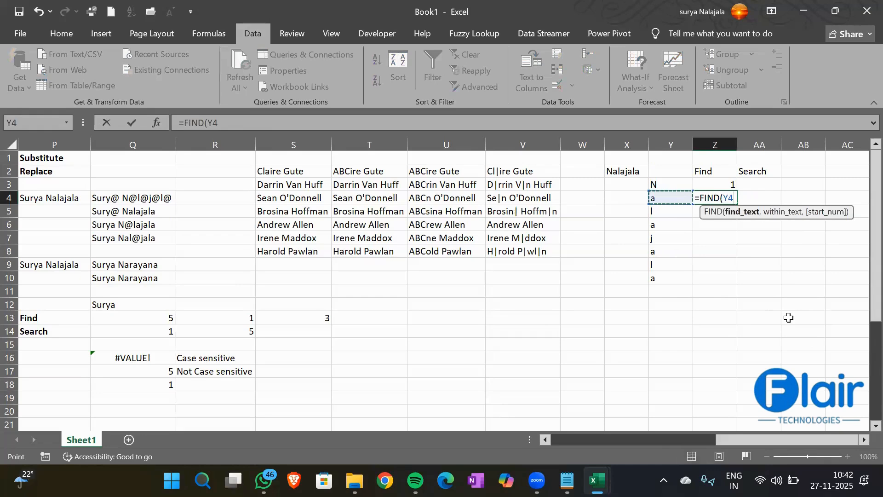
pyautogui.write(',')
pyautogui.press('Left')
pyautogui.press('Left')
pyautogui.press('Up')
pyautogui.press('Up')
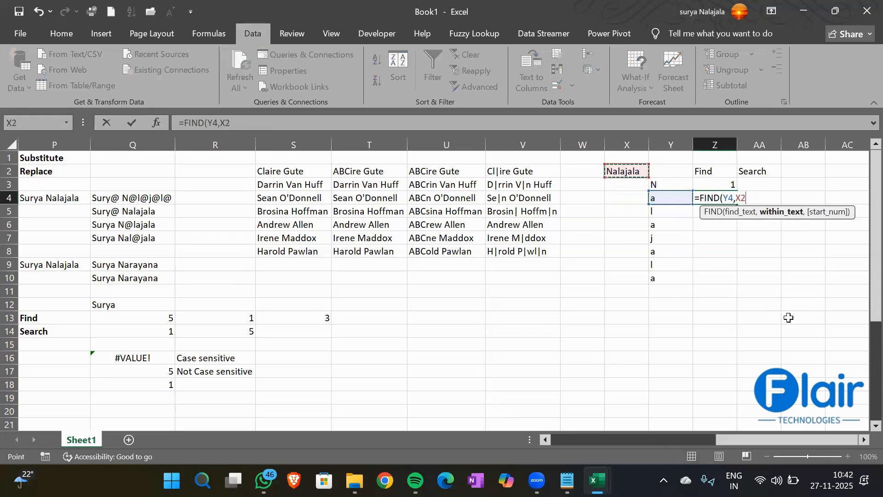
pyautogui.write(',')
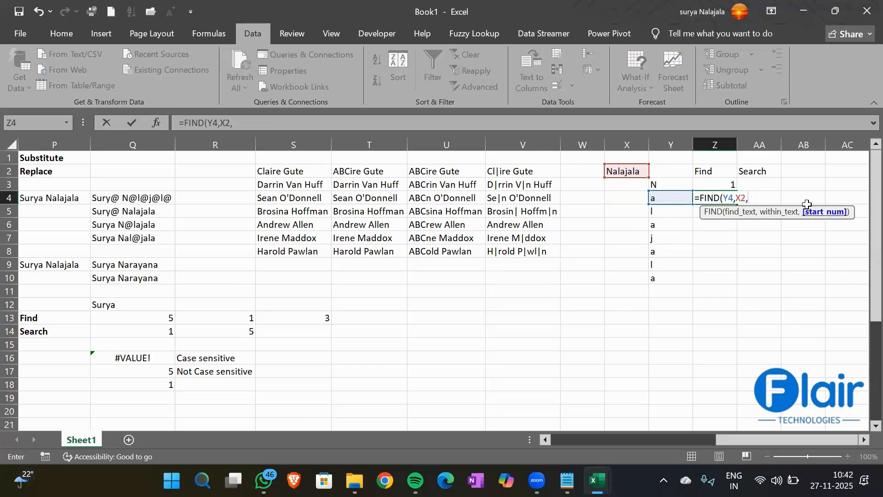
pyautogui.write('1)')
pyautogui.press('Return')
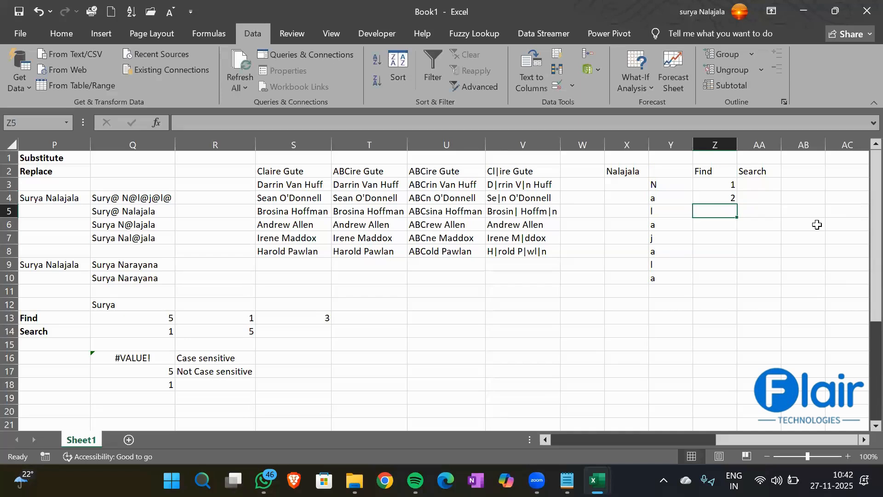
# - Label the a's 1st, 2nd, 3rd and 4th in X4, X6, X8 and X10
pyautogui.click(613, 170)
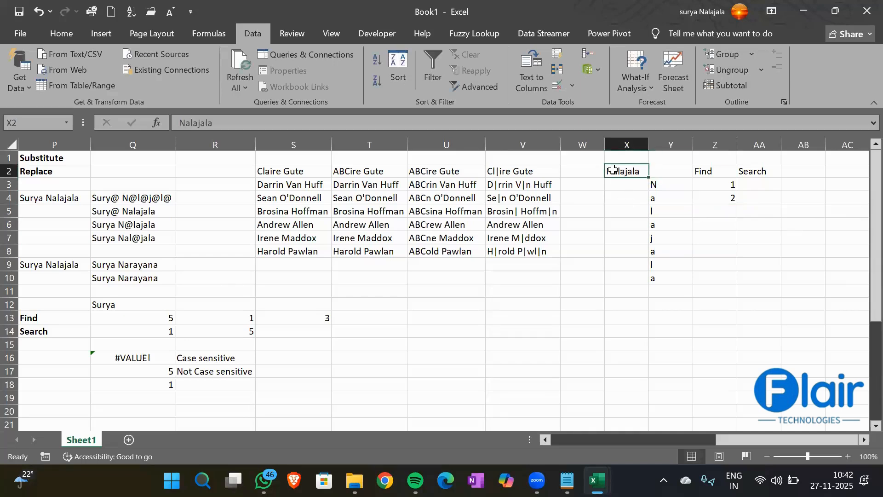
pyautogui.click(623, 200)
pyautogui.write('1st')
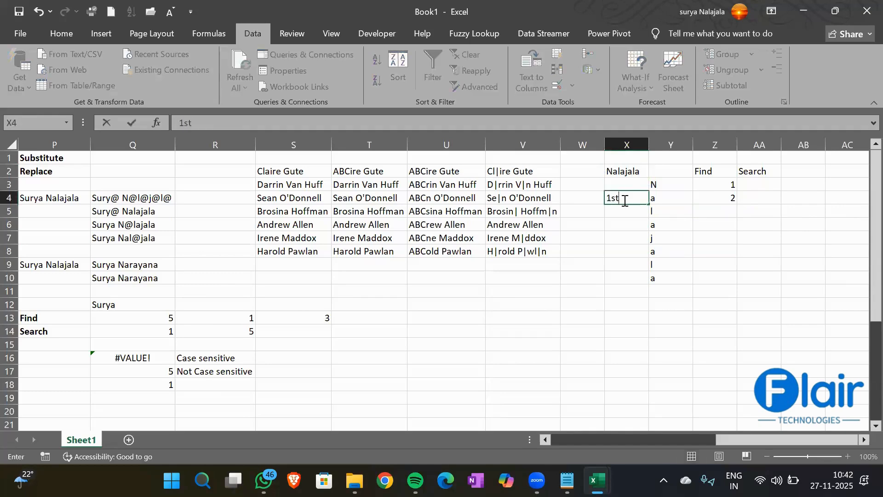
pyautogui.press('Return')
pyautogui.press('Return')
pyautogui.write('2nd')
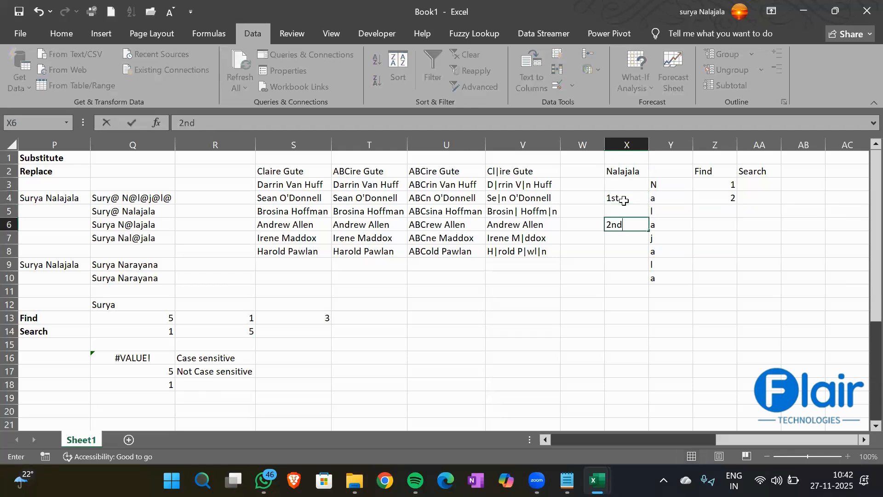
pyautogui.press('Return')
pyautogui.press('Return')
pyautogui.write('3rd')
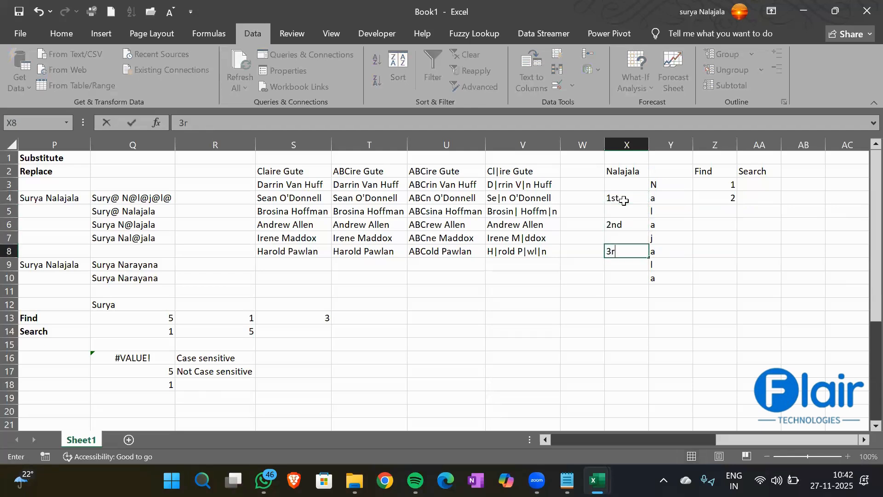
pyautogui.press('Return')
pyautogui.press('Return')
pyautogui.write('4th')
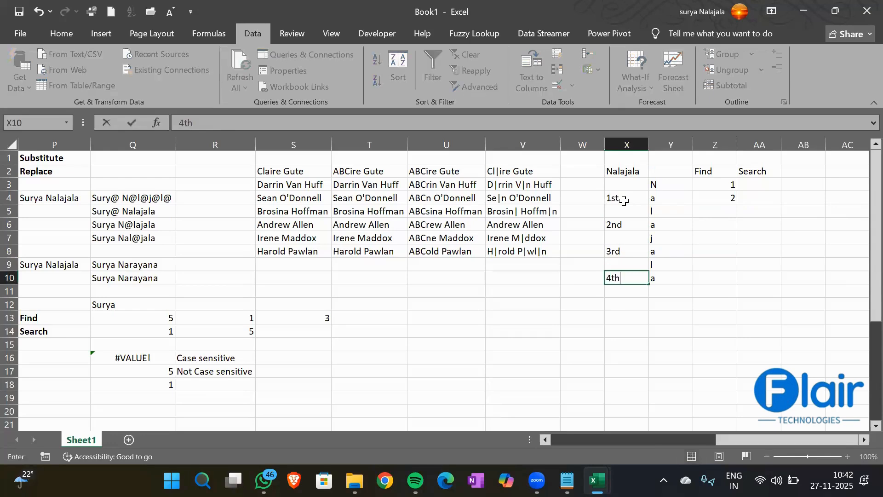
pyautogui.press('Return')
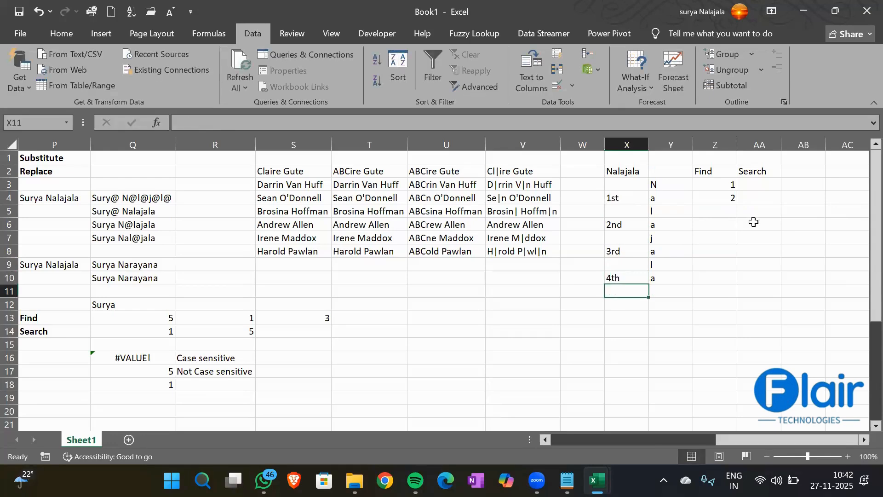
# - Enter =FIND(Y5,X2,1) in Z5, which returns 3
pyautogui.click(725, 209)
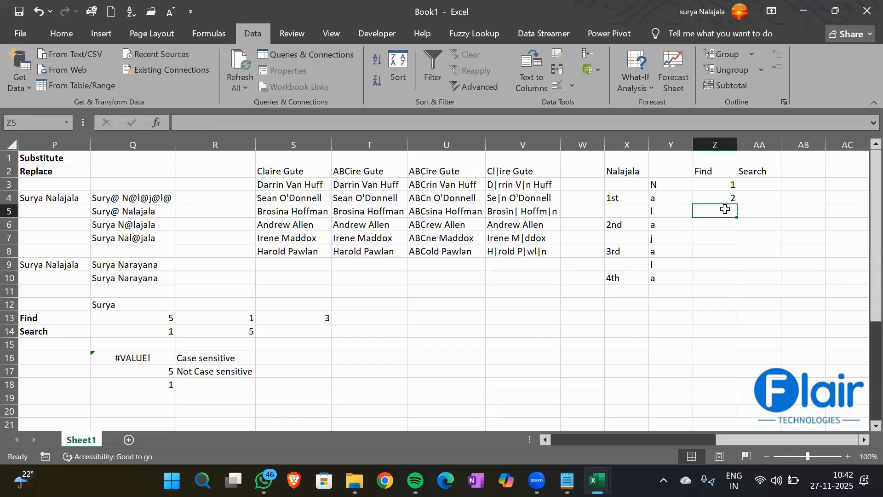
pyautogui.write('=fi')
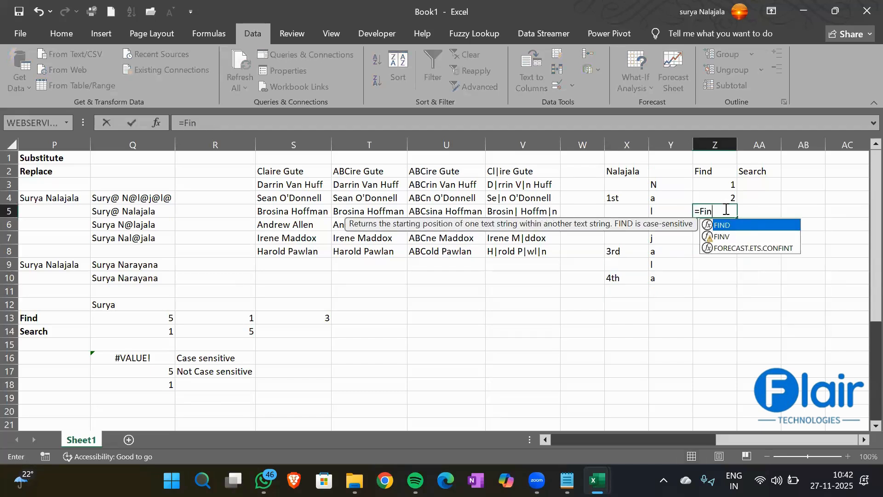
pyautogui.press('Tab')
pyautogui.press('Left')
pyautogui.write(',')
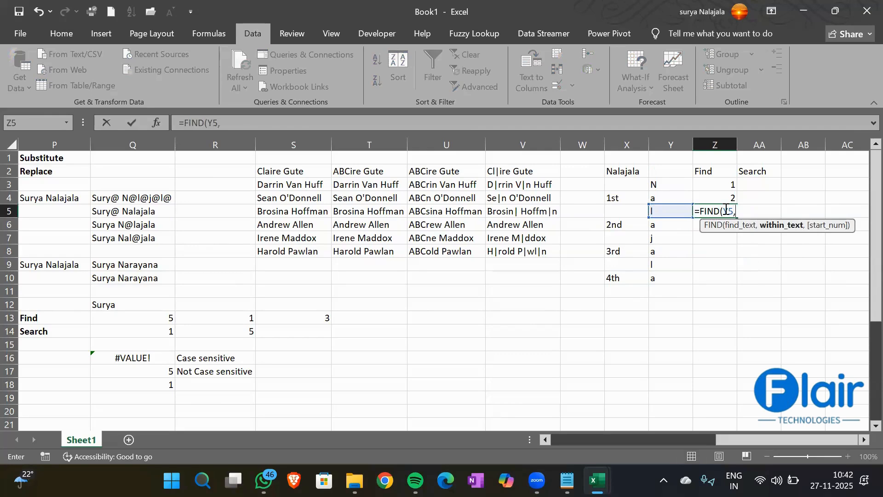
pyautogui.press('Left')
pyautogui.press('Left')
pyautogui.press('Up')
pyautogui.press('Up')
pyautogui.press('Up')
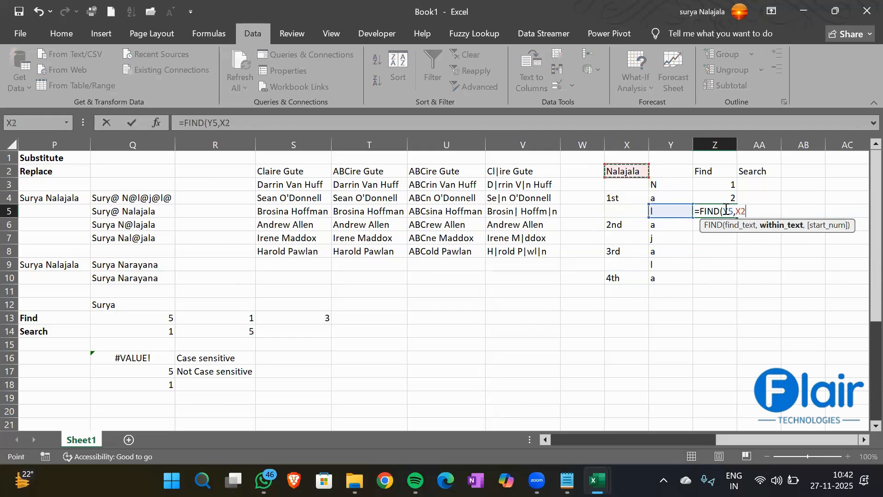
pyautogui.write(',1')
pyautogui.press('Return')
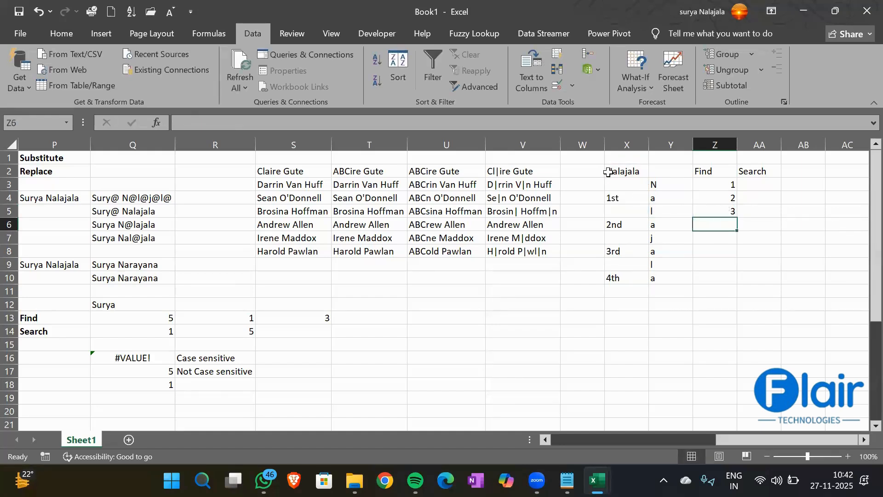
# - Enter =FIND(Y6,X2,1) in Z6, which returns 2, the surname's first a
pyautogui.write('=fin')
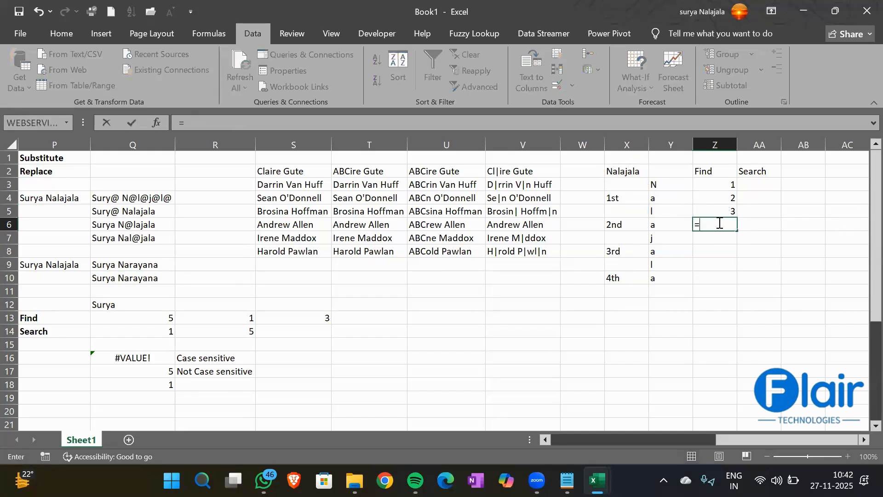
pyautogui.press('Tab')
pyautogui.press('Left')
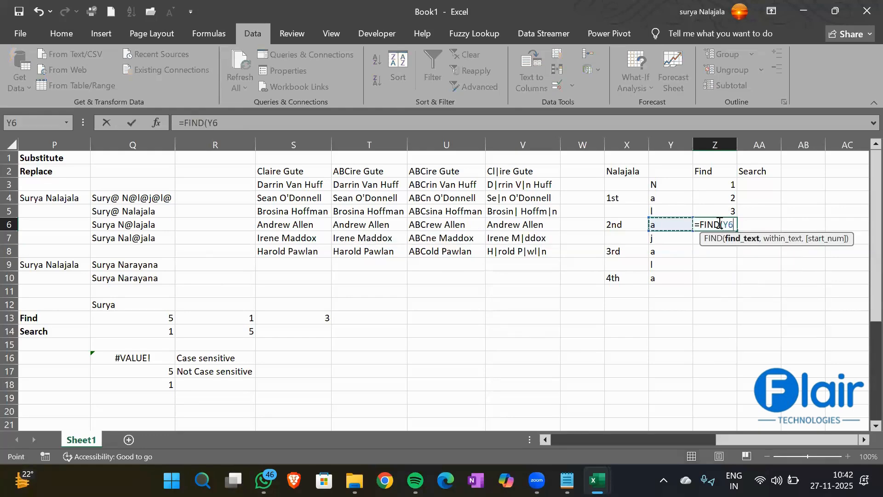
pyautogui.write(',')
pyautogui.press('Left')
pyautogui.press('Left')
pyautogui.press('Up')
pyautogui.press('Up')
pyautogui.press('Up')
pyautogui.press('Up')
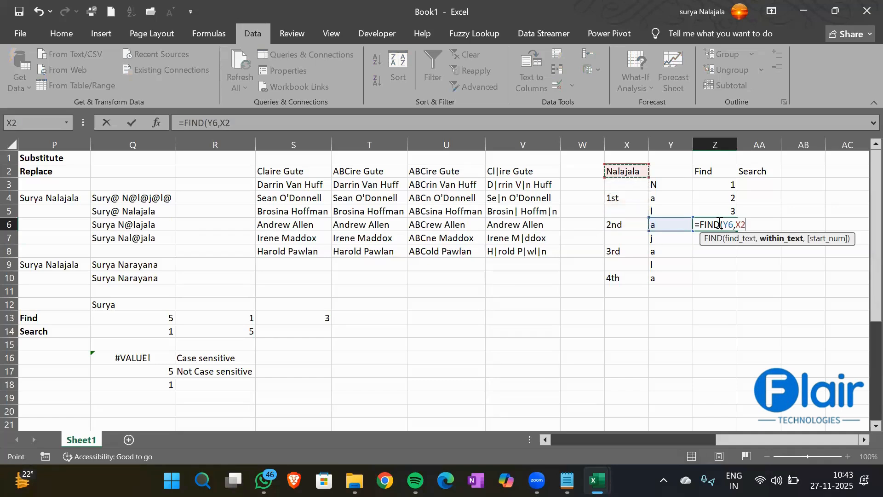
pyautogui.press('Return')
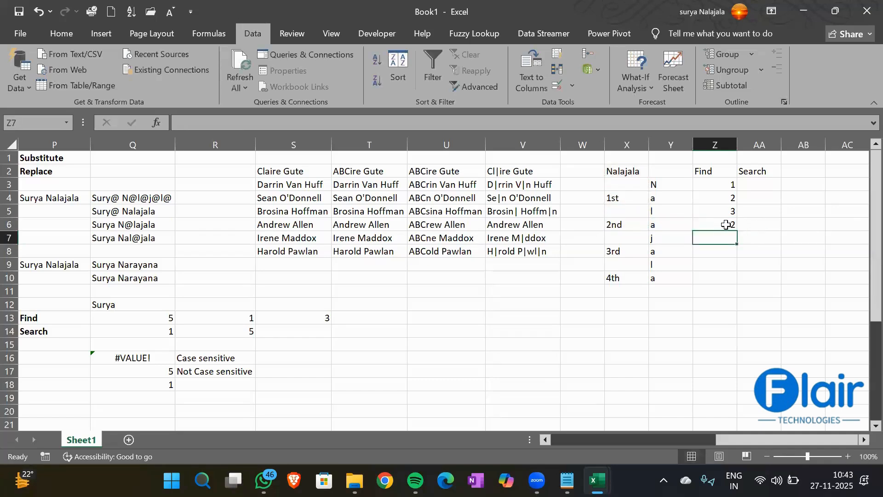
pyautogui.click(721, 224)
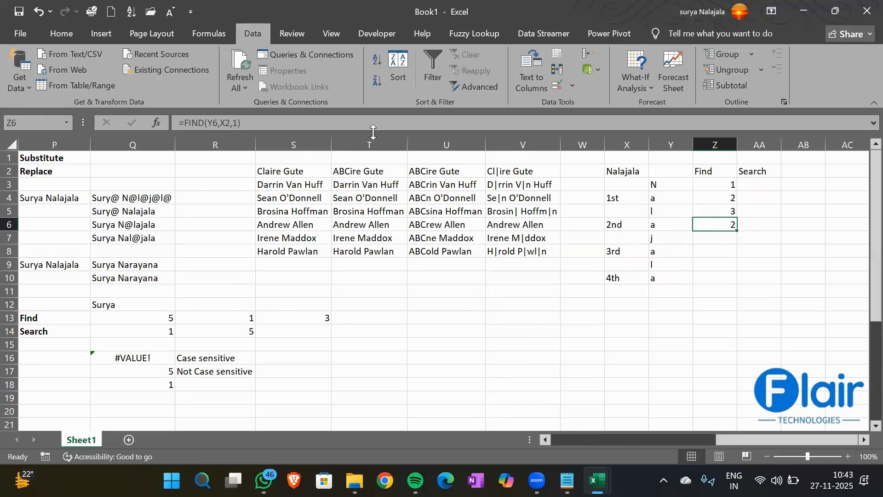
# - Change Z6's start position from 1 to 3, making =FIND(Y6,X2,3) return 4
pyautogui.doubleClick(715, 223)
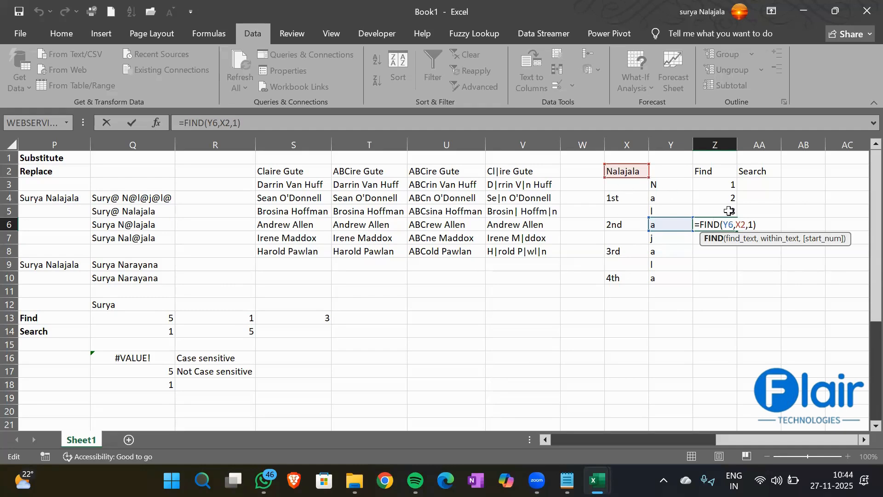
pyautogui.click(752, 224)
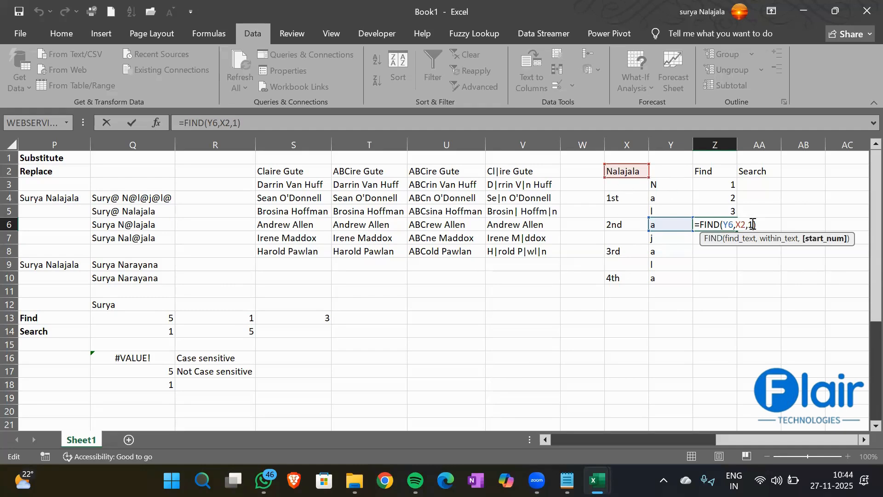
pyautogui.press('BackSpace')
pyautogui.write('3')
pyautogui.press('Return')
pyautogui.press('Up')
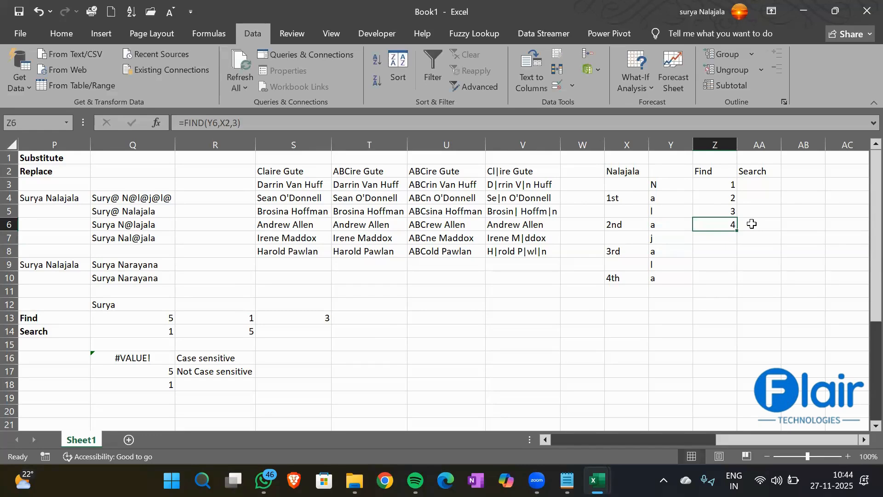
pyautogui.press('Down')
pyautogui.press('Down')
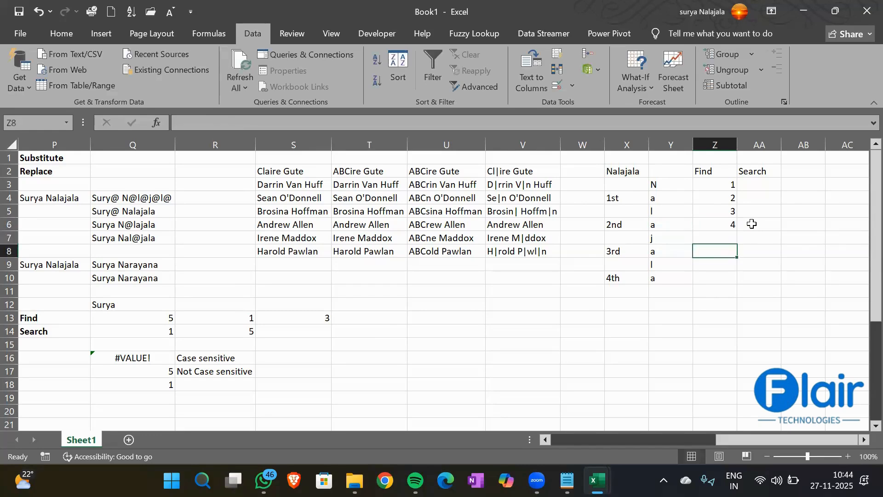
# - Enter =FIND(Y8,X2,5) in Z8 so it returns 6 for the third a
pyautogui.write('=FIn')
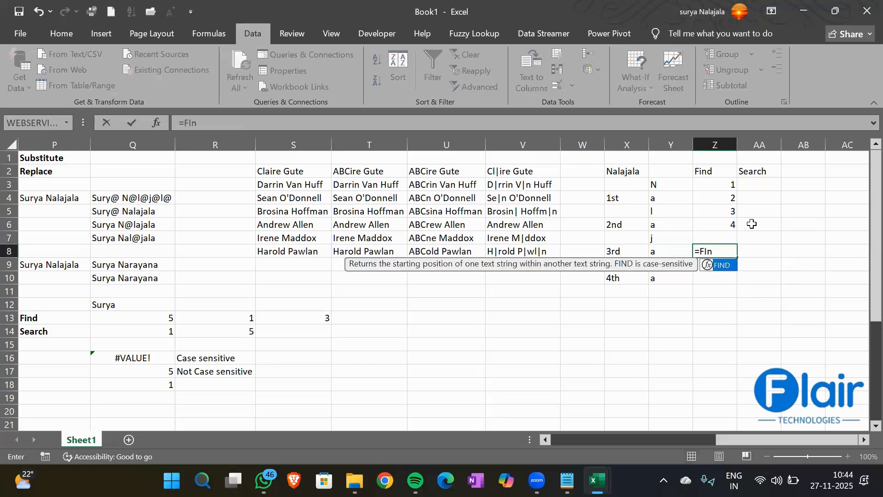
pyautogui.press('Tab')
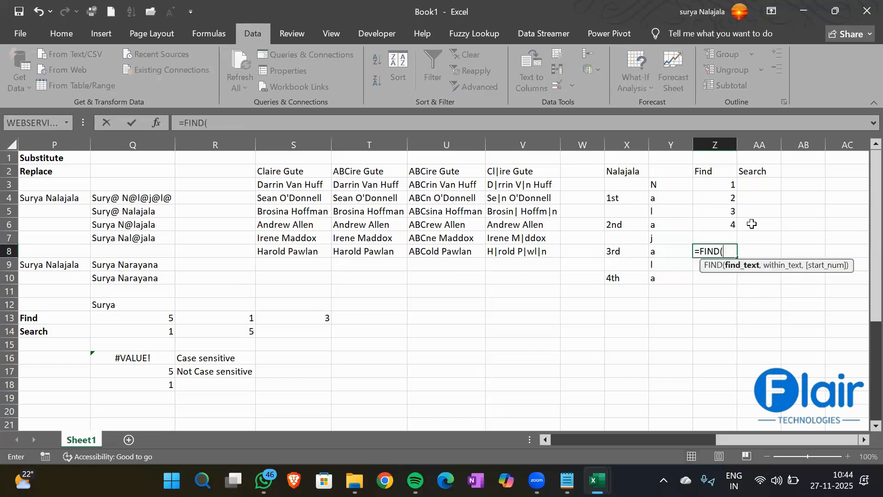
pyautogui.press('Left')
pyautogui.write(',')
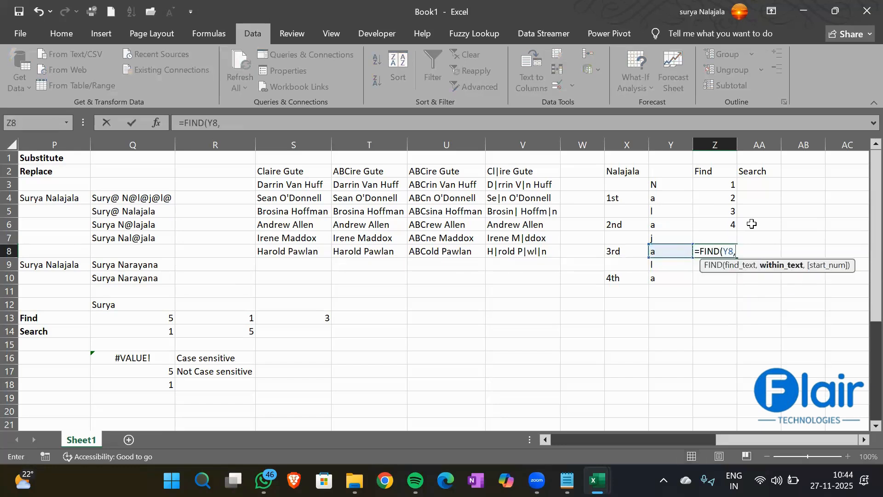
pyautogui.click(626, 170)
pyautogui.press('F8')
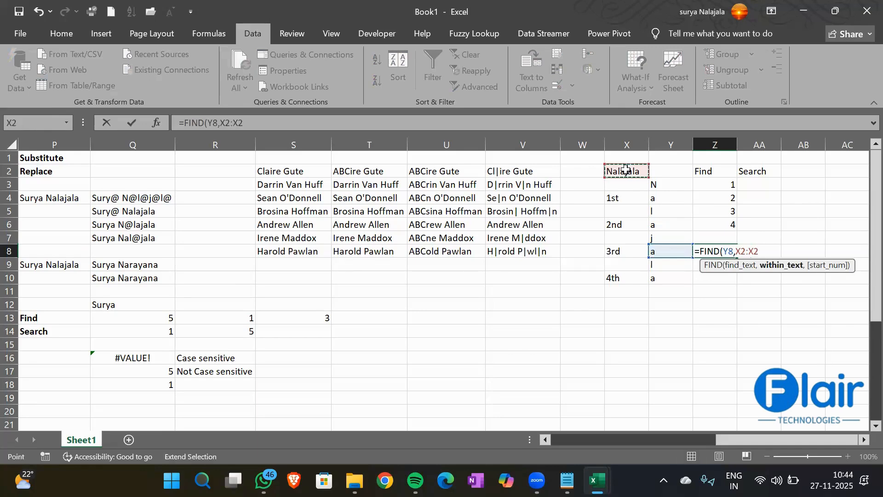
pyautogui.press('F8')
pyautogui.write(',')
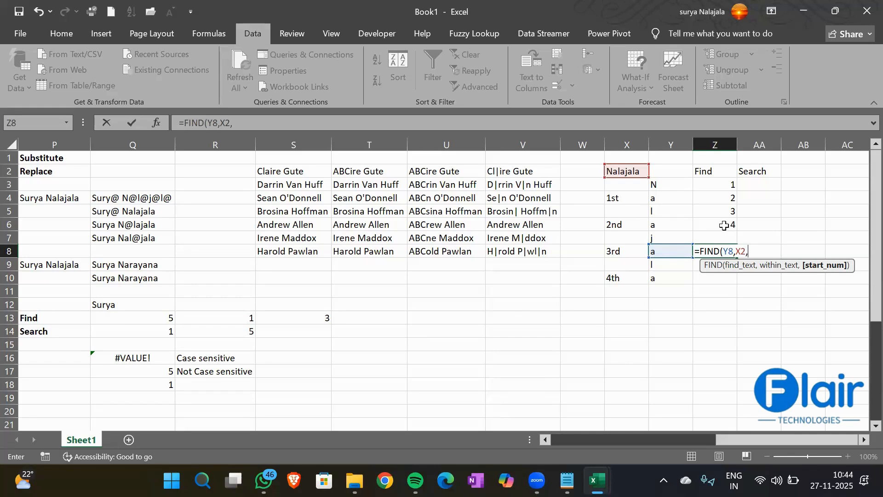
pyautogui.write('5)')
pyautogui.press('Return')
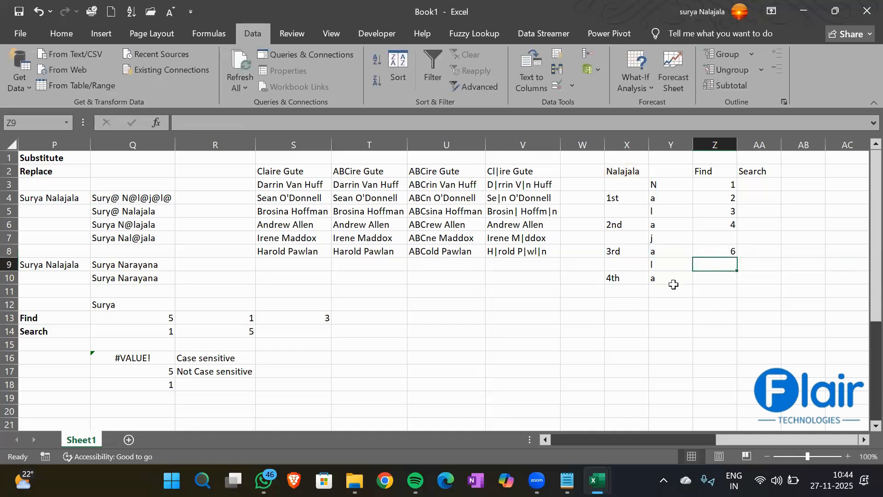
# - Enter =FIND(Y10,X2,7) in Z10 to locate the fourth a at position 8
pyautogui.click(702, 281)
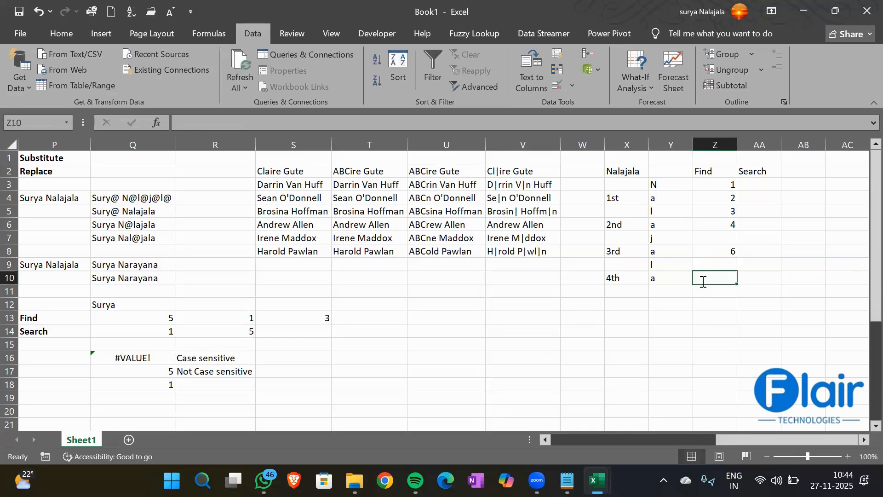
pyautogui.write('=find')
pyautogui.press('Tab')
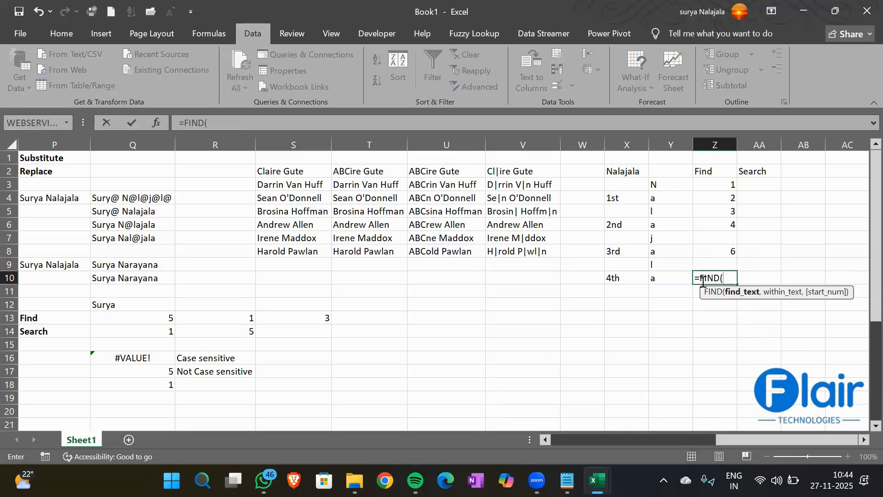
pyautogui.press('Left')
pyautogui.write(',')
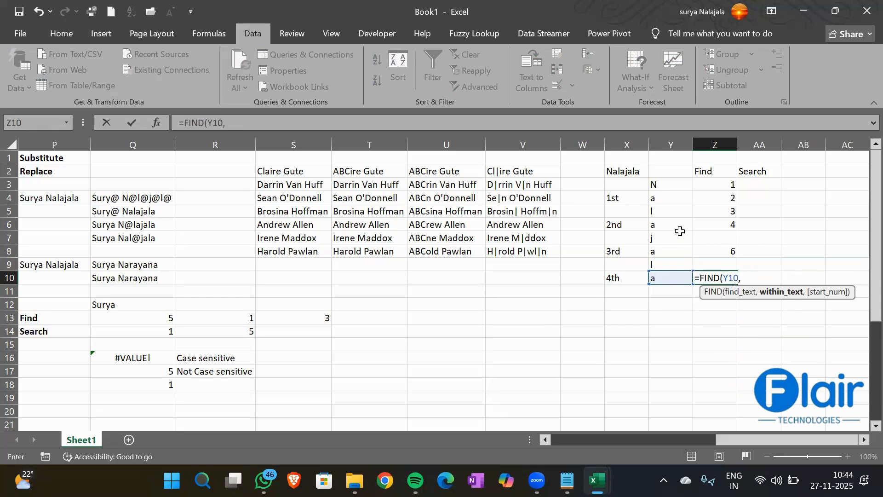
pyautogui.click(621, 173)
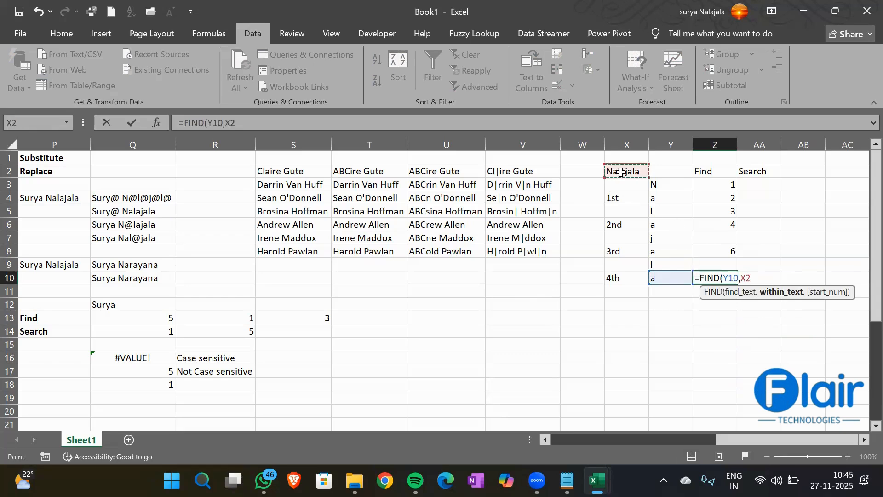
pyautogui.press('F8')
pyautogui.press('BackSpace')
pyautogui.press('BackSpace')
pyautogui.write(',')
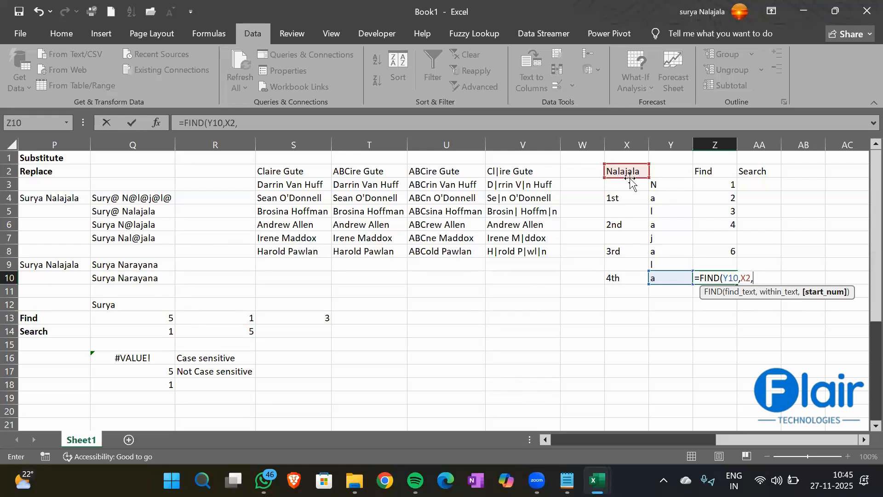
pyautogui.write('7)')
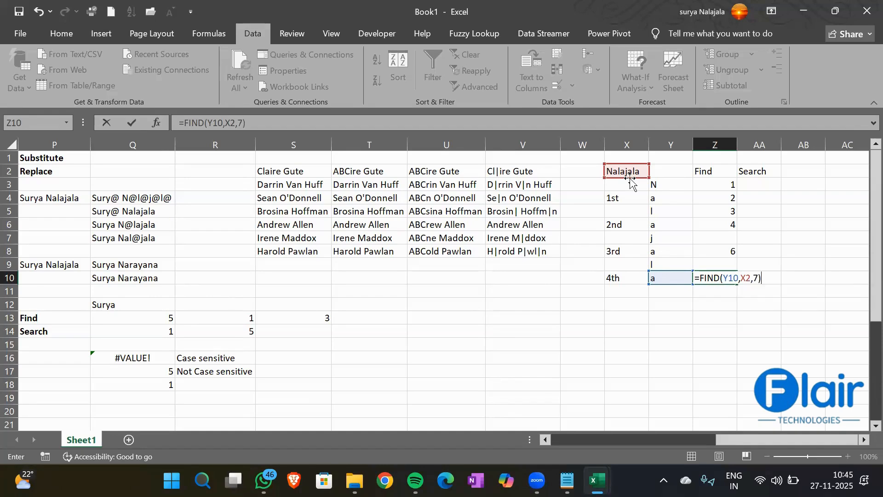
pyautogui.press('Return')
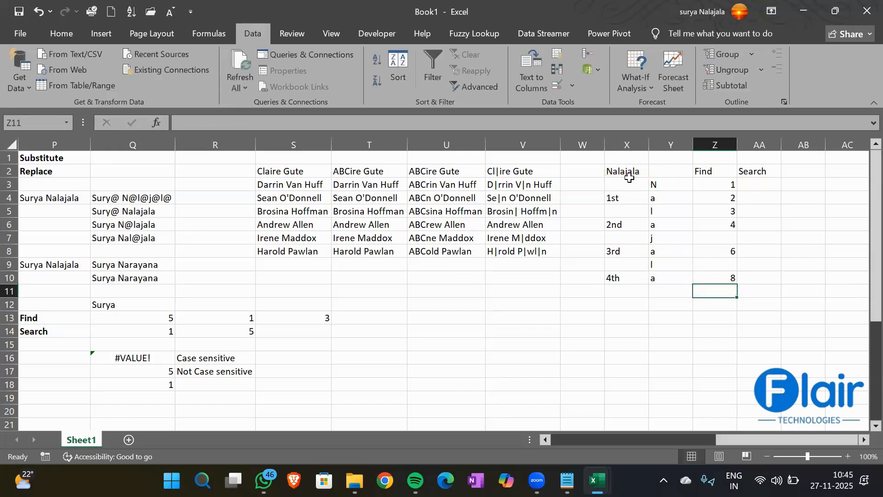
# - Delete the Search heading from AA2
pyautogui.click(766, 173)
pyautogui.press('Delete')
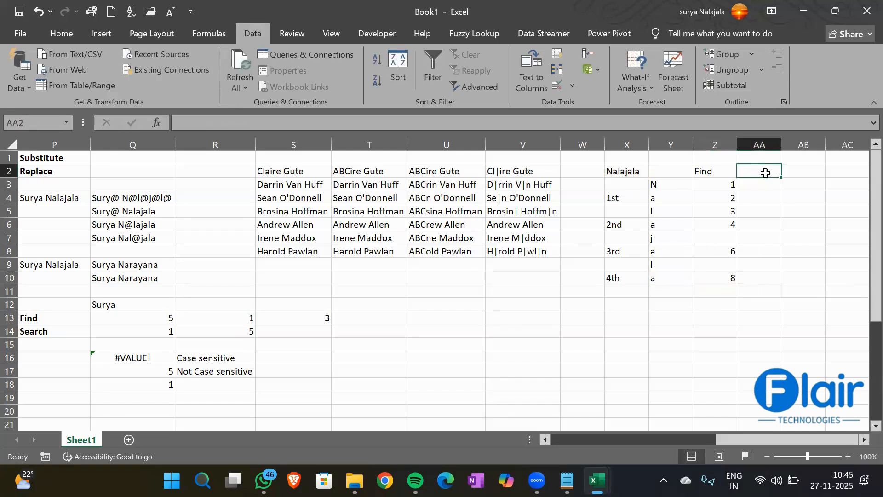
pyautogui.press('Down')
pyautogui.press('Down')
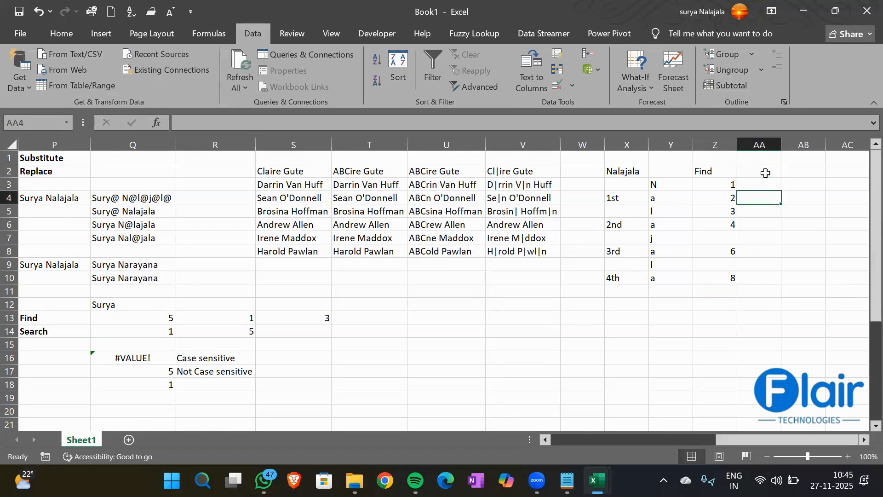
# - Enter =FIND(Y4,X2,1) in AA4, which returns 2
pyautogui.write('=')
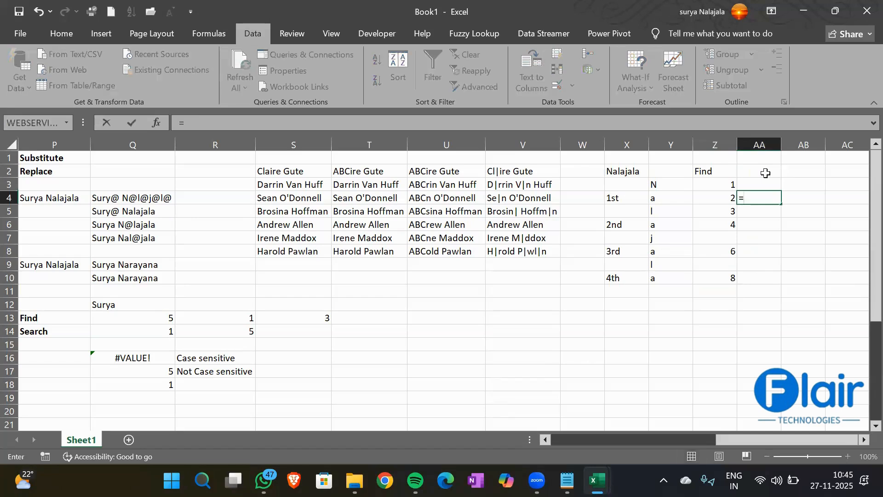
pyautogui.write('Find')
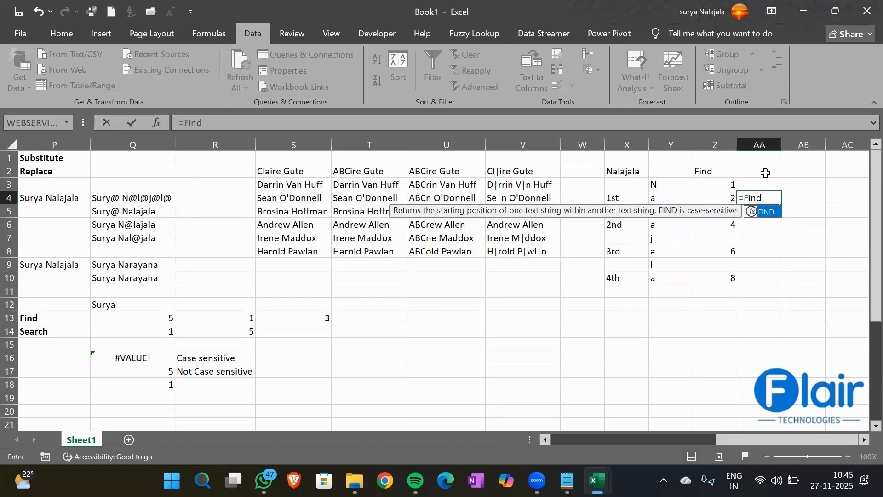
pyautogui.press('Tab')
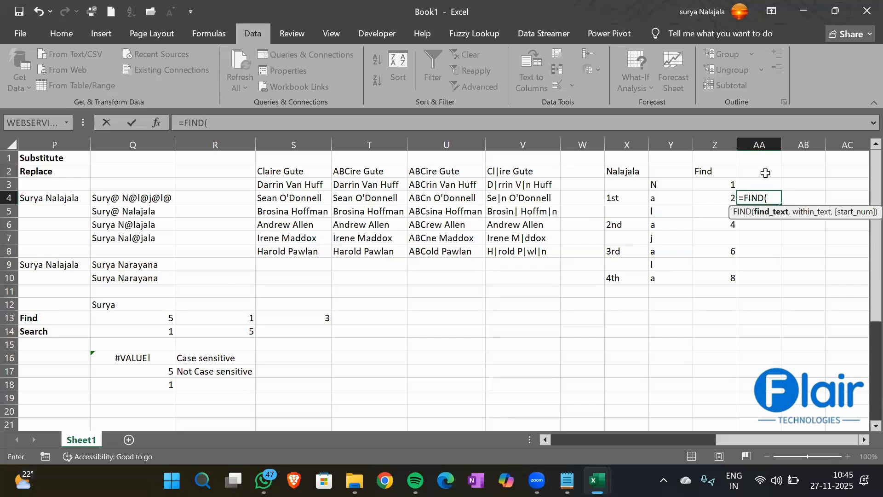
pyautogui.press('Left')
pyautogui.press('Left')
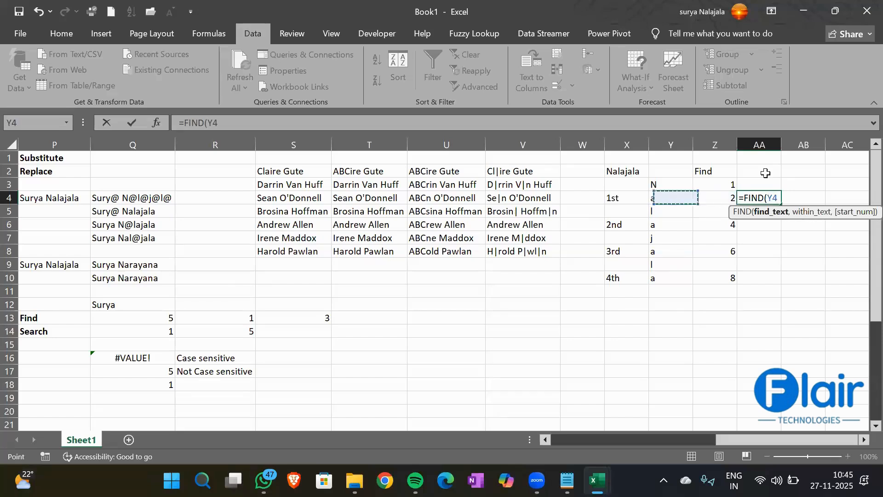
pyautogui.write(',')
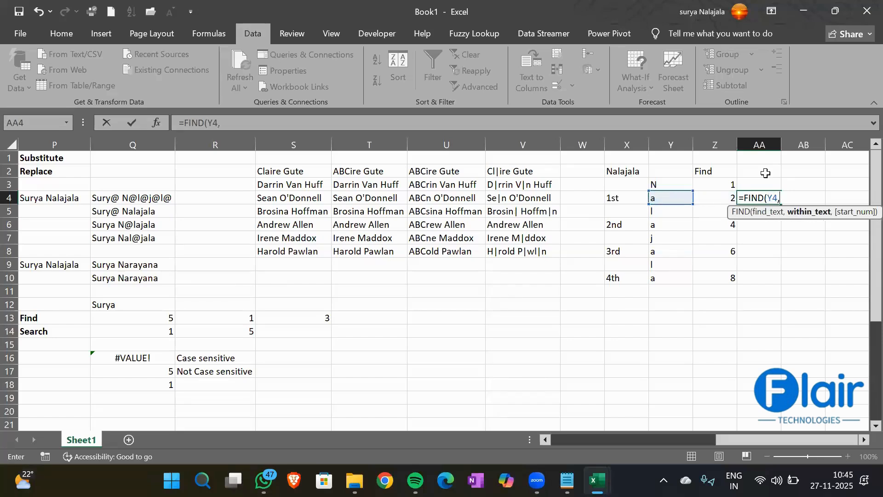
pyautogui.click(614, 168)
pyautogui.write(',1)')
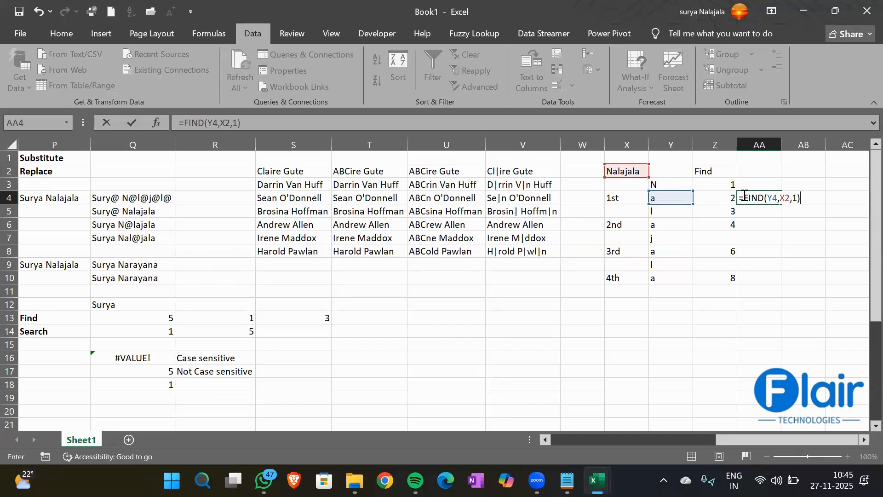
pyautogui.press('Return')
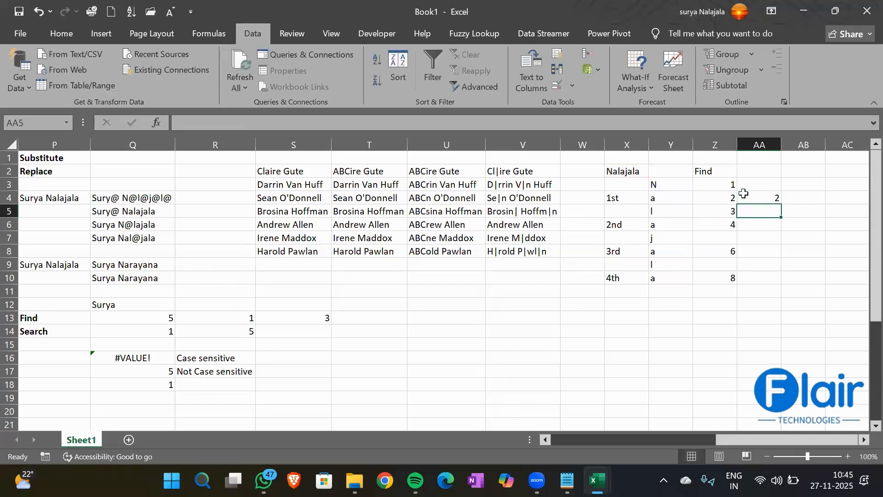
# - Build =FIND(Y6,X2,FIND(Y6,X2,1)) in AA6 with an inner FIND as start position
pyautogui.click(756, 226)
pyautogui.write('=Find')
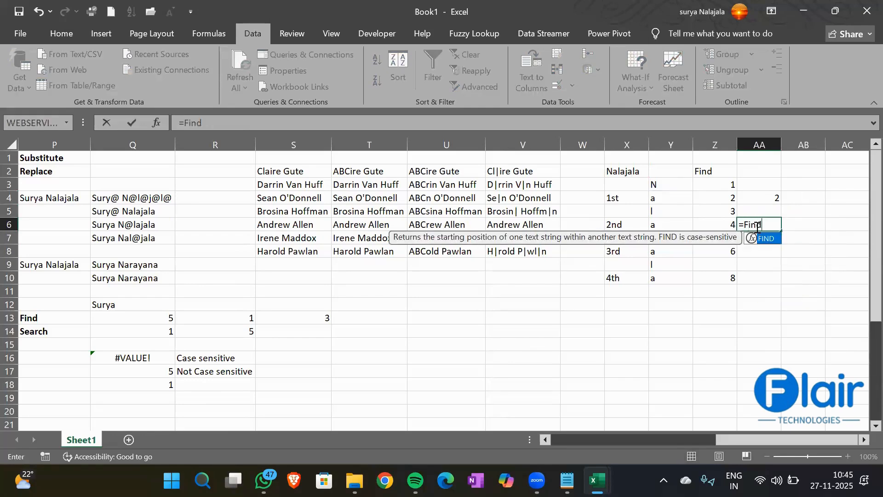
pyautogui.press('Tab')
pyautogui.press('Left')
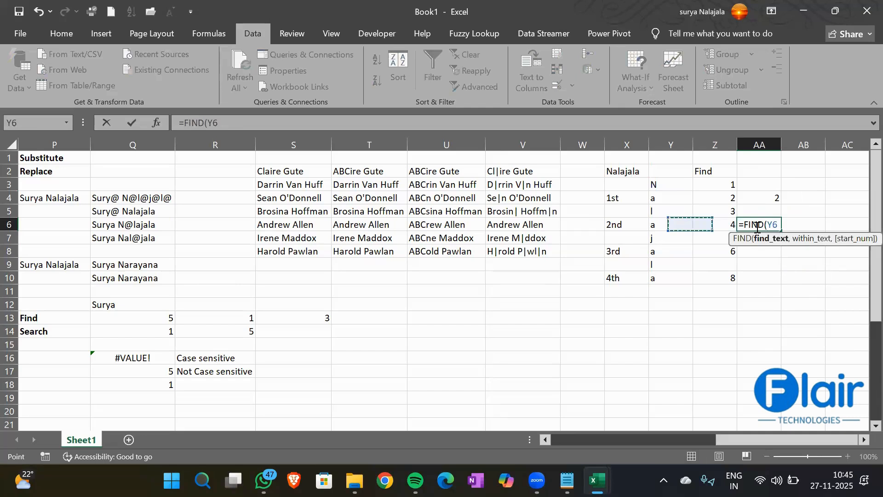
pyautogui.press('Left')
pyautogui.press('Right')
pyautogui.write(',')
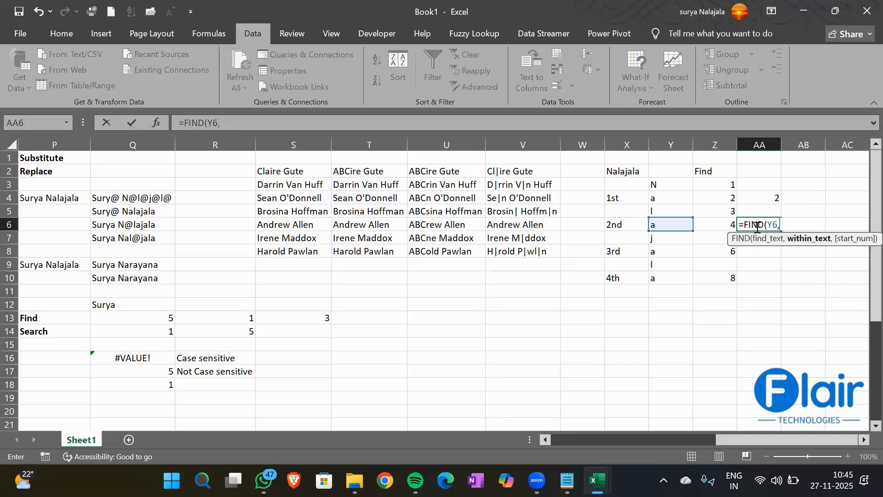
pyautogui.click(628, 170)
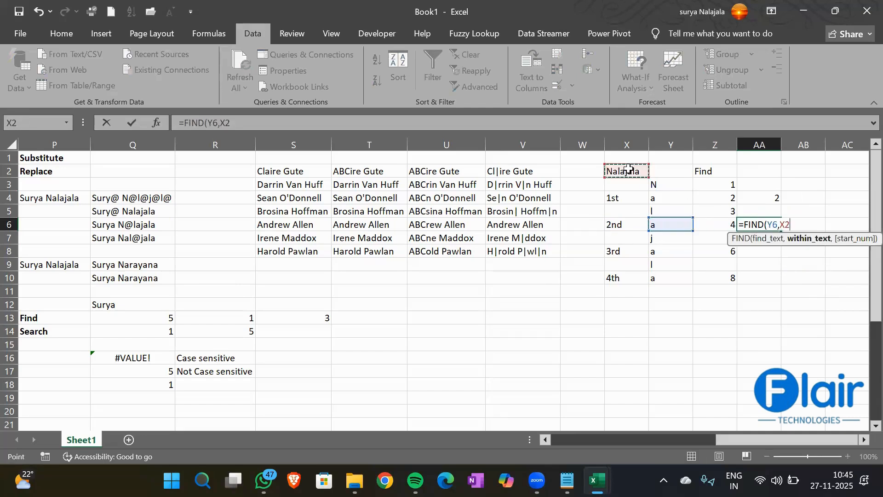
pyautogui.write(',')
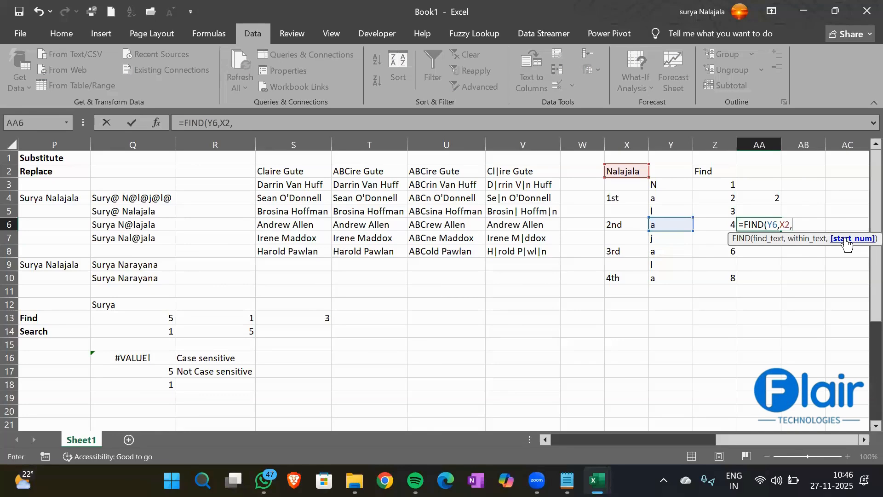
pyautogui.write('FIND(')
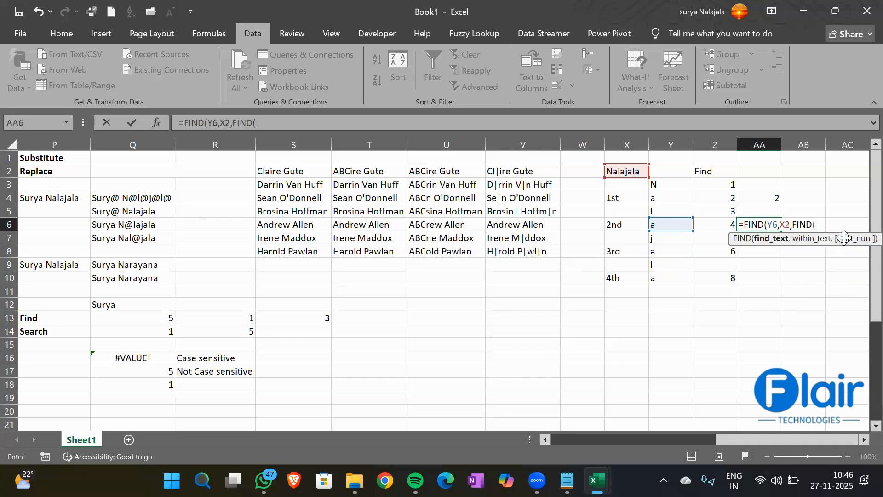
pyautogui.click(662, 223)
pyautogui.write(',')
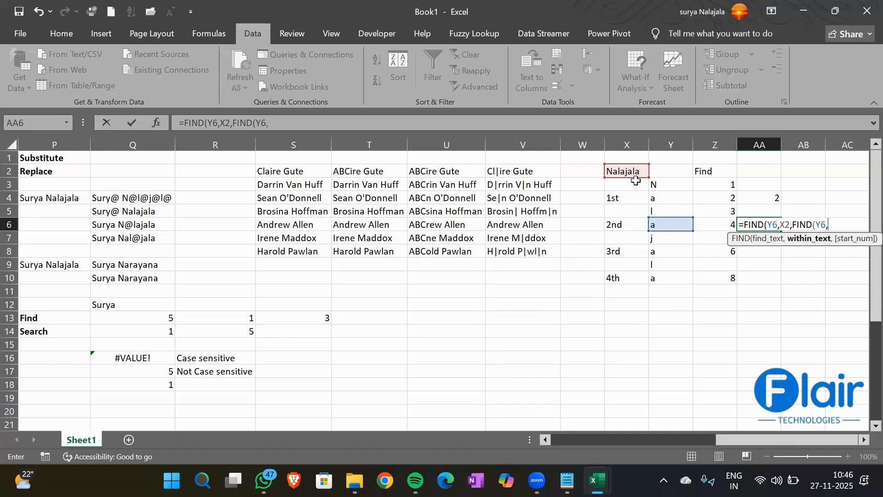
pyautogui.click(631, 174)
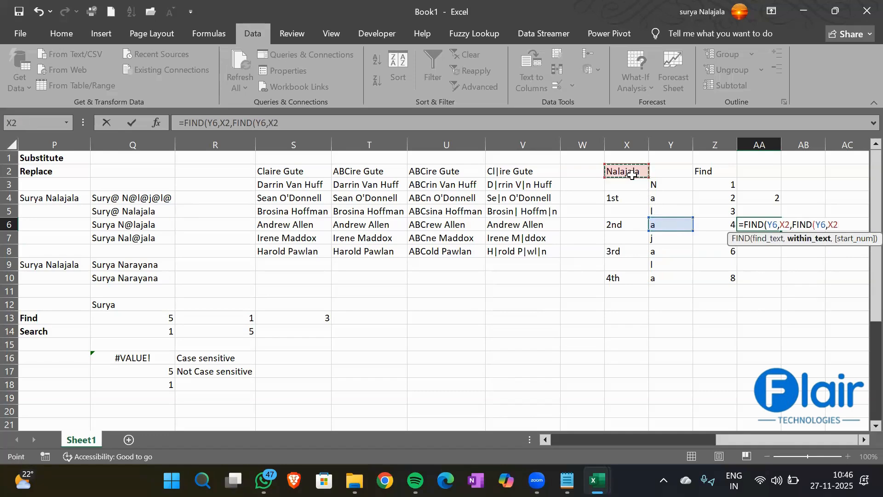
pyautogui.write(',1)')
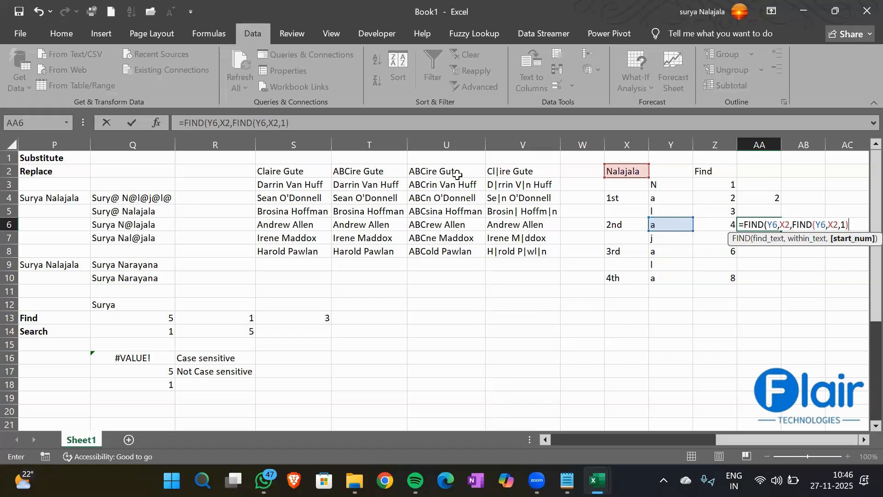
# - Append +1 to the inner FIND in the formula bar so AA6 returns 4
pyautogui.click(232, 122)
pyautogui.moveTo(250, 122); pyautogui.dragTo(288, 124)
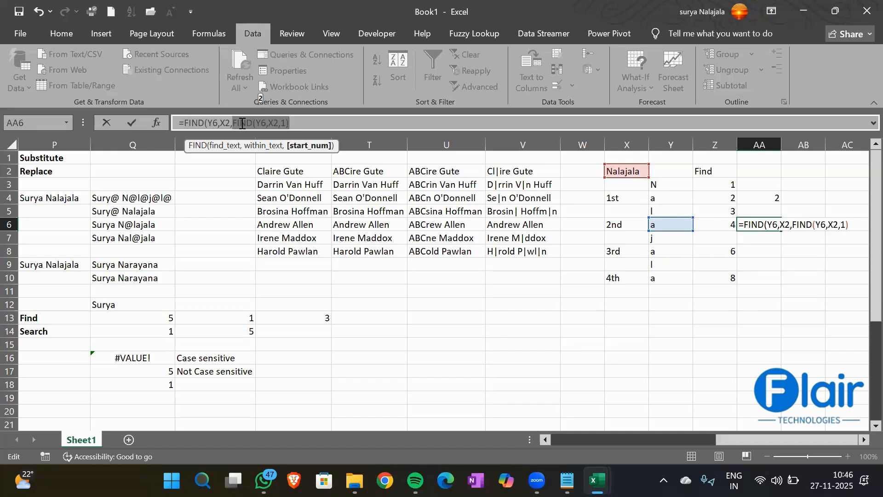
pyautogui.click(294, 123)
pyautogui.write('+1')
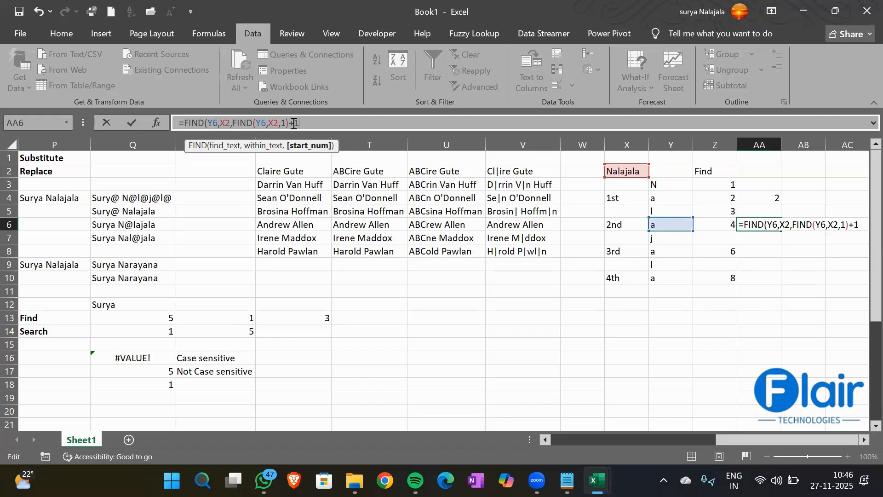
pyautogui.write(')')
pyautogui.press('Return')
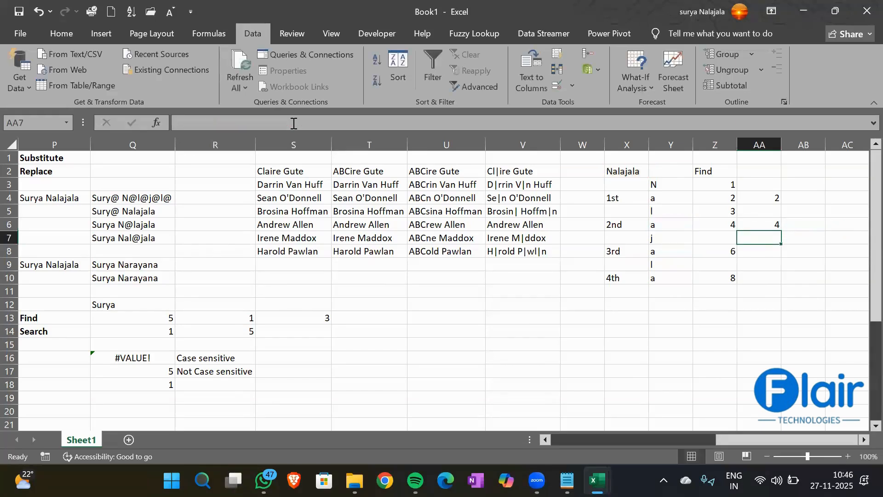
pyautogui.press('Up')
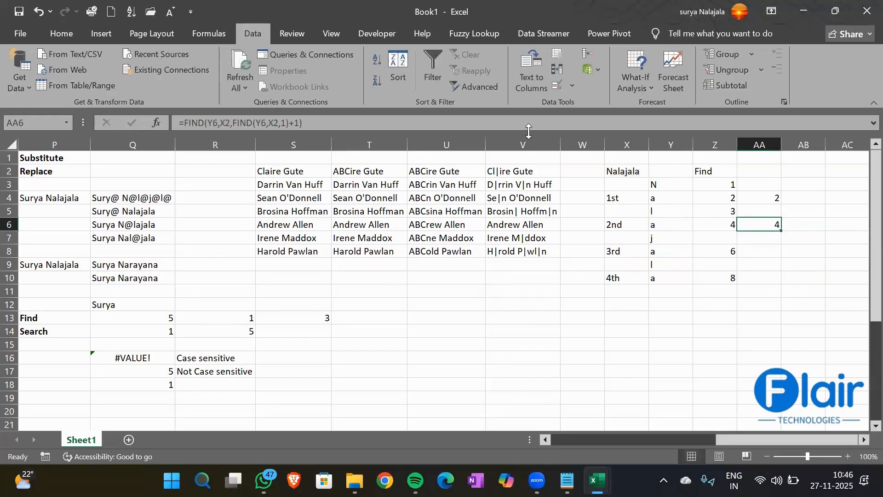
pyautogui.click(712, 221)
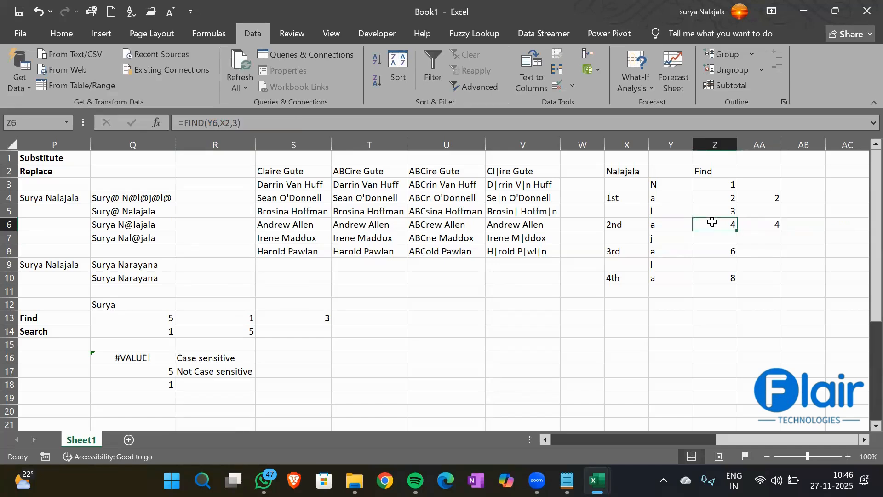
# - Start AA8's outer formula as =FIND(Y8,X2, referencing Y8 and X2
pyautogui.click(779, 224)
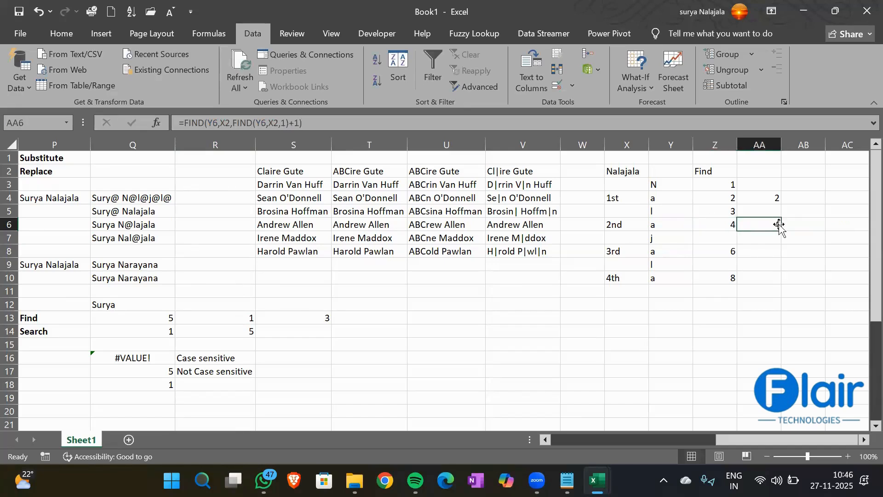
pyautogui.click(758, 254)
pyautogui.press('Right')
pyautogui.press('Right')
pyautogui.press('Right')
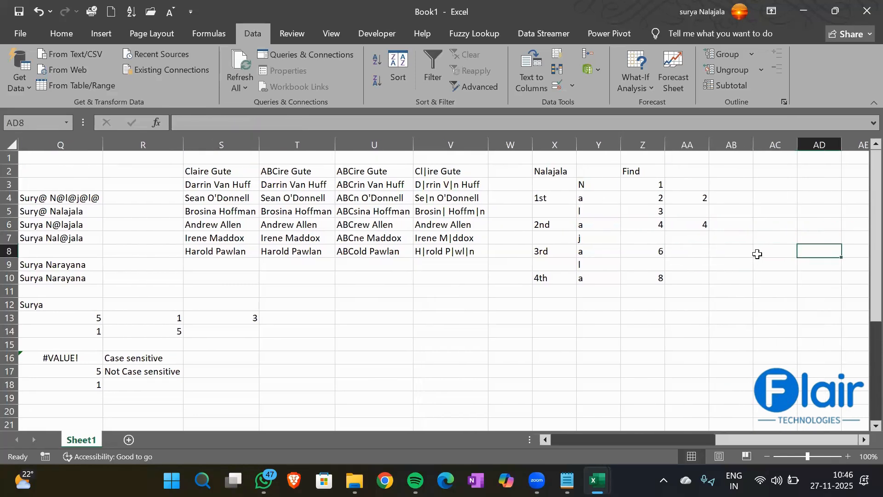
pyautogui.press('Left')
pyautogui.press('Left')
pyautogui.write('=FIND(')
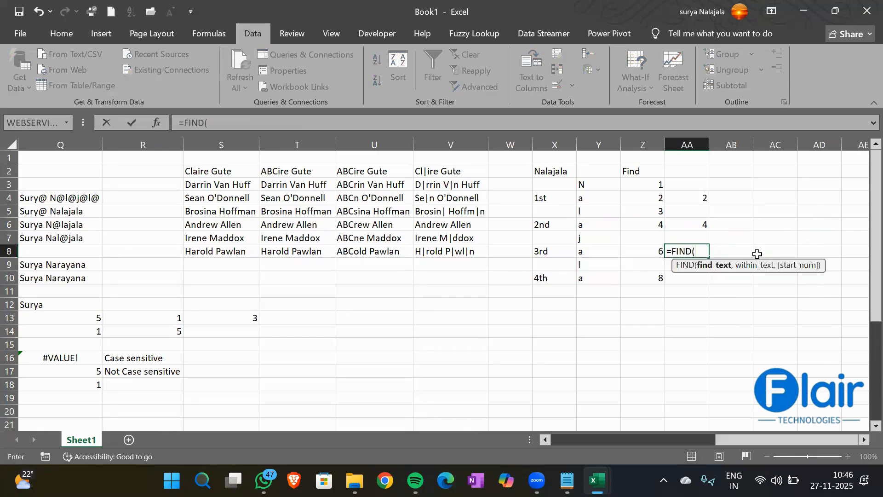
pyautogui.press('Left')
pyautogui.press('Left')
pyautogui.write(',')
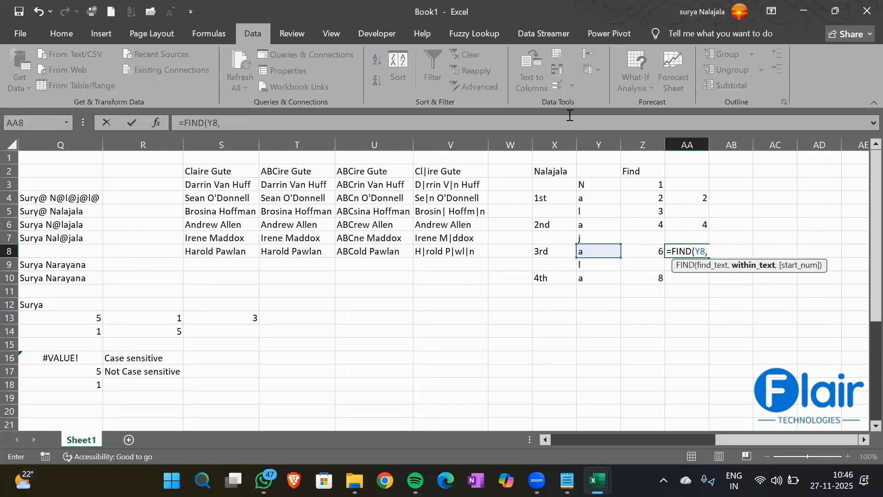
pyautogui.click(544, 172)
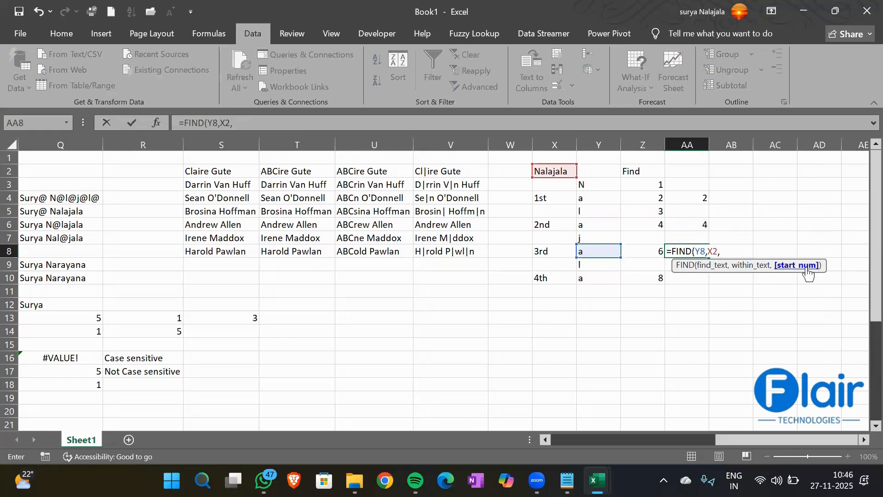
# - Add a middle FIND(Y8,X2, as the outer FIND's start position
pyautogui.write('Find')
pyautogui.press('Tab')
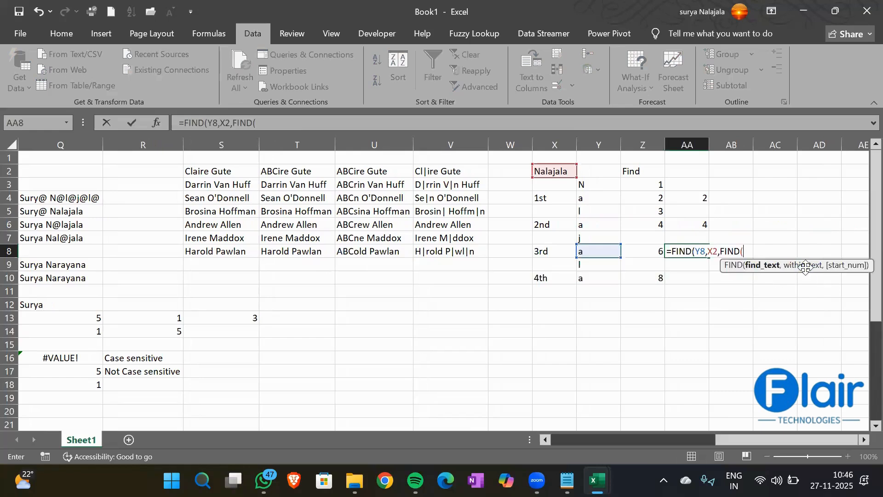
pyautogui.write('"a"')
pyautogui.press('BackSpace')
pyautogui.press('BackSpace')
pyautogui.press('BackSpace')
pyautogui.click(602, 254)
pyautogui.write(',')
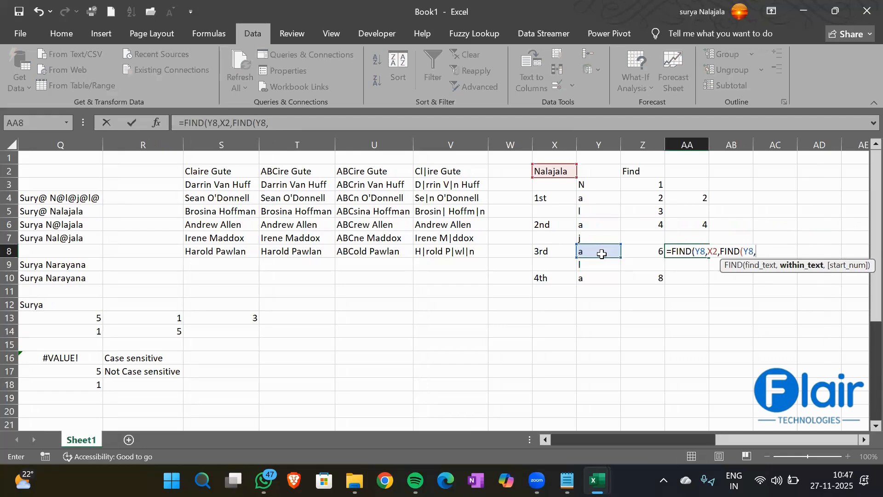
pyautogui.click(556, 173)
# - Add the innermost FIND(Y8,X2,1) with +1 offsets, completing the formula that returns 6
pyautogui.write(',')
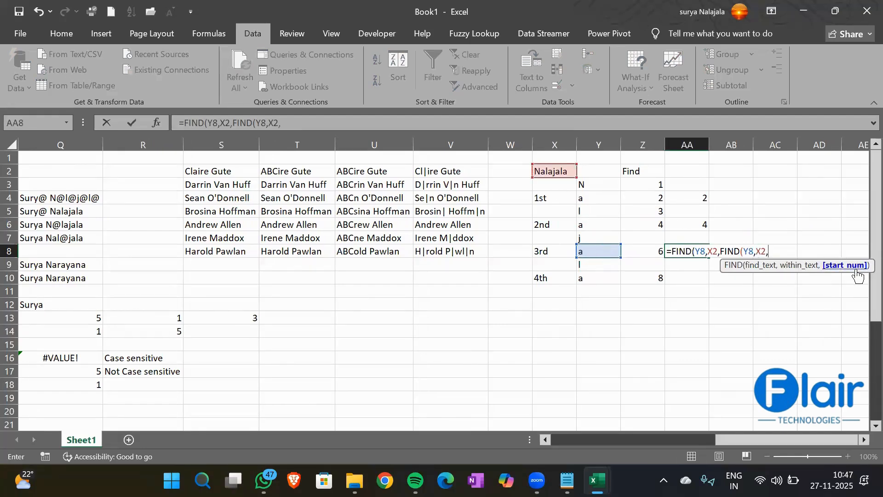
pyautogui.write('Find')
pyautogui.press('Tab')
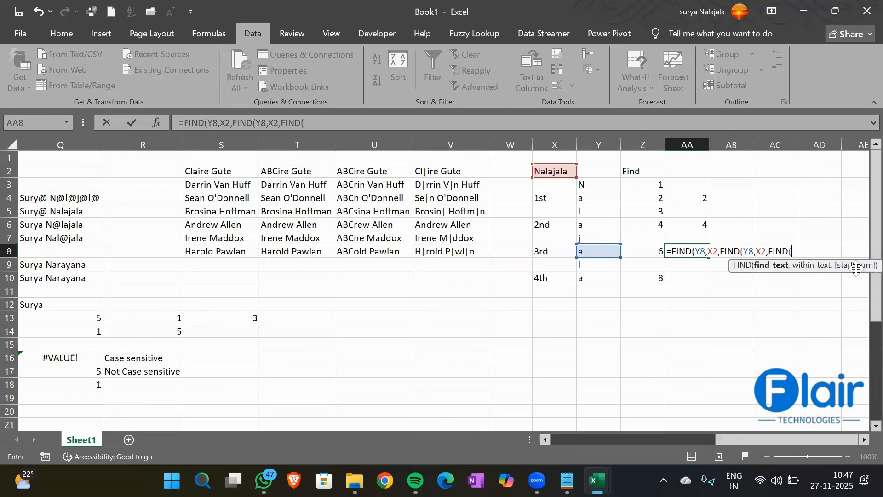
pyautogui.click(588, 250)
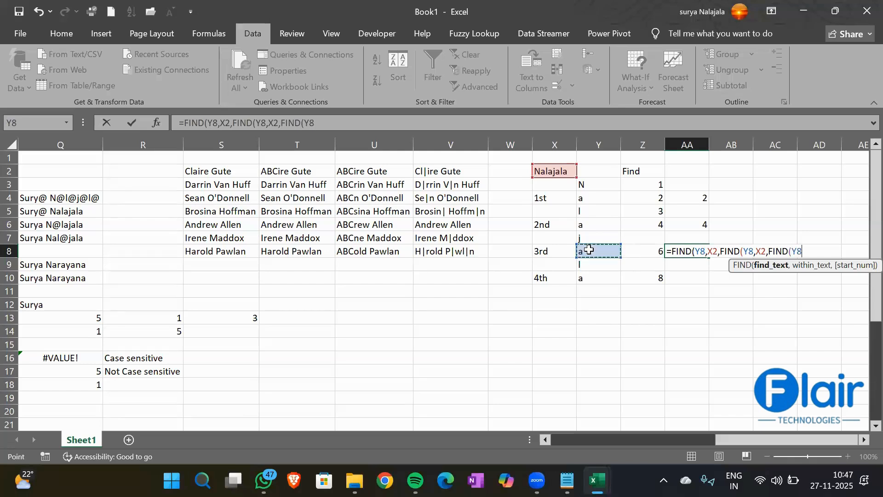
pyautogui.write(',')
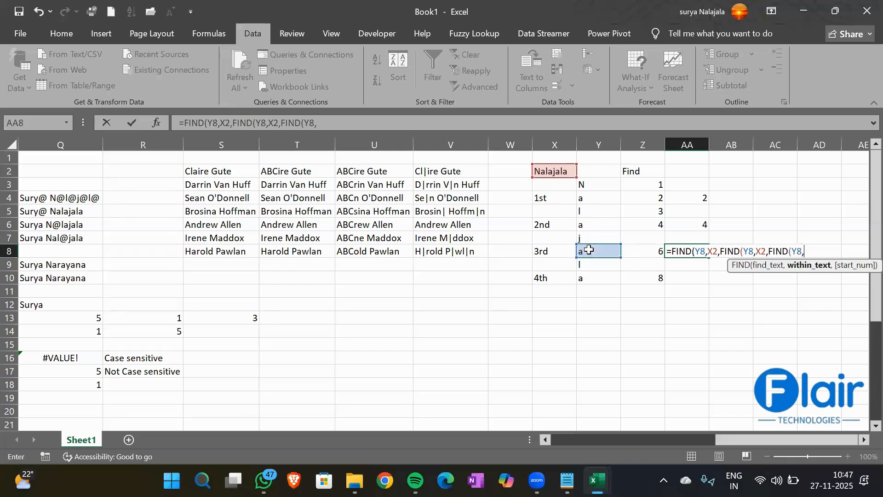
pyautogui.click(552, 172)
pyautogui.write(',1)')
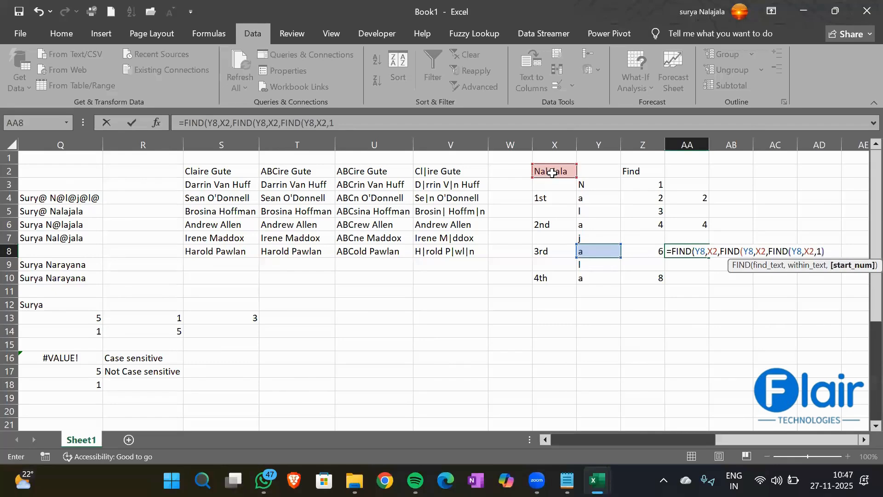
pyautogui.write('+1)+1)')
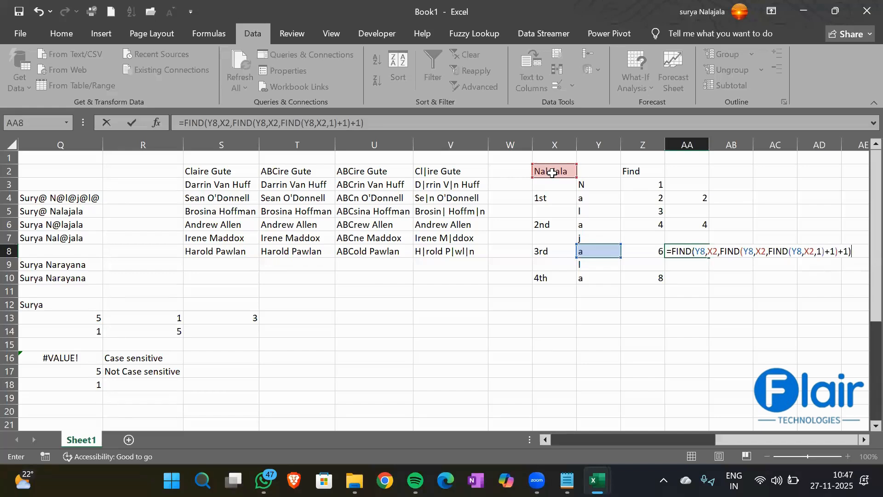
pyautogui.press('Return')
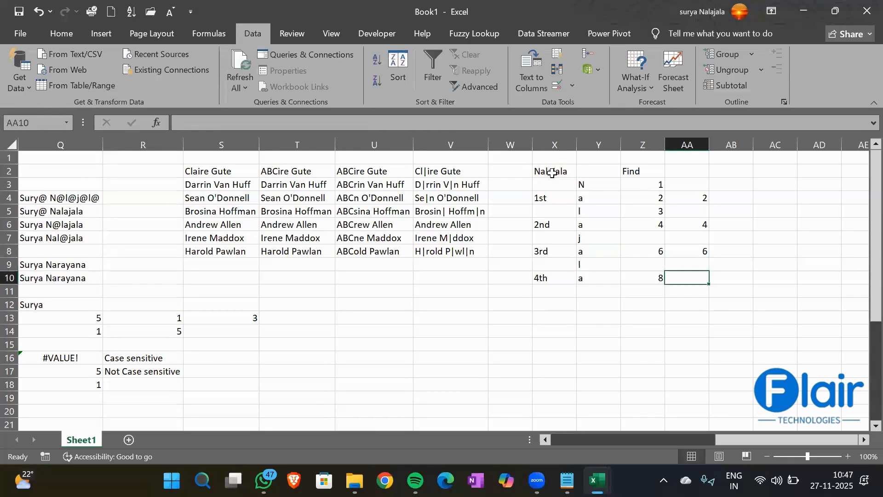
pyautogui.press('Up')
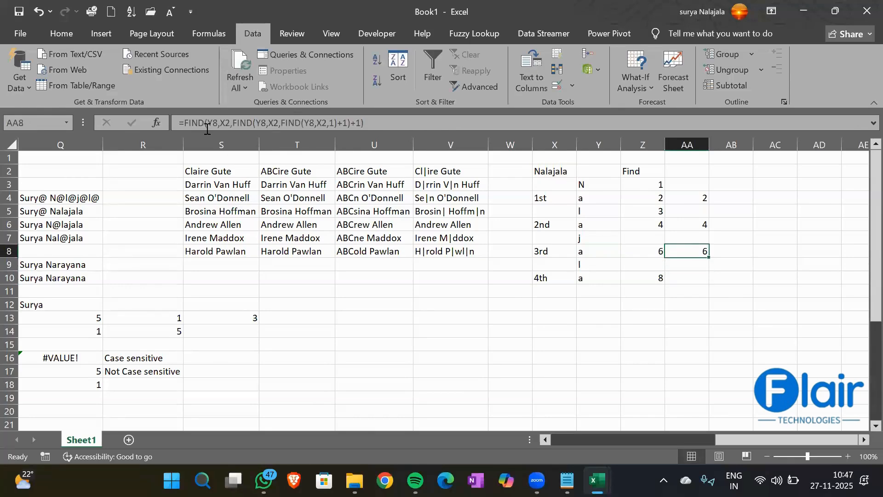
pyautogui.moveTo(283, 124); pyautogui.dragTo(335, 122)
pyautogui.write(')')
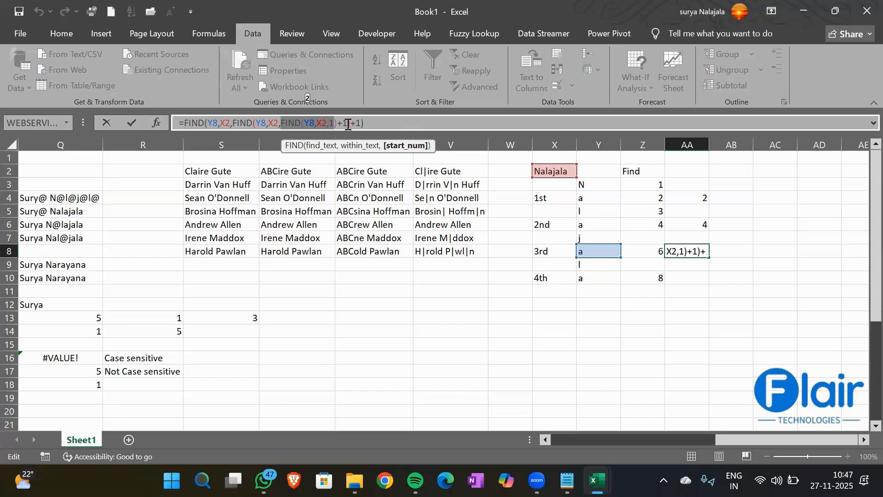
pyautogui.moveTo(348, 125); pyautogui.dragTo(281, 124)
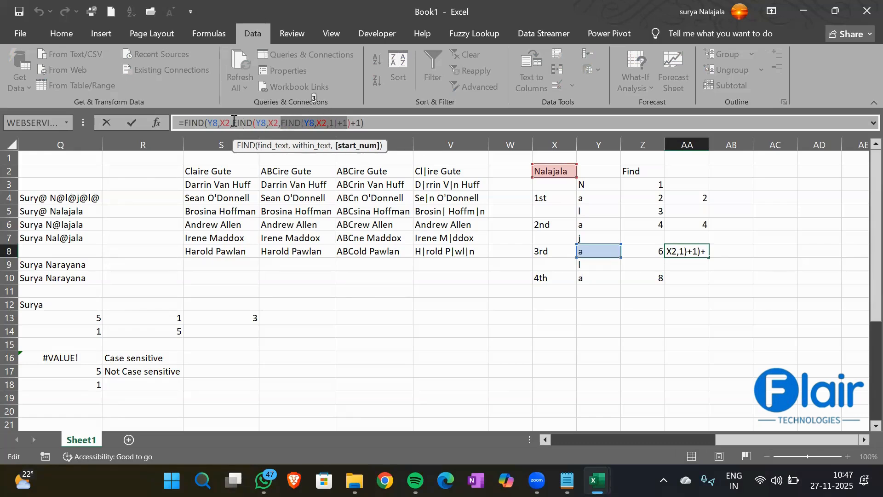
pyautogui.moveTo(233, 122); pyautogui.dragTo(350, 118)
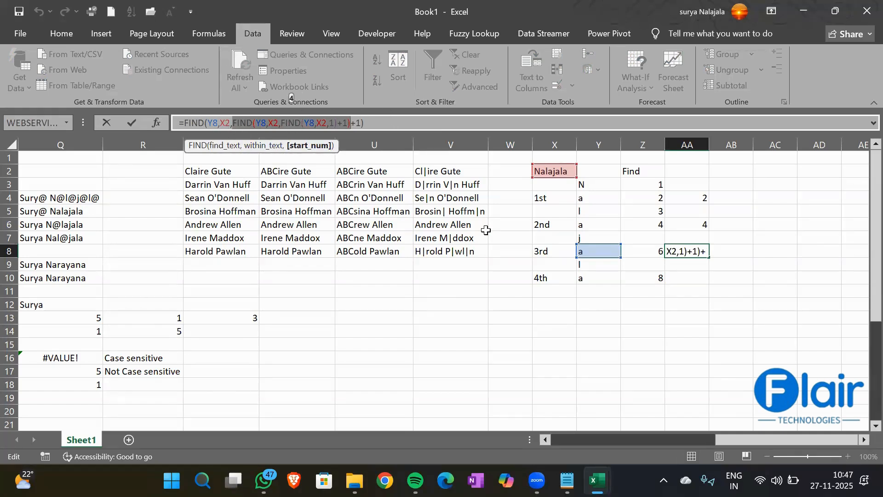
pyautogui.press('Return')
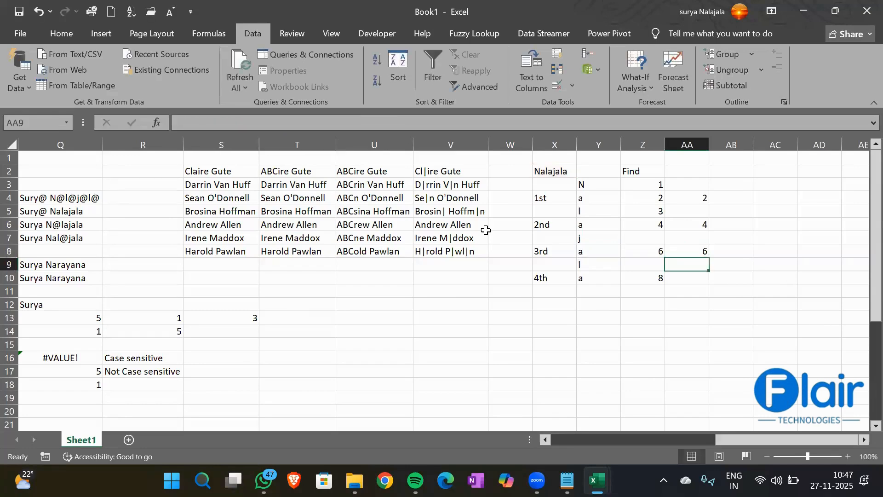
pyautogui.click(677, 250)
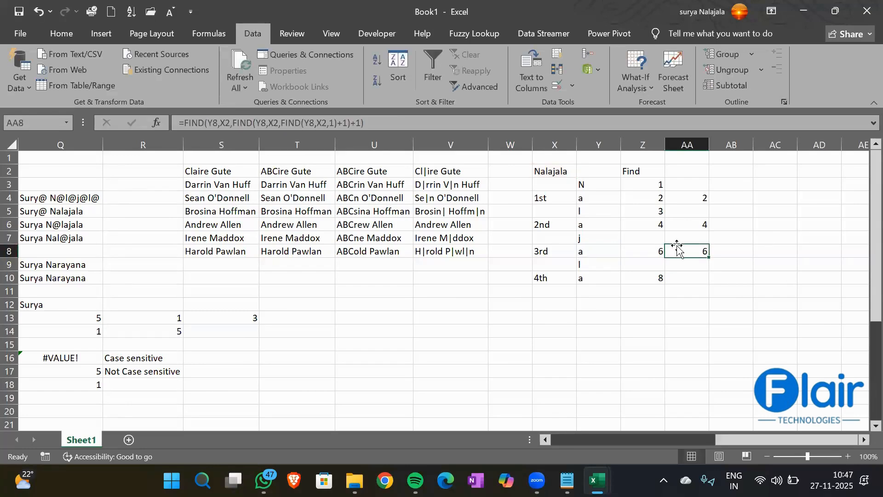
# - Open Evaluate Formula on AA8 and resolve its Y8 and X2 references
pyautogui.click(194, 34)
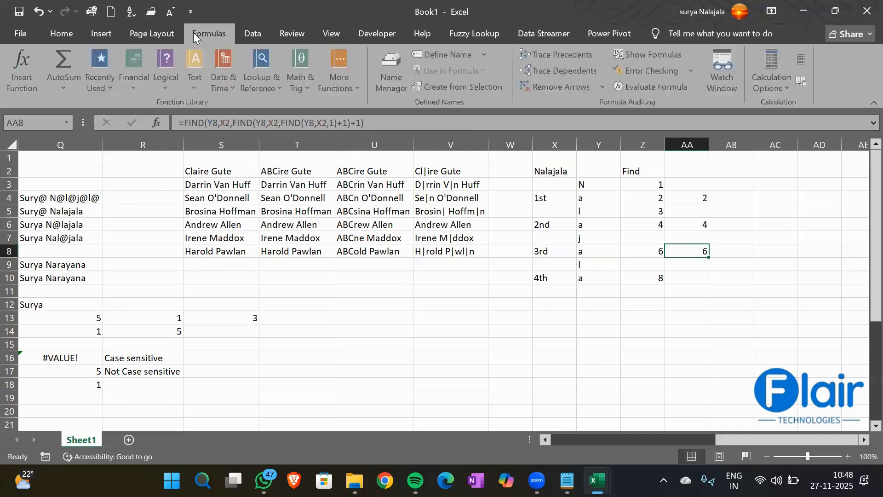
pyautogui.click(650, 88)
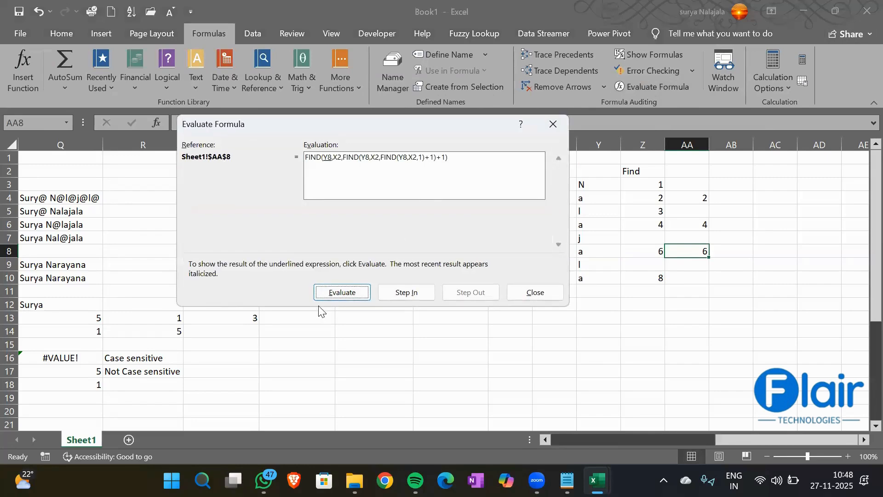
pyautogui.click(345, 296)
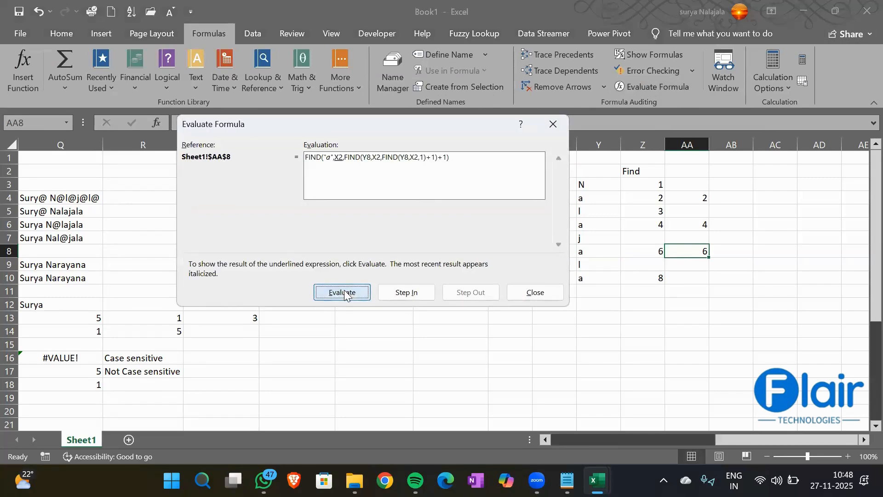
pyautogui.click(344, 292)
pyautogui.click(344, 293)
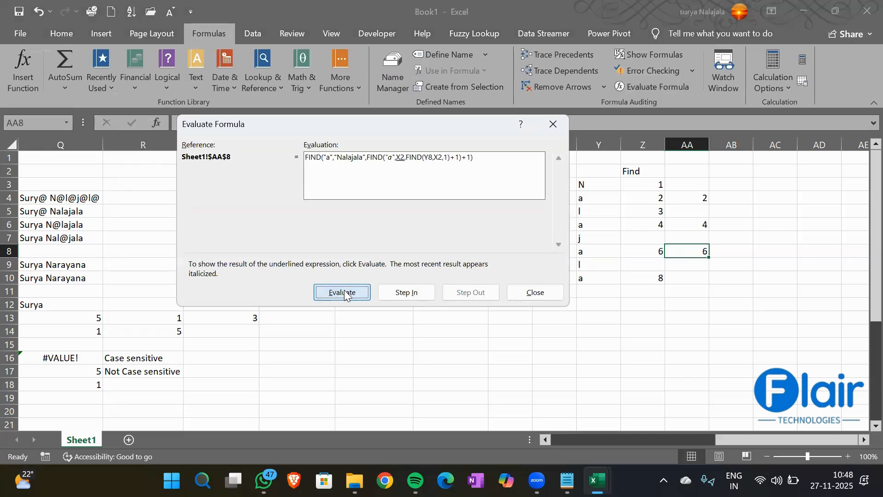
pyautogui.click(344, 292)
pyautogui.click(345, 293)
pyautogui.click(345, 293)
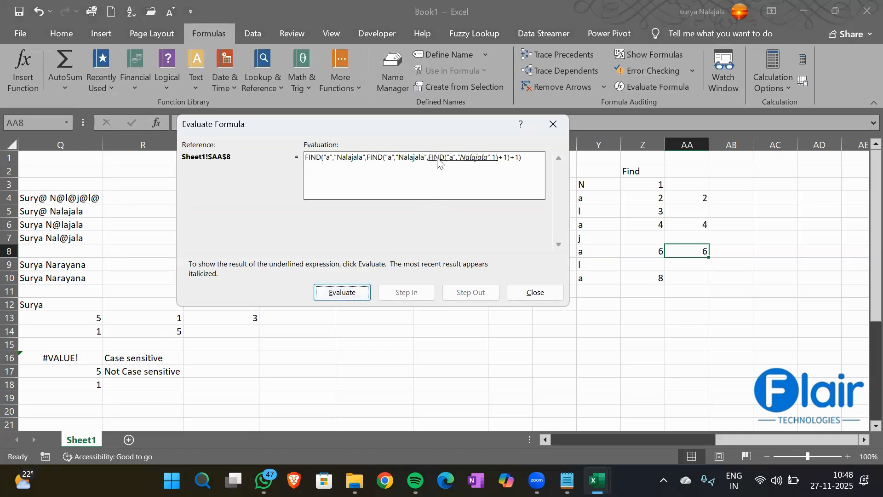
# - Evaluate the nested FINDs through 2, 3, 4 and 5 to the final 6, then close
pyautogui.click(341, 293)
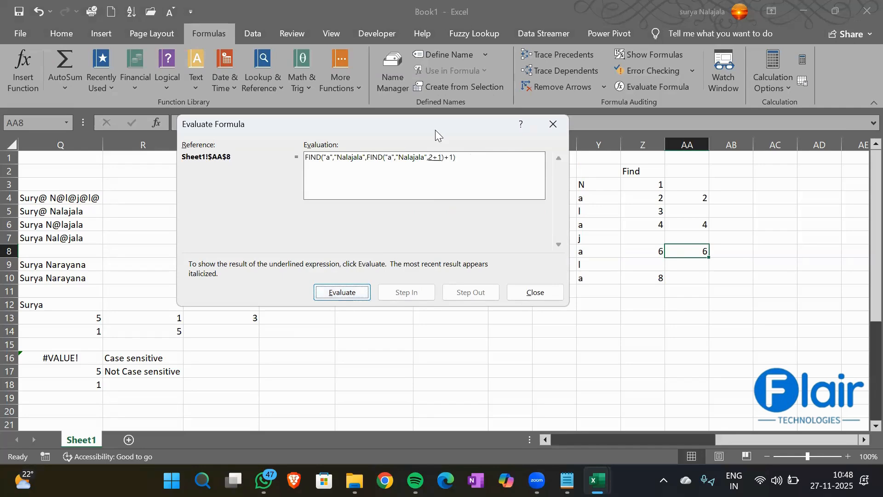
pyautogui.click(345, 293)
pyautogui.click(346, 293)
pyautogui.click(354, 292)
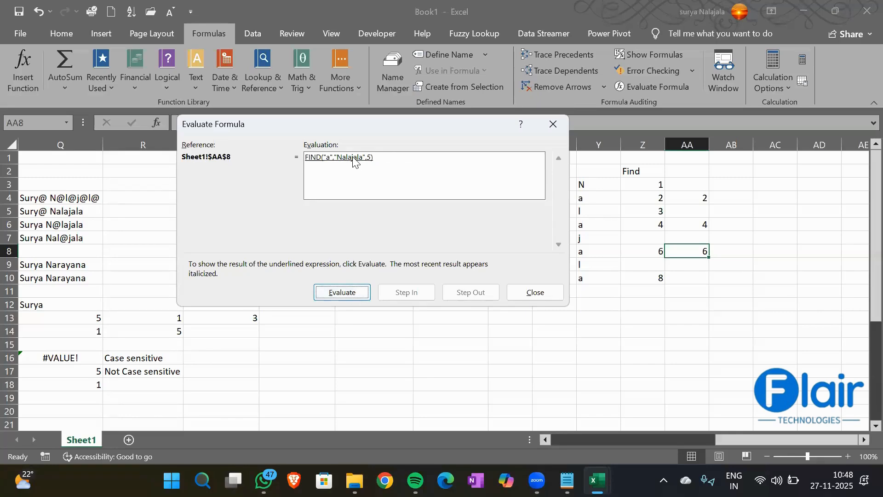
pyautogui.click(341, 297)
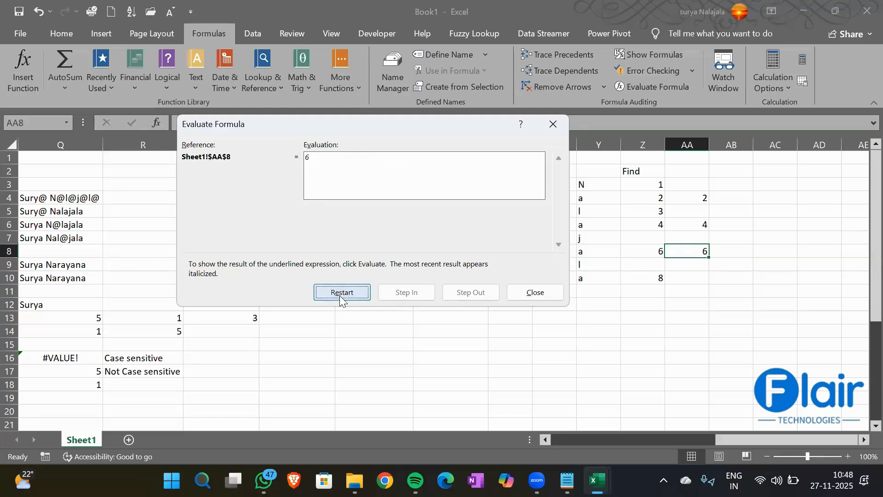
pyautogui.click(519, 290)
pyautogui.click(685, 276)
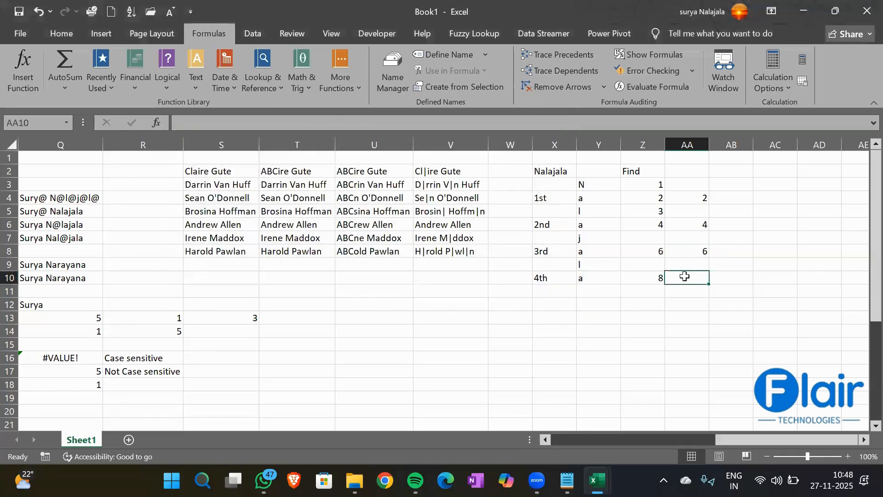
# - Begin AA10's formula as =FIND(Y10,X2,FIND(Y10,X2, referencing the letter in Y10 and Nalajala in X2
pyautogui.write('=')
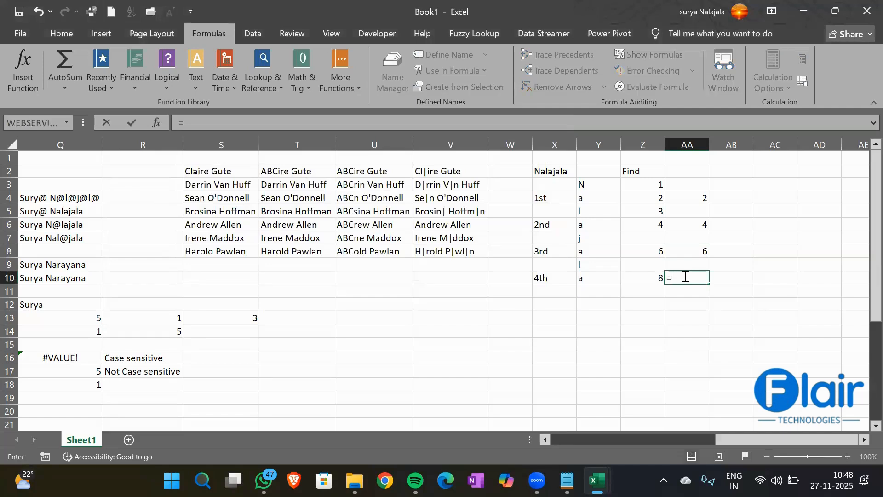
pyautogui.write('find')
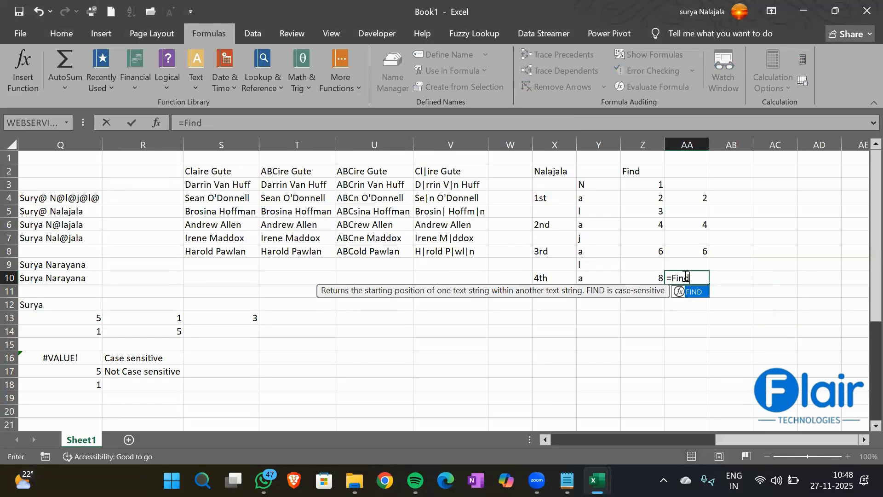
pyautogui.press('Tab')
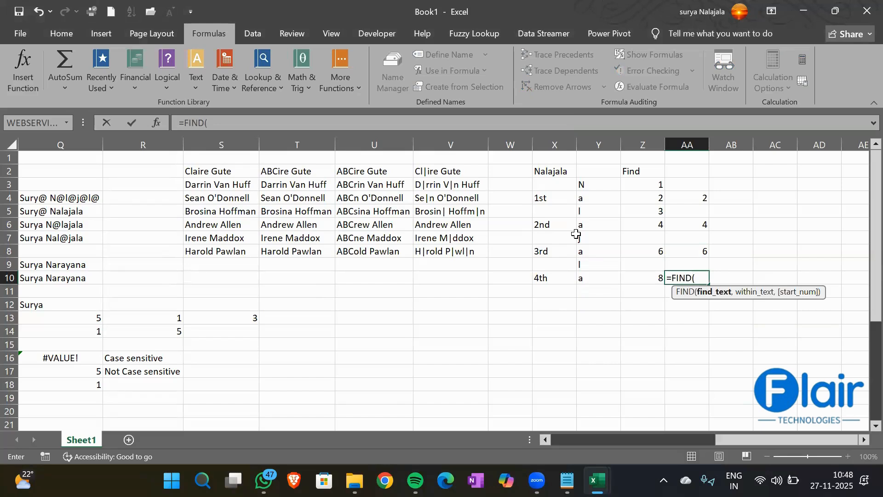
pyautogui.press('Left')
pyautogui.press('Left')
pyautogui.write(',')
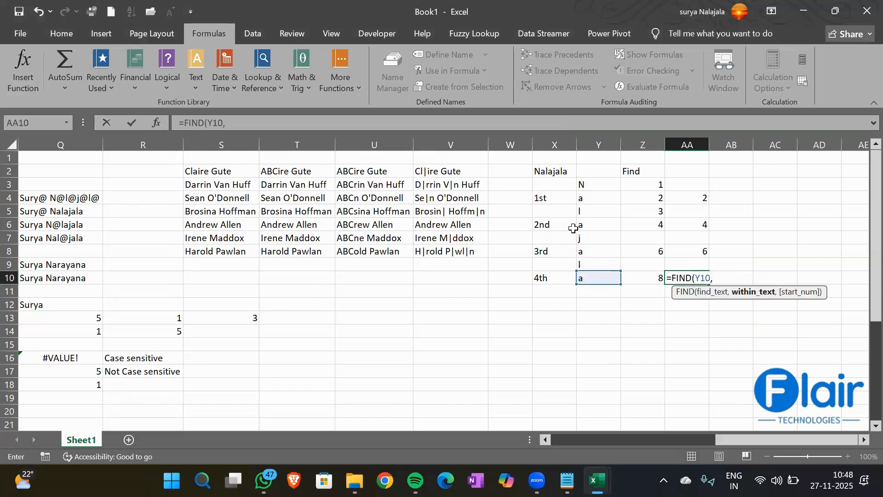
pyautogui.click(549, 171)
pyautogui.write(',')
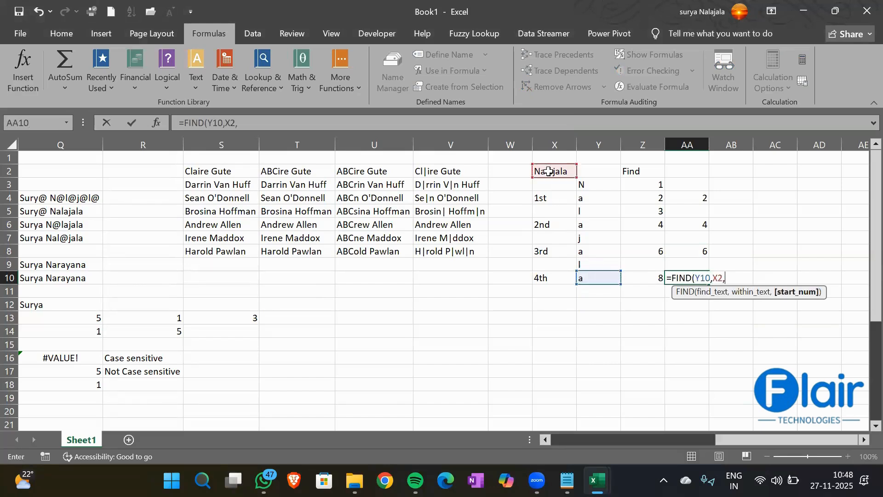
pyautogui.write('FIND(')
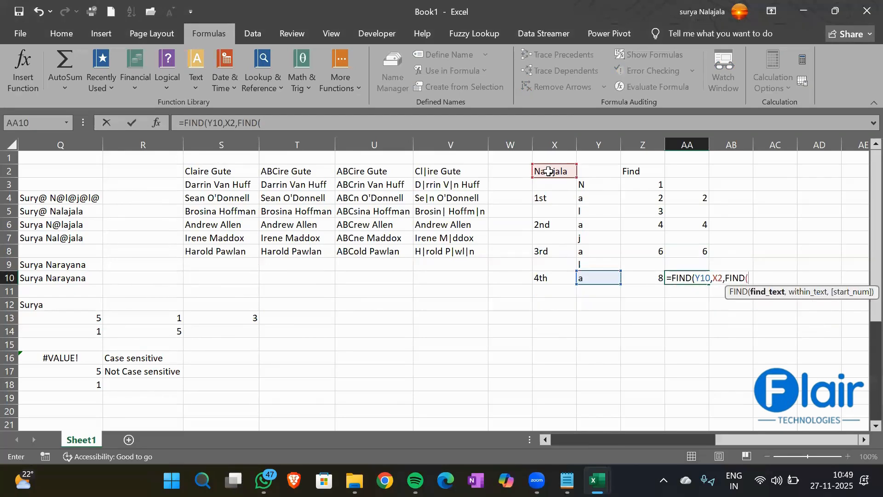
pyautogui.click(592, 278)
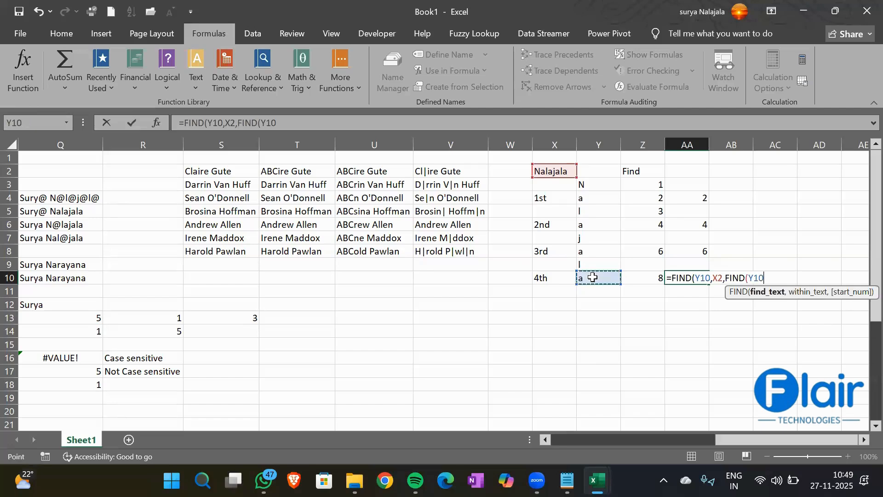
pyautogui.write(',')
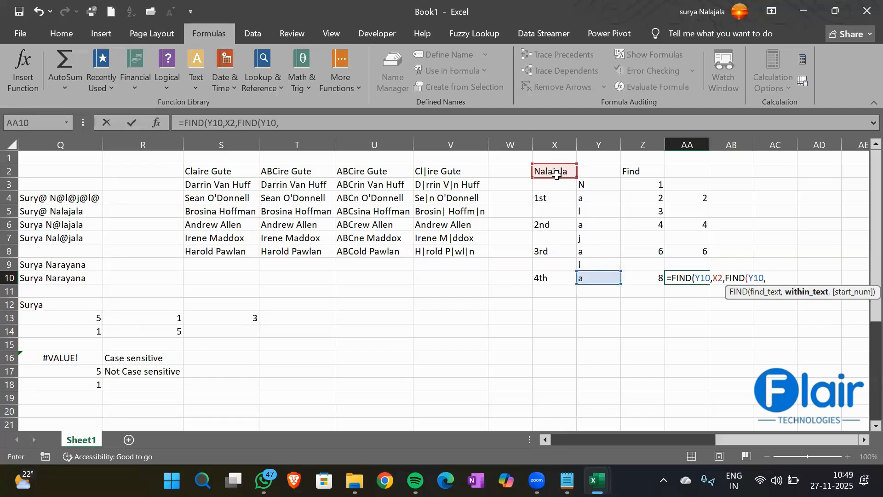
pyautogui.click(555, 169)
# - Add two inner FIND(Y10,X2) levels ending in 1)+1)+1)+1 so AA10 returns 8
pyautogui.write(',')
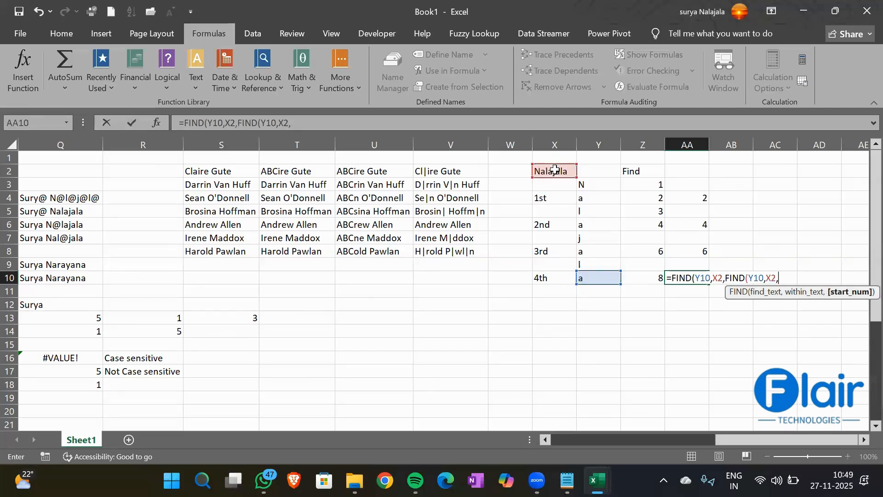
pyautogui.write('FIND(')
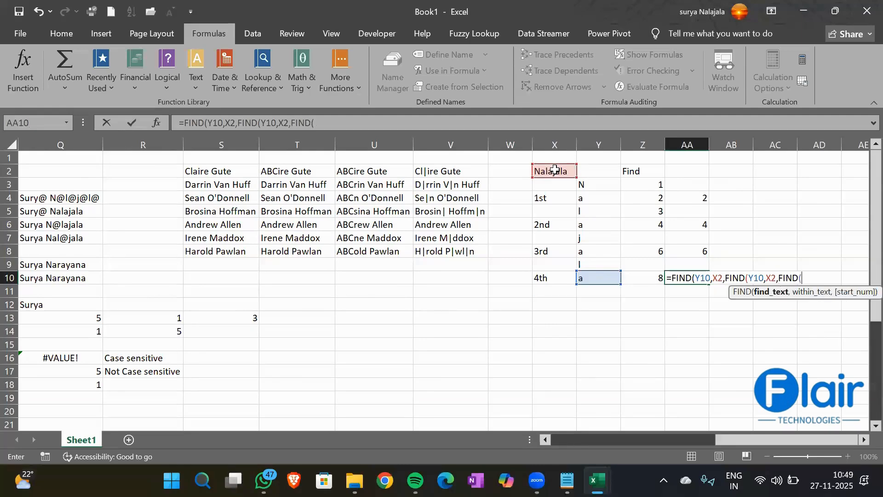
pyautogui.click(594, 277)
pyautogui.write(',')
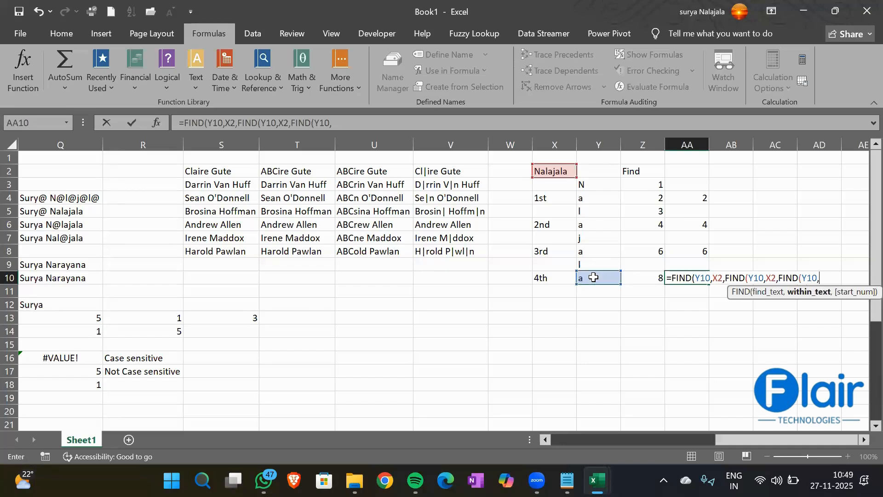
pyautogui.click(557, 170)
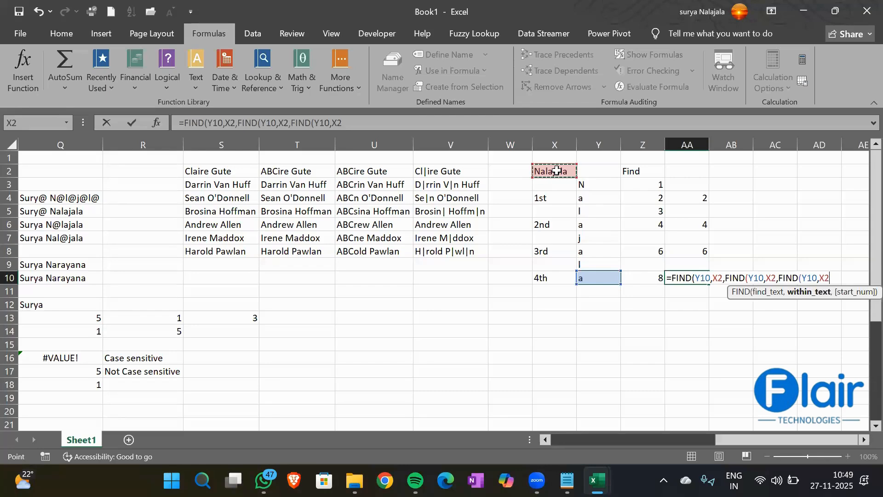
pyautogui.write(',F')
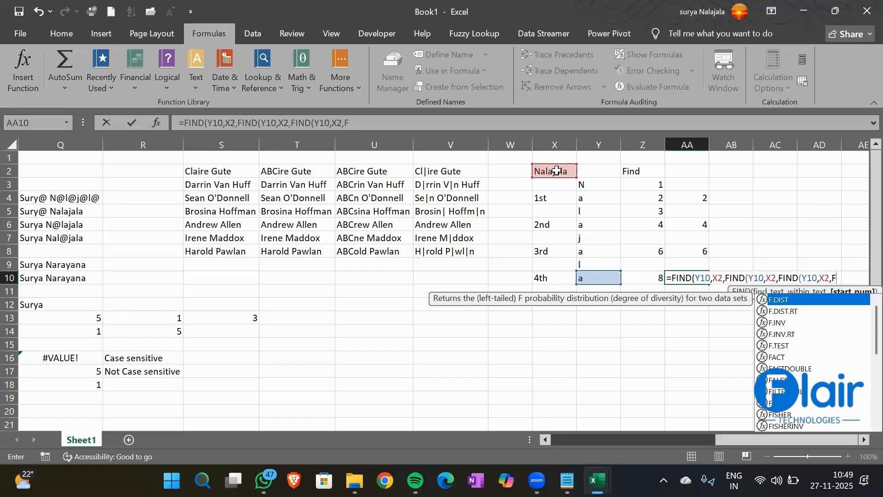
pyautogui.write('IND(')
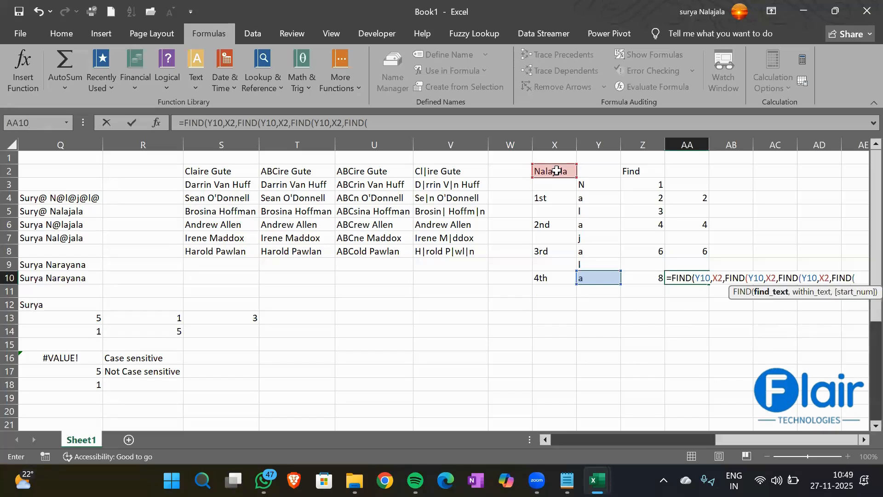
pyautogui.click(596, 278)
pyautogui.write(',')
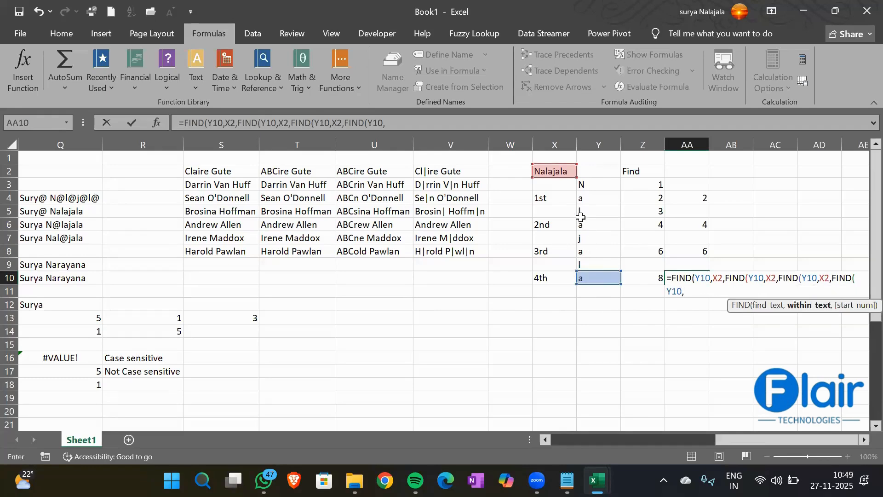
pyautogui.click(554, 172)
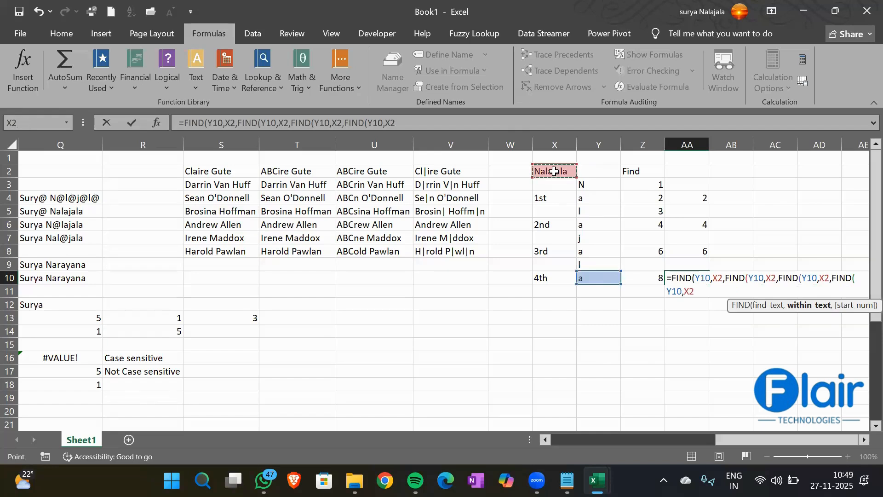
pyautogui.write(',1')
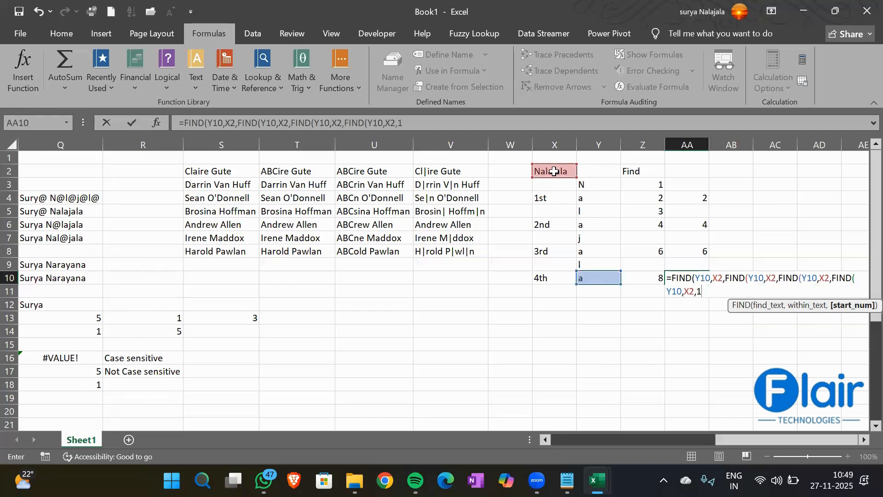
pyautogui.write(')+1)+1)')
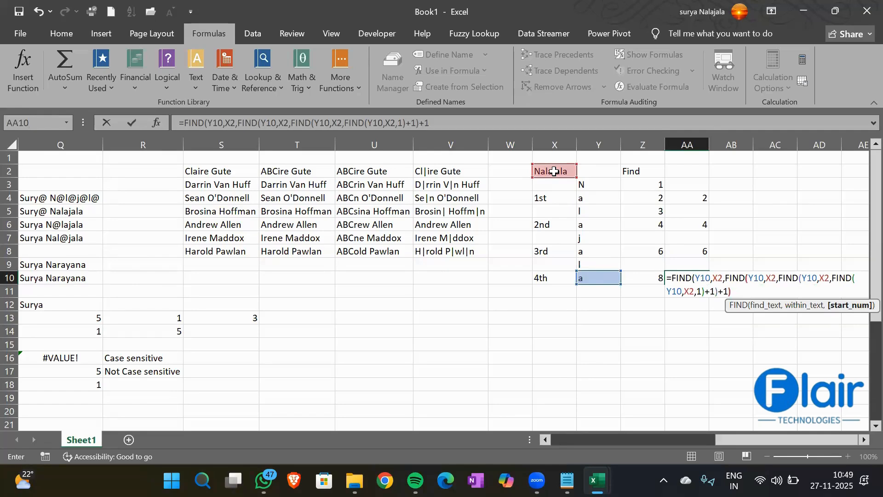
pyautogui.write('+1)+1')
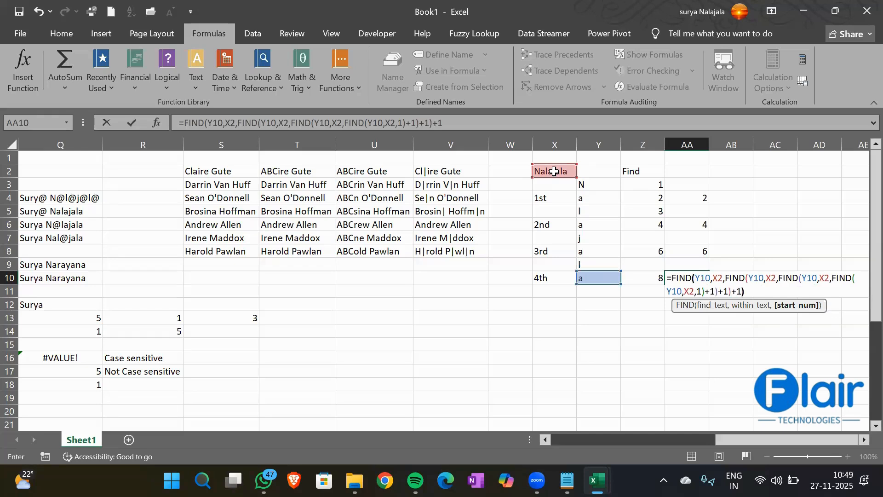
pyautogui.press('Return')
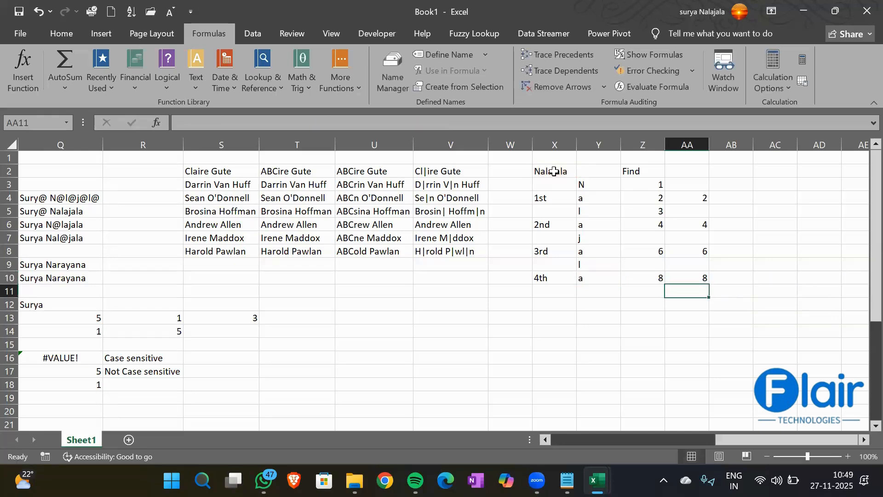
pyautogui.click(554, 281)
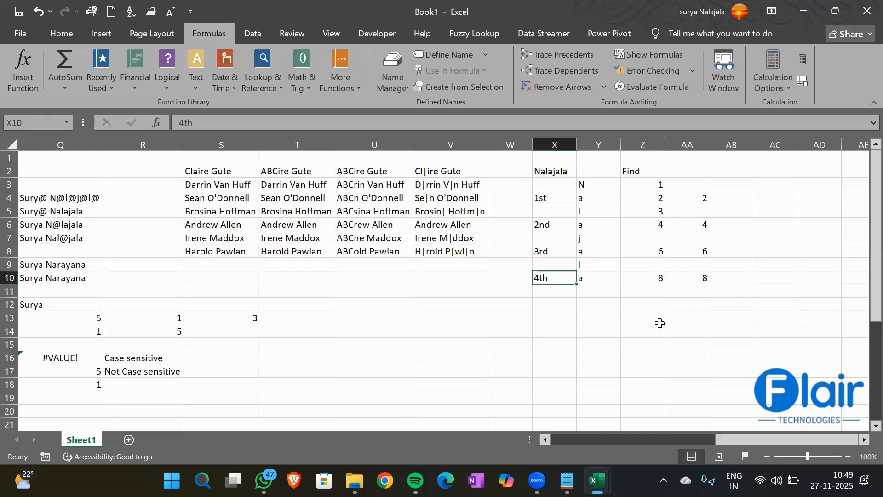
pyautogui.click(698, 274)
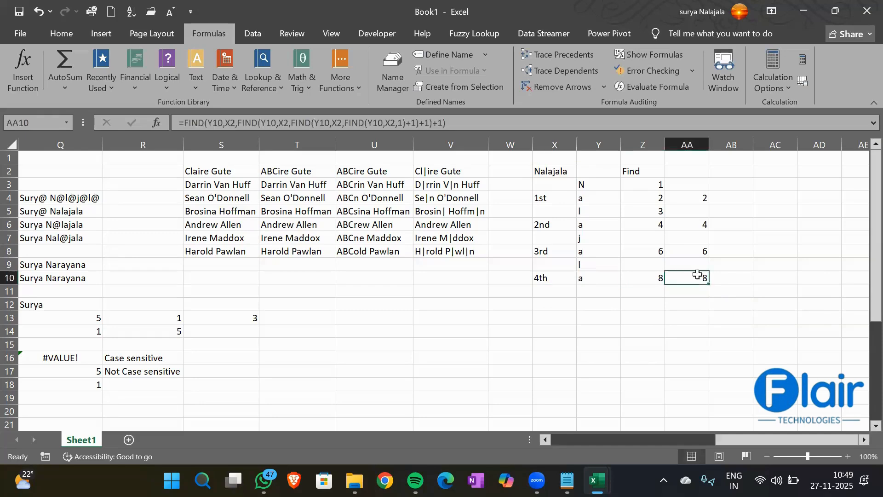
pyautogui.click(695, 246)
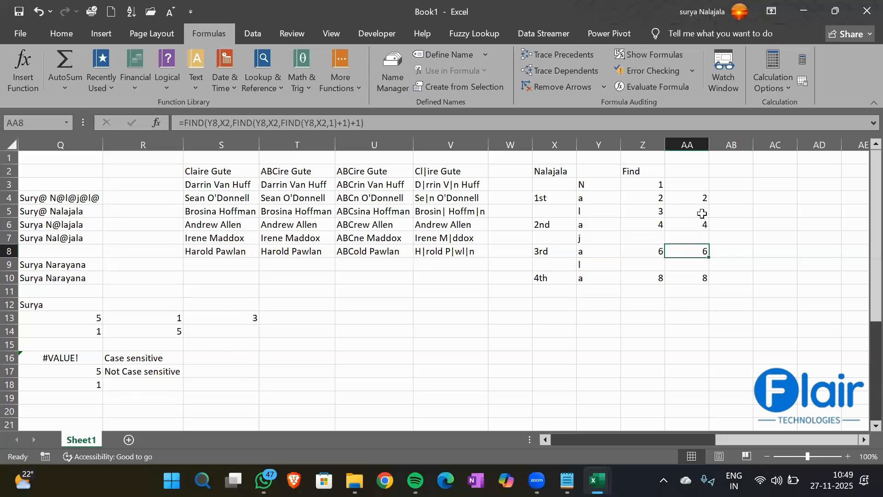
pyautogui.click(697, 225)
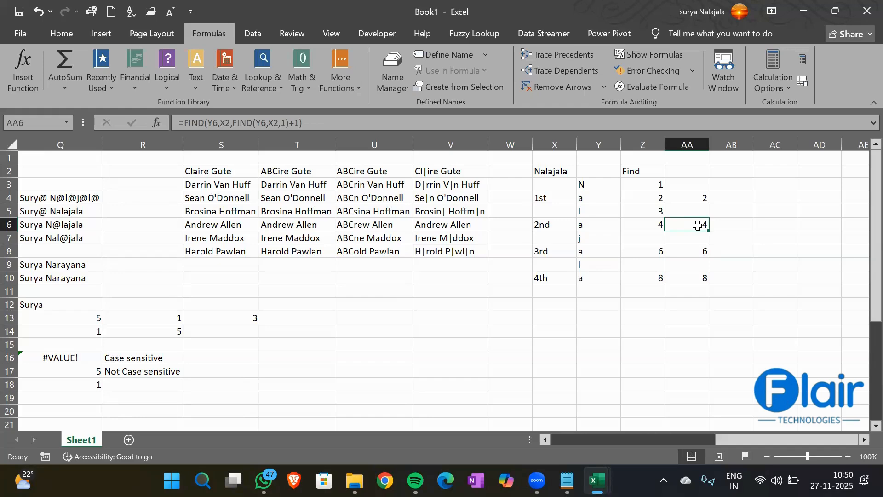
# - Enter the header 'Search' in cell AB2
pyautogui.press('Up')
pyautogui.press('Up')
pyautogui.press('Up')
pyautogui.press('Up')
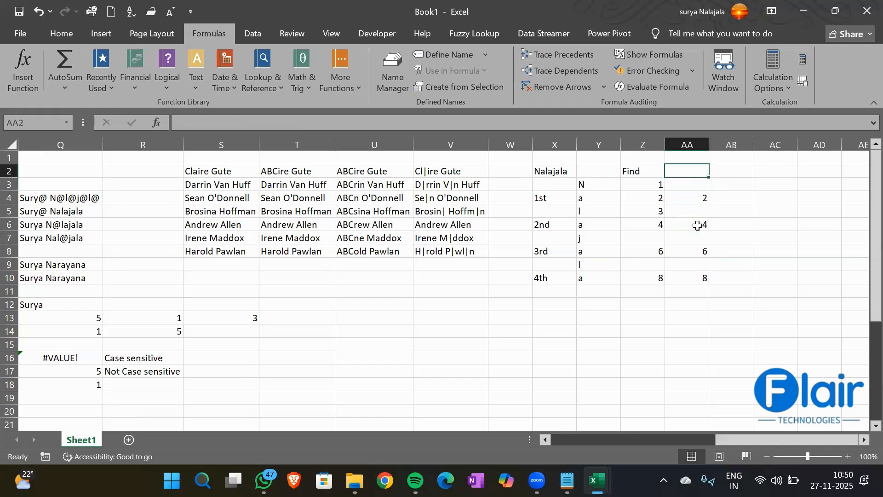
pyautogui.press('Right')
pyautogui.write('Search')
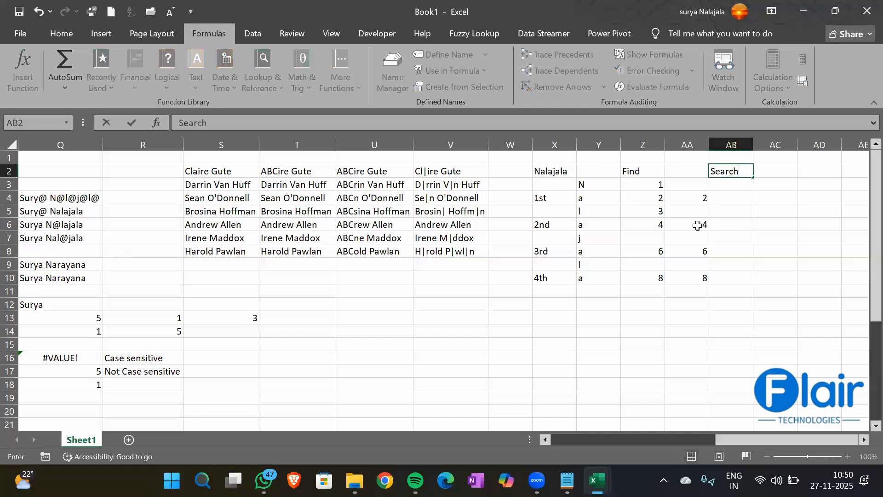
pyautogui.press('Return')
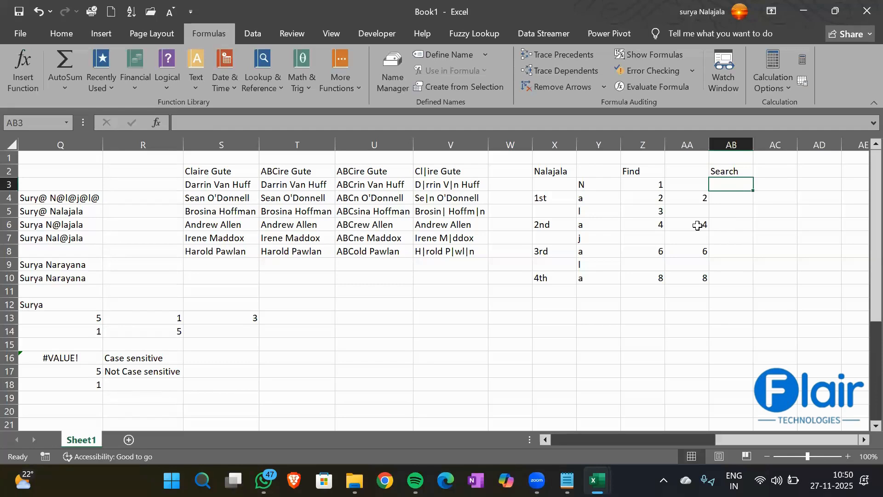
# - Make the Find header in Z2 and the Search header in AB2 bold
pyautogui.click(630, 167)
pyautogui.hotkey('ctrl', 'b')
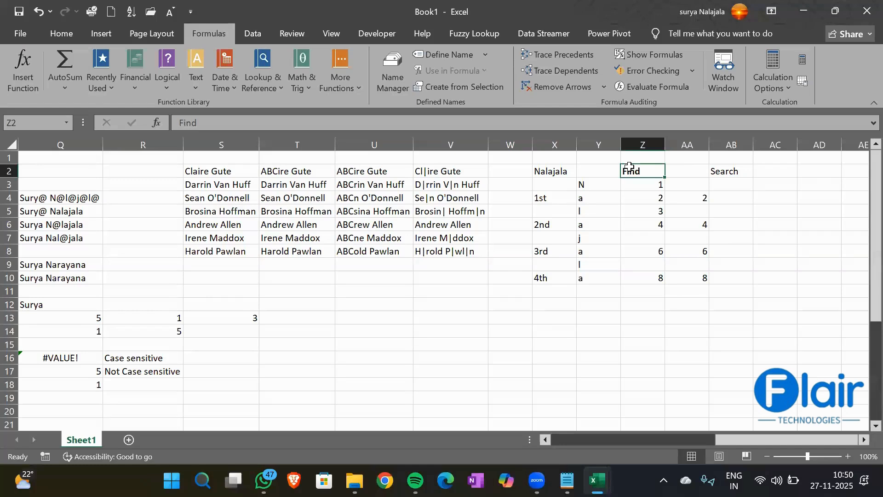
pyautogui.click(736, 171)
pyautogui.hotkey('ctrl', 'b')
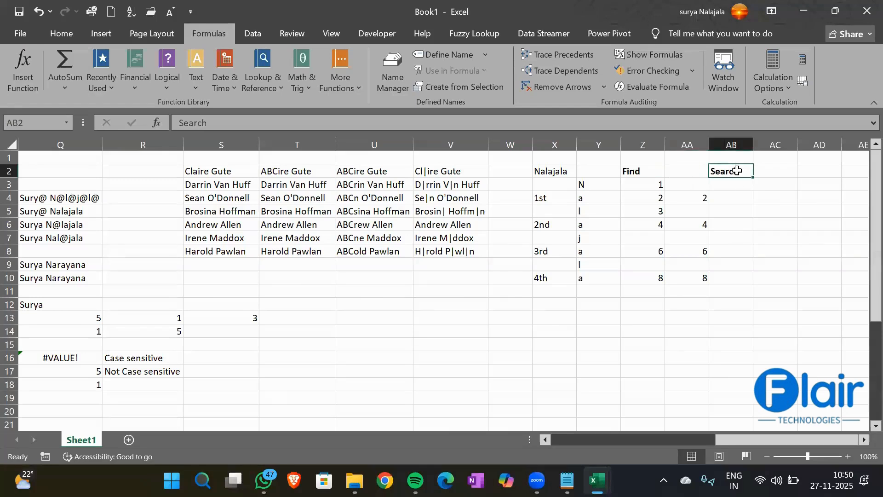
pyautogui.click(674, 198)
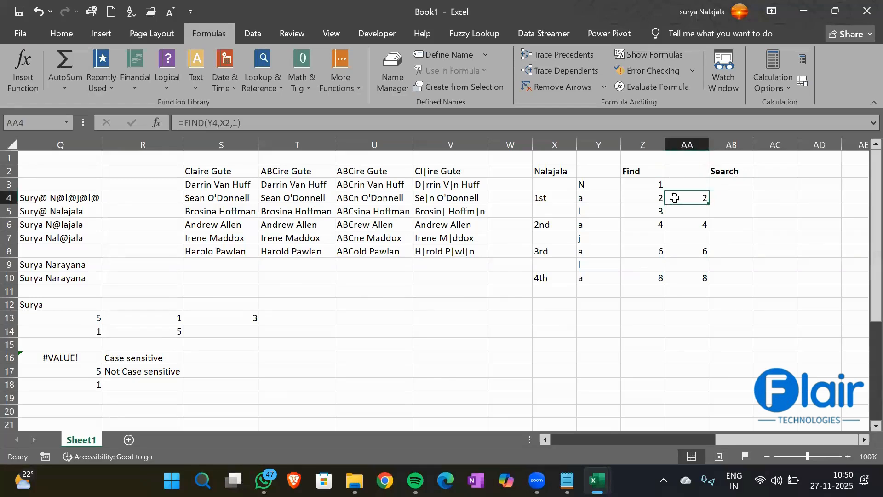
pyautogui.click(733, 198)
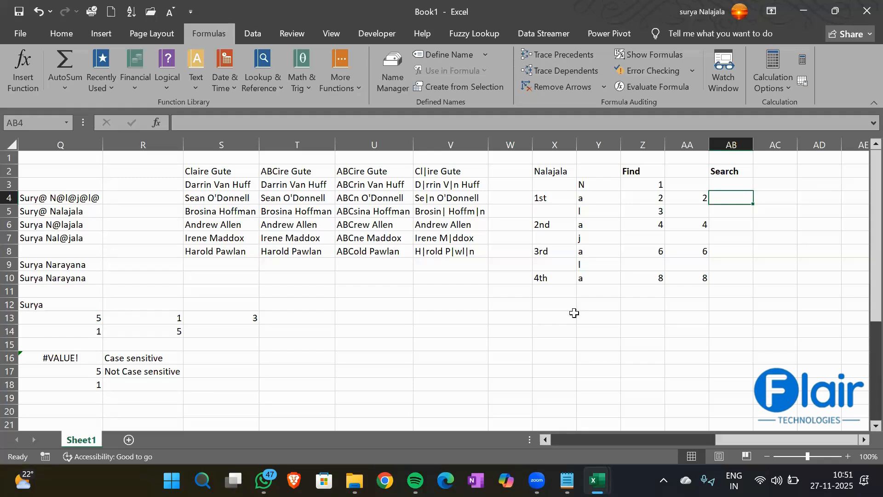
# - Enter the headings 'Char' in AE1 and 'Code' in AF1
pyautogui.click(537, 307)
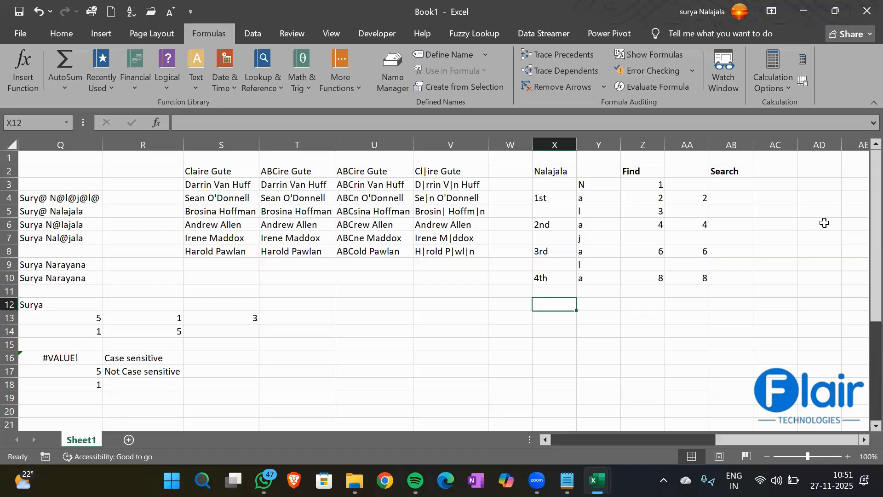
pyautogui.click(784, 171)
pyautogui.press('Right')
pyautogui.press('Right')
pyautogui.press('Right')
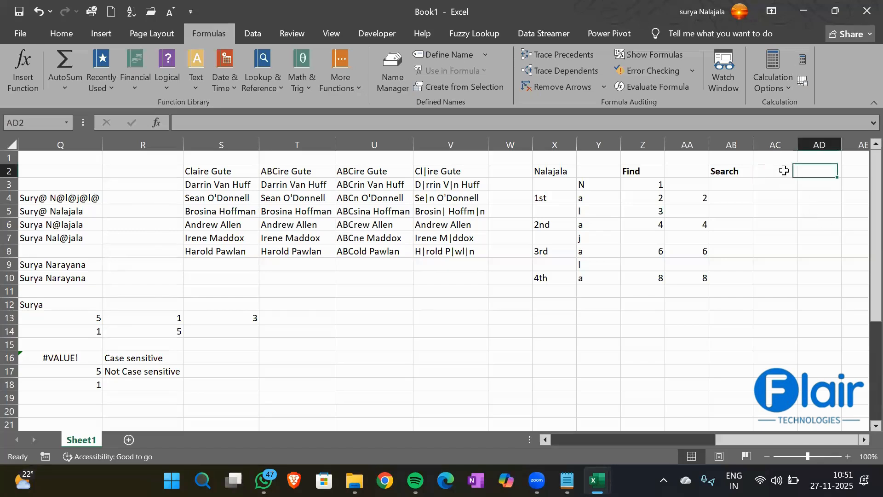
pyautogui.press('Left')
pyautogui.press('Left')
pyautogui.press('Up')
pyautogui.press('Right')
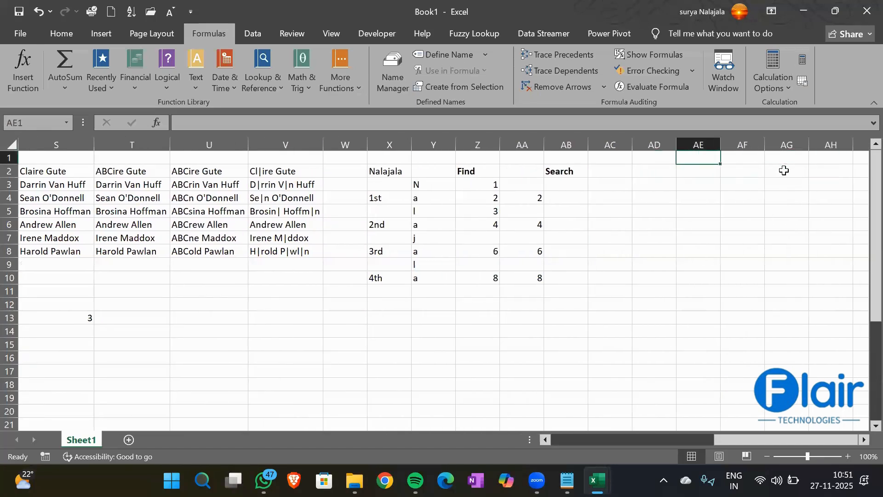
pyautogui.write('Char')
pyautogui.press('Tab')
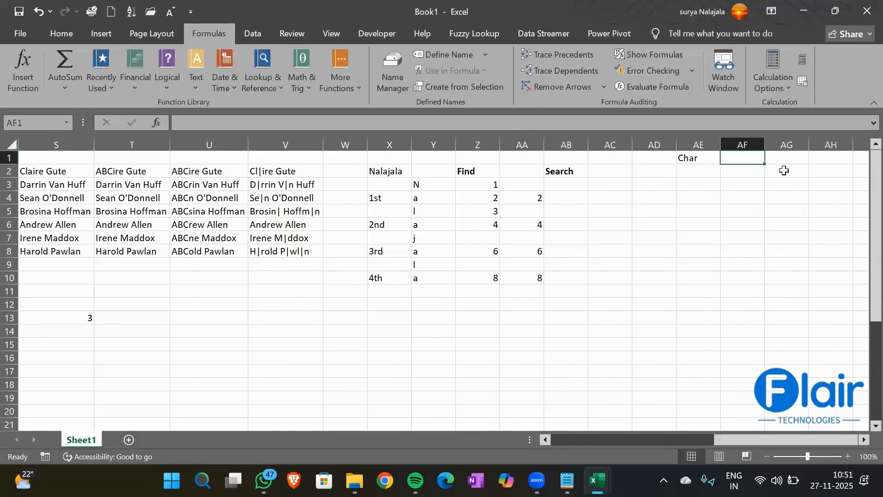
pyautogui.write('Code')
pyautogui.press('Return')
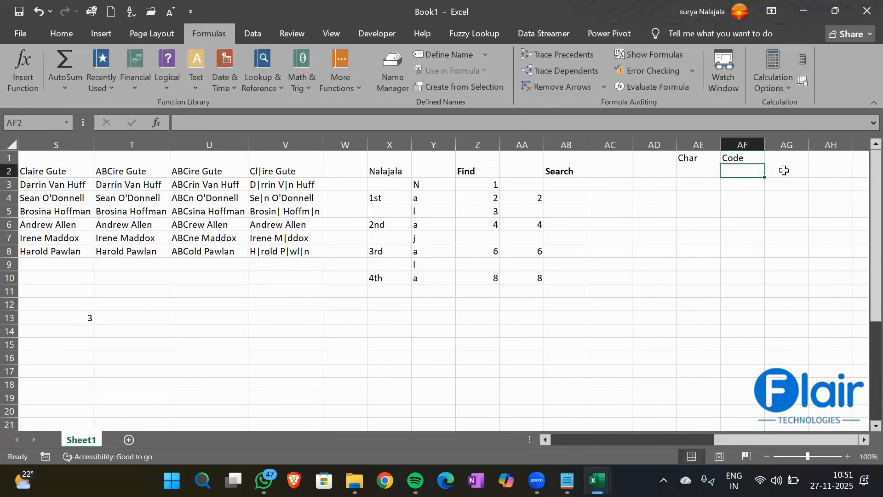
# - Make the Char and Code headings in AE1:AF1 bold
pyautogui.press('Up')
pyautogui.press('Left')
pyautogui.hotkey('shift', 'Right')
pyautogui.hotkey('ctrl', 'b')
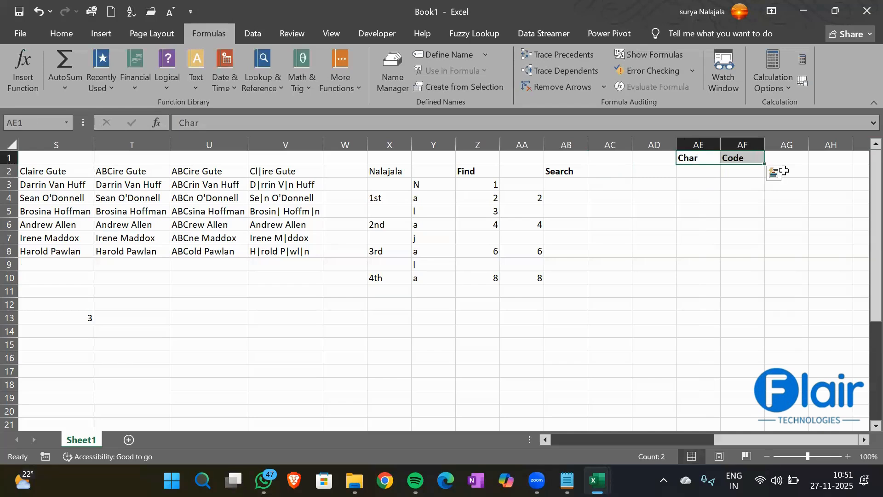
pyautogui.press('Tab')
pyautogui.press('Tab')
pyautogui.press('Tab')
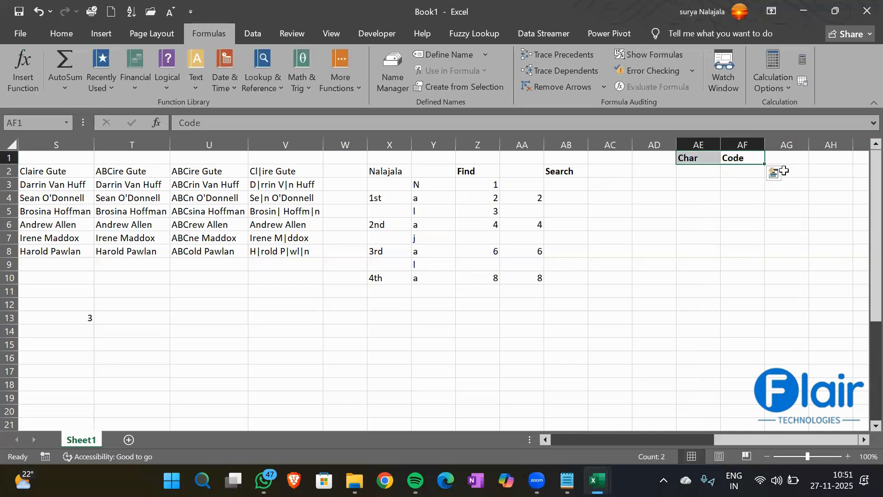
pyautogui.press('Tab')
pyautogui.press('Tab')
pyautogui.press('Tab')
pyautogui.press('Tab')
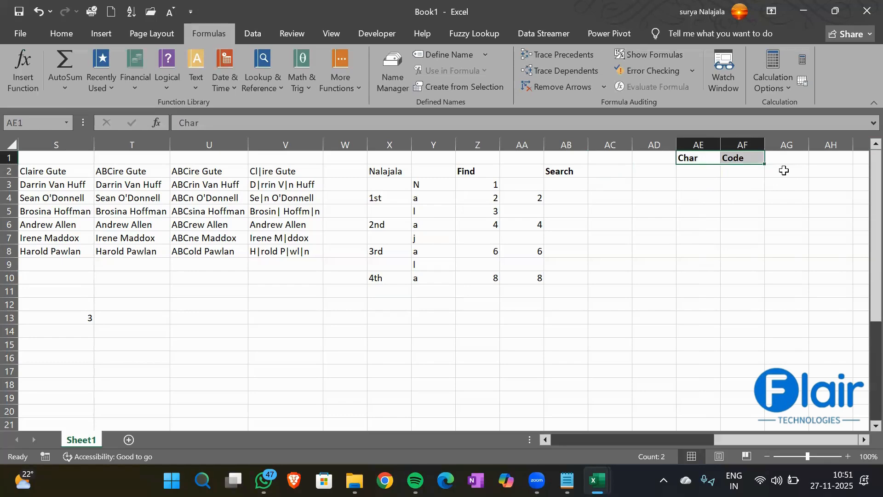
# - Label AD3 'ASCII' and insert a blank column before the Char heading
pyautogui.click(644, 181)
pyautogui.write('ASCII')
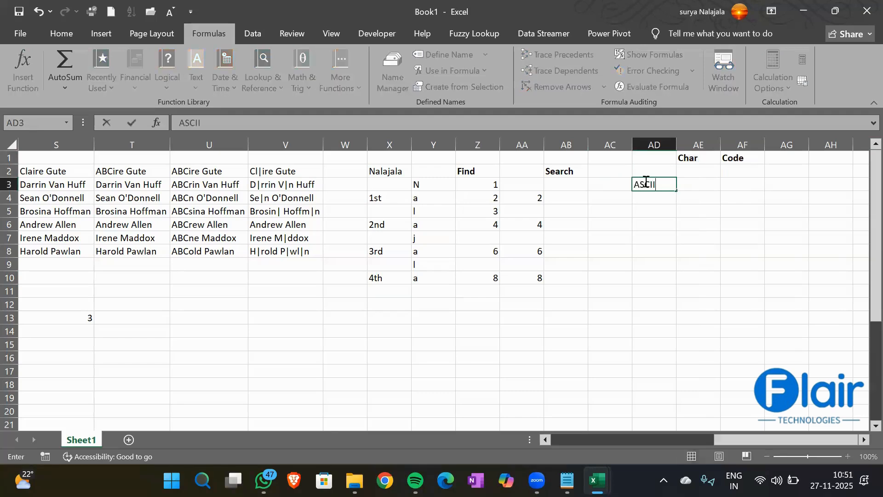
pyautogui.press('Return')
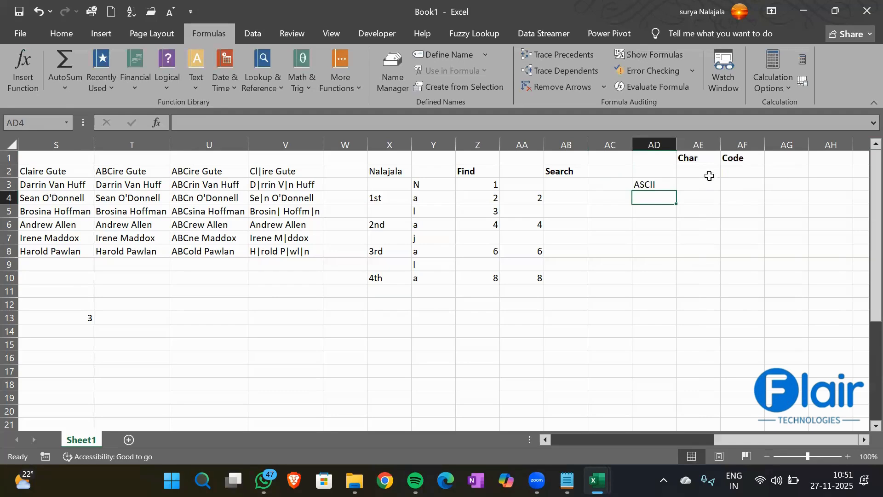
pyautogui.click(700, 145)
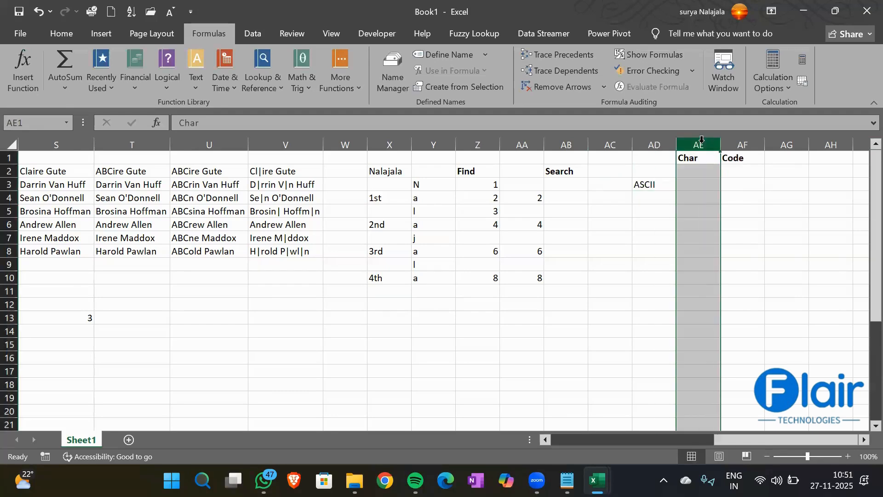
pyautogui.hotkey('ctrl', 'shift', '+')
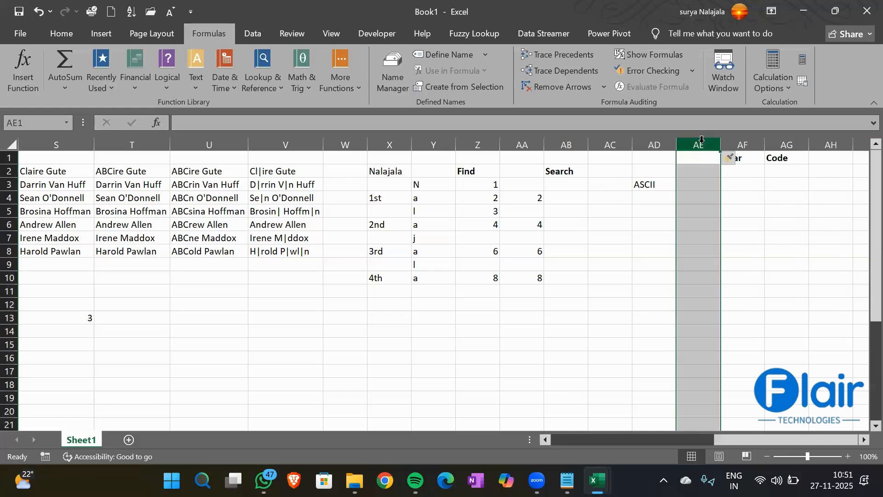
pyautogui.click(688, 171)
# - Enter the notes '1 to 255' in AD4, 'A' in AD7 and 65 in AD8
pyautogui.click(648, 199)
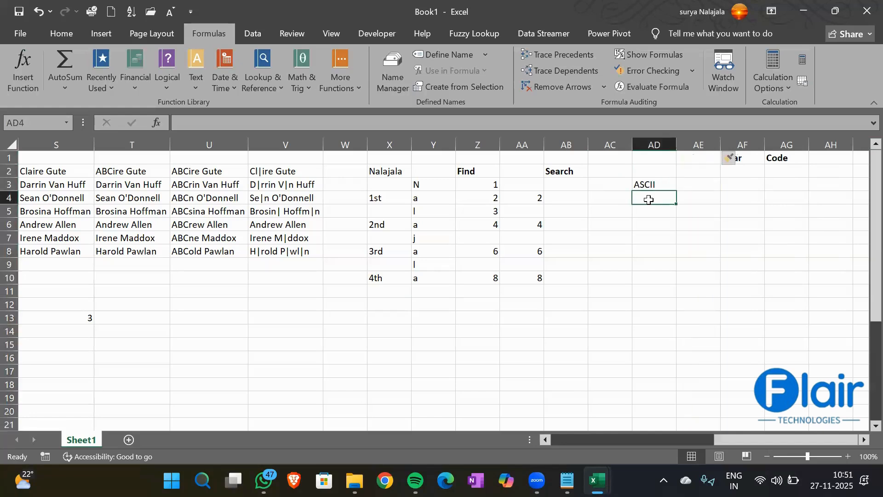
pyautogui.write('1 to')
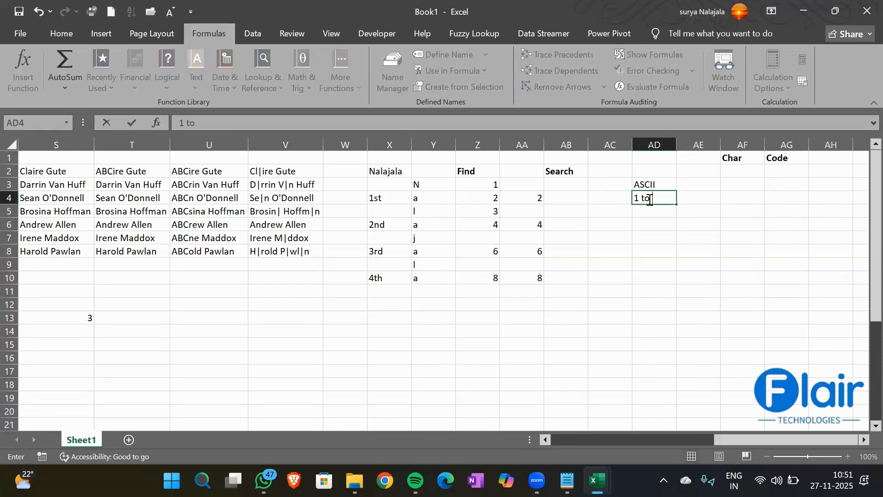
pyautogui.write(' 255')
pyautogui.press('Return')
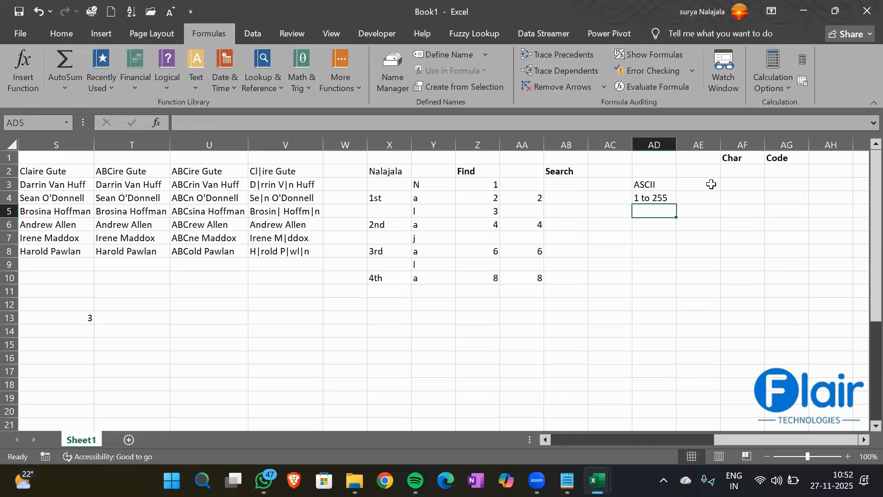
pyautogui.click(655, 240)
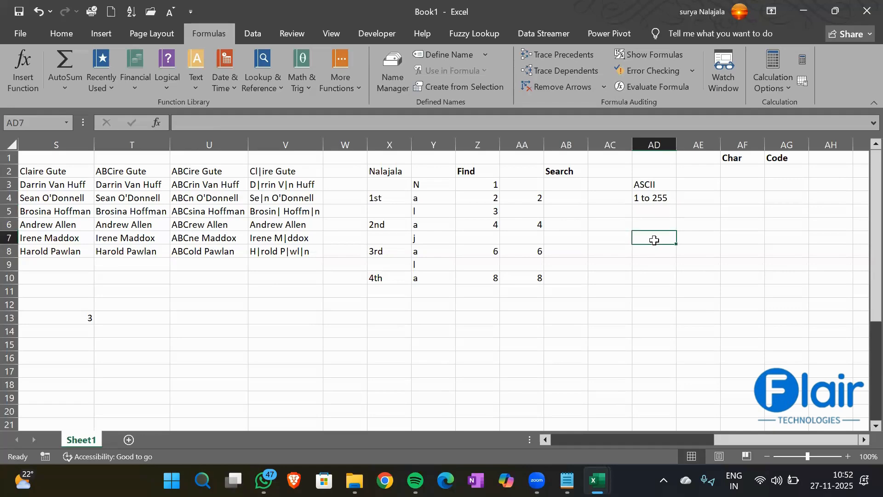
pyautogui.write('A')
pyautogui.press('Return')
pyautogui.click(654, 240)
pyautogui.press('Return')
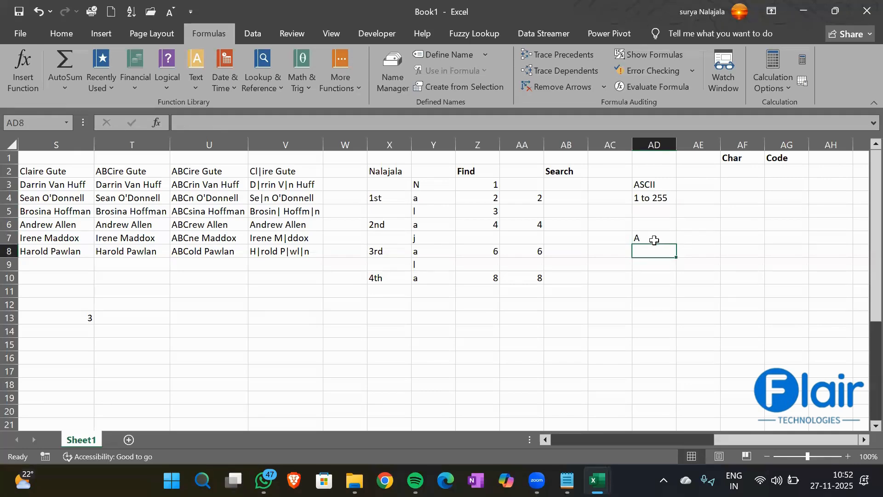
pyautogui.write('65')
pyautogui.press('Return')
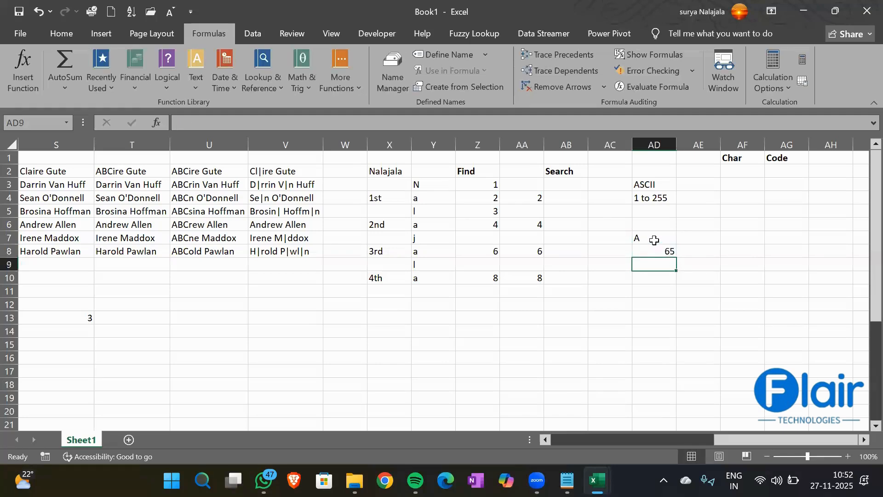
# - Add the binary value 101010100 in AD9 and check the A, 65 and binary cells
pyautogui.write('0101')
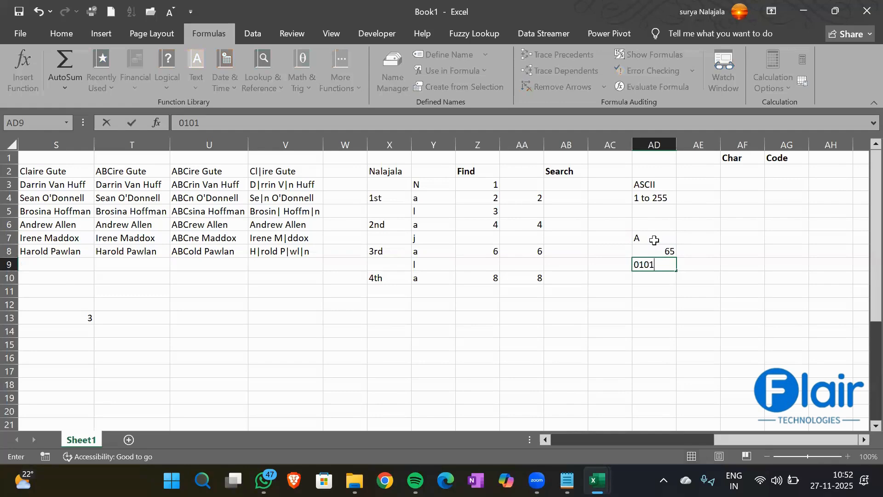
pyautogui.write('010100')
pyautogui.press('Return')
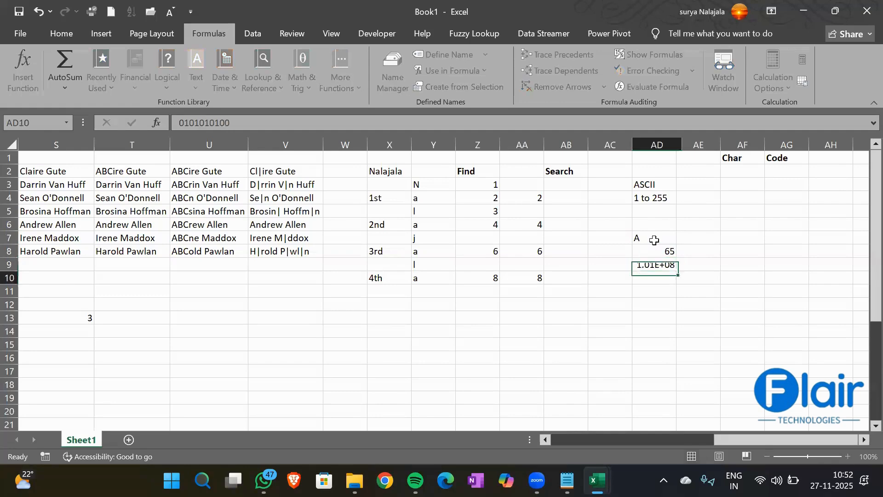
pyautogui.press('Up')
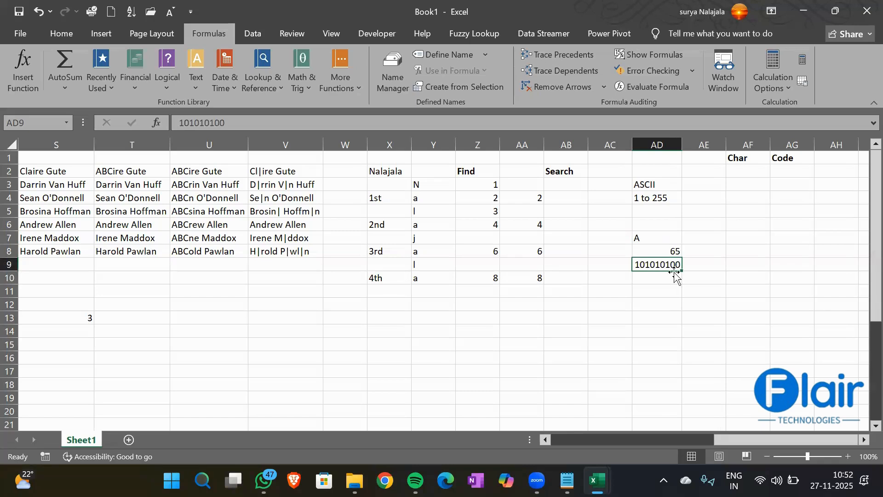
pyautogui.click(658, 250)
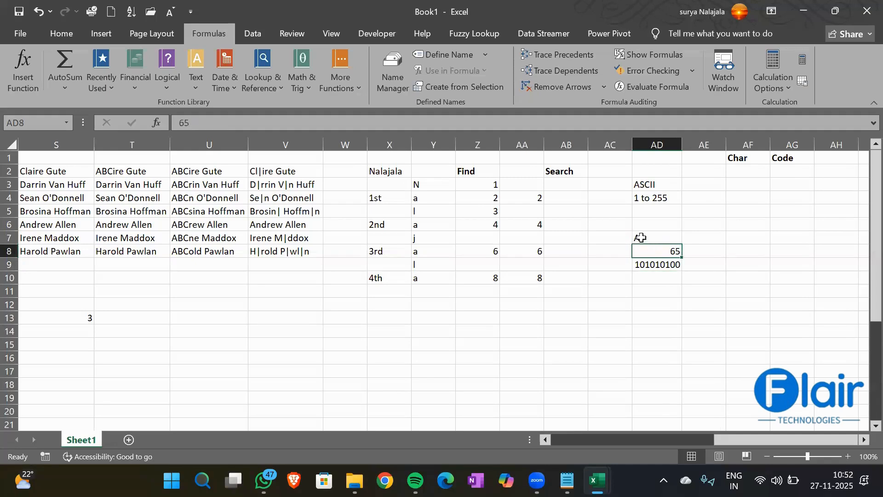
pyautogui.click(642, 239)
pyautogui.click(651, 264)
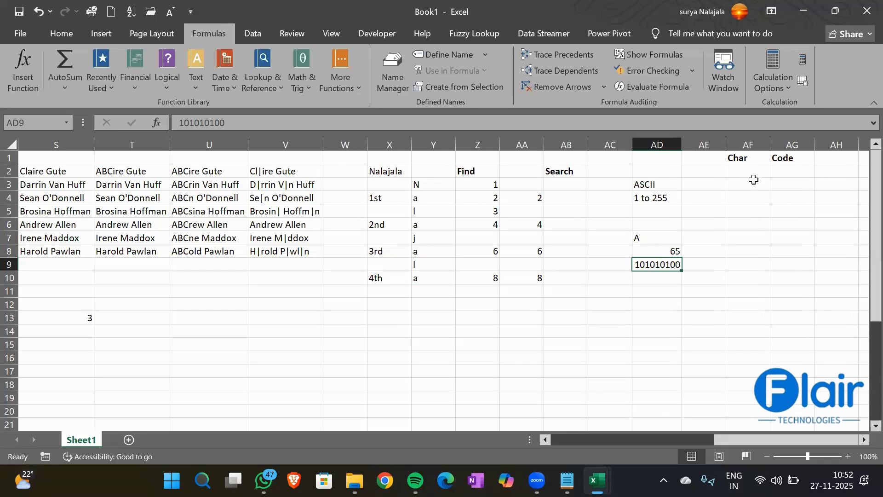
# - Enter the numbers 1, 2, 3 and 4 in AE2:AE5
pyautogui.click(695, 170)
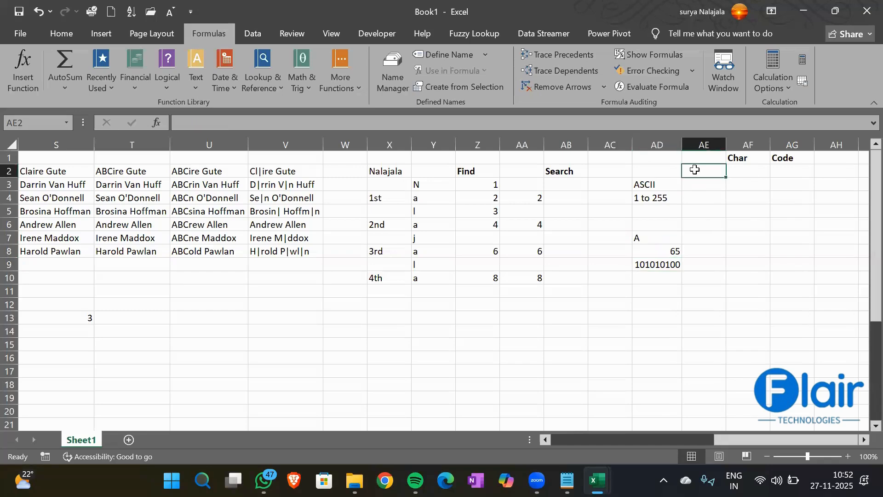
pyautogui.write('1')
pyautogui.press('Return')
pyautogui.write('2')
pyautogui.press('Return')
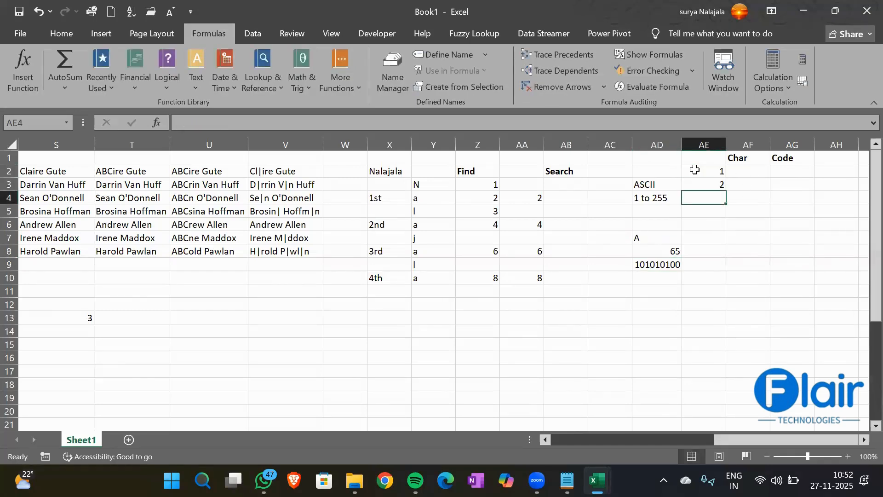
pyautogui.write('3')
pyautogui.press('Return')
pyautogui.write('4')
pyautogui.press('Return')
# - Extend the number series down column AE to 264 in row 265
pyautogui.press('Up')
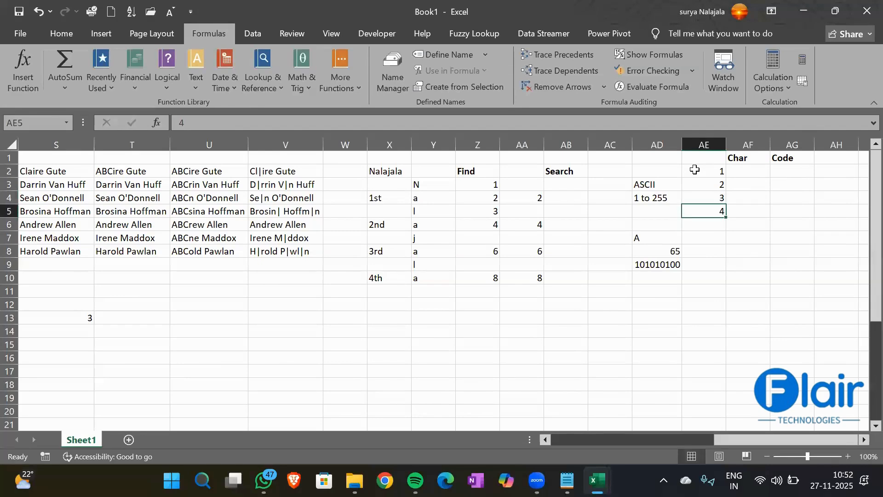
pyautogui.click(695, 169)
pyautogui.hotkey('shift', 'Down')
pyautogui.hotkey('shift', 'Down')
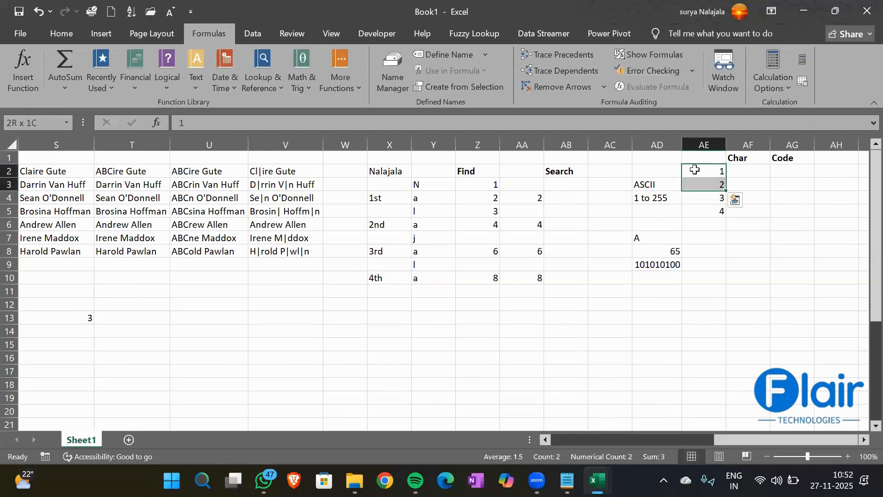
pyautogui.hotkey('shift', 'Down')
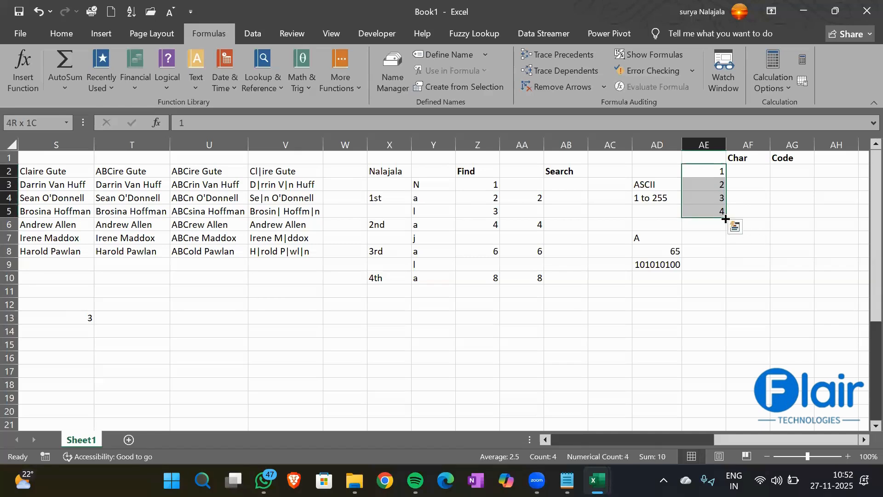
pyautogui.moveTo(726, 219); pyautogui.dragTo(716, 436)
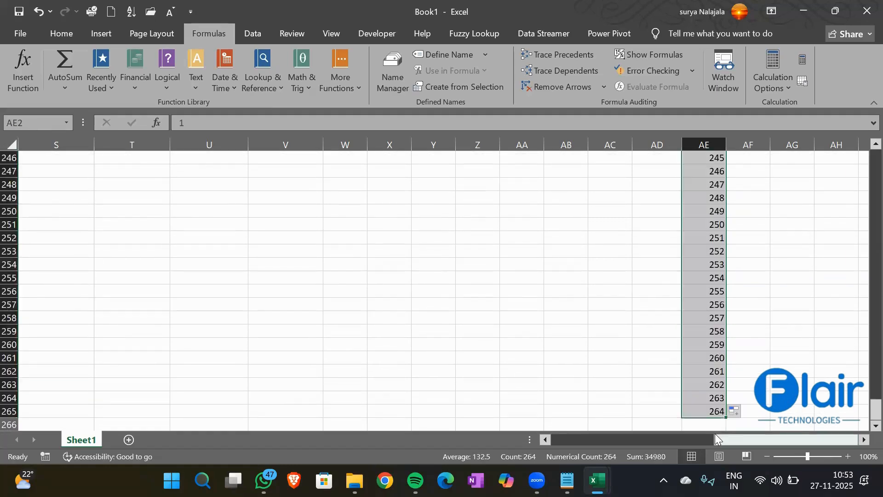
pyautogui.press('Right')
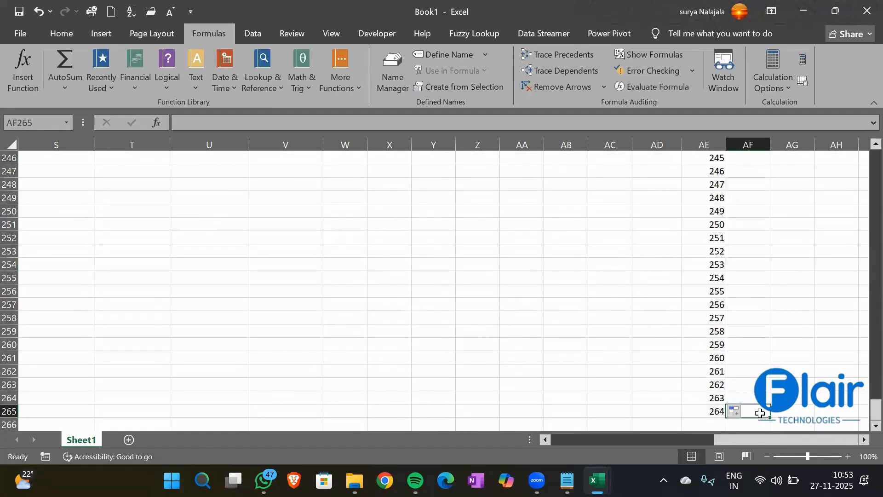
pyautogui.hotkey('ctrl', 'Up')
pyautogui.press('Down')
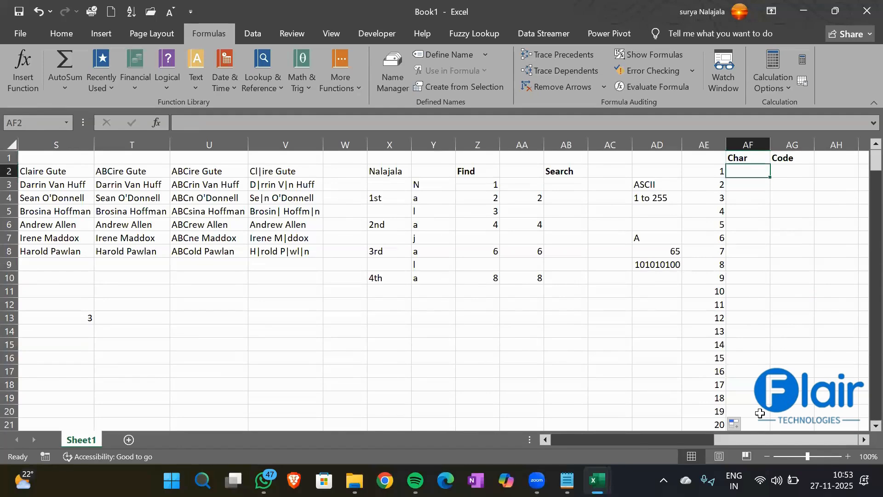
# - Enter =CHAR(AE2) in AF2 and fill it down to AF265
pyautogui.write('=char')
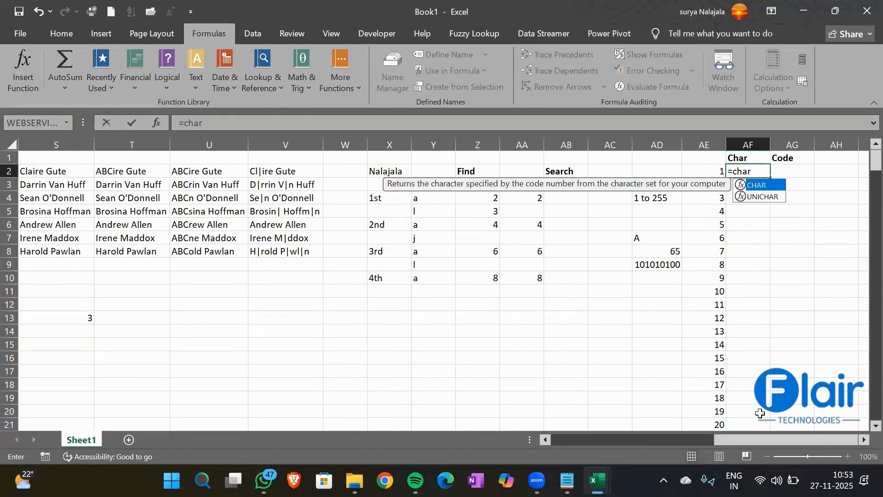
pyautogui.press('Tab')
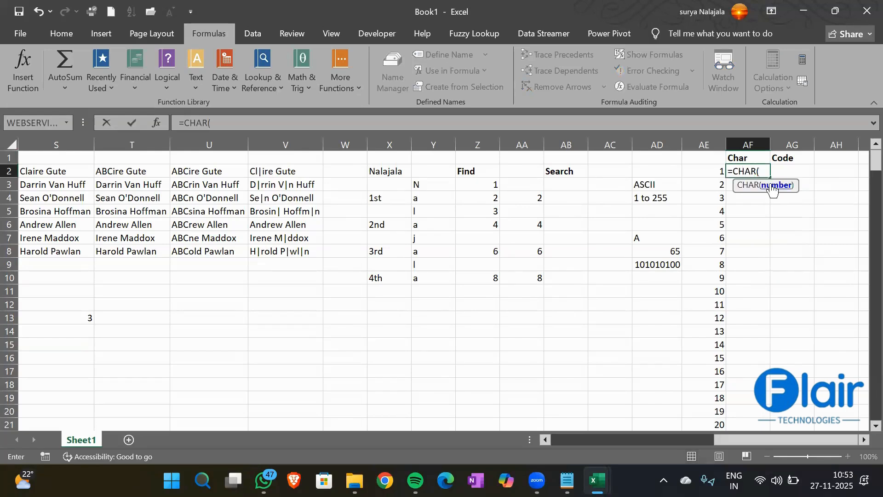
pyautogui.click(710, 170)
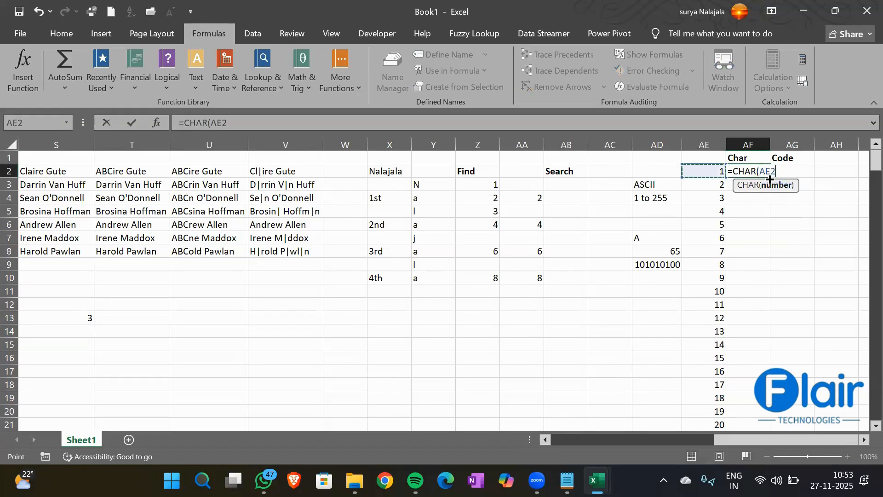
pyautogui.press('Escape')
pyautogui.click(714, 177)
pyautogui.hotkey('ctrl', 'Down')
pyautogui.press('Right')
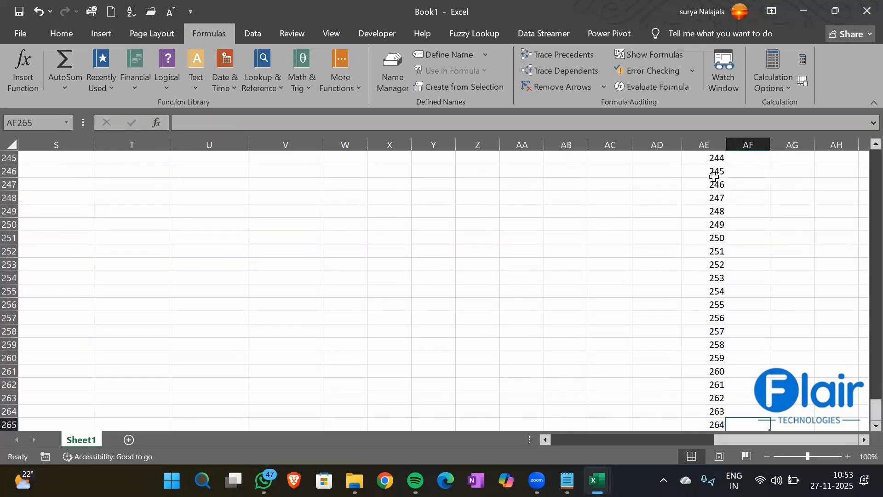
pyautogui.hotkey('ctrl', 'shift', 'Up')
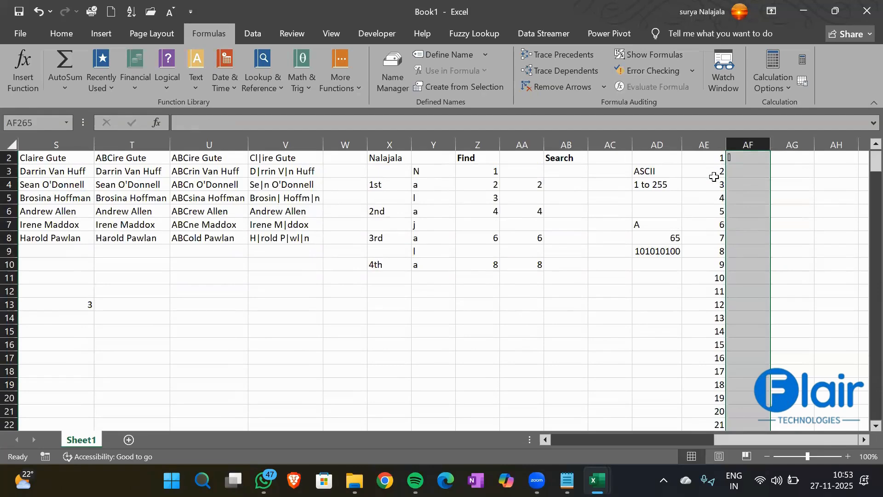
pyautogui.hotkey('ctrl', 'd')
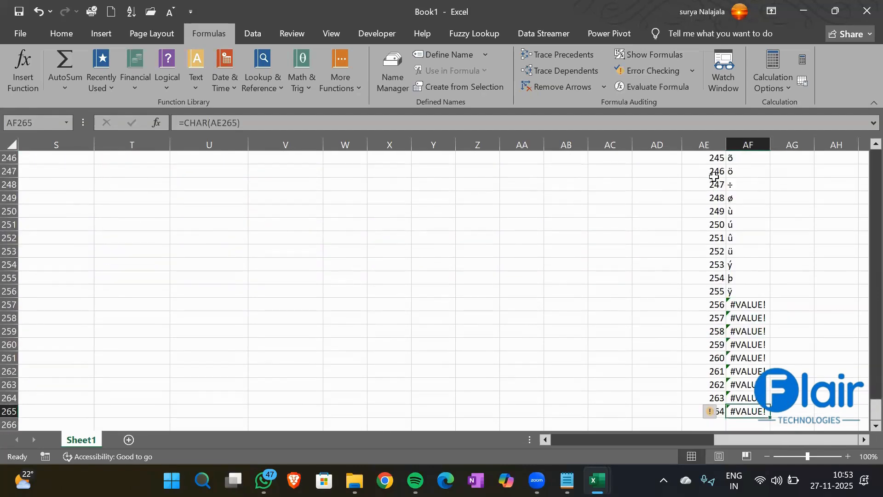
# - Review the #VALUE! results for codes 256–264, then return to the first Char result
pyautogui.press('Up')
pyautogui.press('Up')
pyautogui.press('Up')
pyautogui.press('Up')
pyautogui.press('Up')
pyautogui.press('Up')
pyautogui.press('Up')
pyautogui.press('Up')
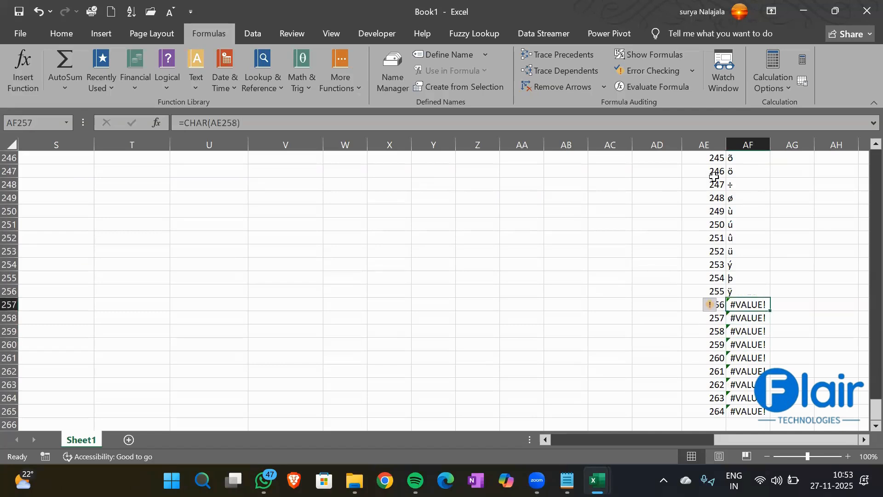
pyautogui.press('Down')
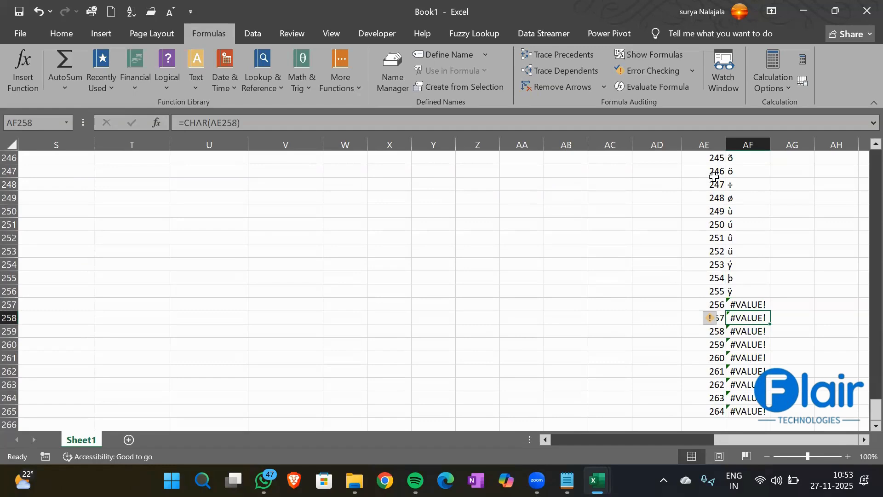
pyautogui.press('Down')
pyautogui.press('Down')
pyautogui.press('Down')
pyautogui.press('Down')
pyautogui.press('Down')
pyautogui.press('Down')
pyautogui.press('Down')
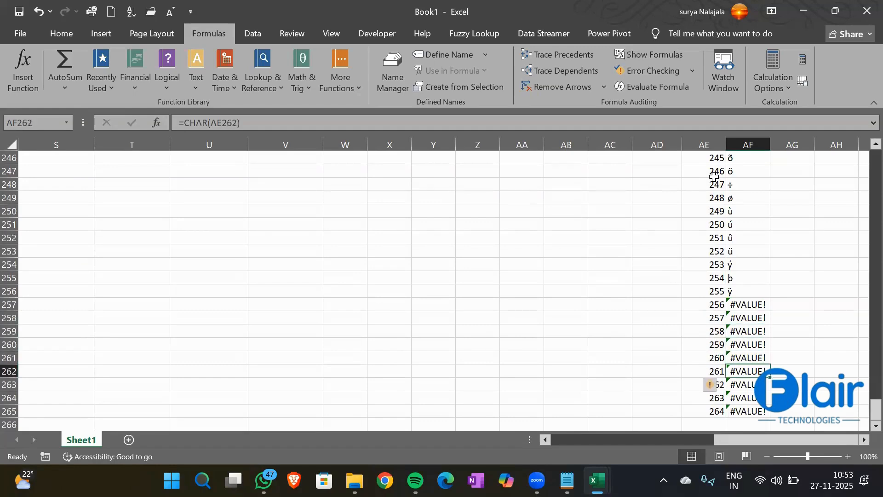
pyautogui.press('Up')
pyautogui.press('Up')
pyautogui.press('Up')
pyautogui.press('Up')
pyautogui.press('Up')
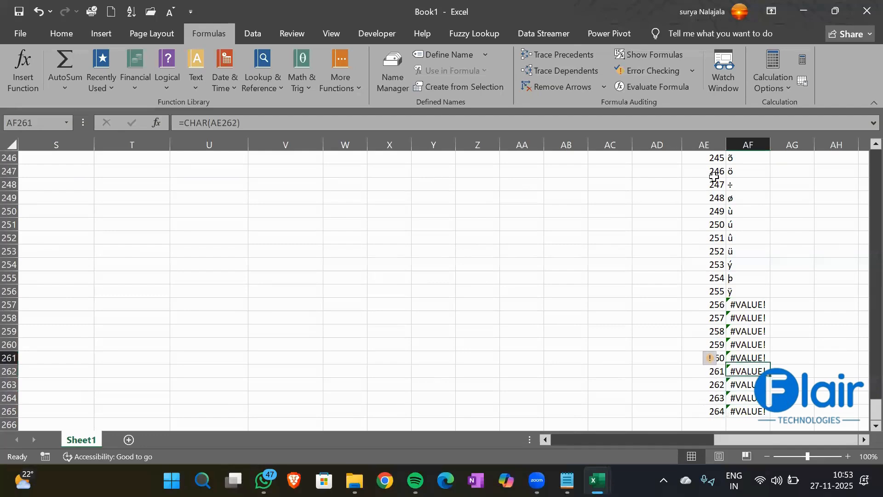
pyautogui.press('Up')
pyautogui.press('Up')
pyautogui.press('Up')
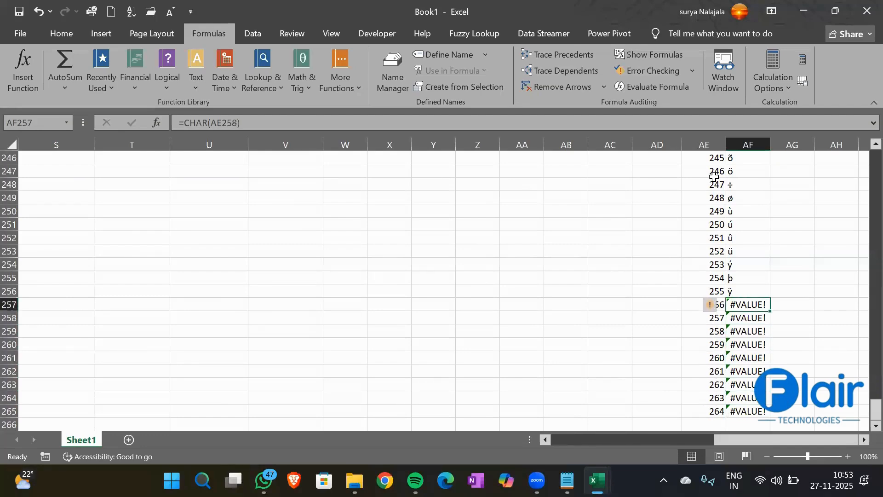
pyautogui.hotkey('ctrl', 'Up')
pyautogui.press('Down')
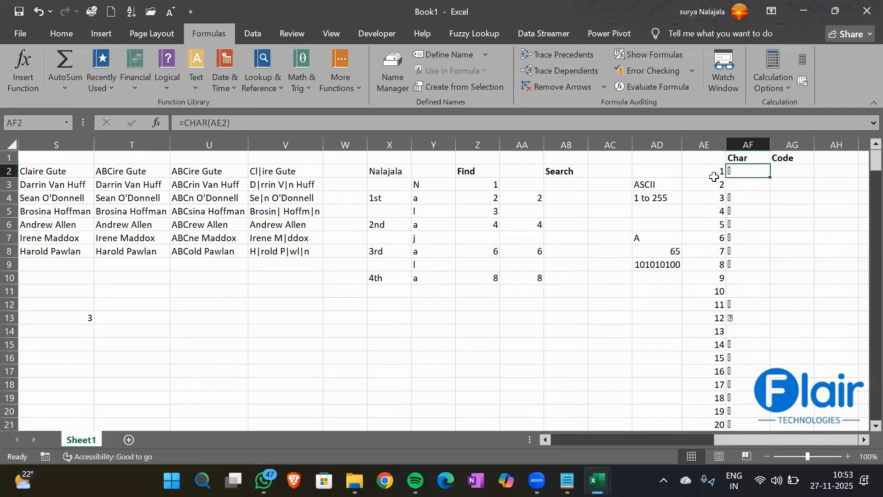
pyautogui.click(792, 164)
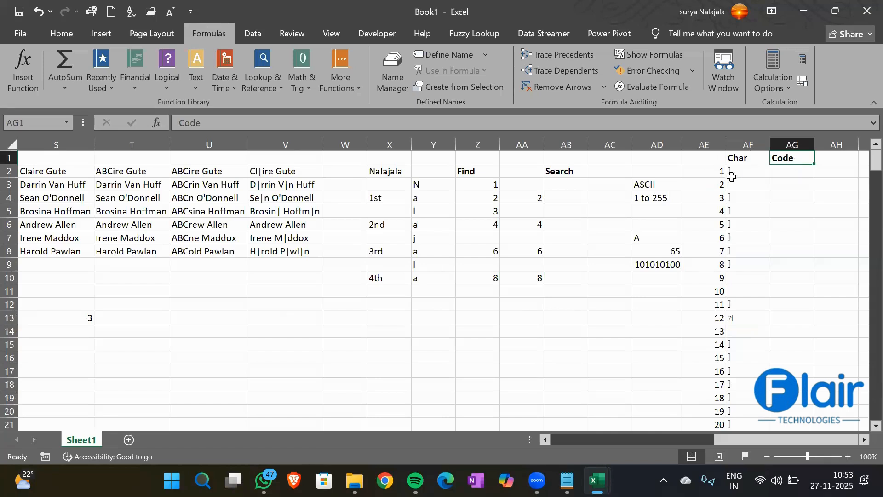
pyautogui.click(745, 185)
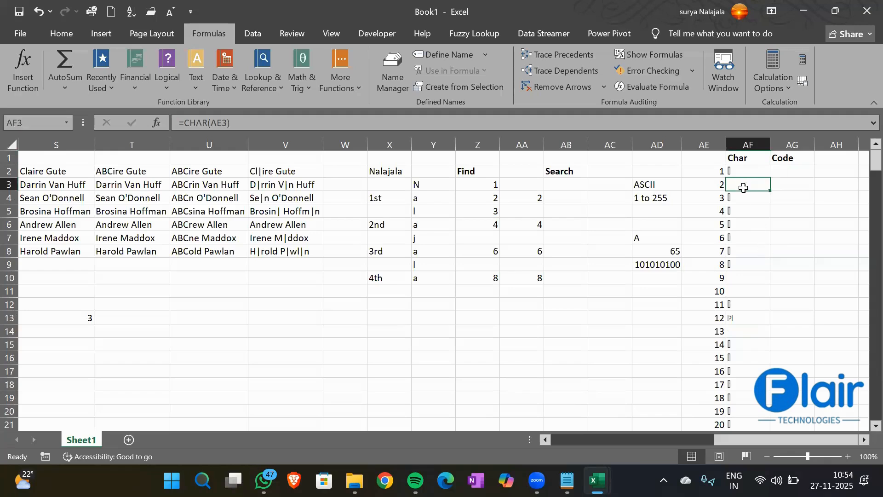
pyautogui.click(744, 280)
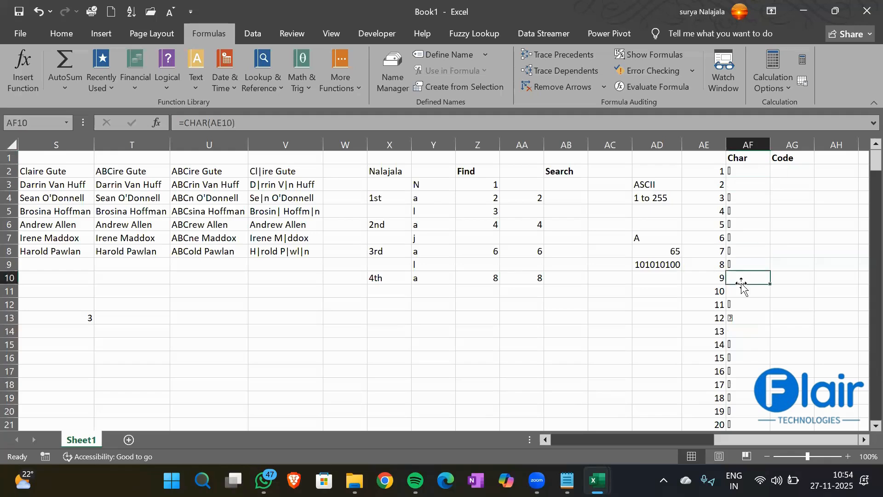
pyautogui.click(745, 294)
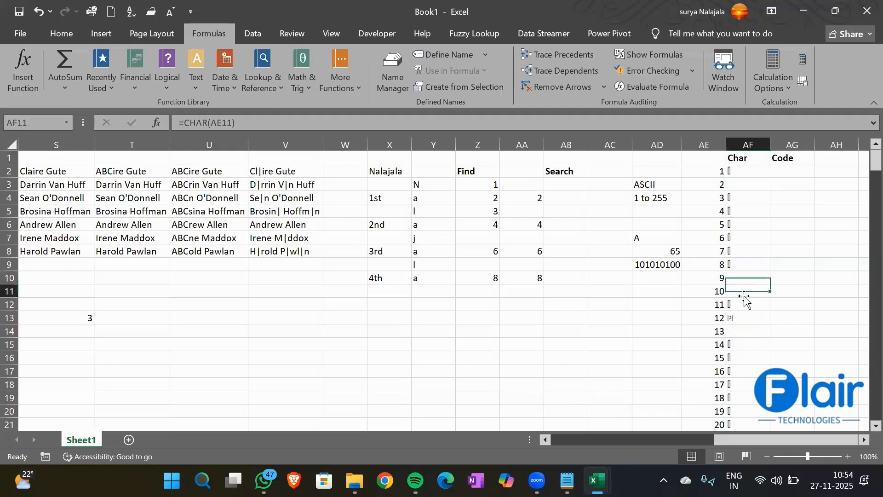
pyautogui.click(742, 333)
pyautogui.scroll(-4, 749, 347)
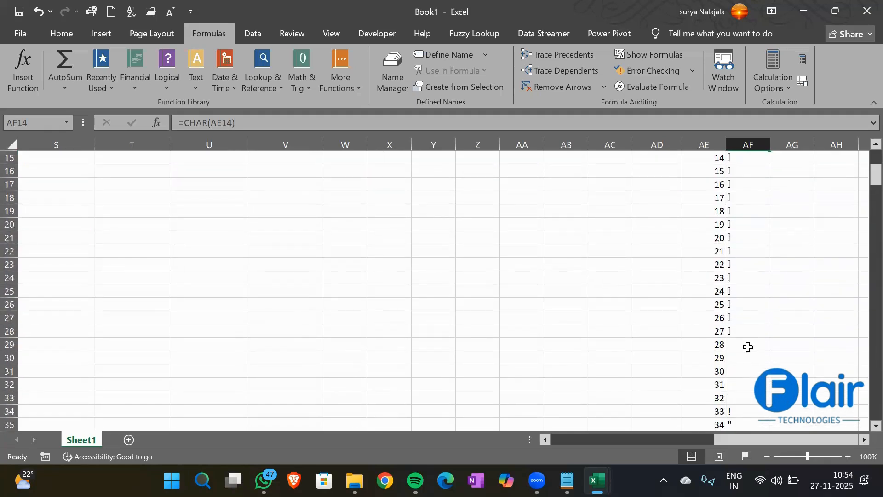
pyautogui.click(749, 346)
pyautogui.press('Down')
pyautogui.press('Down')
pyautogui.press('Down')
pyautogui.press('Down')
pyautogui.press('Down')
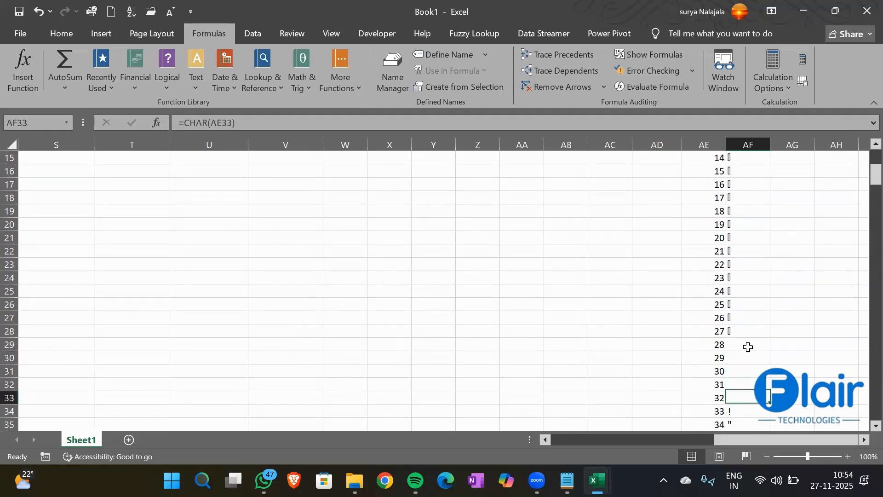
pyautogui.press('Down')
pyautogui.press('Down')
pyautogui.press('Down')
pyautogui.press('Down')
pyautogui.press('Down')
pyautogui.press('Down')
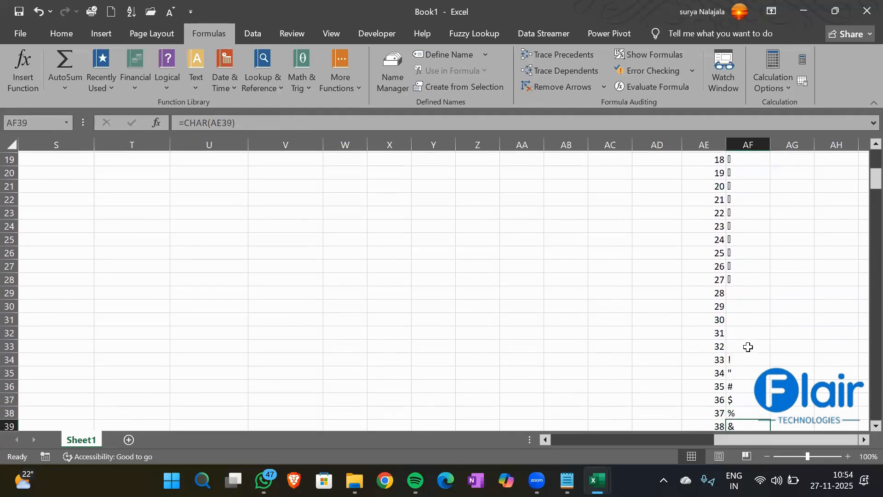
pyautogui.press('Up')
pyautogui.press('Up')
pyautogui.press('Up')
pyautogui.press('Up')
pyautogui.press('Up')
pyautogui.press('Up')
pyautogui.press('Up')
pyautogui.press('Up')
pyautogui.press('Up')
pyautogui.press('Up')
pyautogui.press('Up')
pyautogui.press('Up')
pyautogui.press('Up')
pyautogui.press('Up')
pyautogui.press('Up')
pyautogui.press('Up')
pyautogui.press('Up')
pyautogui.press('Up')
pyautogui.press('Up')
pyautogui.press('Up')
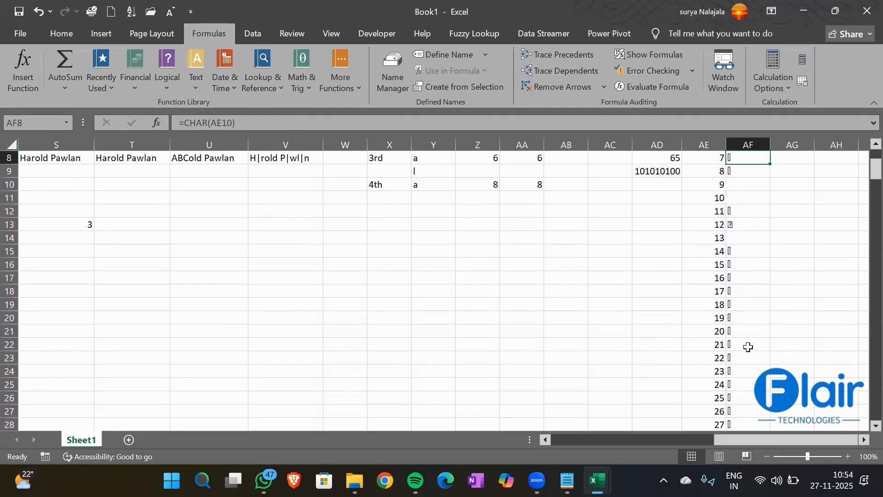
pyautogui.press('Down')
pyautogui.press('Down')
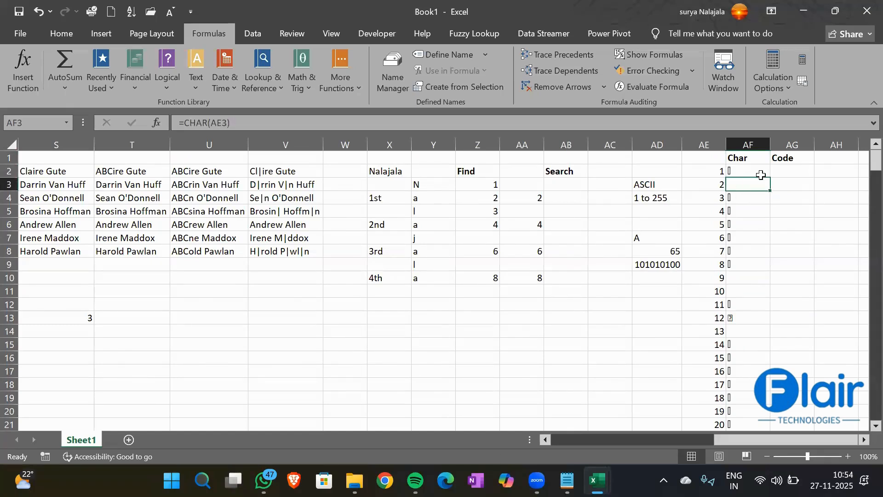
pyautogui.click(639, 279)
# - Enter 'non printable' in AD10 and autofit column AD to fit the notes
pyautogui.write('non ')
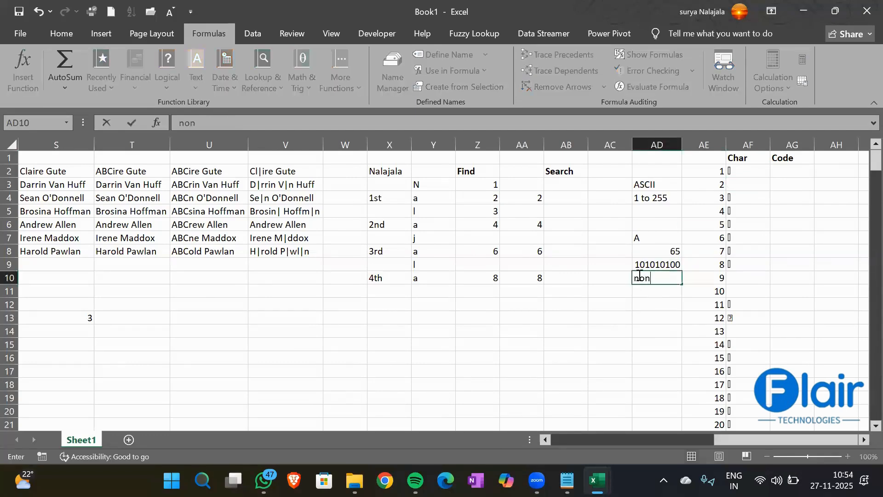
pyautogui.write('printable')
pyautogui.press('Return')
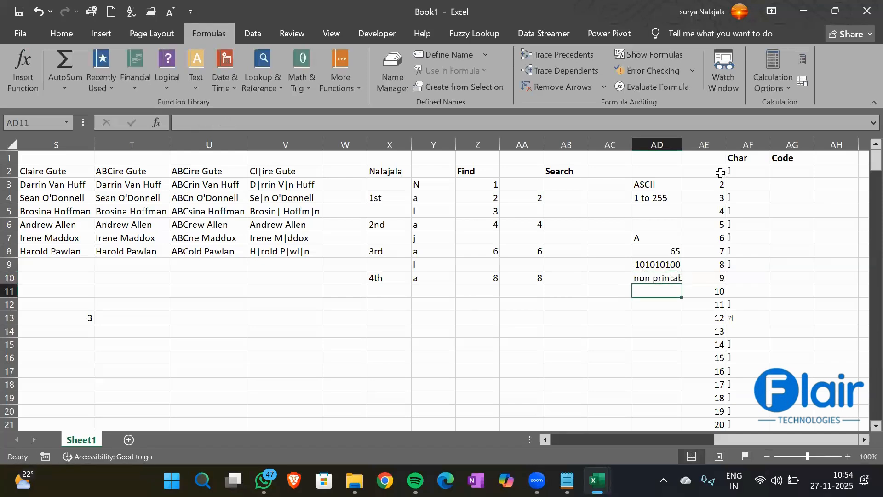
pyautogui.doubleClick(683, 140)
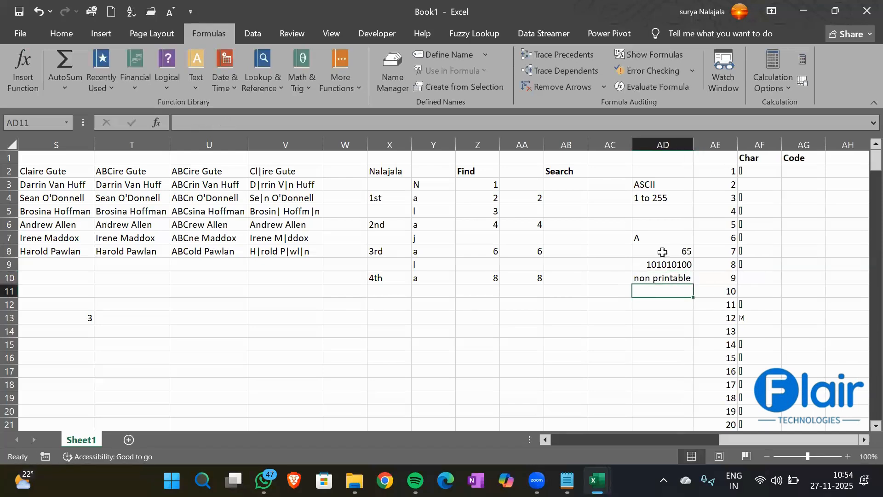
pyautogui.click(644, 299)
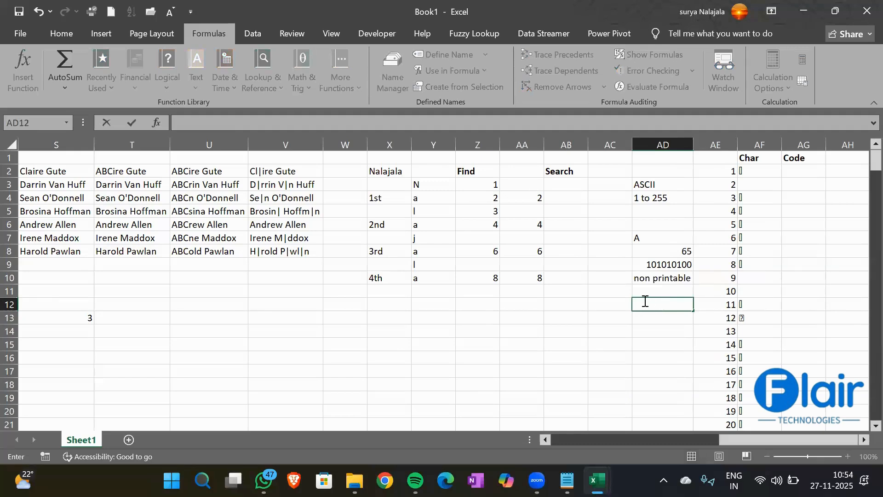
pyautogui.press('Return')
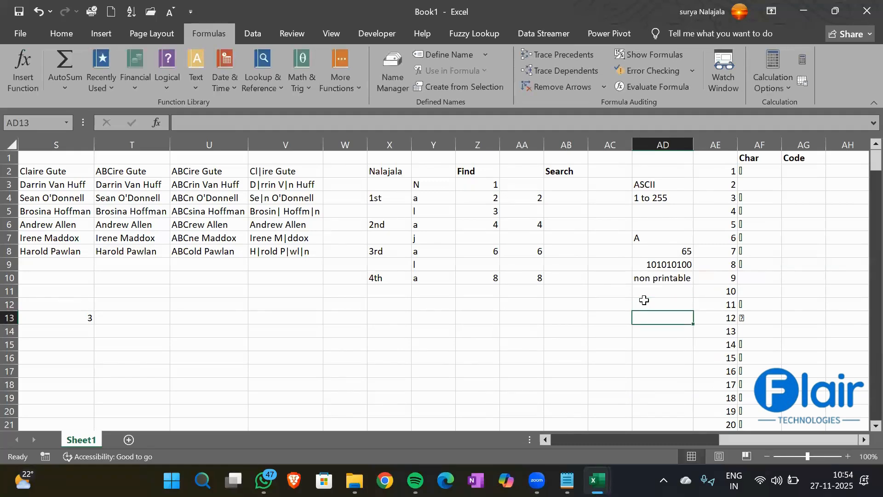
pyautogui.click(644, 300)
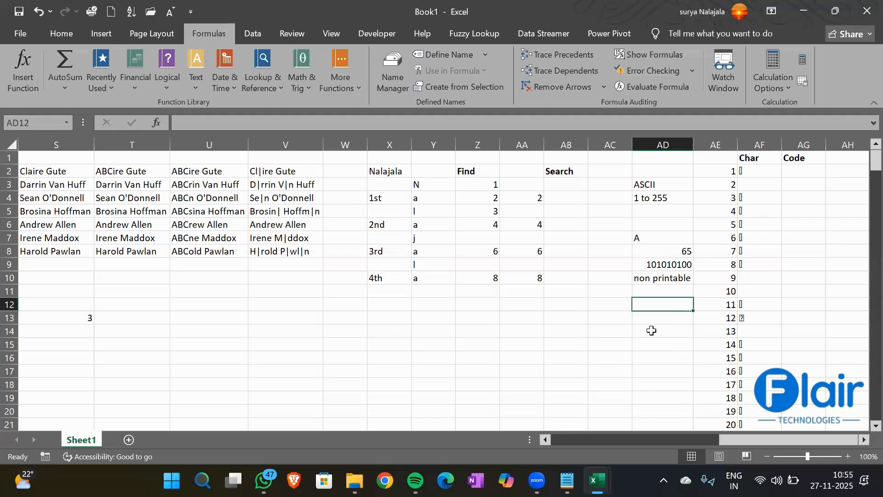
pyautogui.press('Up')
pyautogui.press('Up')
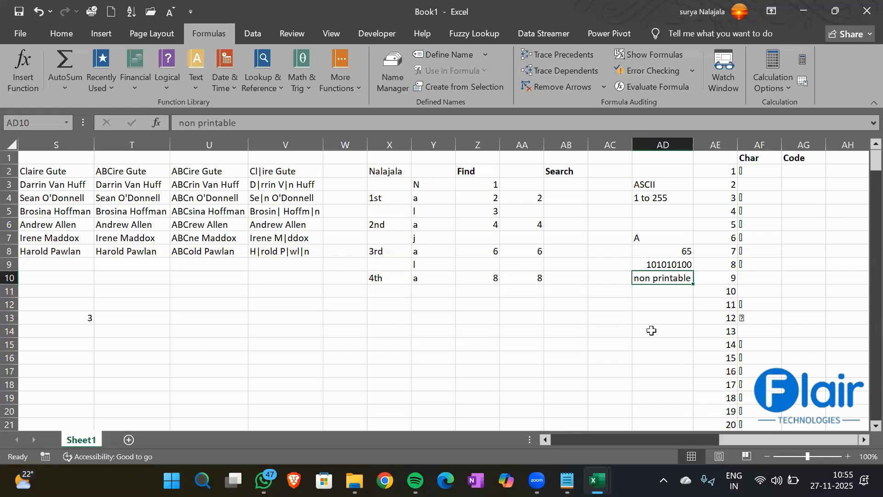
pyautogui.click(762, 185)
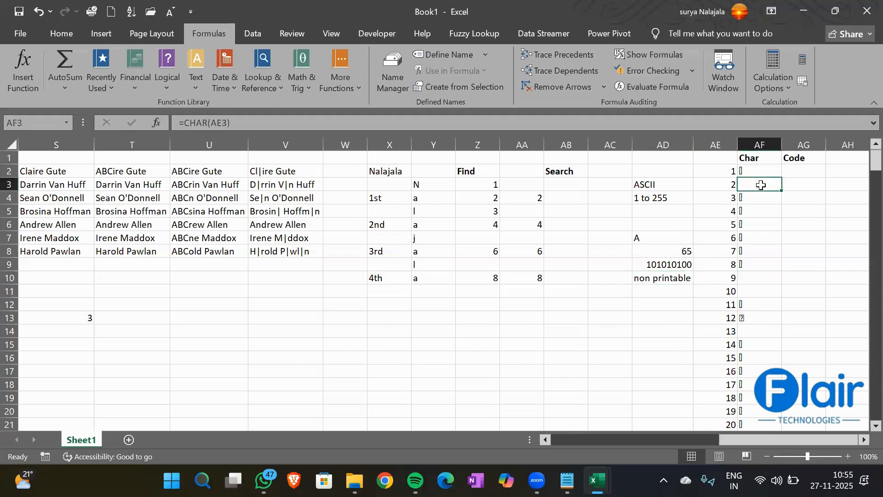
pyautogui.press('Down')
pyautogui.press('Down')
pyautogui.press('Down')
pyautogui.press('Down')
pyautogui.press('Down')
pyautogui.press('Down')
pyautogui.press('Down')
pyautogui.press('Down')
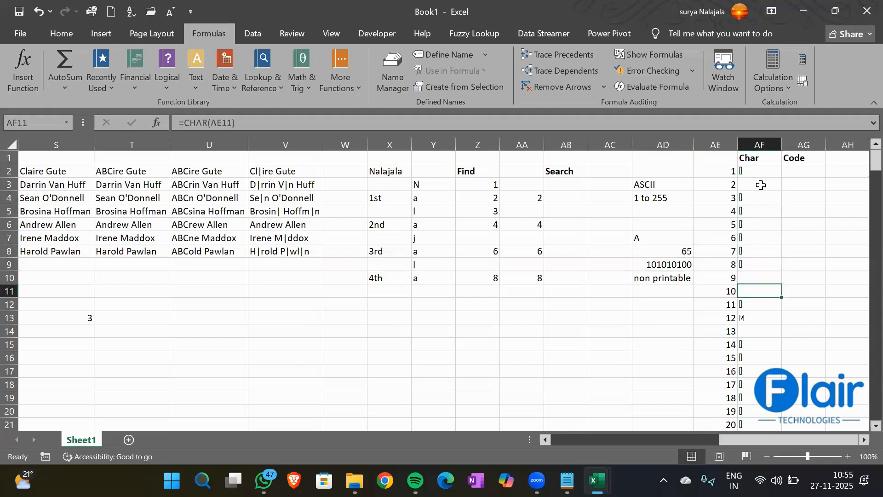
pyautogui.press('Down')
pyautogui.press('Down')
pyautogui.press('Down')
pyautogui.press('Down')
pyautogui.press('Down')
pyautogui.press('Down')
pyautogui.press('Down')
pyautogui.press('Down')
pyautogui.press('Down')
pyautogui.press('Down')
pyautogui.press('Down')
pyautogui.press('Down')
pyautogui.press('Down')
pyautogui.press('Down')
pyautogui.press('Down')
pyautogui.press('Down')
pyautogui.press('Down')
pyautogui.press('Down')
pyautogui.press('Down')
pyautogui.press('Down')
pyautogui.press('Down')
pyautogui.press('Down')
pyautogui.press('Down')
pyautogui.press('Down')
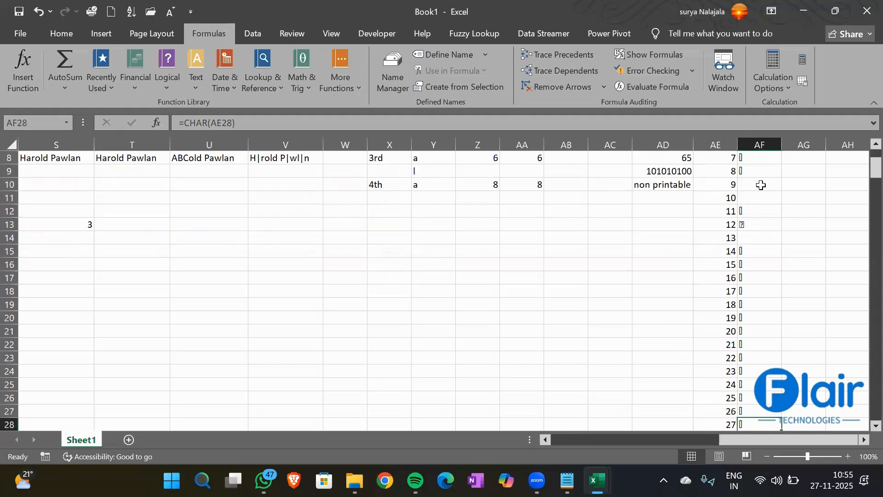
pyautogui.press('Up')
pyautogui.press('Up')
pyautogui.press('Up')
pyautogui.press('Up')
pyautogui.press('Up')
pyautogui.press('Up')
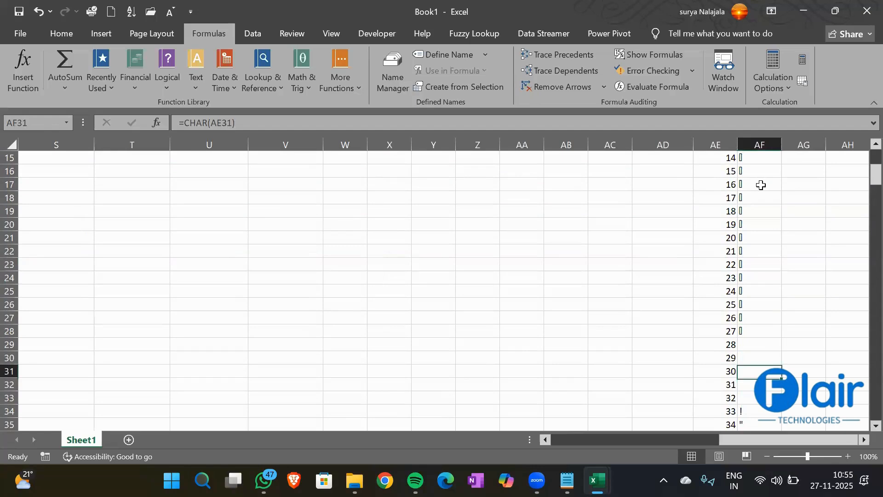
pyautogui.hotkey('shift', 'Down')
pyautogui.hotkey('shift', 'Down')
pyautogui.hotkey('shift', 'Down')
pyautogui.hotkey('shift', 'Down')
pyautogui.press('Down')
pyautogui.press('Down')
pyautogui.press('Down')
pyautogui.press('Down')
pyautogui.press('Down')
pyautogui.press('Down')
pyautogui.press('Down')
pyautogui.press('Down')
pyautogui.press('Down')
pyautogui.press('Down')
pyautogui.press('Down')
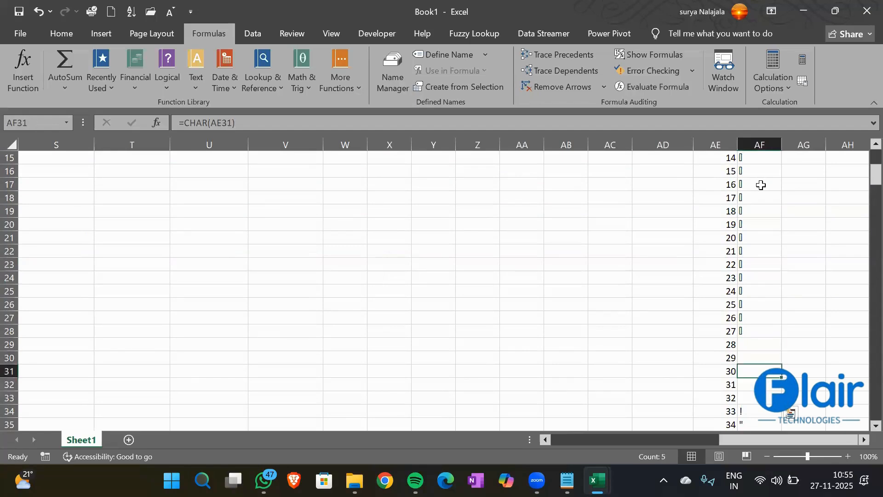
pyautogui.press('Down')
pyautogui.press('Down')
pyautogui.press('Down')
pyautogui.press('Down')
pyautogui.press('Down')
pyautogui.press('Down')
pyautogui.press('Down')
pyautogui.press('Down')
pyautogui.press('Down')
pyautogui.press('Down')
pyautogui.press('Down')
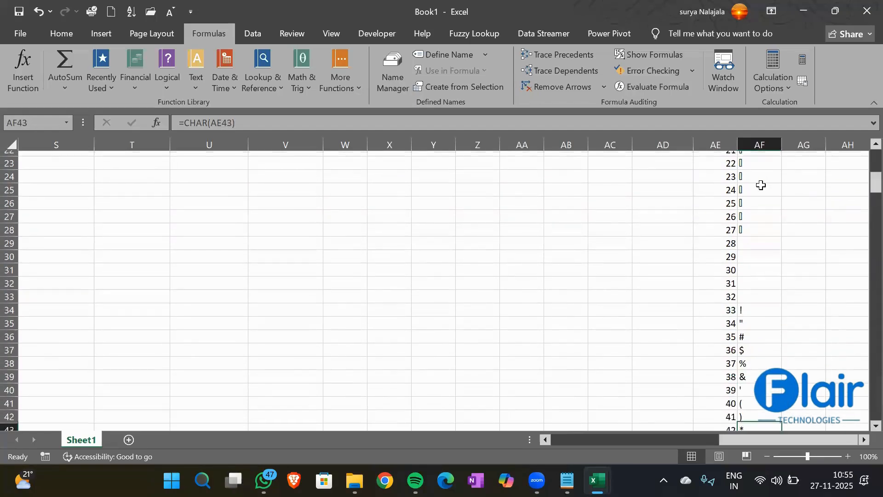
pyautogui.press('Down')
pyautogui.press('Down')
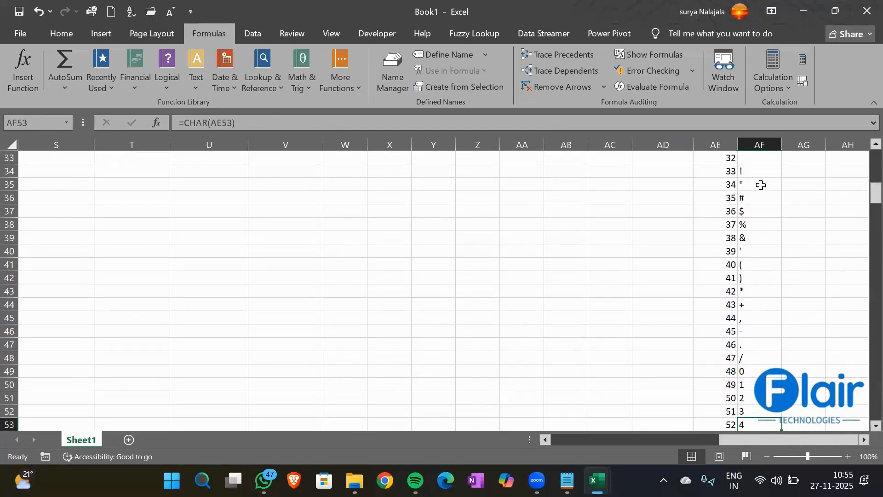
pyautogui.press('Down')
pyautogui.press('Down')
pyautogui.press('Down')
pyautogui.press('Down')
pyautogui.press('Down')
pyautogui.press('Down')
pyautogui.press('Down')
pyautogui.press('Down')
pyautogui.press('Down')
pyautogui.press('Down')
pyautogui.press('Down')
pyautogui.press('Down')
pyautogui.press('Down')
pyautogui.press('Down')
pyautogui.press('Down')
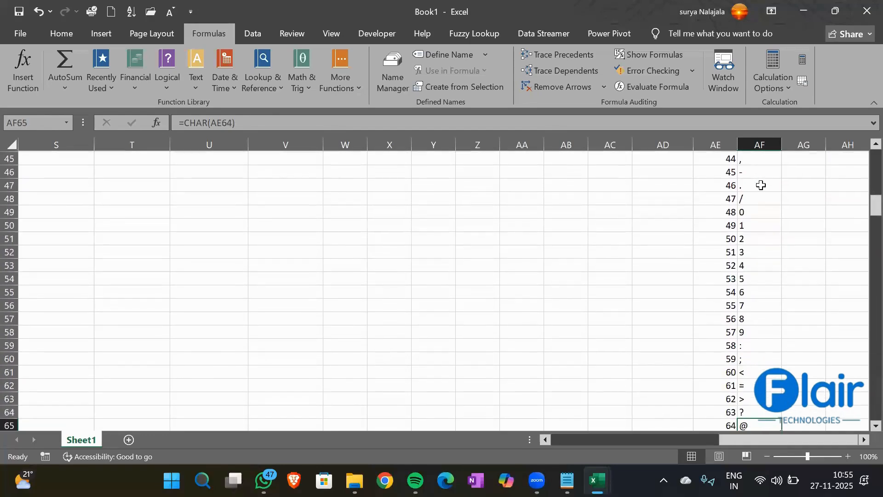
pyautogui.press('Down')
pyautogui.press('Up')
pyautogui.press('Up')
pyautogui.press('Up')
pyautogui.press('Left')
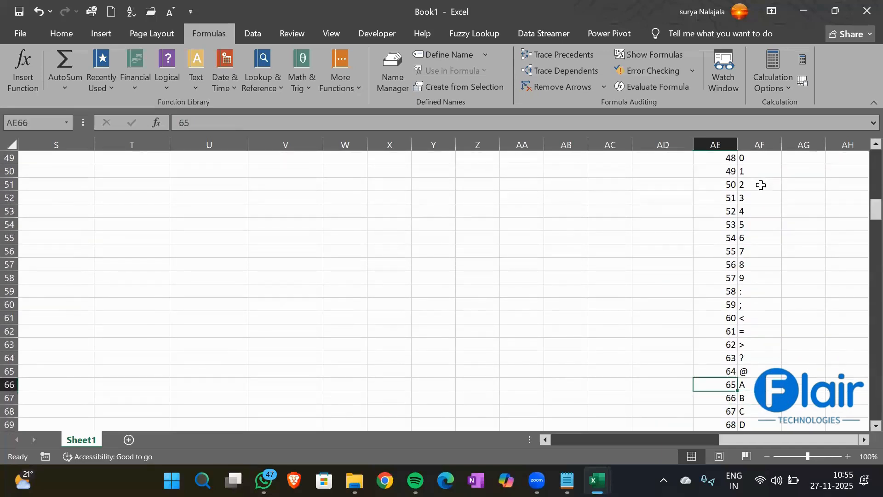
pyautogui.press('Down')
pyautogui.press('Down')
pyautogui.press('Down')
pyautogui.press('Down')
pyautogui.press('Down')
pyautogui.press('Down')
pyautogui.press('Down')
pyautogui.press('Down')
pyautogui.press('Down')
pyautogui.press('Down')
pyautogui.press('Down')
pyautogui.press('Down')
pyautogui.press('Down')
pyautogui.press('Down')
pyautogui.press('Down')
pyautogui.press('Down')
pyautogui.press('Down')
pyautogui.press('Down')
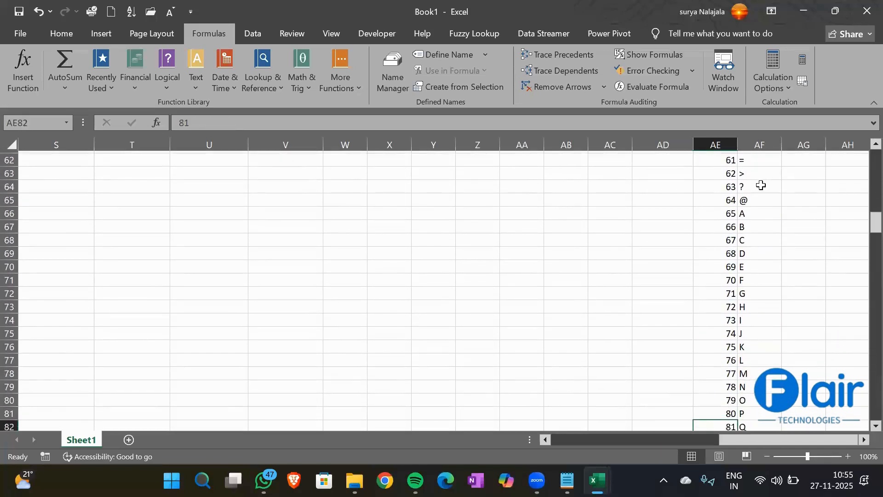
pyautogui.press('Down')
pyautogui.press('Down')
pyautogui.press('Down')
pyautogui.press('Down')
pyautogui.press('Down')
pyautogui.press('Down')
pyautogui.press('Down')
pyautogui.press('Down')
pyautogui.press('Down')
pyautogui.press('Down')
pyautogui.press('Down')
pyautogui.press('Down')
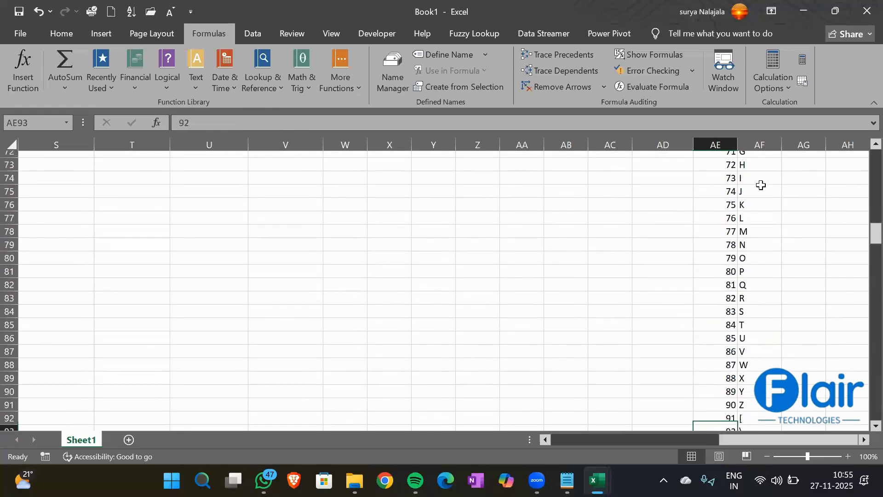
pyautogui.press('Up')
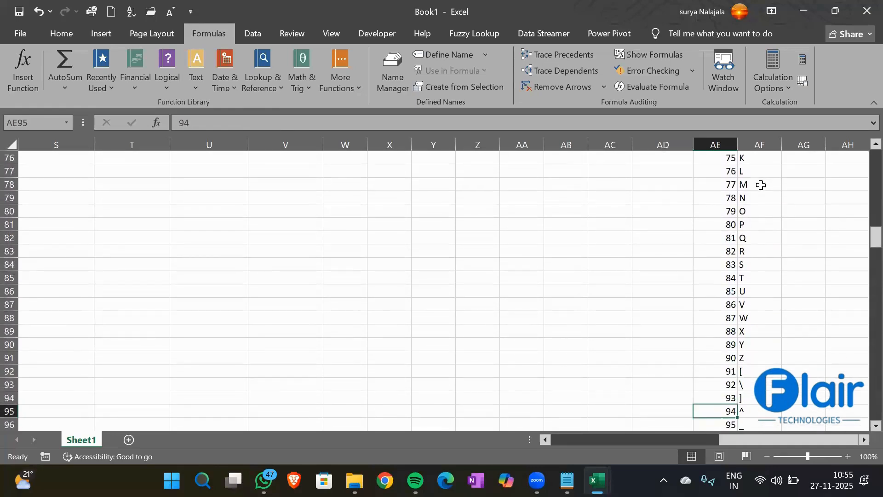
pyautogui.press('Up')
pyautogui.press('Up')
pyautogui.press('Up')
pyautogui.press('Up')
pyautogui.press('Down')
pyautogui.press('Down')
pyautogui.press('Down')
pyautogui.press('Down')
pyautogui.press('Down')
pyautogui.press('Down')
pyautogui.press('Down')
pyautogui.press('Down')
pyautogui.press('Down')
pyautogui.press('Down')
pyautogui.press('Down')
pyautogui.press('Down')
pyautogui.press('Down')
pyautogui.press('Down')
pyautogui.press('Down')
pyautogui.press('Down')
pyautogui.press('Down')
pyautogui.press('Down')
pyautogui.press('Down')
pyautogui.press('Down')
pyautogui.press('Up')
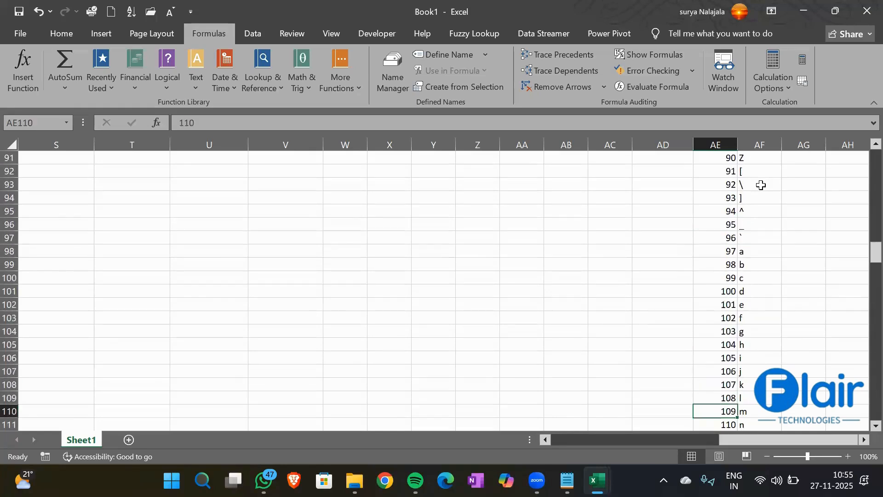
pyautogui.press('Up')
pyautogui.press('Up')
pyautogui.press('Up')
pyautogui.press('Up')
pyautogui.press('Up')
pyautogui.press('Up')
pyautogui.press('Up')
pyautogui.press('Up')
pyautogui.press('Up')
pyautogui.press('Up')
pyautogui.press('Up')
pyautogui.press('Up')
pyautogui.press('Down')
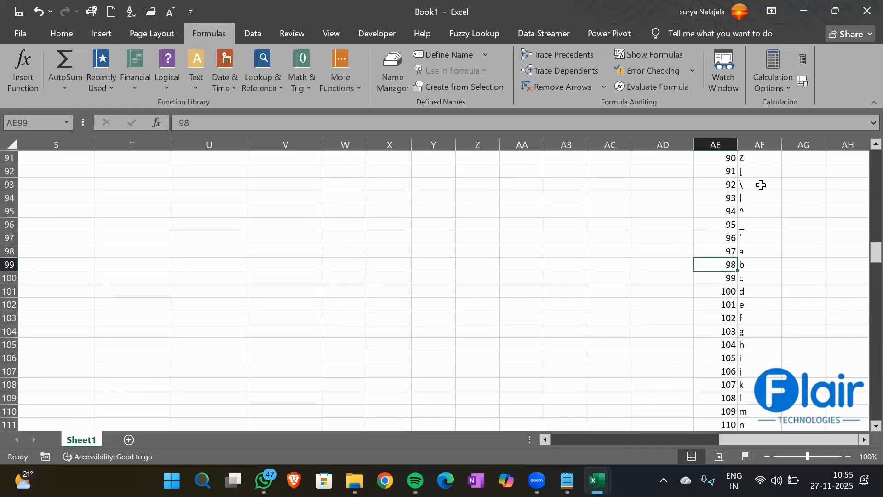
pyautogui.press('Down')
pyautogui.press('Down')
pyautogui.press('Down')
pyautogui.press('Down')
pyautogui.press('Down')
pyautogui.press('Down')
pyautogui.press('Down')
pyautogui.press('Down')
pyautogui.press('Down')
pyautogui.press('Down')
pyautogui.press('Down')
pyautogui.press('Down')
pyautogui.press('Down')
pyautogui.press('Down')
pyautogui.press('Down')
pyautogui.press('Down')
pyautogui.press('Down')
pyautogui.press('Down')
pyautogui.press('Down')
pyautogui.press('Down')
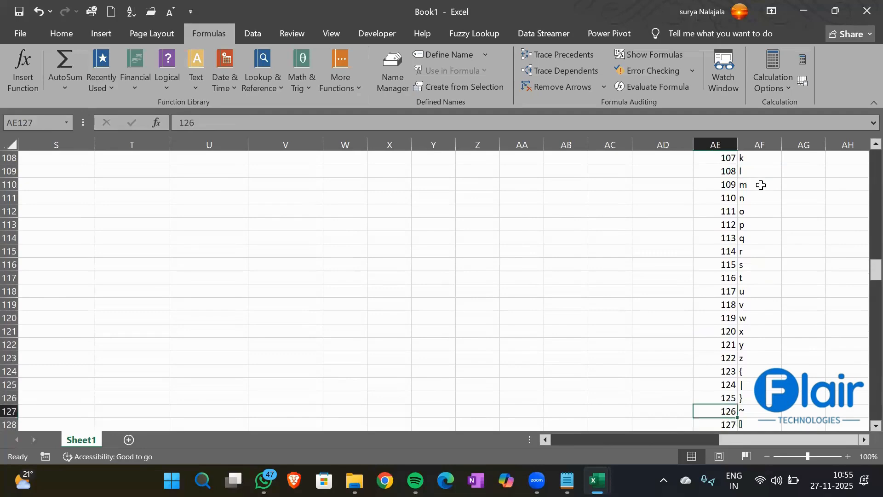
pyautogui.press('Up')
pyautogui.press('Up')
pyautogui.press('Up')
pyautogui.press('Up')
pyautogui.press('Up')
pyautogui.press('Up')
pyautogui.press('Down')
pyautogui.press('Up')
pyautogui.press('Down')
pyautogui.press('Up')
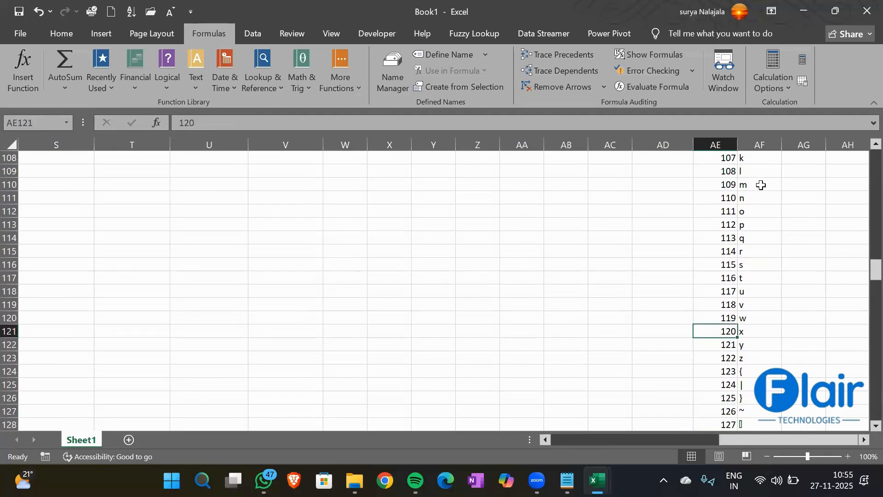
pyautogui.press('Up')
pyautogui.press('Up')
pyautogui.press('Up')
pyautogui.press('Up')
pyautogui.press('Up')
pyautogui.press('Up')
pyautogui.press('Up')
pyautogui.press('Up')
pyautogui.press('Up')
pyautogui.press('Up')
pyautogui.press('Up')
pyautogui.press('Up')
pyautogui.press('Up')
pyautogui.press('Up')
pyautogui.press('Up')
pyautogui.press('Up')
pyautogui.press('Up')
pyautogui.press('Up')
pyautogui.press('Up')
pyautogui.press('Up')
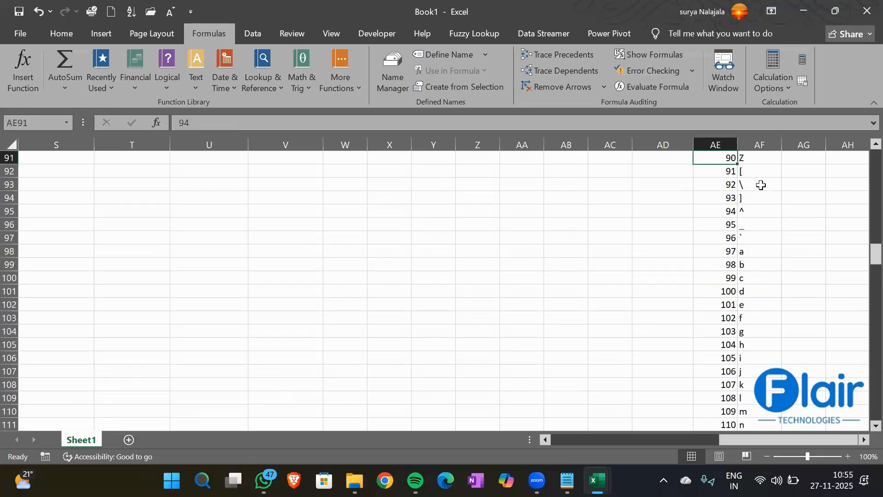
pyautogui.press('Up')
pyautogui.press('Up')
pyautogui.press('Up')
pyautogui.press('Up')
pyautogui.press('Up')
pyautogui.press('Up')
pyautogui.press('Up')
pyautogui.press('Up')
pyautogui.press('Up')
pyautogui.press('Up')
pyautogui.press('Up')
pyautogui.press('Up')
pyautogui.press('Up')
pyautogui.press('Up')
pyautogui.press('Up')
pyautogui.press('Up')
pyautogui.press('Up')
pyautogui.press('Up')
pyautogui.press('Up')
pyautogui.press('Up')
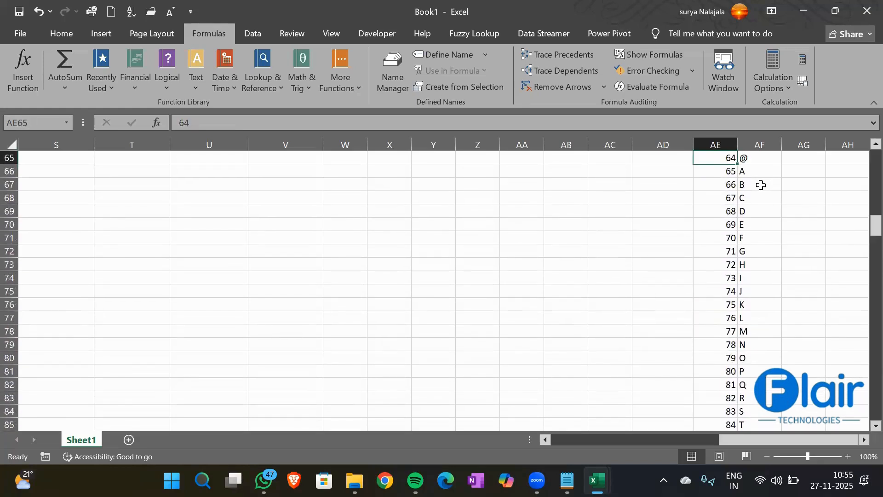
pyautogui.press('Up')
pyautogui.press('Up')
pyautogui.press('Up')
pyautogui.press('Up')
pyautogui.press('Up')
pyautogui.press('Up')
pyautogui.press('Up')
pyautogui.press('Up')
pyautogui.press('Up')
pyautogui.press('Up')
pyautogui.press('Up')
pyautogui.press('Up')
pyautogui.press('Up')
pyautogui.press('Up')
pyautogui.press('Up')
pyautogui.press('Up')
pyautogui.press('Up')
pyautogui.press('Up')
pyautogui.press('Up')
pyautogui.press('Up')
pyautogui.press('Down')
pyautogui.press('Down')
pyautogui.press('Down')
pyautogui.press('Down')
pyautogui.press('Down')
pyautogui.press('Down')
pyautogui.press('Down')
pyautogui.press('Down')
pyautogui.press('Down')
pyautogui.press('Down')
pyautogui.press('Down')
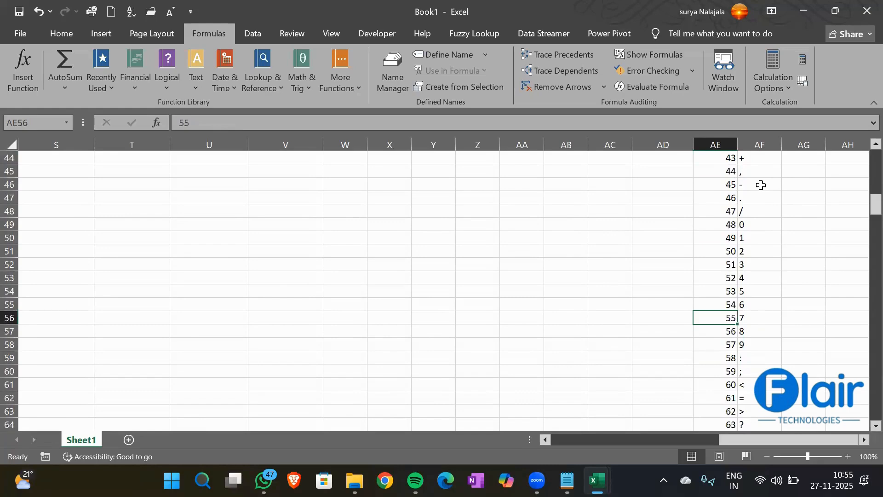
pyautogui.press('Up')
pyautogui.press('Up')
pyautogui.press('Up')
pyautogui.press('Up')
pyautogui.press('Up')
pyautogui.press('Up')
pyautogui.press('Up')
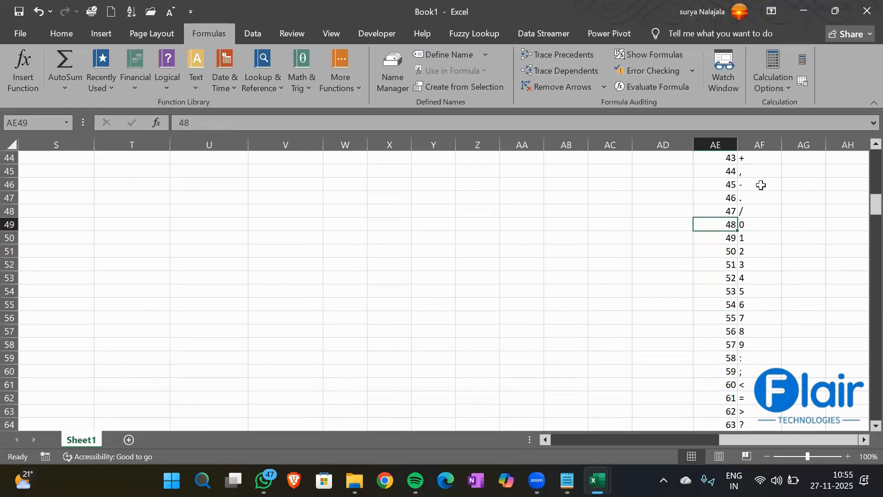
pyautogui.press('Down')
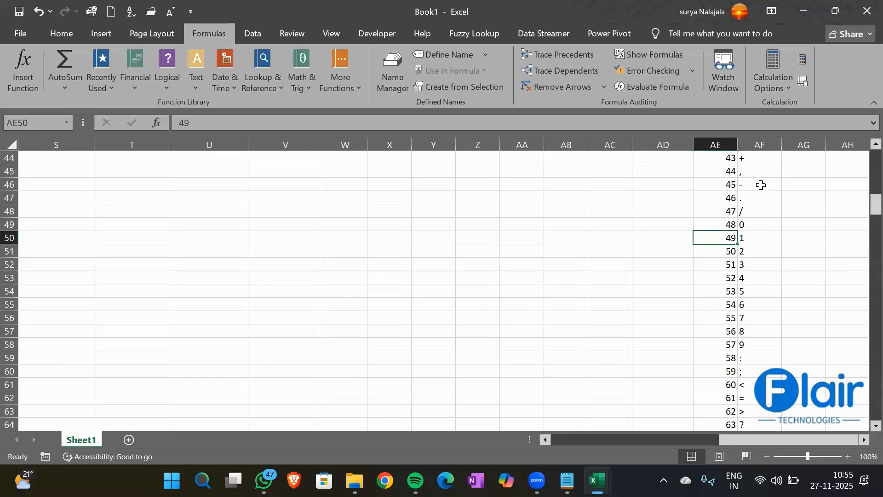
pyautogui.press('Down')
pyautogui.press('Down')
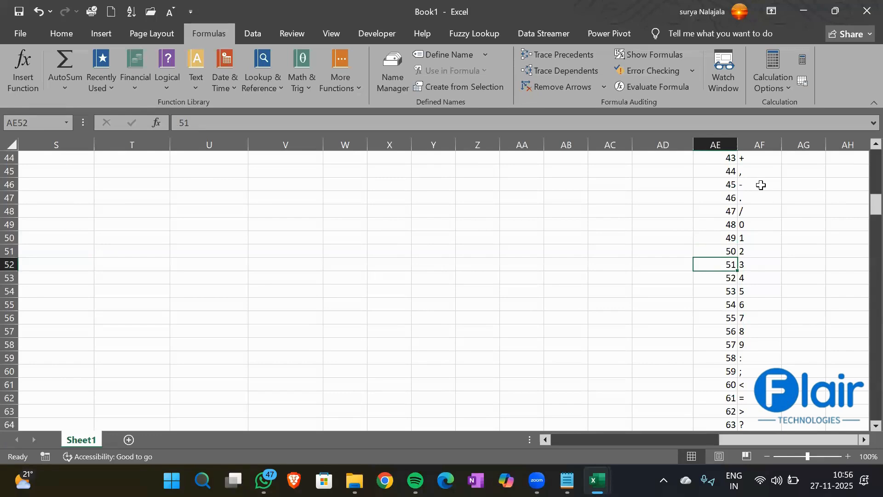
pyautogui.press('Right')
pyautogui.press('Right')
pyautogui.hotkey('ctrl', 'Up')
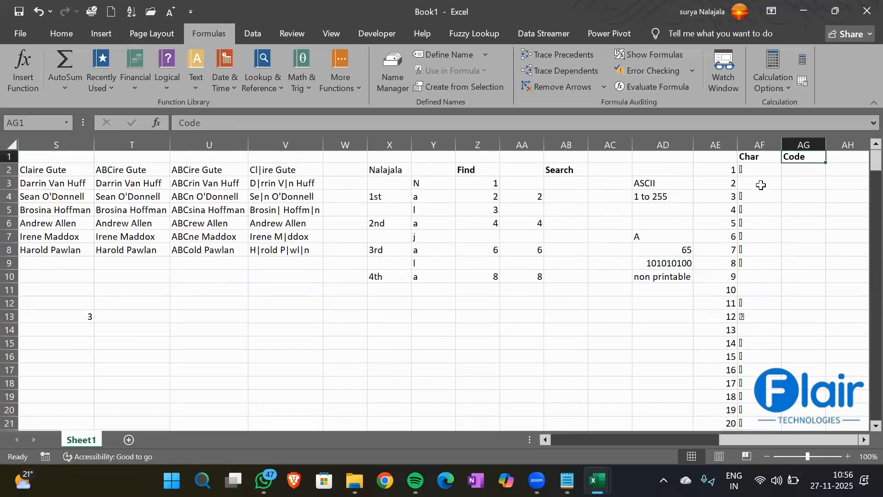
# - Enter =CODE("0") in AG2 and =CODE("A") in AG3, returning 48 and 65
pyautogui.press('Down')
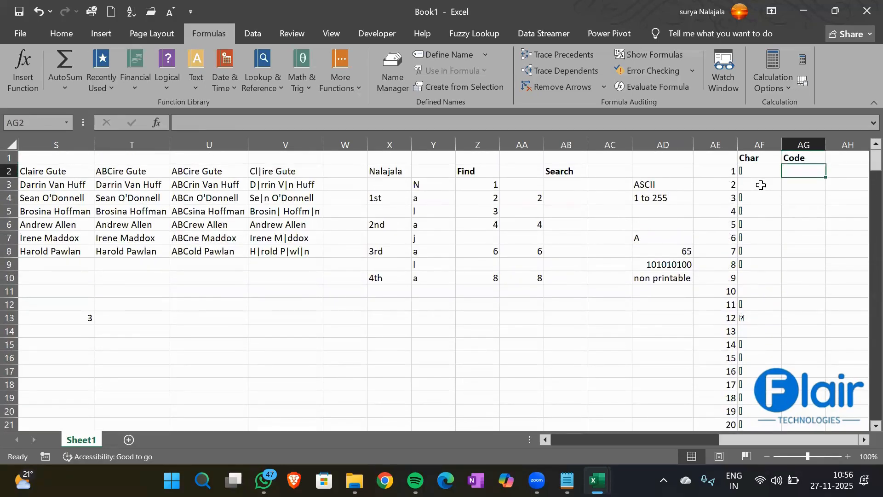
pyautogui.write('=code(')
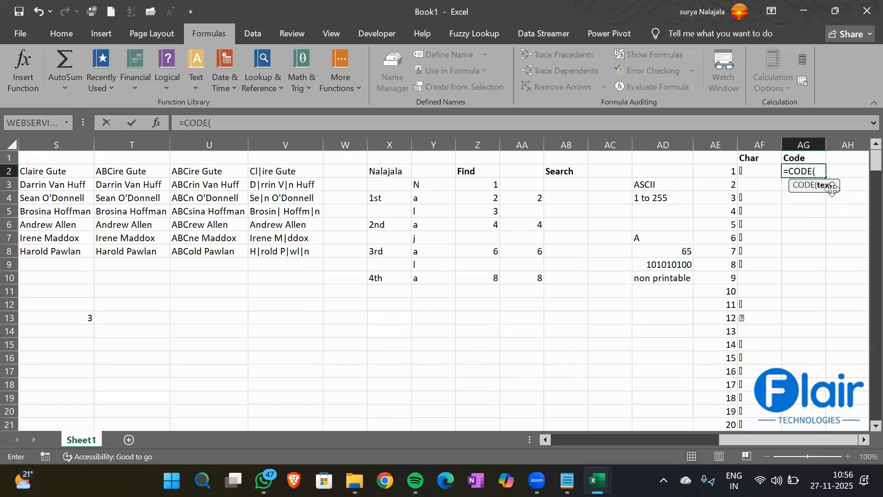
pyautogui.write('"0")')
pyautogui.press('Return')
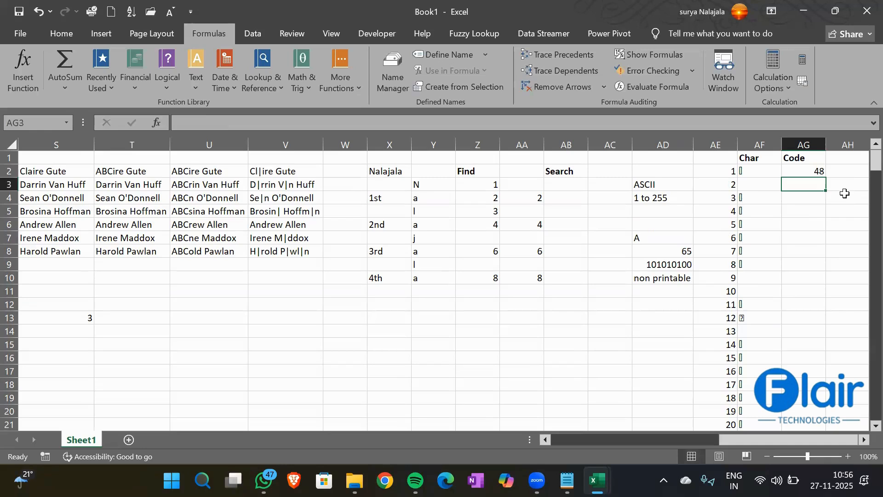
pyautogui.write('=Code')
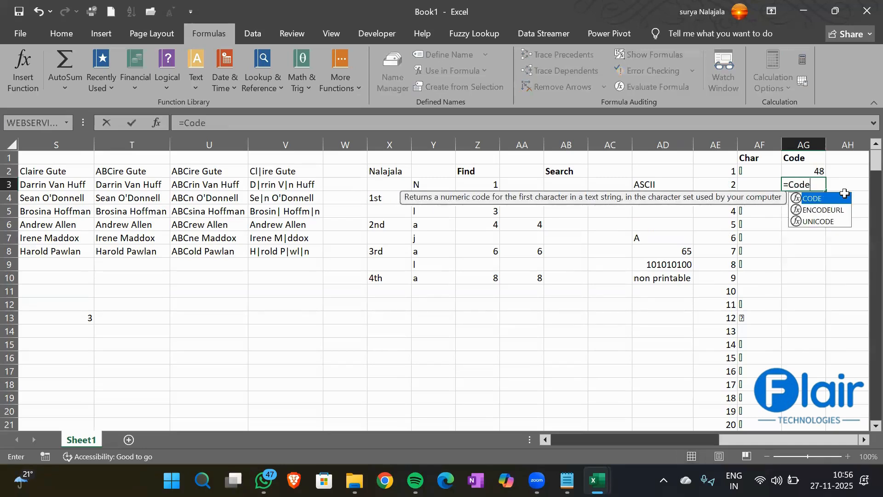
pyautogui.press('Tab')
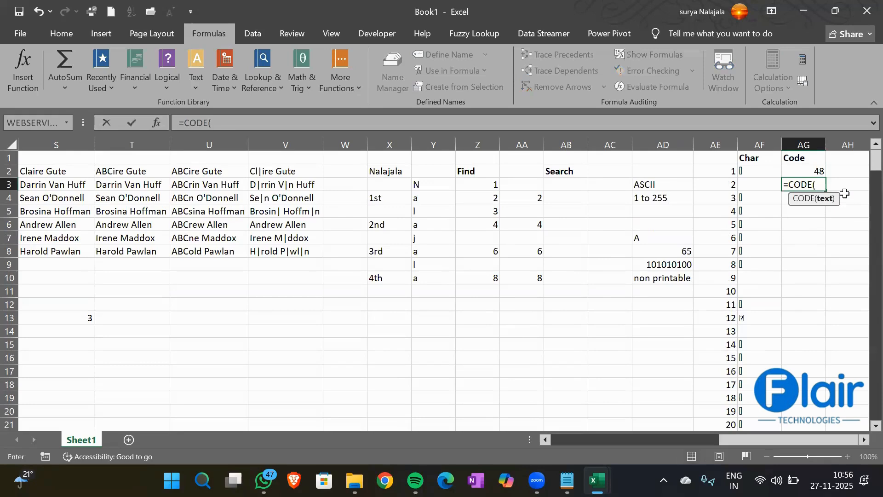
pyautogui.write('"A"')
pyautogui.press('Return')
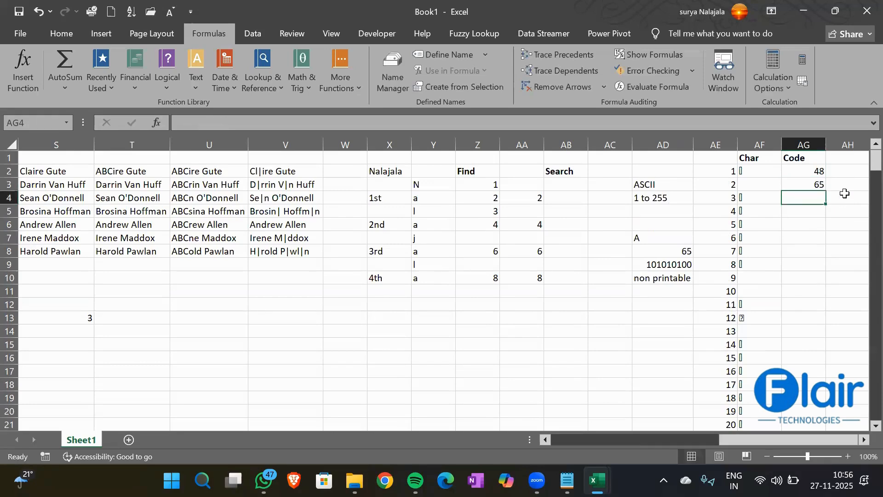
# - Add CODE formulas for Z, a and z in AG4:AG6, giving 90, 97 and 122
pyautogui.write('=Code')
pyautogui.press('Tab')
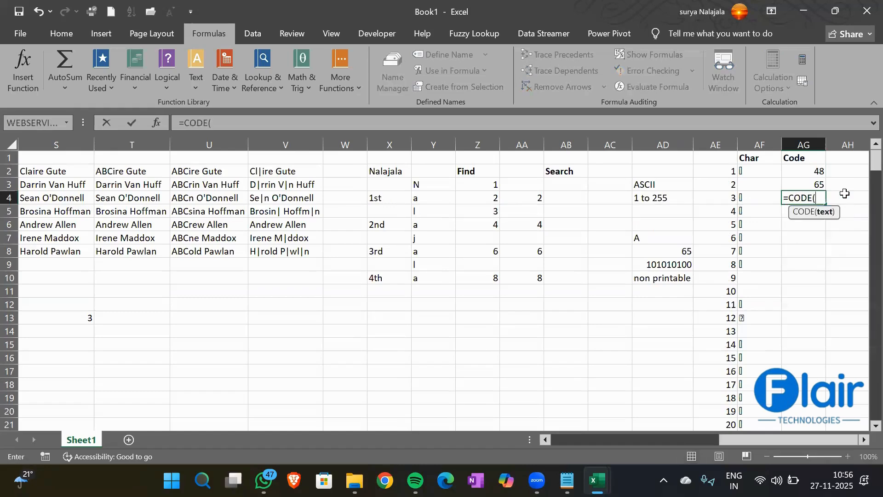
pyautogui.write('"Z")')
pyautogui.press('Return')
pyautogui.write('=Code')
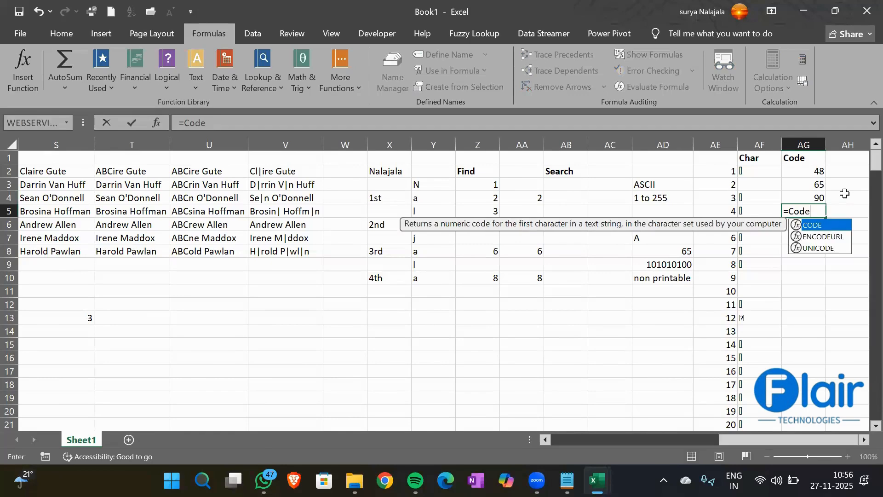
pyautogui.press('Tab')
pyautogui.write('"a")')
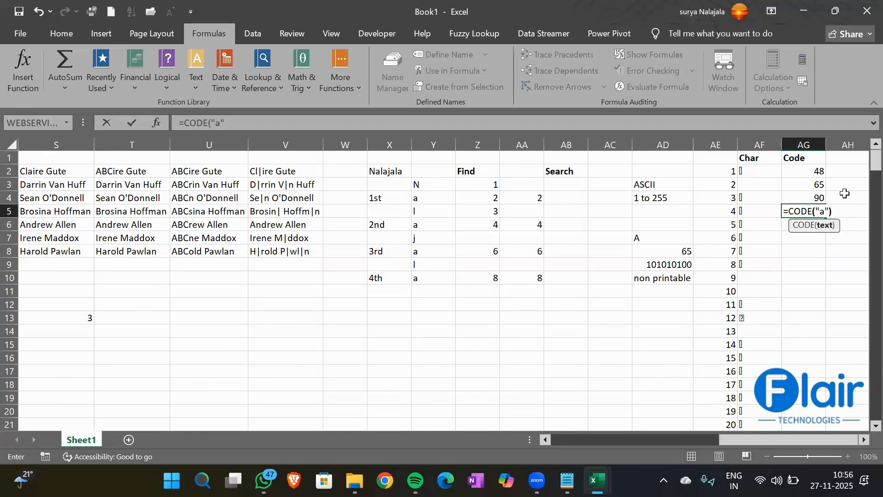
pyautogui.press('Return')
pyautogui.write('=Code')
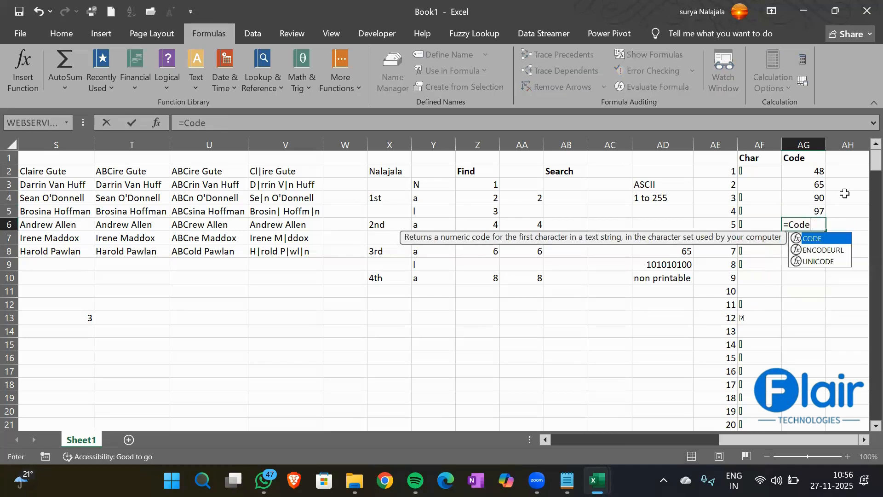
pyautogui.press('Tab')
pyautogui.write('"')
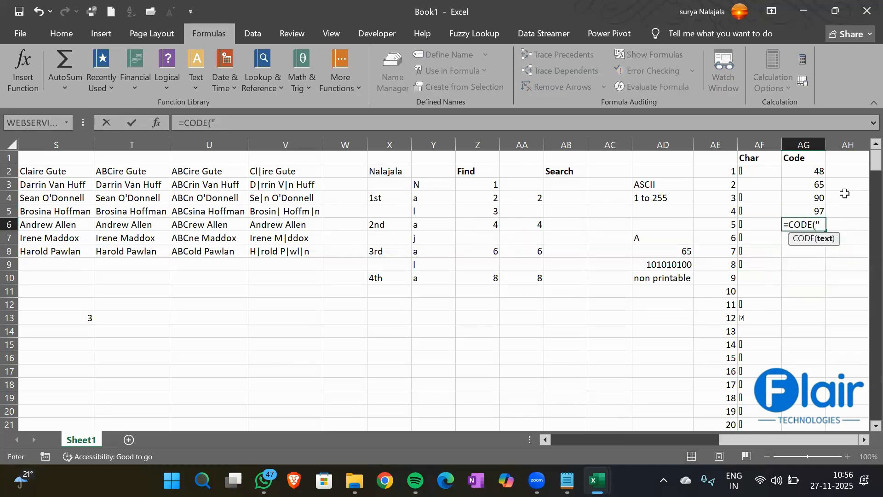
pyautogui.write('z")')
pyautogui.press('Return')
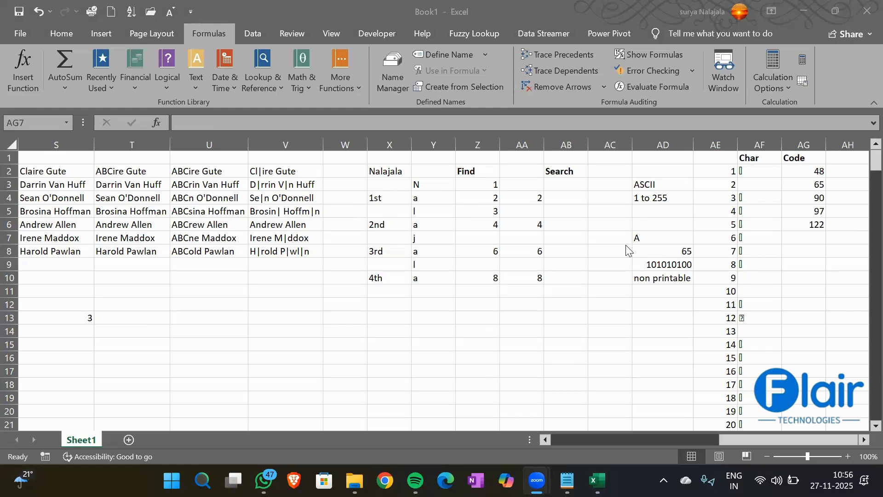
pyautogui.hscroll(2, 625, 245)
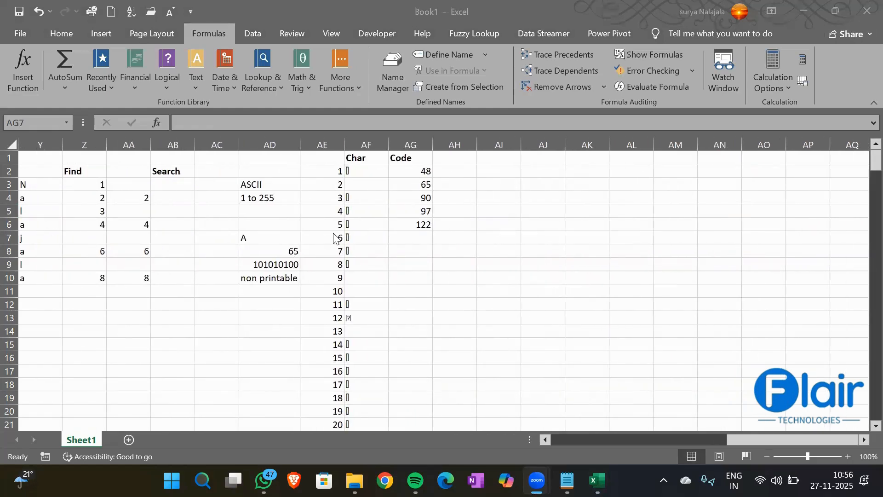
pyautogui.hscroll(-5, 334, 237)
pyautogui.hscroll(3, 335, 237)
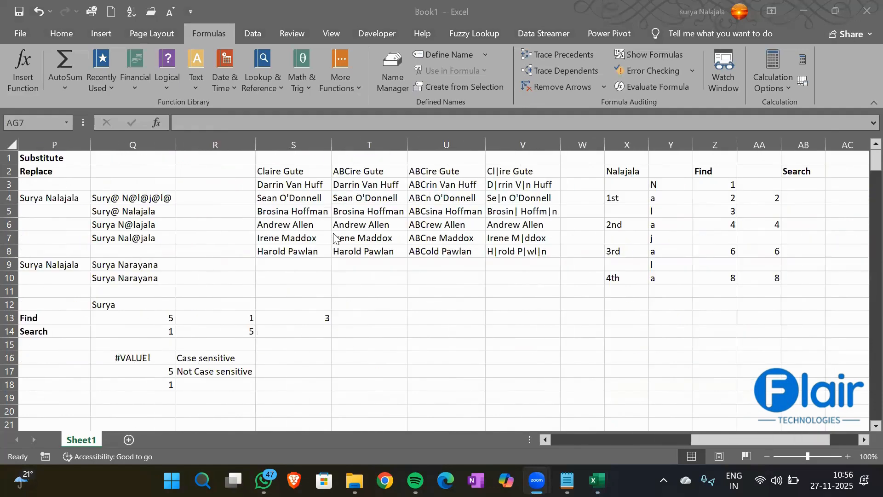
pyautogui.hscroll(3, 334, 237)
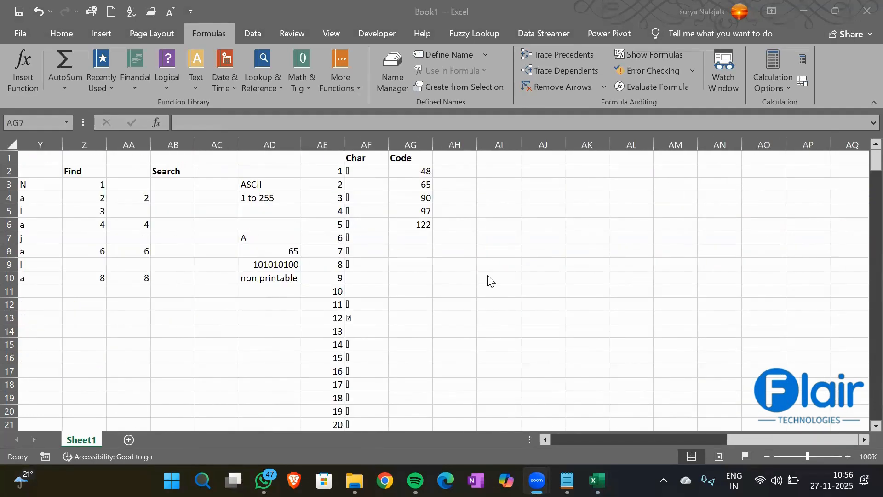
# - Enter the headings 'Trim' in AI1 and 'Clean' in AI2
pyautogui.click(500, 157)
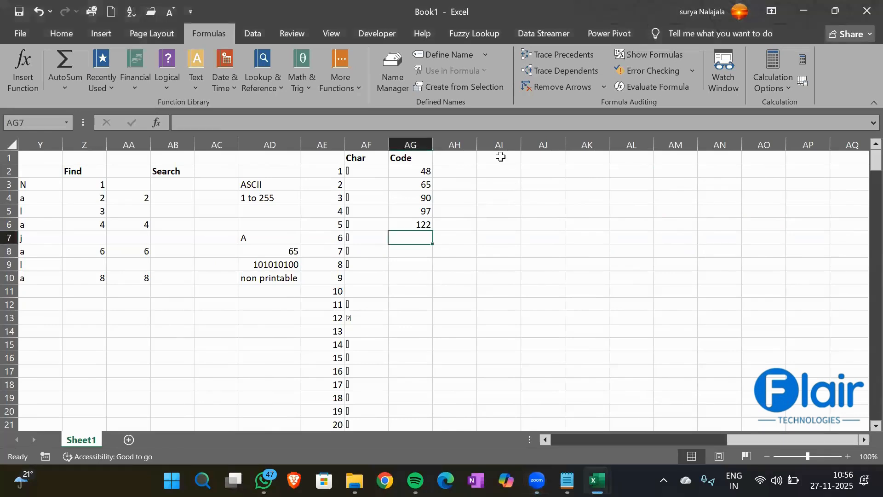
pyautogui.click(501, 156)
pyautogui.write('Trim')
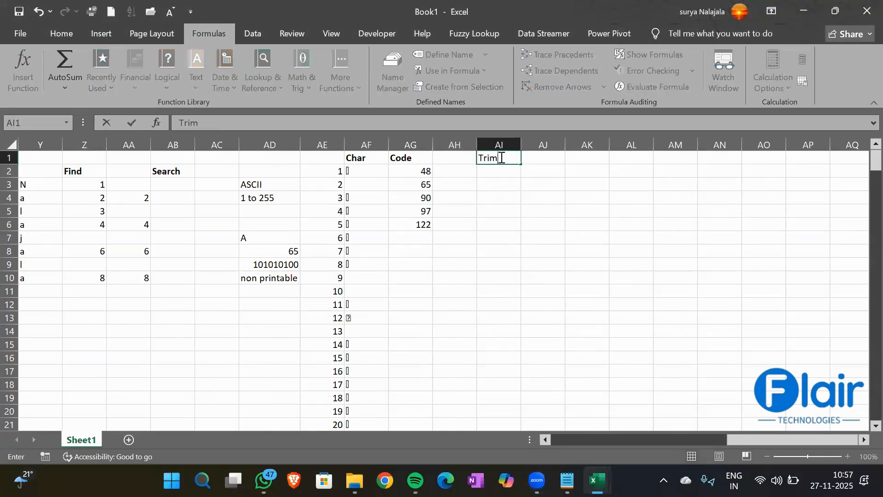
pyautogui.press('Return')
pyautogui.write('Clean')
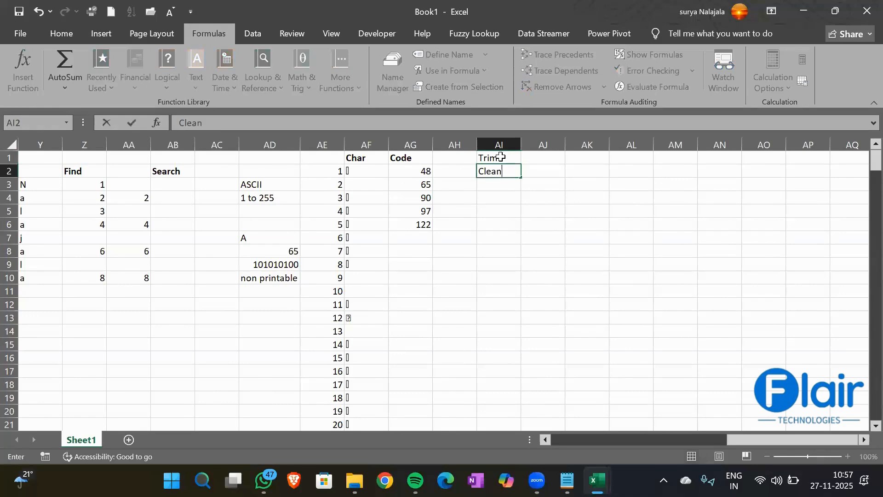
pyautogui.press('Return')
pyautogui.press('Return')
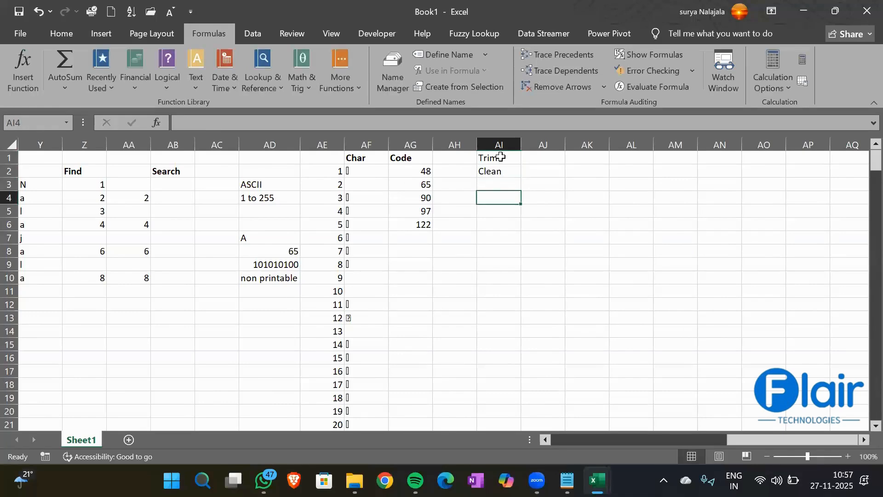
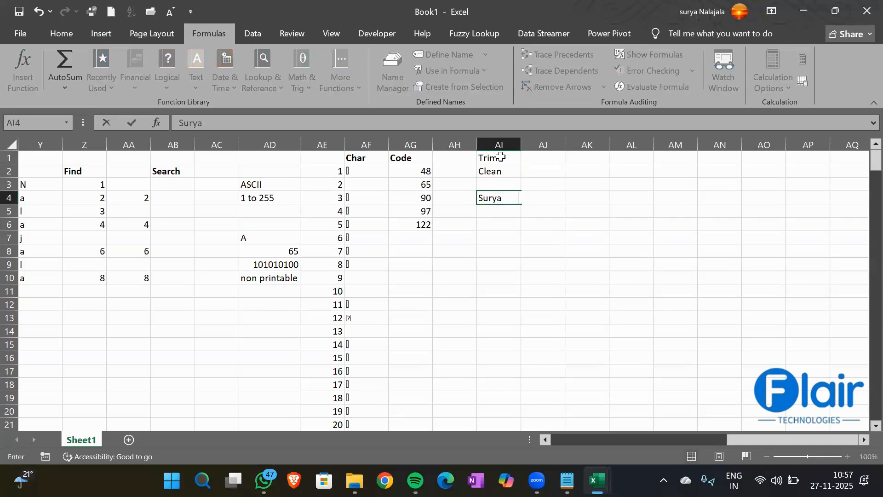
# - Enter a name with extra spaces in AI4 and 'xy ab df' in AI5, widening column AI
pyautogui.press('Return')
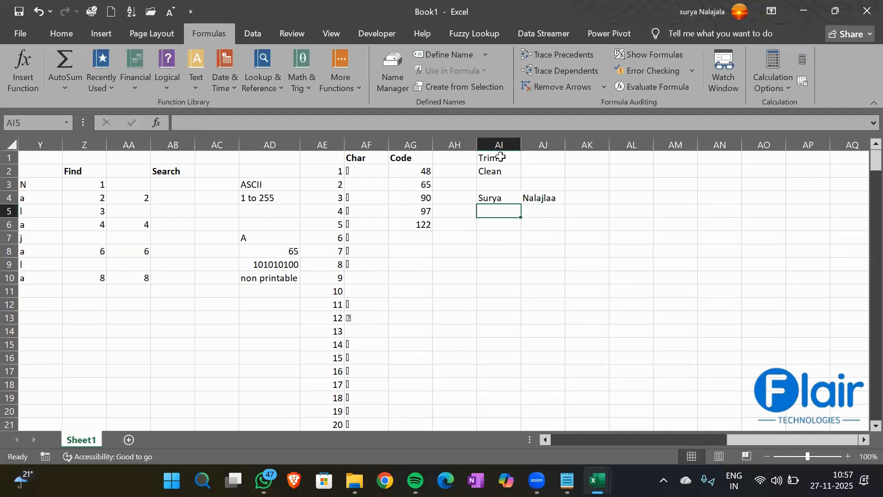
pyautogui.write('xy')
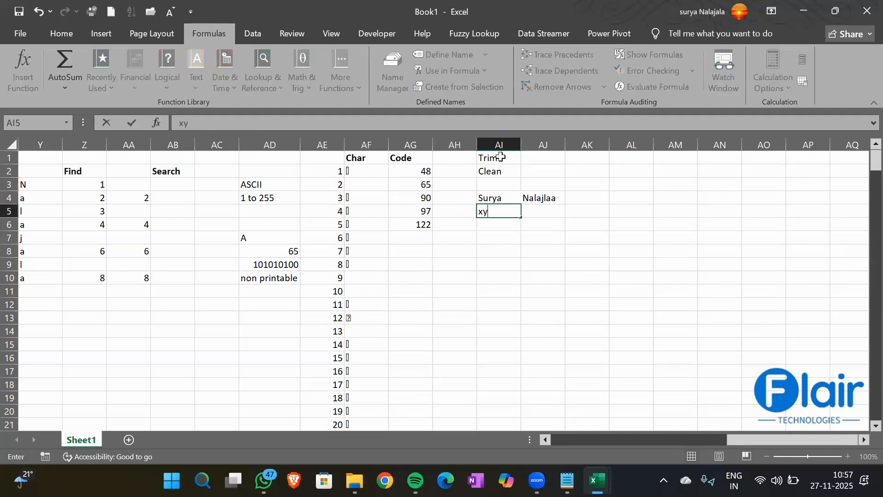
pyautogui.write('       ab      df')
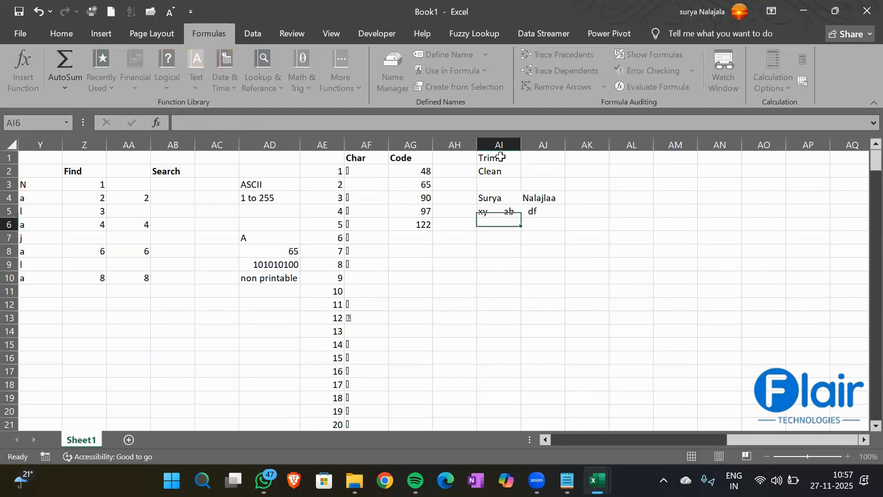
pyautogui.press('Return')
pyautogui.moveTo(522, 145); pyautogui.dragTo(559, 145)
# - Put =TRIM(AI4) in AJ4, fill it down to AJ5, and autofit column AJ
pyautogui.click(584, 197)
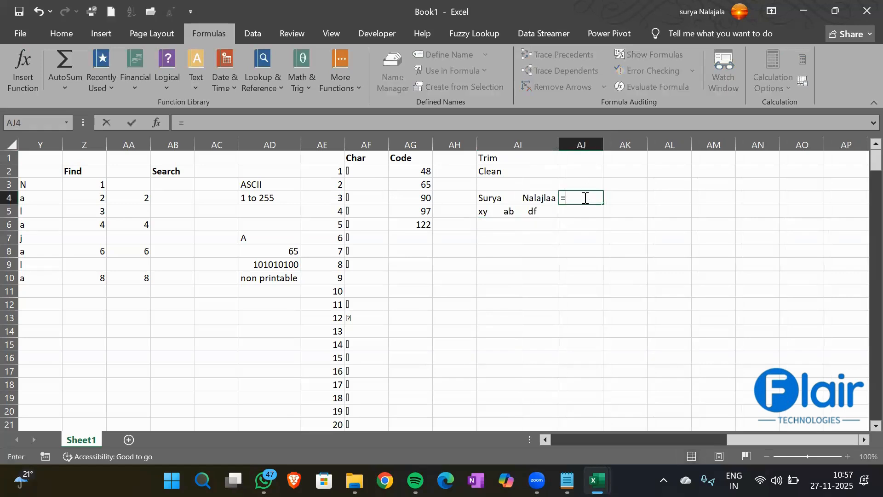
pyautogui.write('=Tri')
pyautogui.press('Tab')
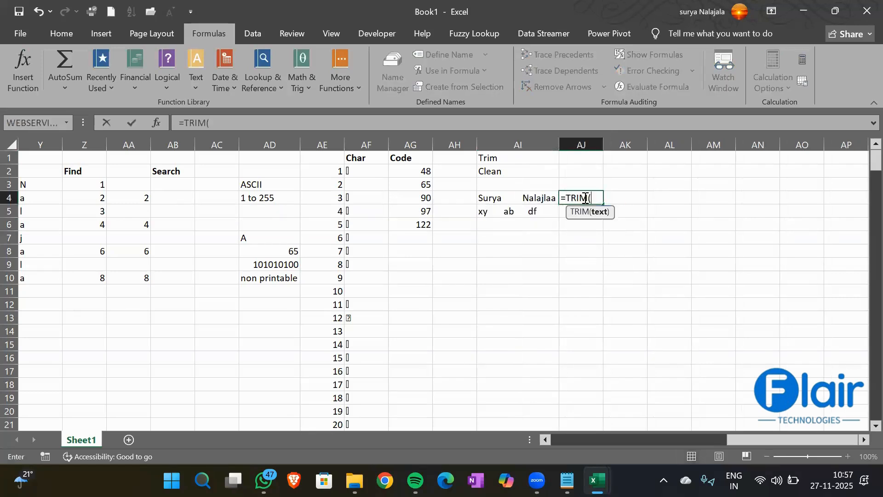
pyautogui.press('Left')
pyautogui.write(')')
pyautogui.press('Return')
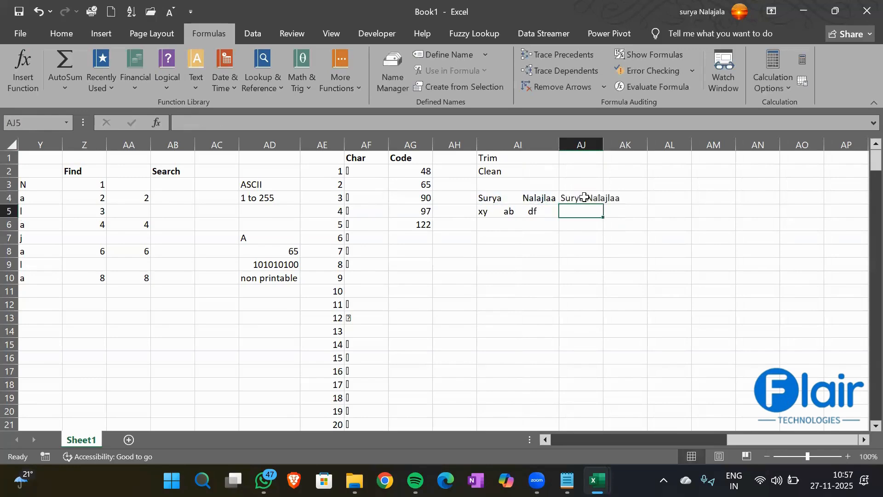
pyautogui.click(584, 197)
pyautogui.hotkey('shift', 'Down')
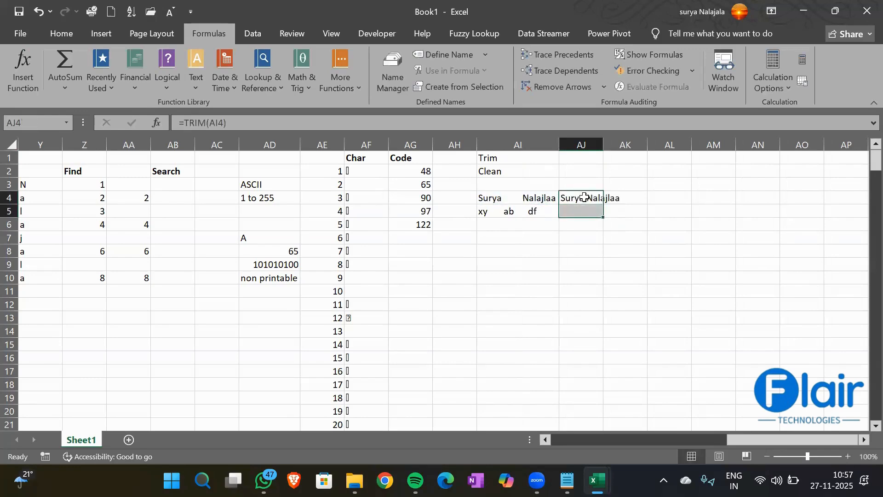
pyautogui.hotkey('ctrl', 'd')
pyautogui.click(516, 215)
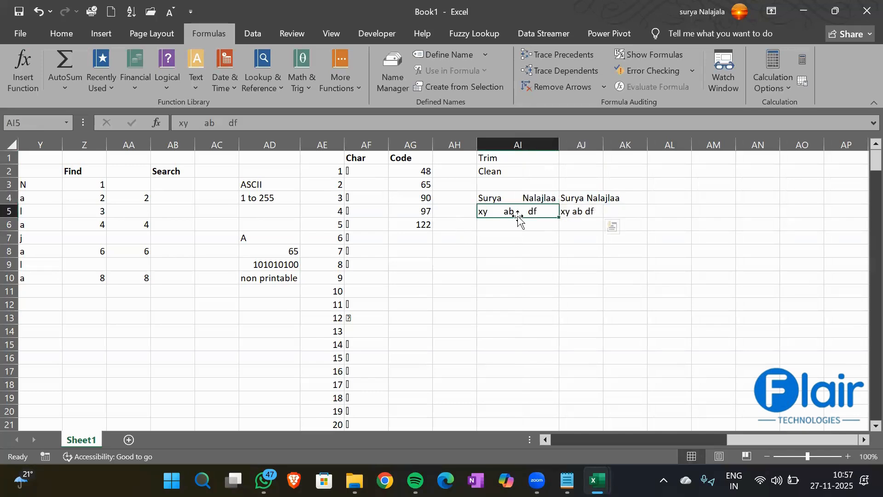
pyautogui.click(513, 197)
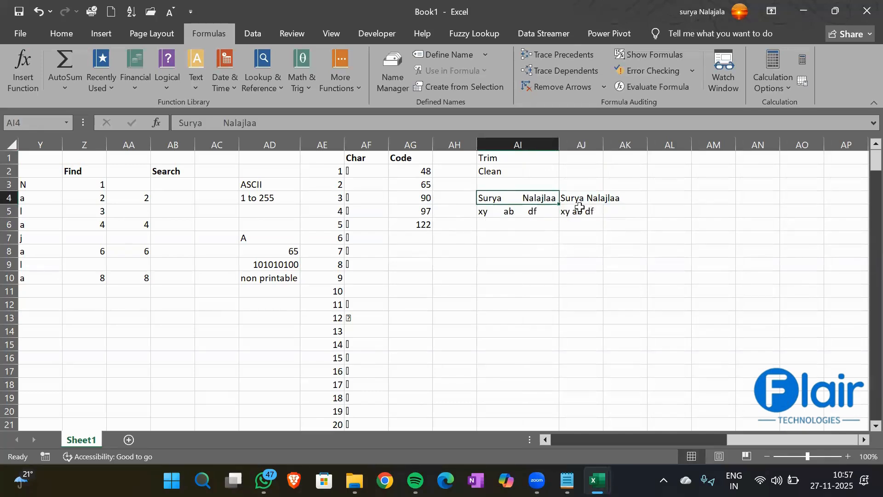
pyautogui.doubleClick(603, 145)
pyautogui.doubleClick(501, 237)
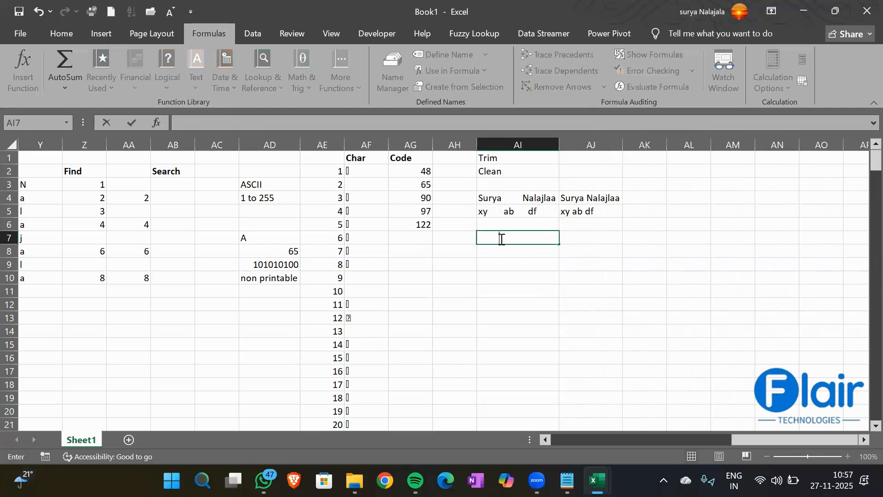
# - Enter 'Su ya' in AI7 and =TRIM(AI7) in AJ7, giving 'Su ya'
pyautogui.write('Su        ya')
pyautogui.press('Return')
pyautogui.press('Up')
pyautogui.press('Right')
pyautogui.write('=tri')
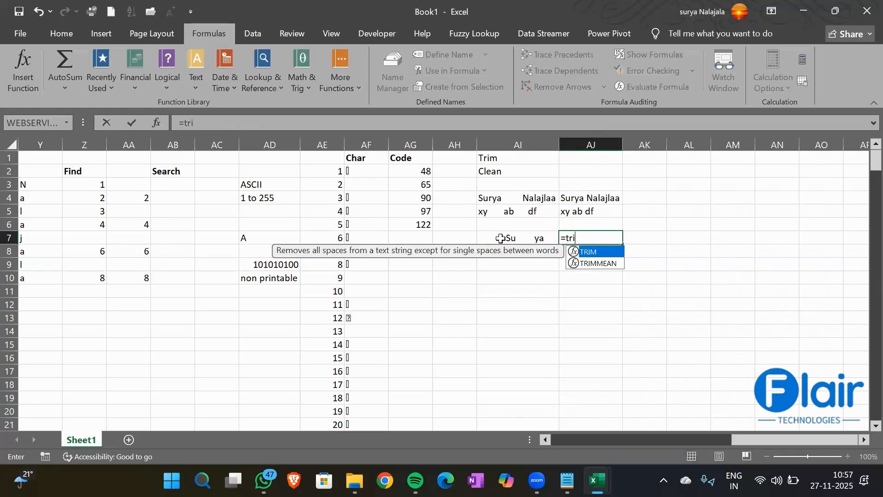
pyautogui.press('Tab')
pyautogui.click(500, 238)
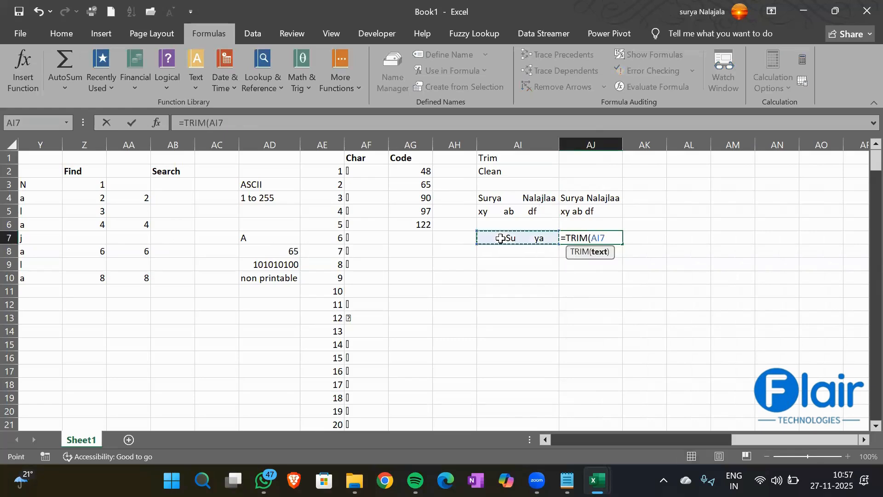
pyautogui.write(')')
pyautogui.press('Return')
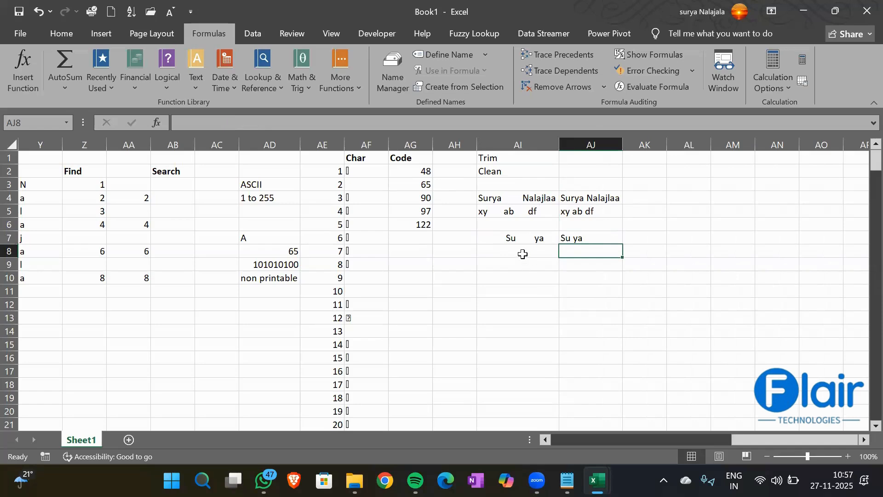
# - Label cell AI10 'Clean'
pyautogui.click(504, 275)
pyautogui.write('Cl')
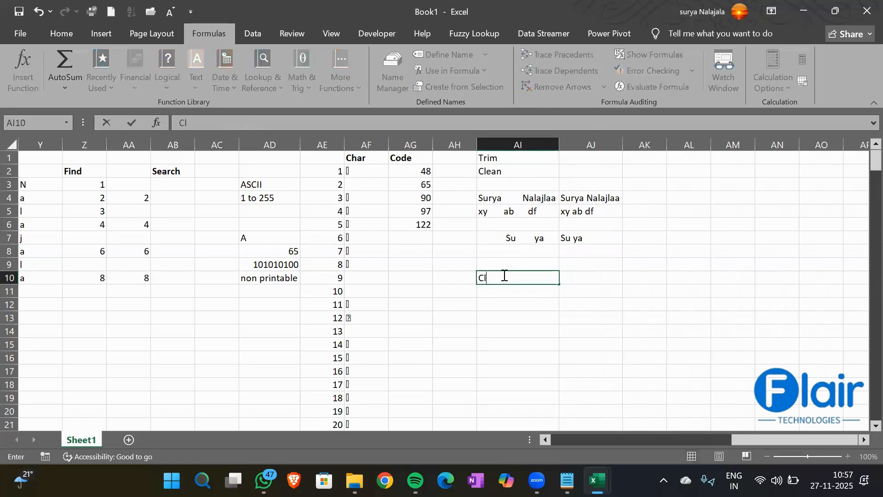
pyautogui.write('rean')
pyautogui.press('Return')
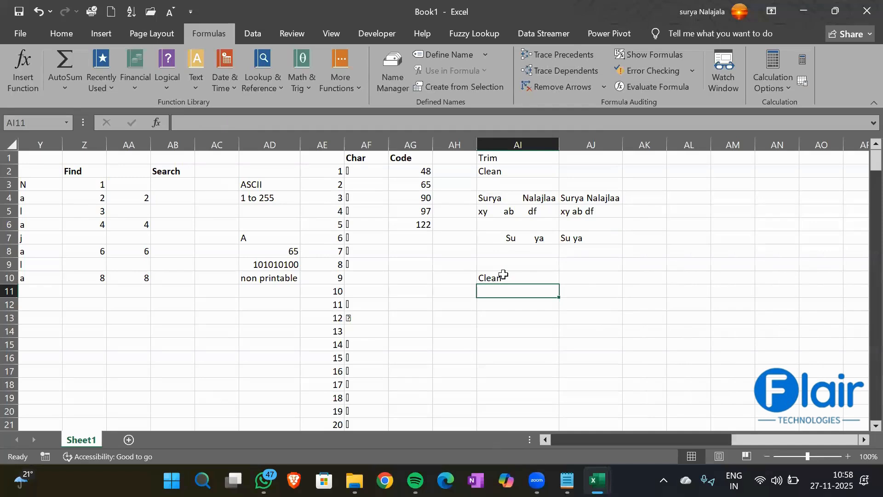
# - In AI13, enter a formula joining a first and last name with CHAR(9), accepting Excel's correction
pyautogui.click(509, 316)
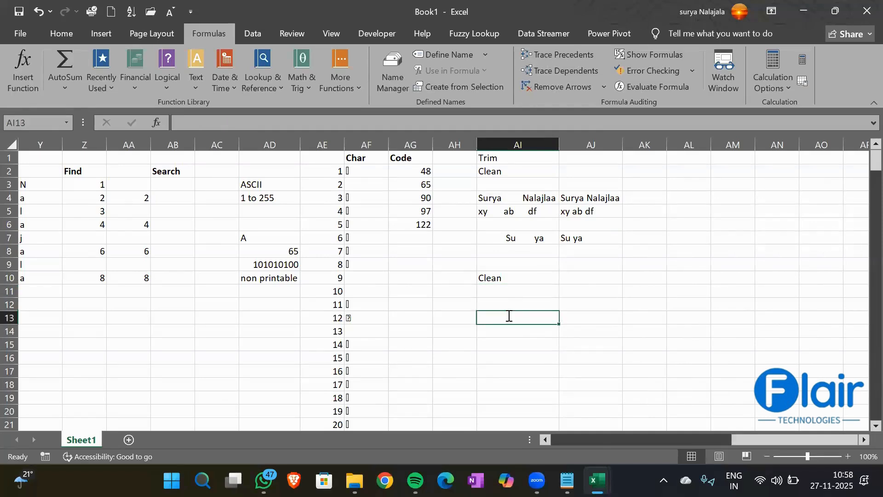
pyautogui.write('=Clean')
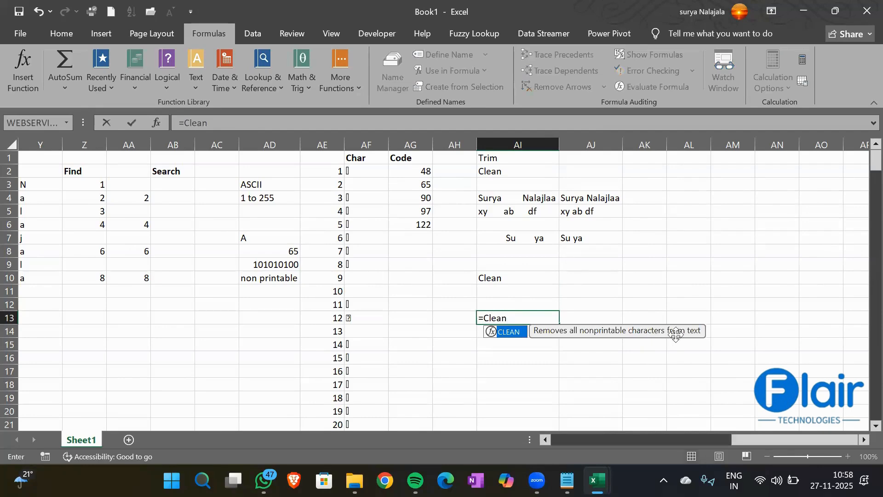
pyautogui.press('BackSpace')
pyautogui.press('BackSpace')
pyautogui.press('BackSpace')
pyautogui.press('BackSpace')
pyautogui.press('BackSpace')
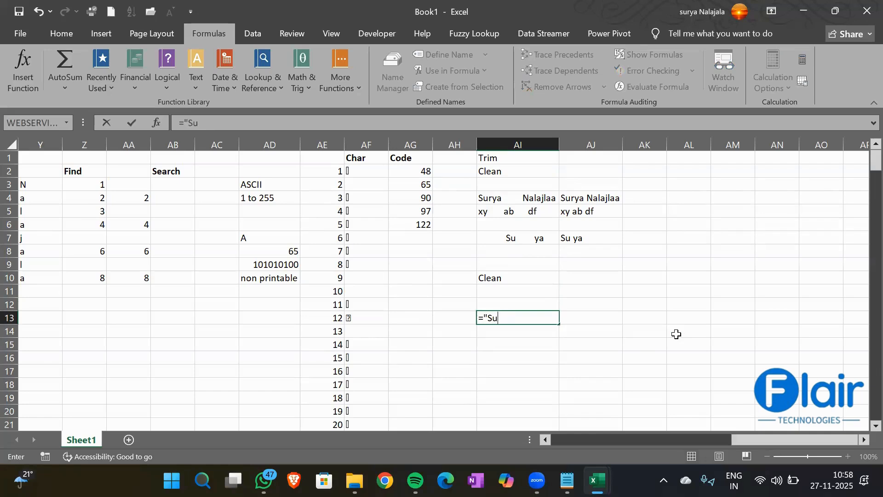
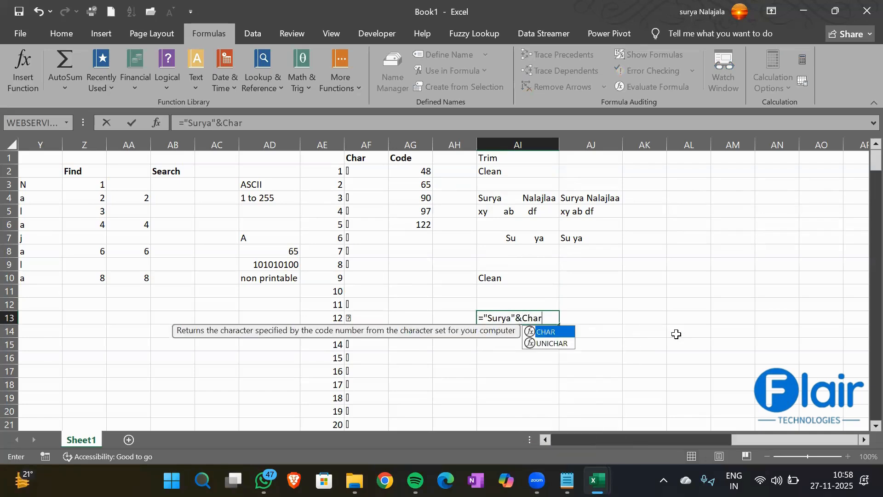
pyautogui.press('Tab')
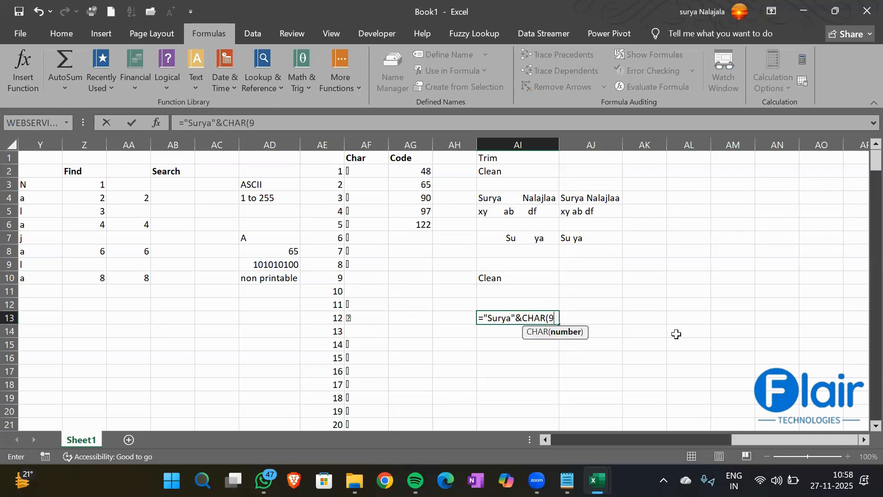
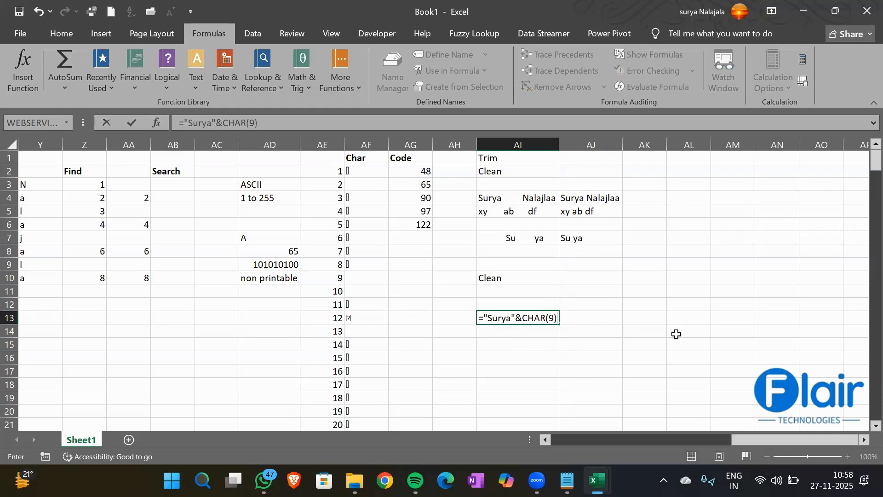
pyautogui.press('Return')
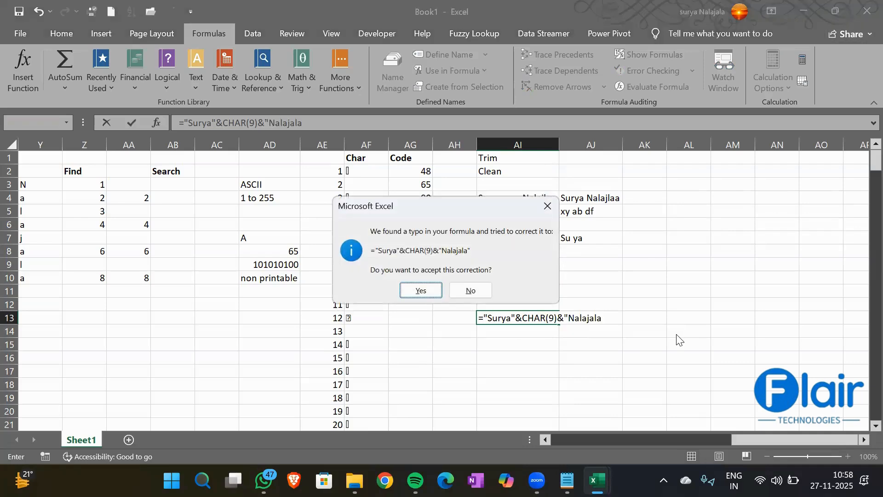
pyautogui.click(420, 291)
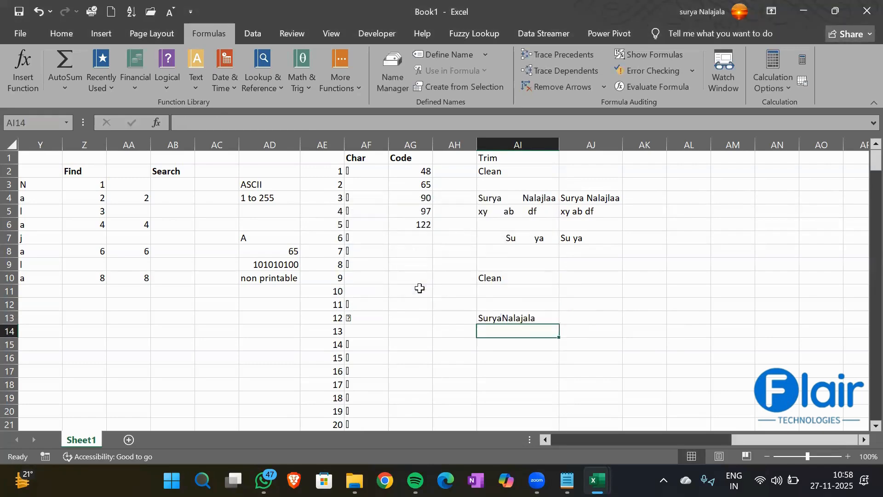
# - Change the character code in AI13's formula from CHAR(9) to CHAR(13)
pyautogui.click(510, 315)
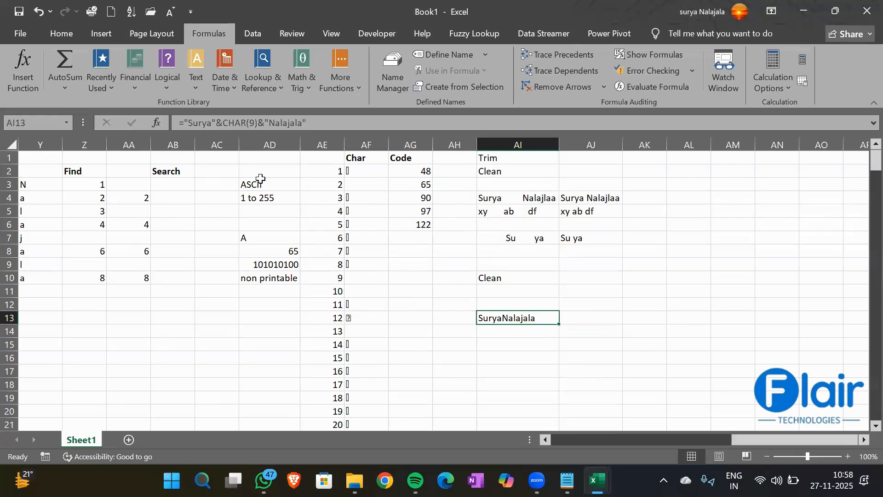
pyautogui.click(254, 122)
pyautogui.press('BackSpace')
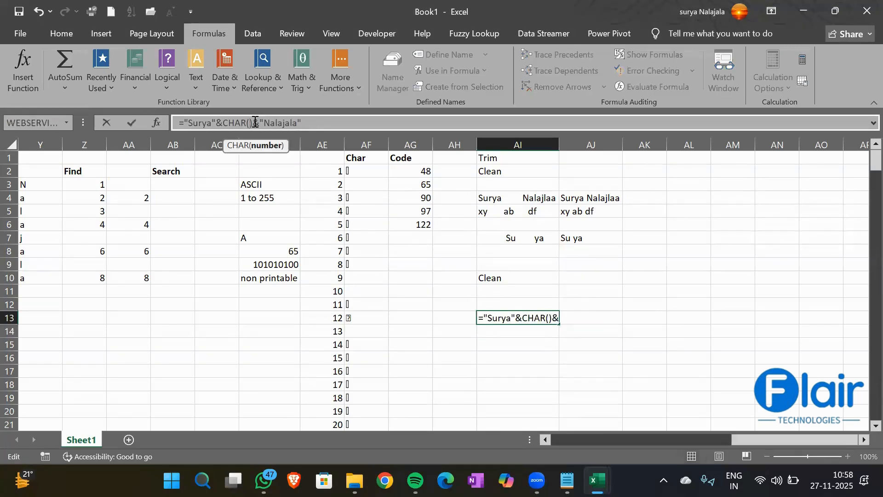
pyautogui.write('13')
pyautogui.press('Return')
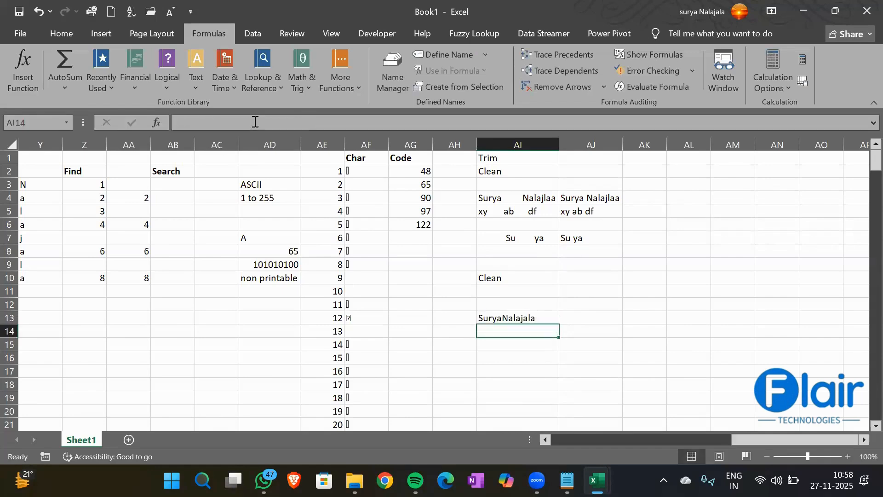
# - Enter =CLEAN(AI13) in AI14 and compare it with AI13's formula
pyautogui.write('=Clean')
pyautogui.press('Tab')
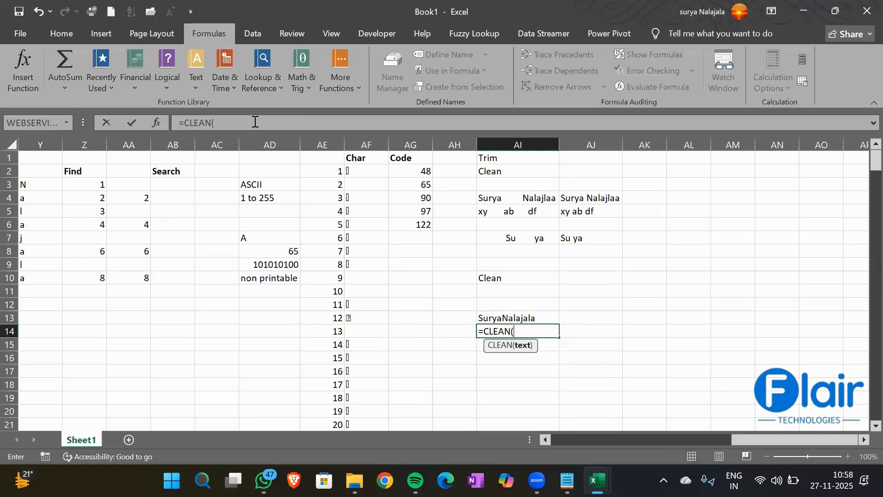
pyautogui.press('Up')
pyautogui.write(')')
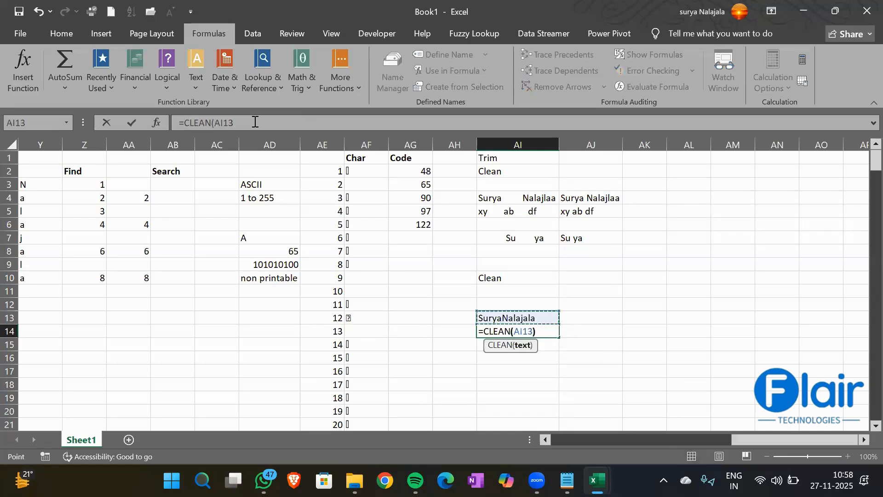
pyautogui.press('Return')
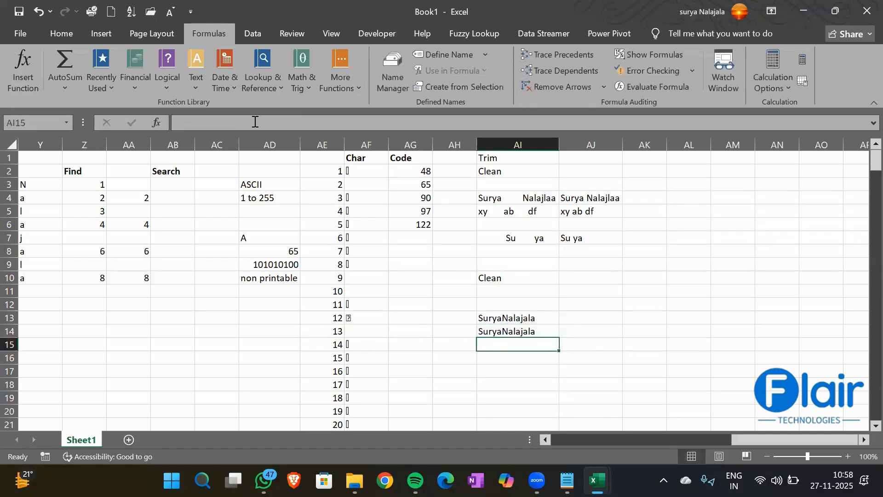
pyautogui.click(487, 317)
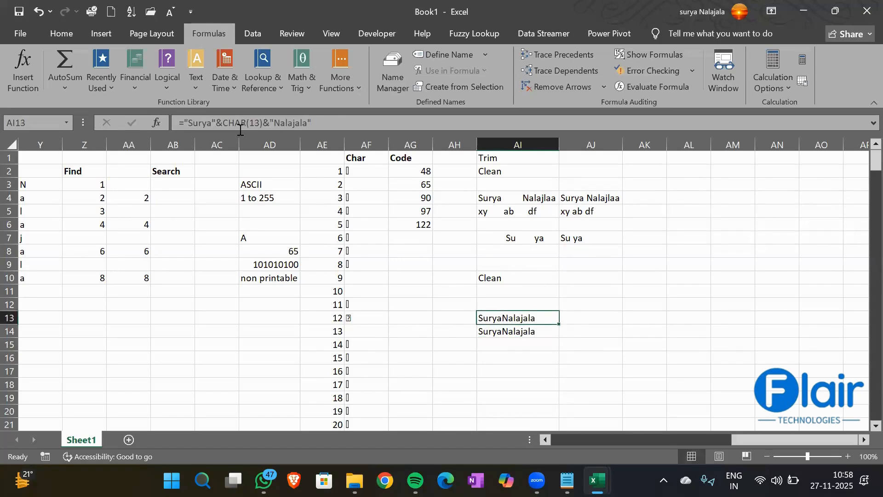
pyautogui.click(495, 333)
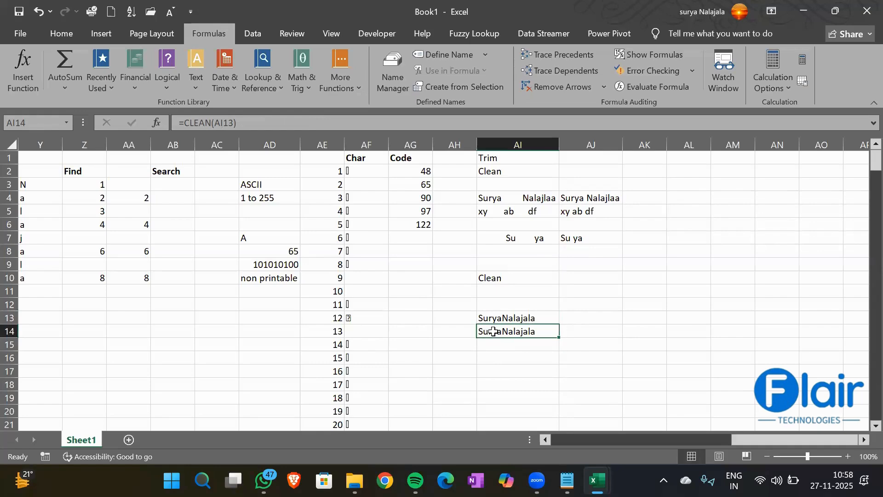
# - Bold the 'Clean' heading in AI2 and the 'Trim' heading in AI1
pyautogui.click(505, 167)
pyautogui.hotkey('ctrl', 'b')
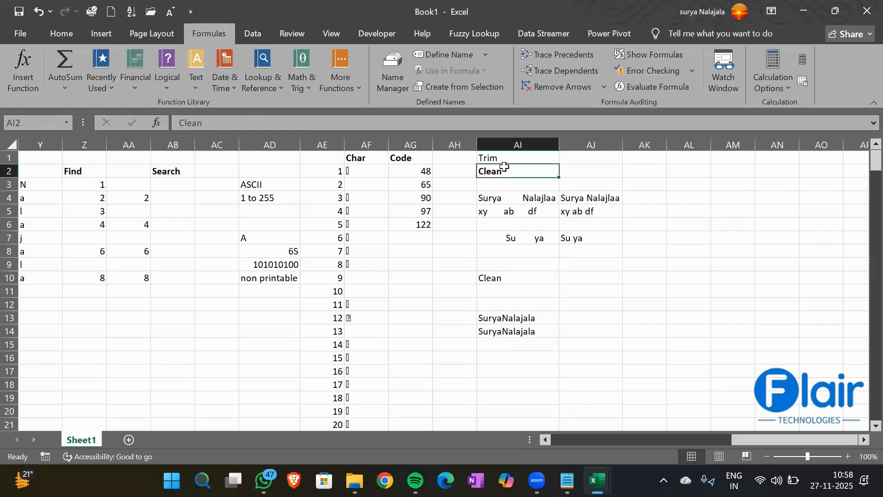
pyautogui.press('Up')
pyautogui.hotkey('ctrl', 'b')
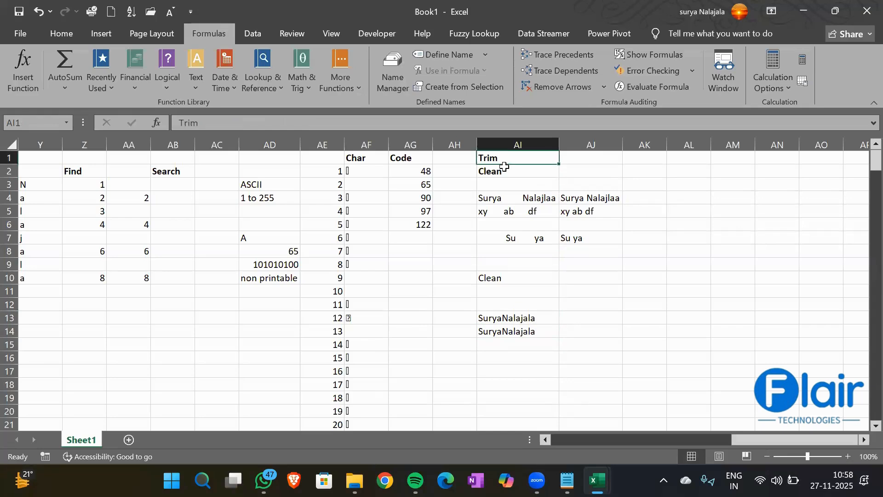
pyautogui.press('Down')
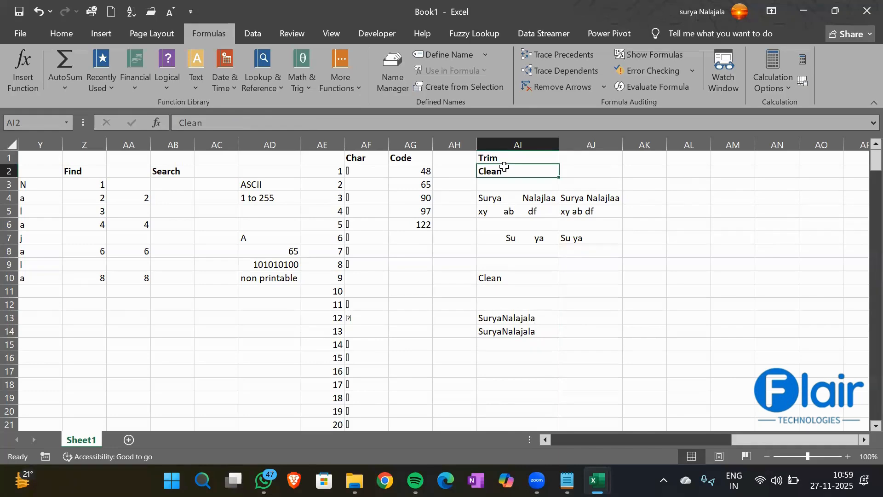